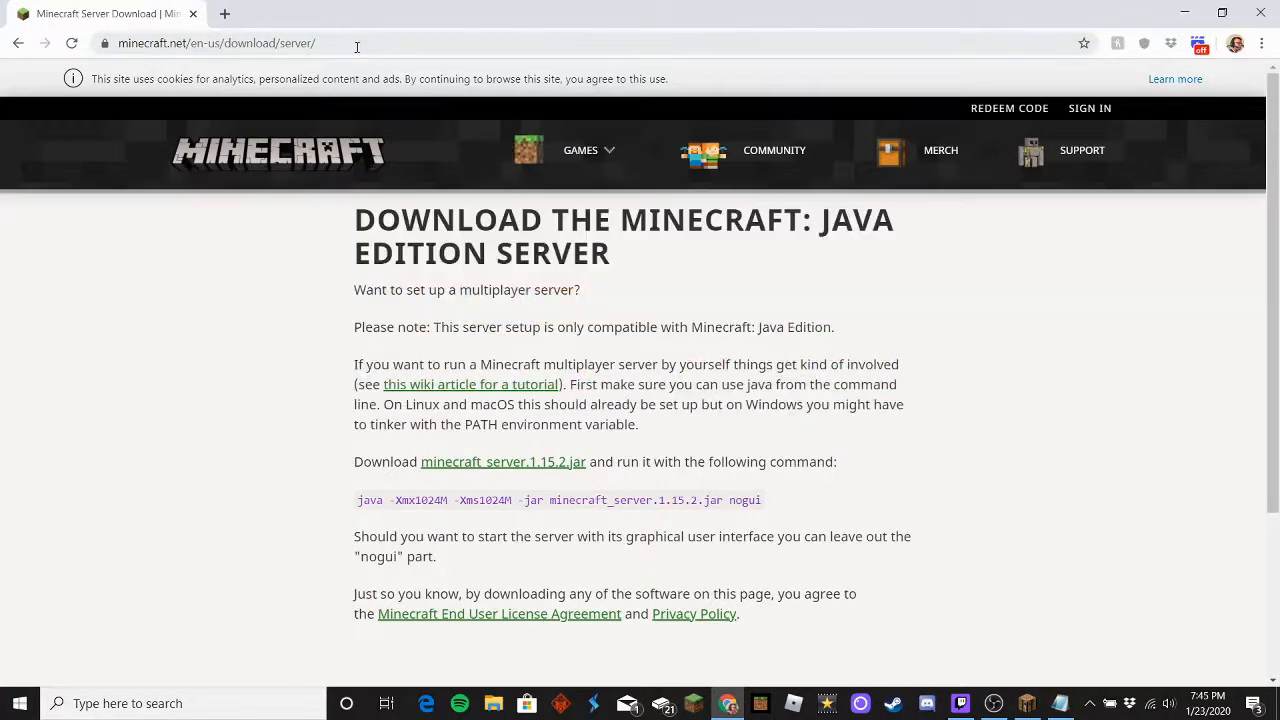
Download minecraft_server.1.15.2.jar from the Minecraft server download page and keep the file despite the browser's warning
left_click_drag(350, 46, 108, 93)
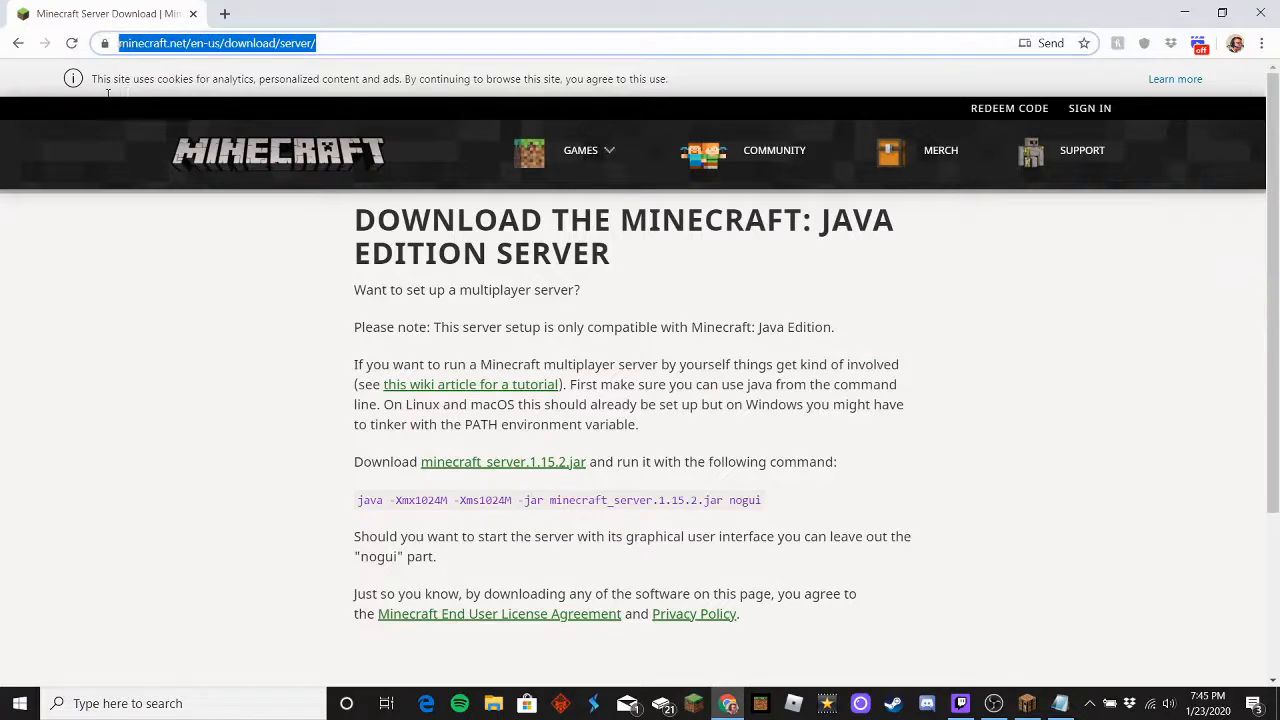
left_click(213, 330)
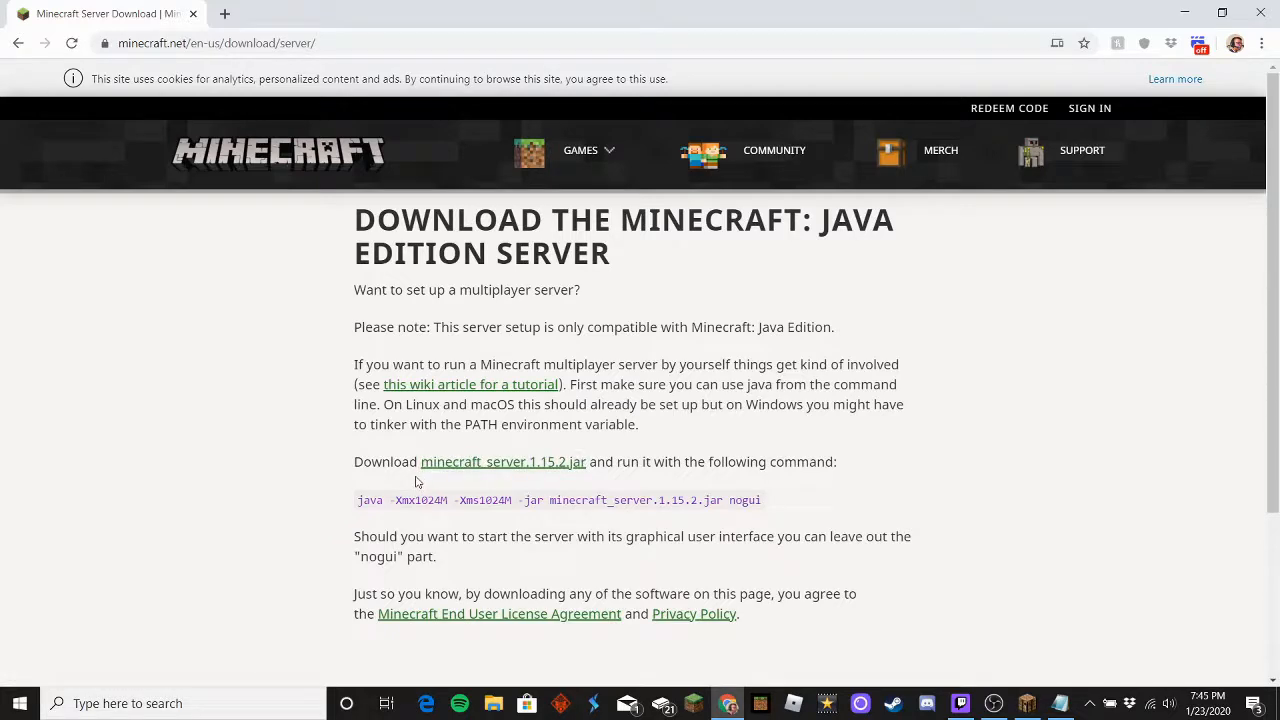
left_click(517, 465)
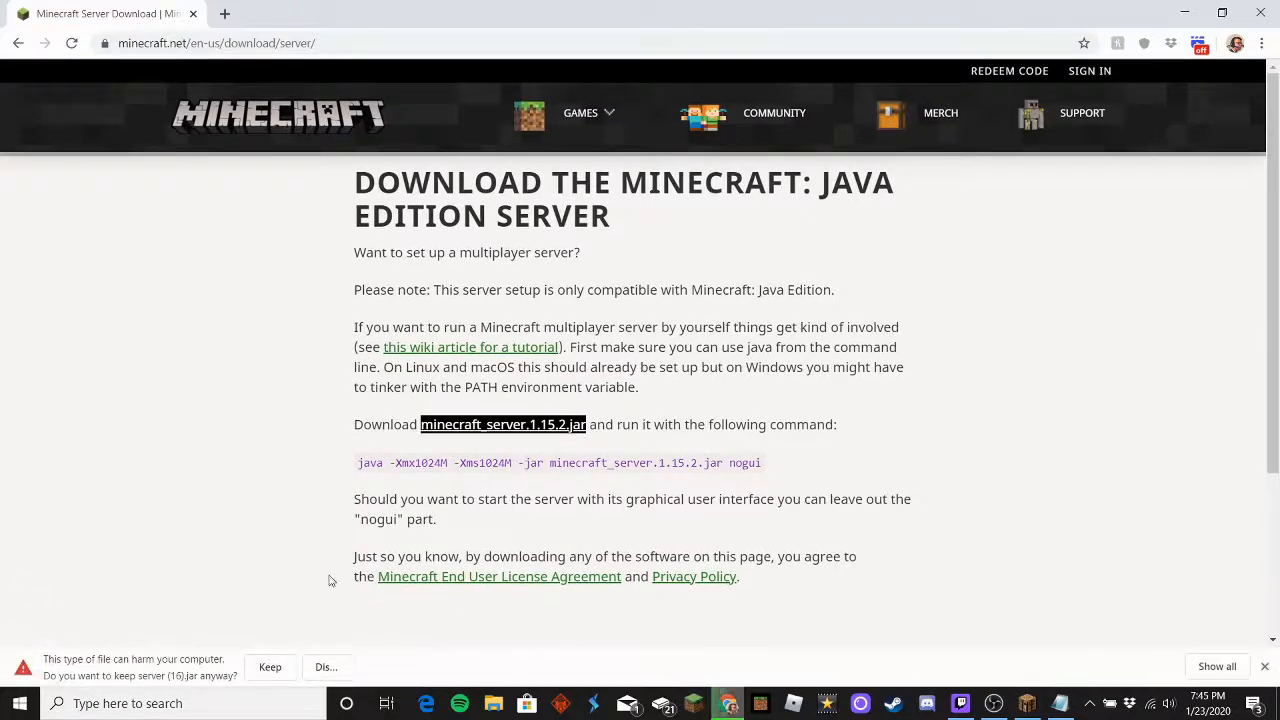
left_click(272, 668)
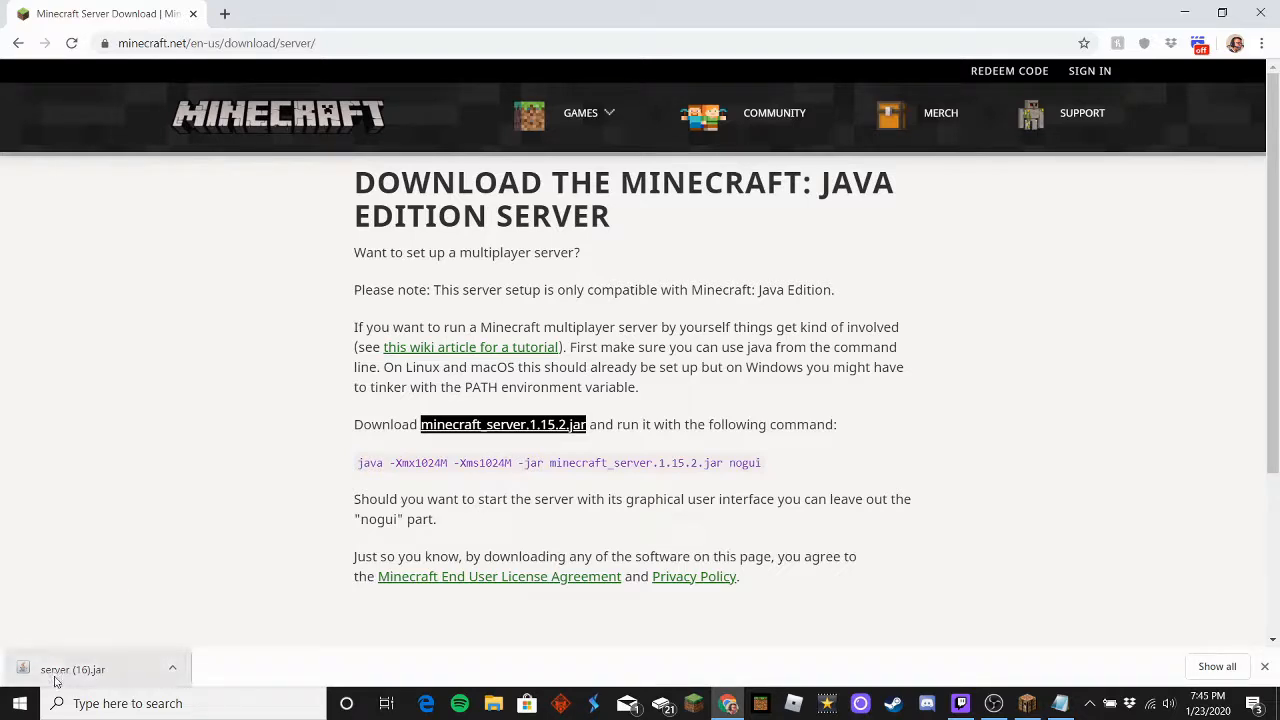
Shrink the browser to half the screen, put the downloaded server (16).jar on the desktop, and minimize the browser
left_click(1222, 10)
left_click_drag(1095, 20, 476, 10)
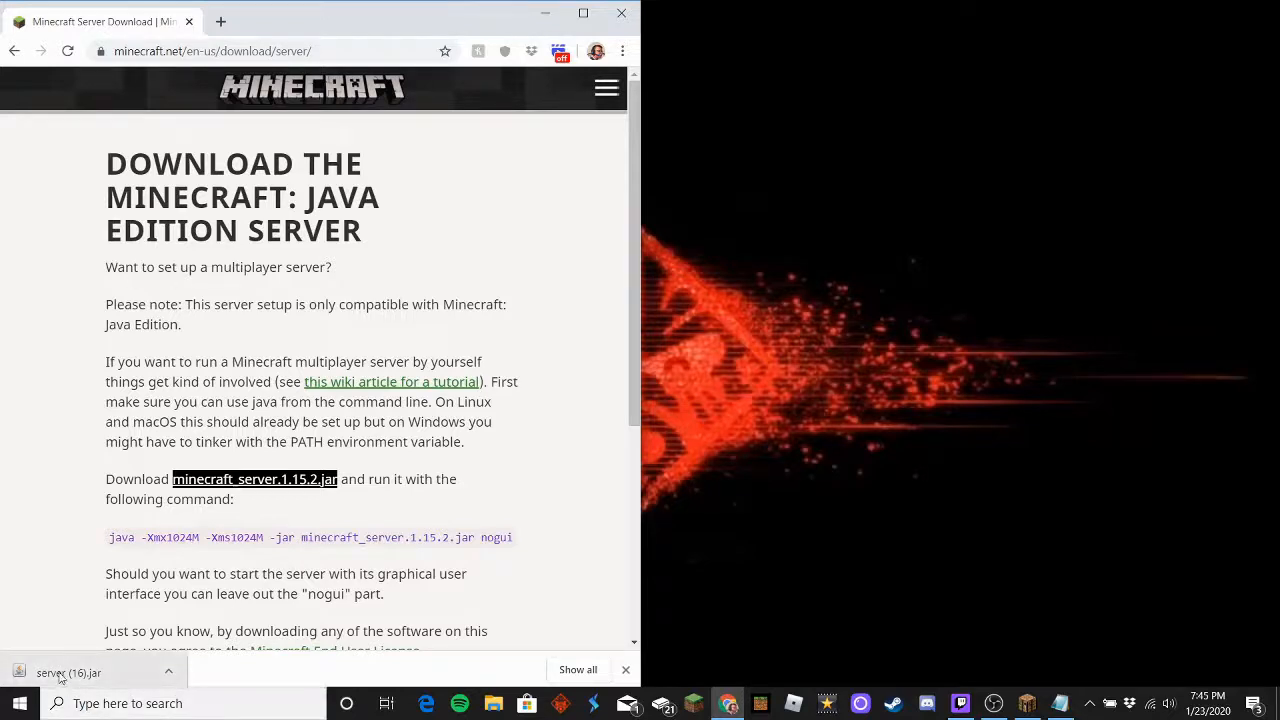
left_click_drag(70, 672, 889, 299)
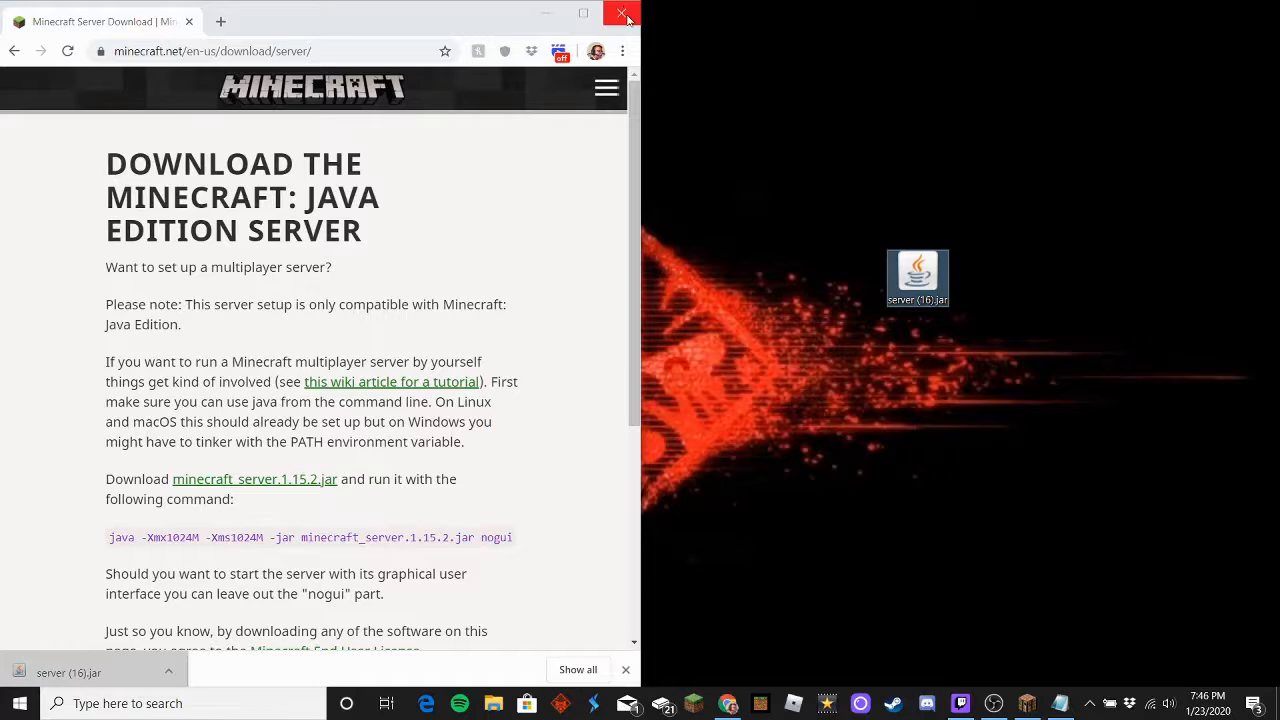
left_click(547, 14)
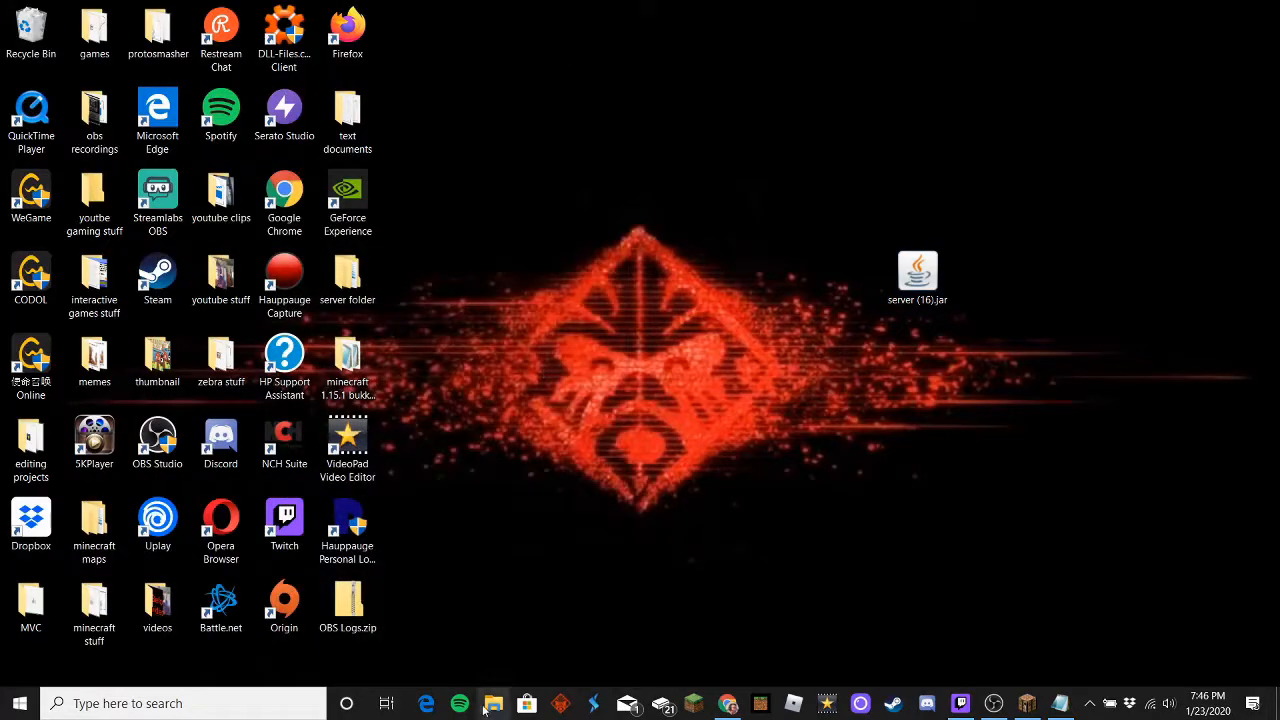
Look in the Downloads folder for the downloaded server jar and close the folder window
left_click(490, 705)
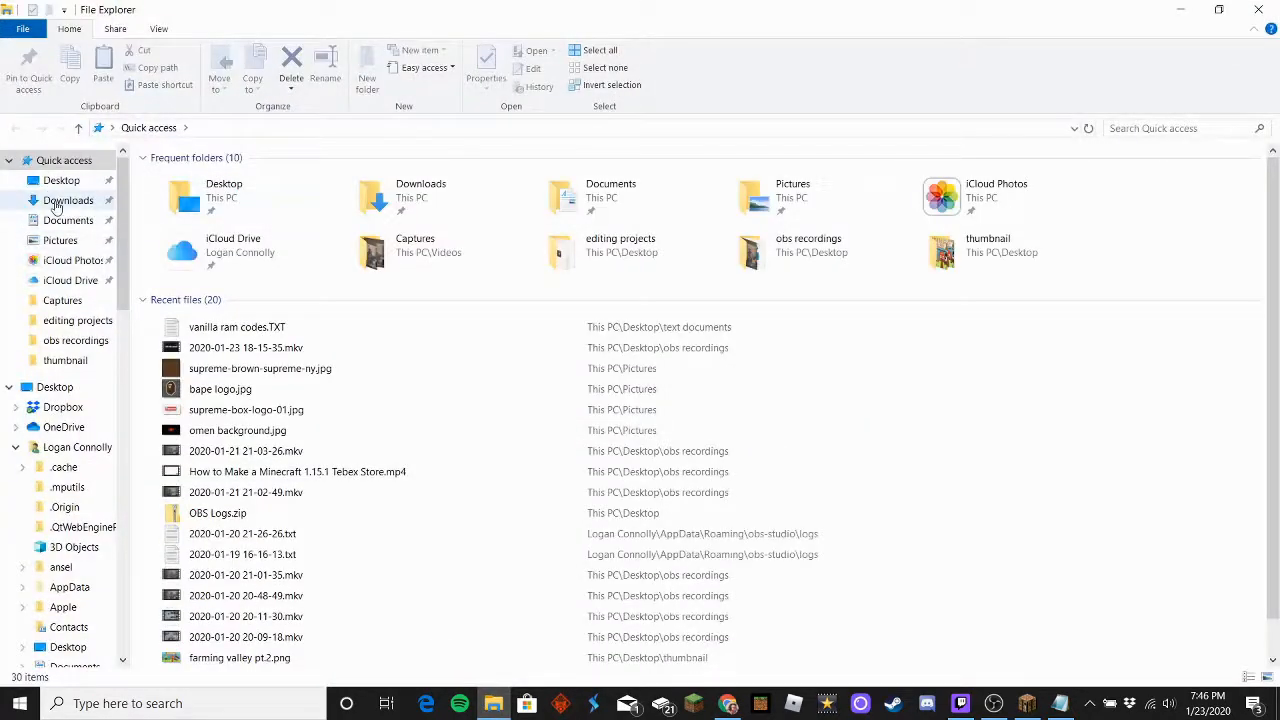
left_click(57, 203)
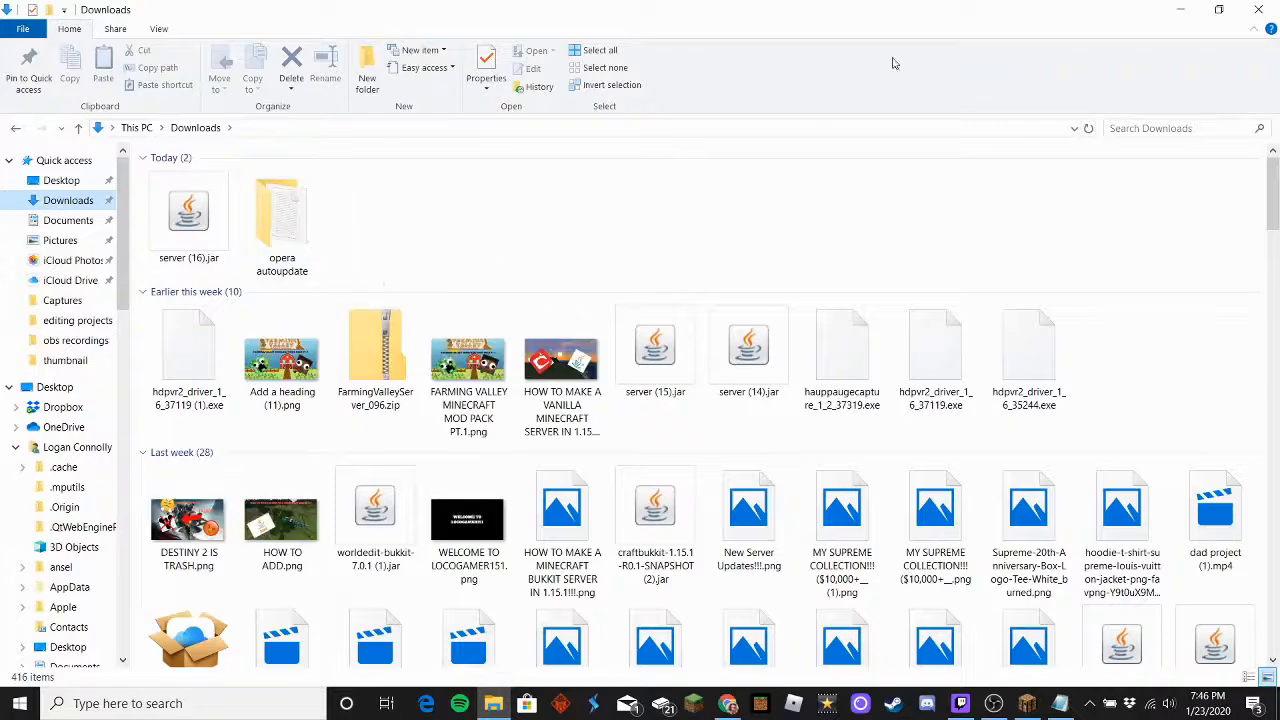
left_click(1258, 9)
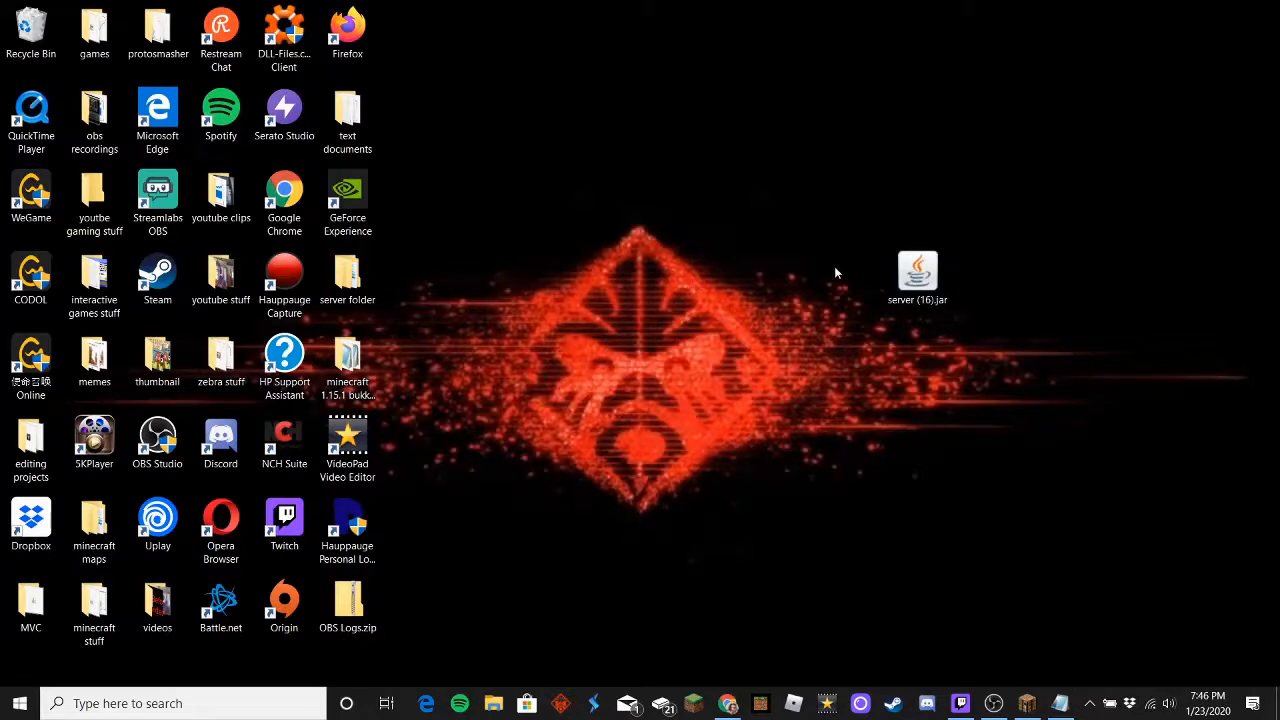
Create a new folder on the desktop named "1.15.2 example server"
right_click(746, 268)
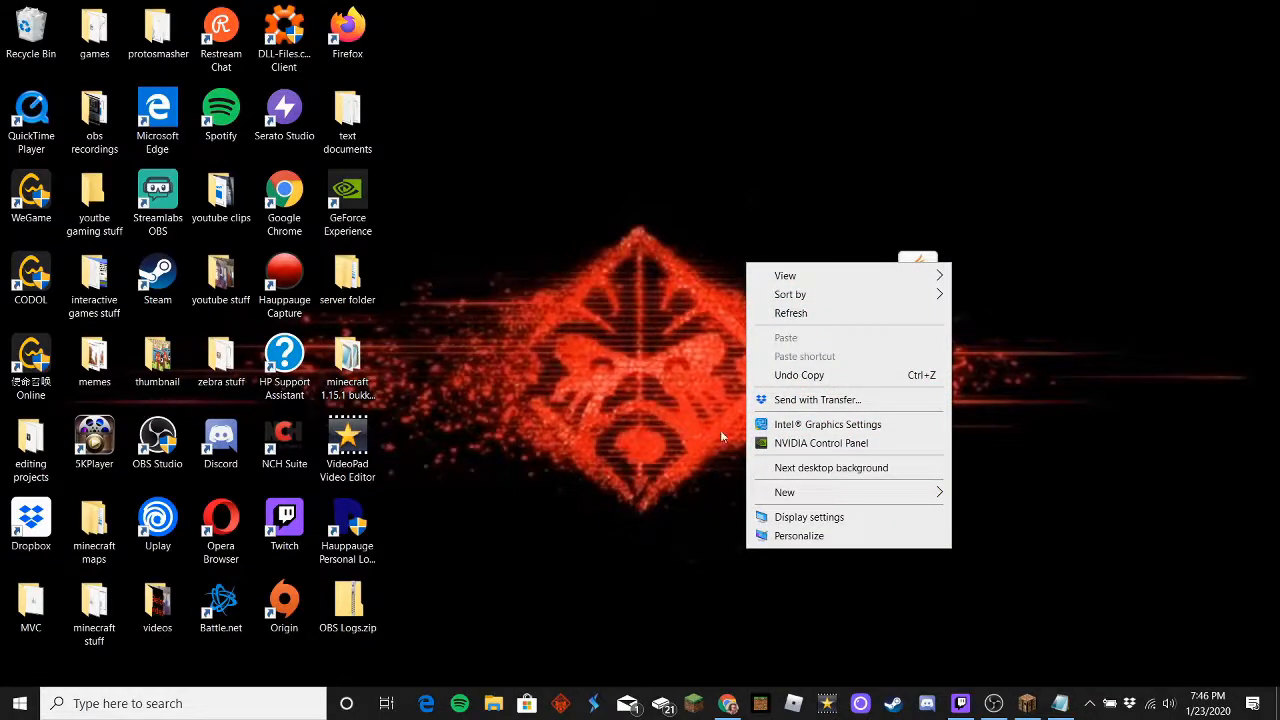
mouse_move(805, 500)
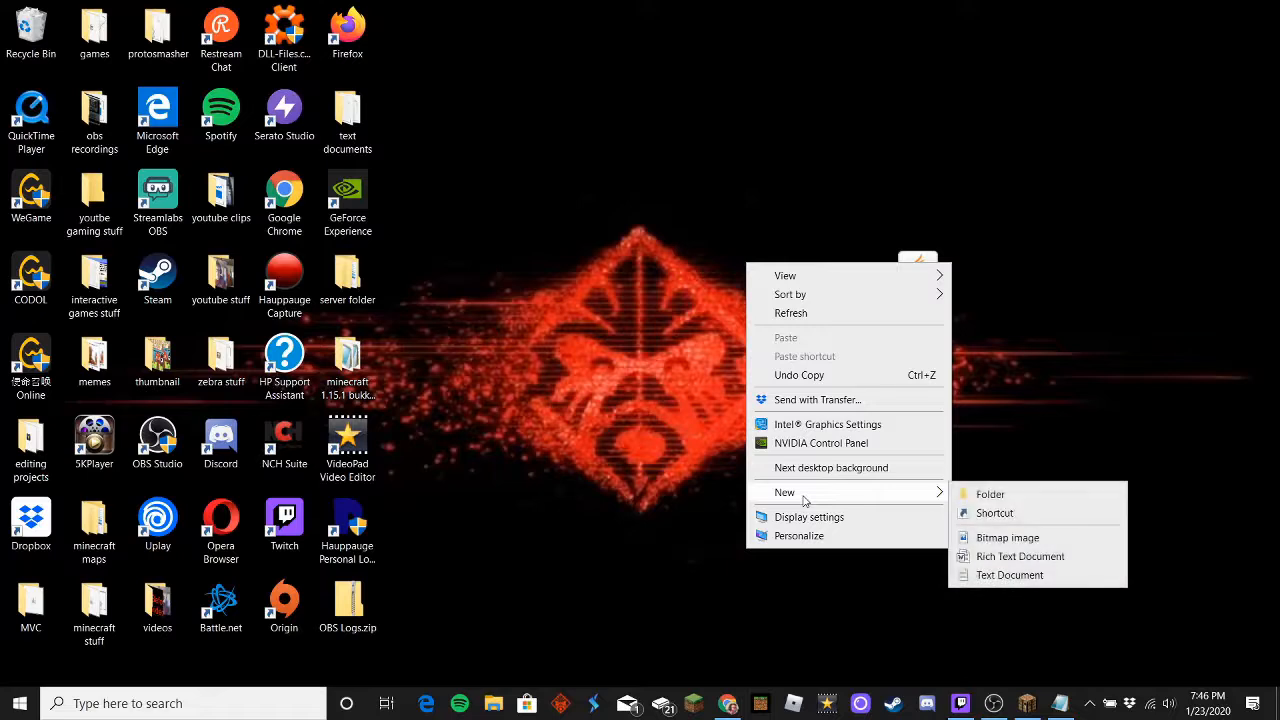
left_click(1023, 495)
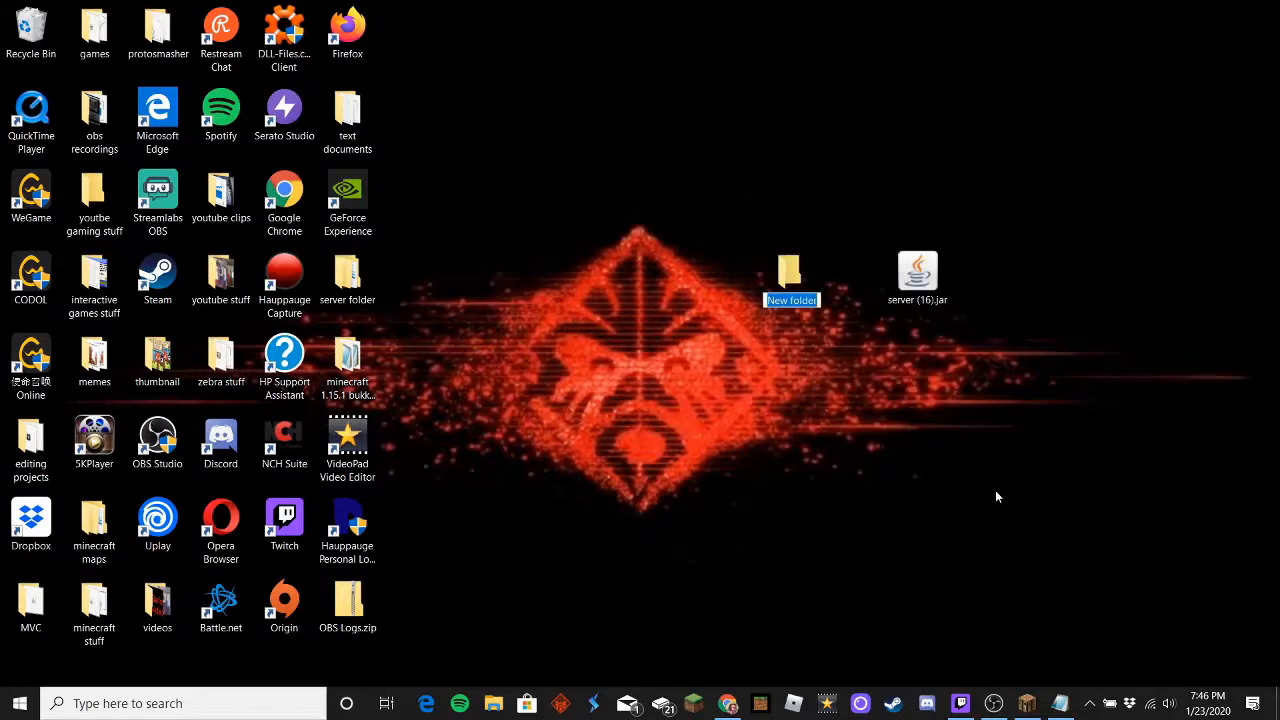
key("BackSpace")
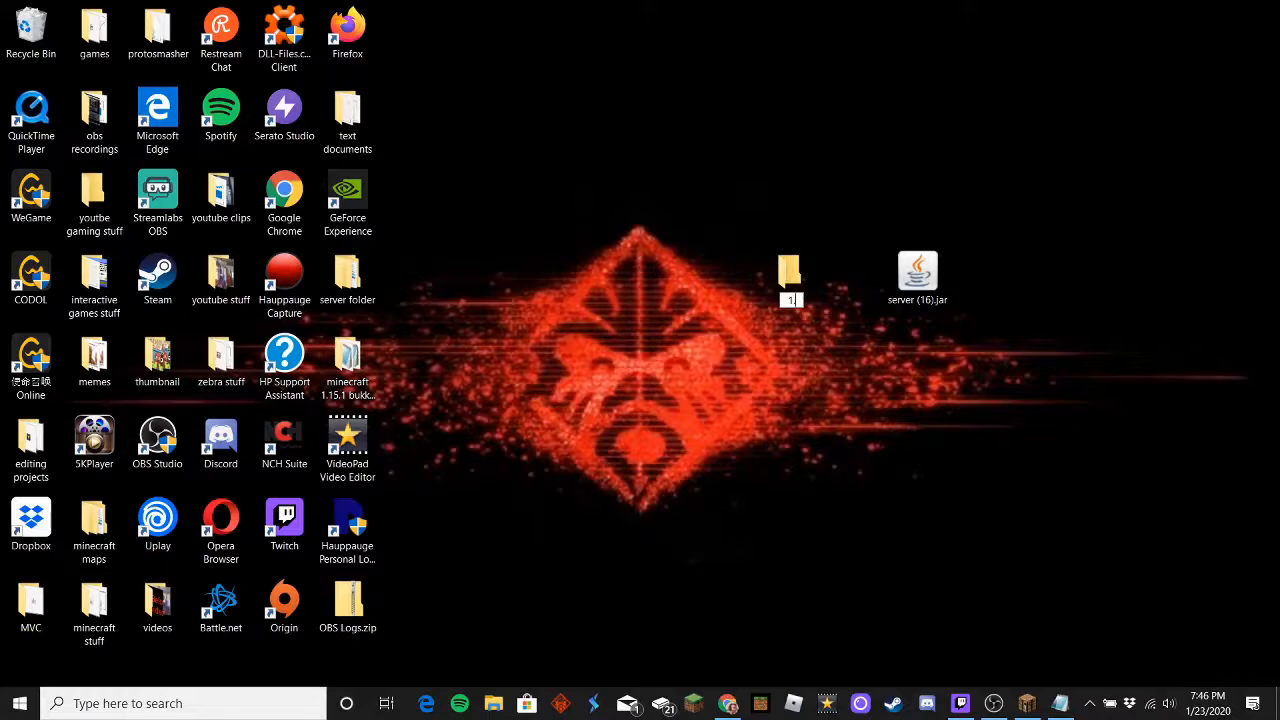
type("1.15.2")
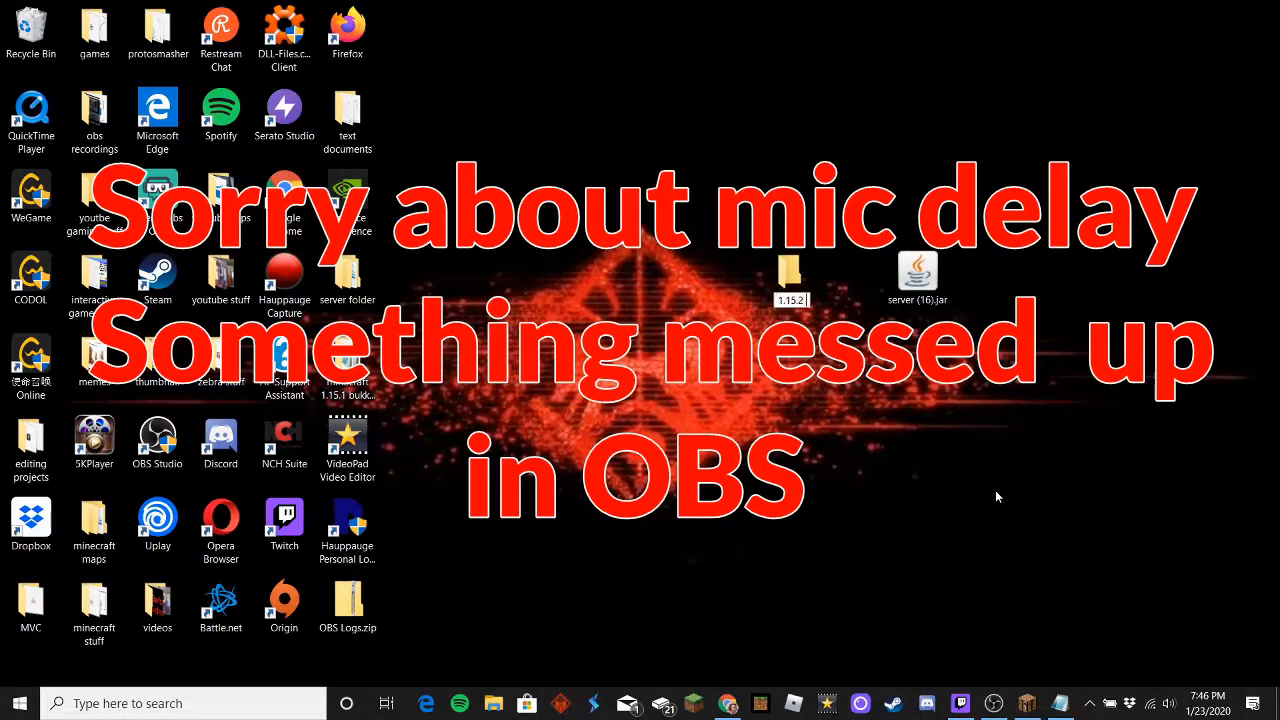
type(" examp")
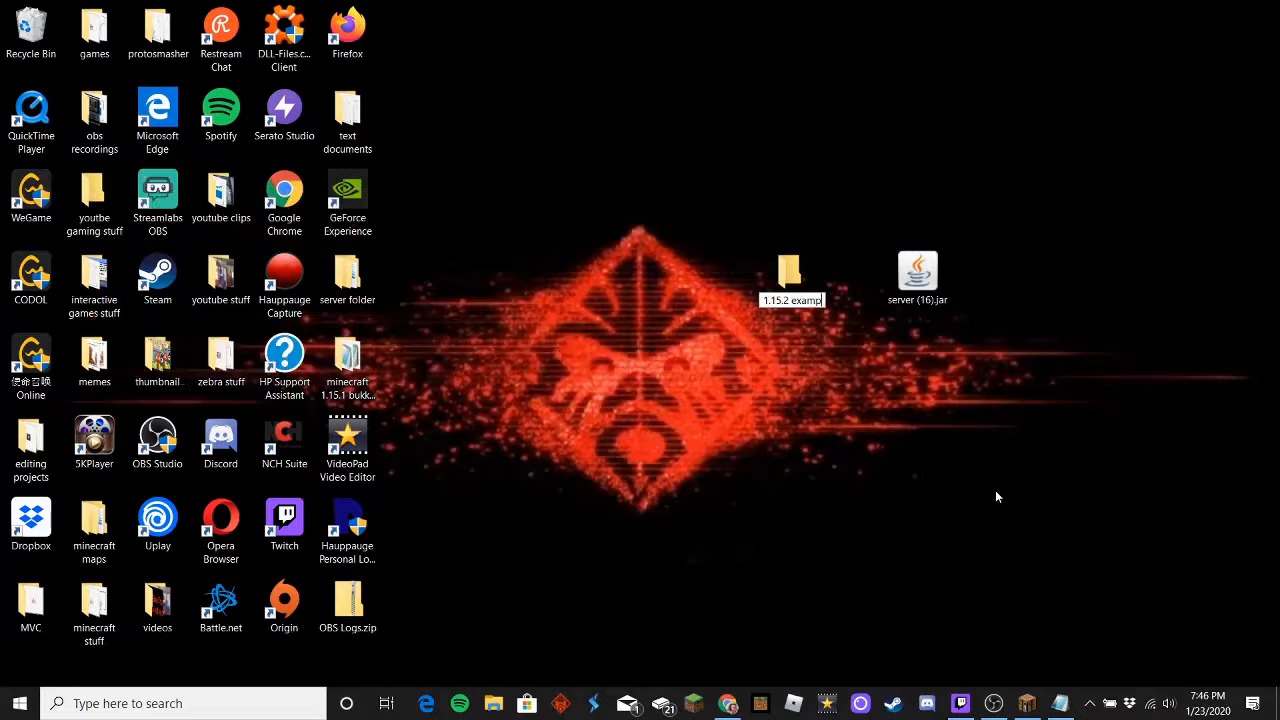
type("le server")
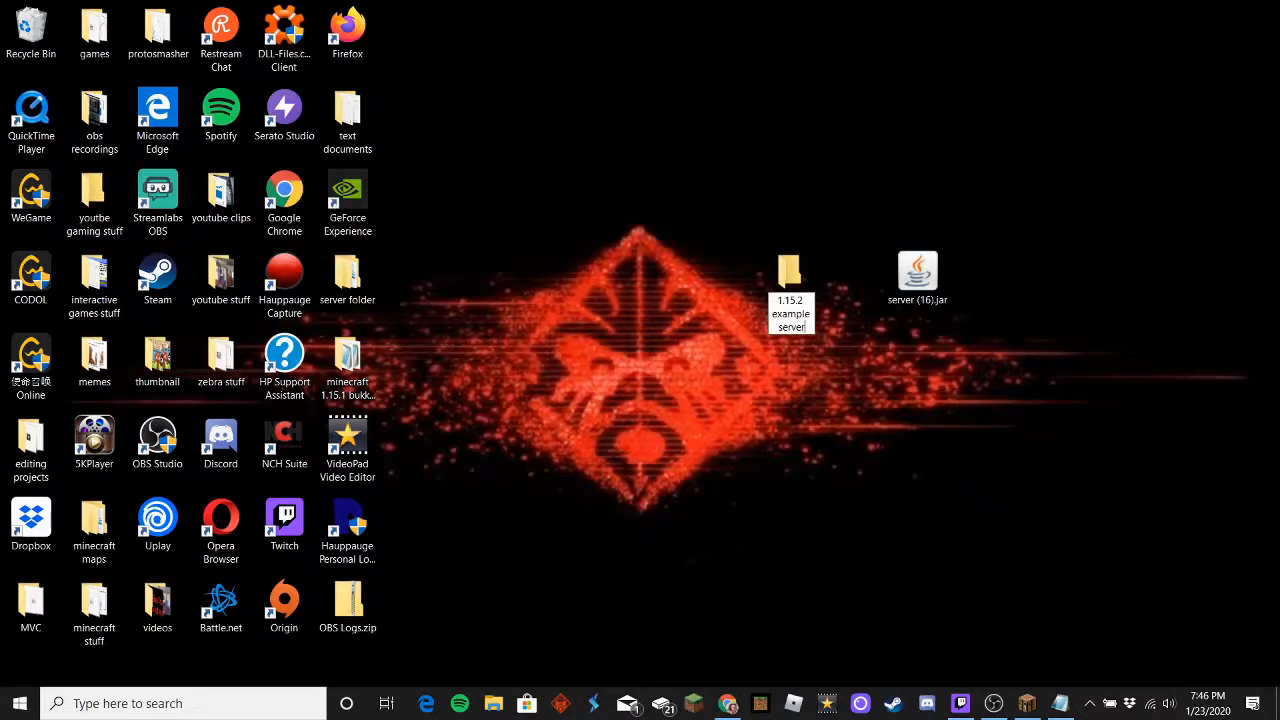
key("Return")
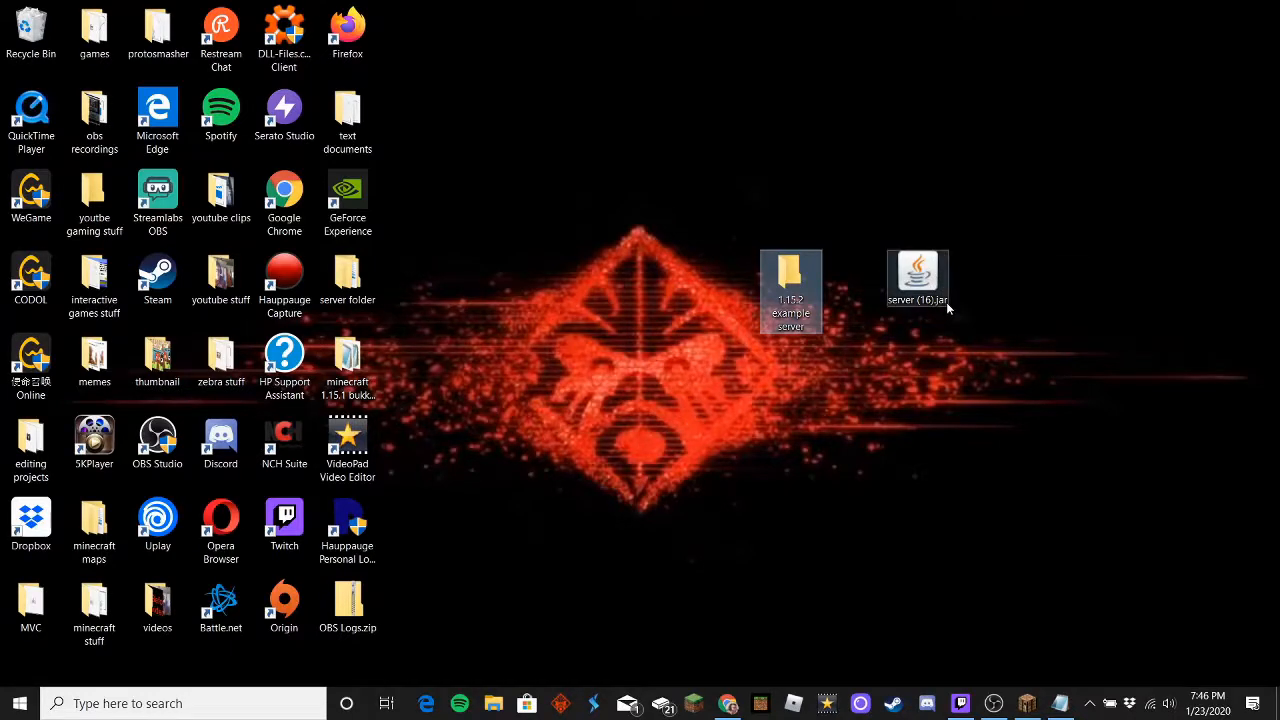
Rename the server (16).jar file on the desktop to server.jar
mouse_move(925, 272)
left_mouse_down()
mouse_move(905, 245)
mouse_move(917, 278)
left_mouse_up()
right_click(918, 281)
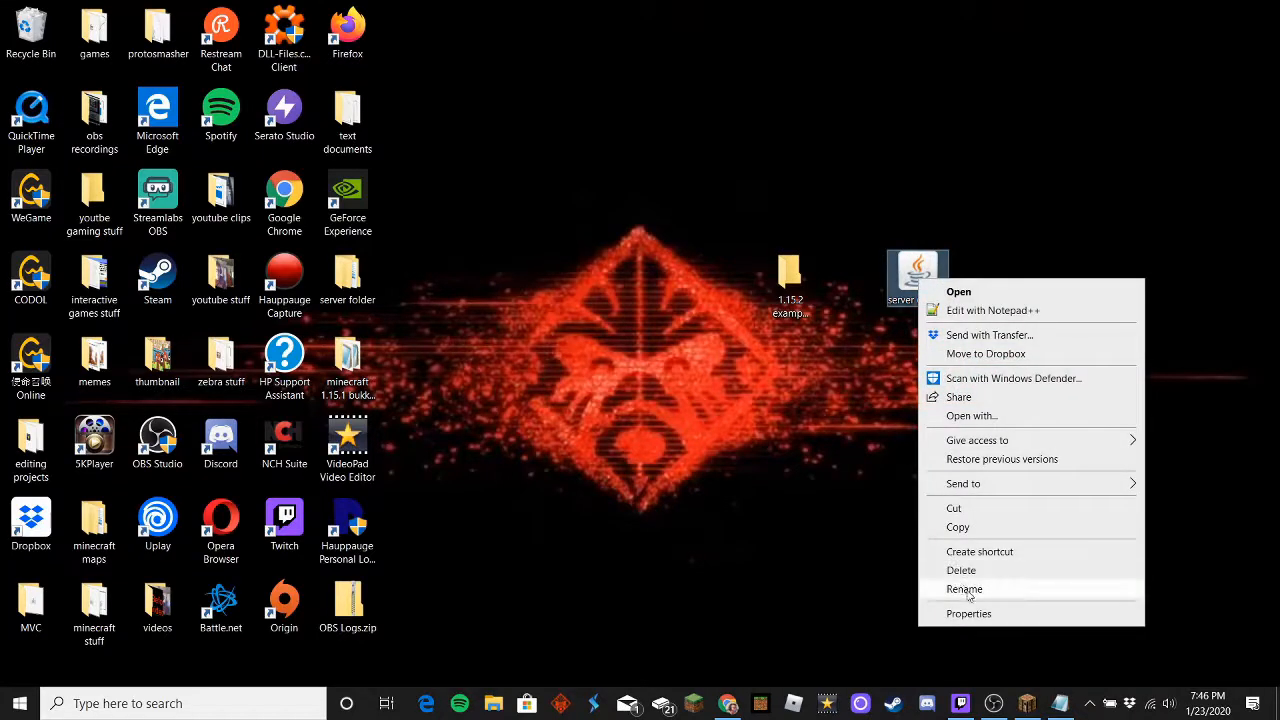
left_click(964, 589)
key("Right")
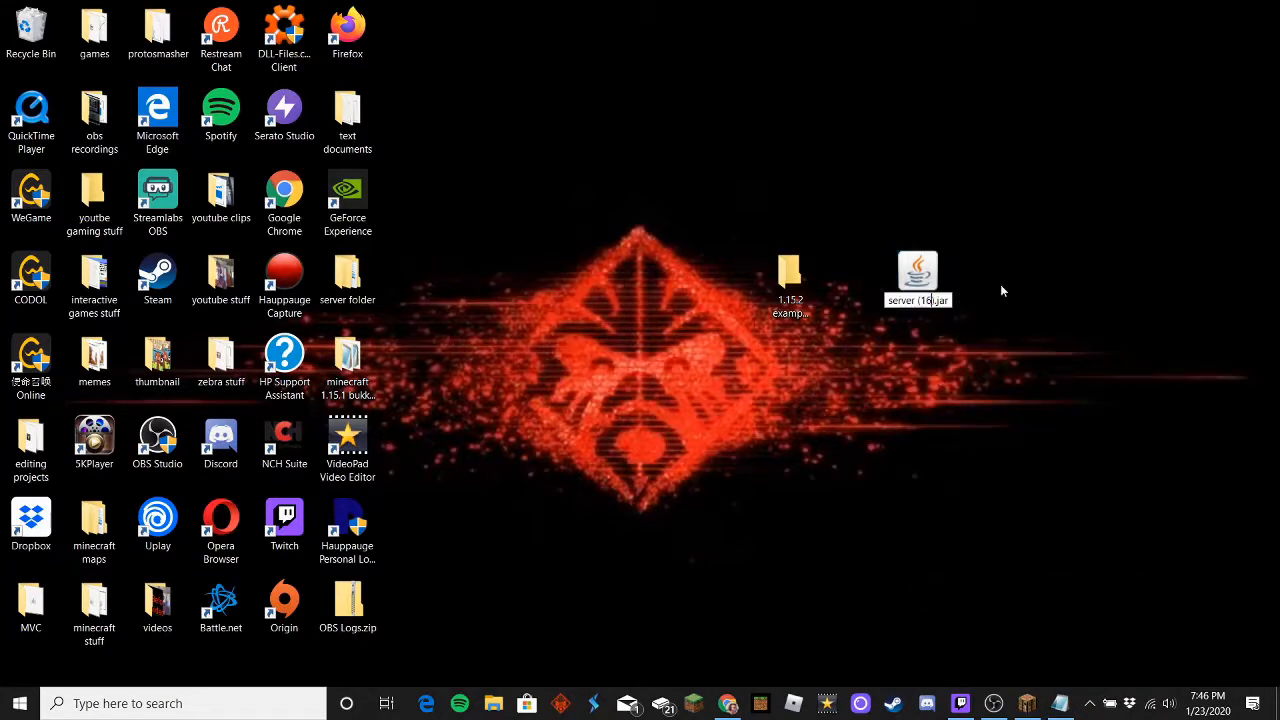
key("BackSpace")
key("BackSpace")
key("BackSpace")
key("BackSpace")
key("Return")
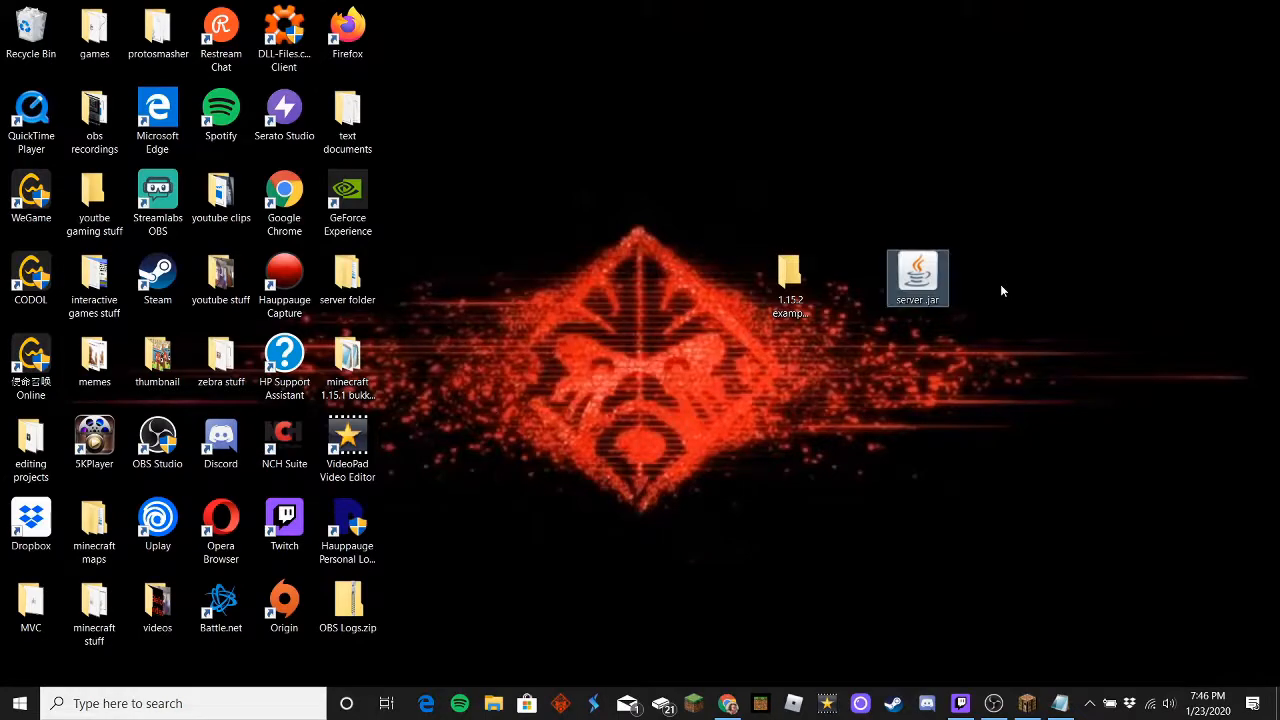
Move server.jar into the 1.15.2 example server folder and open that folder
left_click(900, 310)
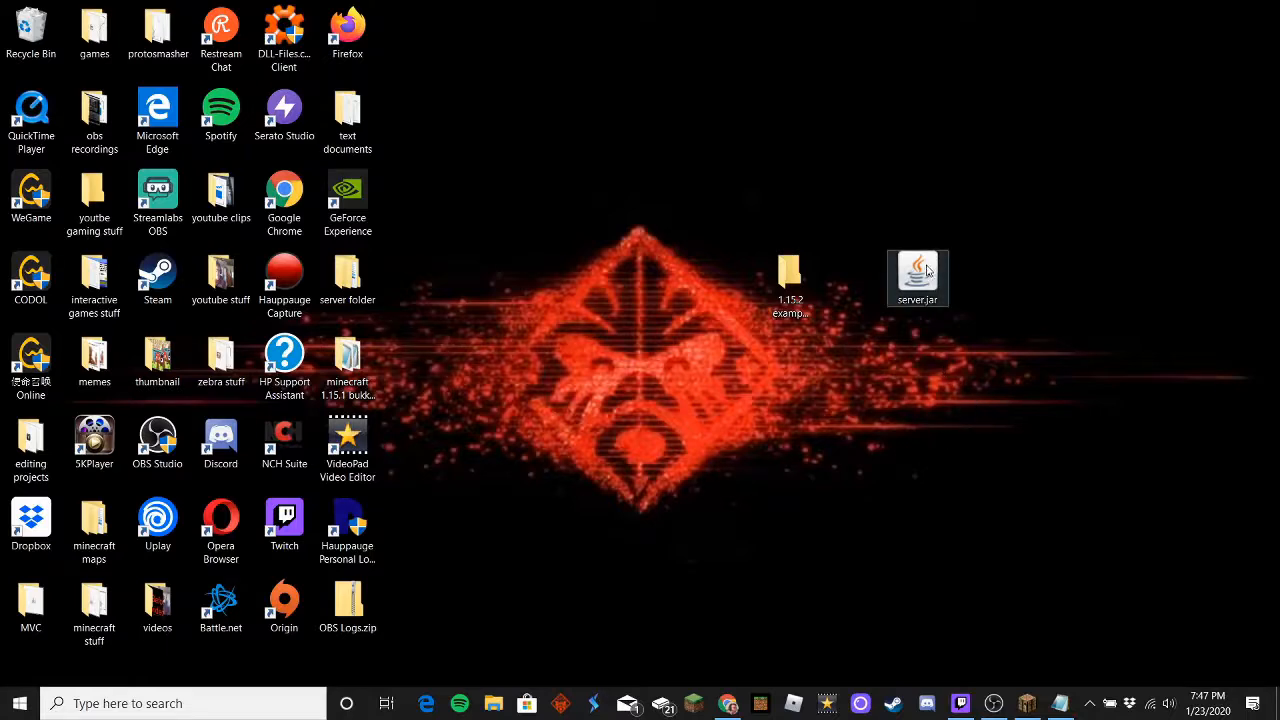
left_click_drag(918, 272, 786, 286)
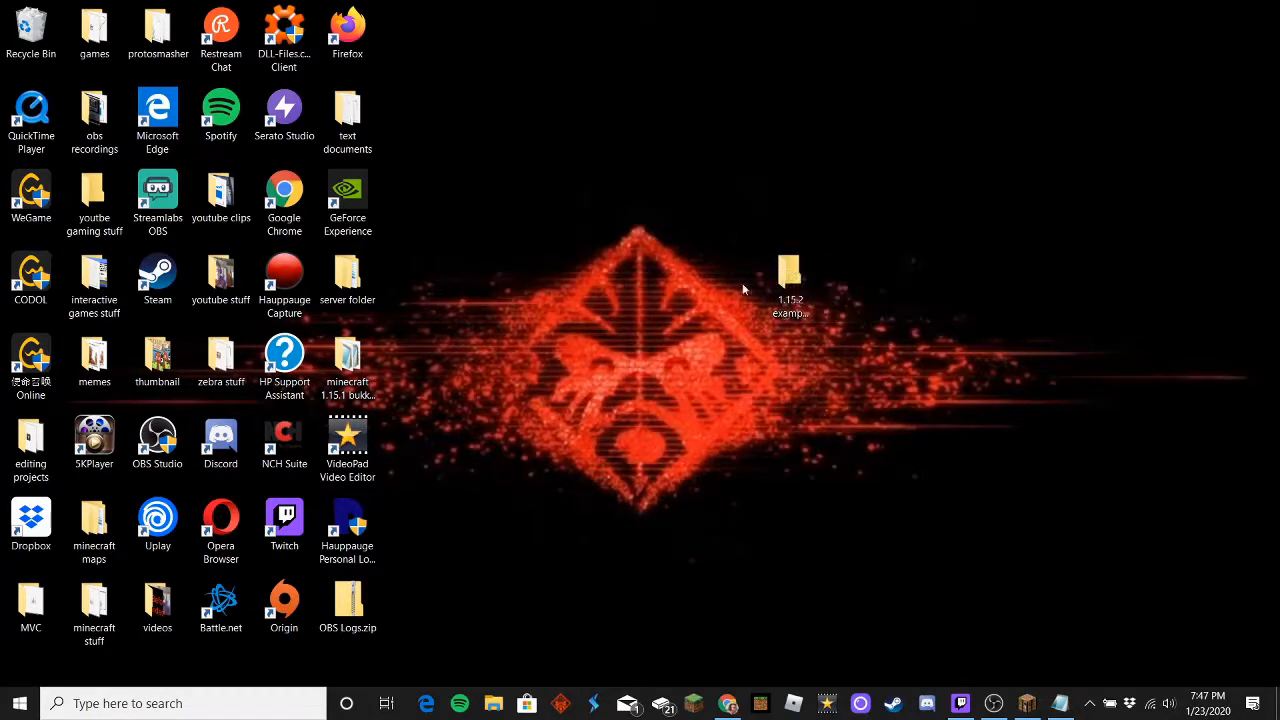
double_click(794, 288)
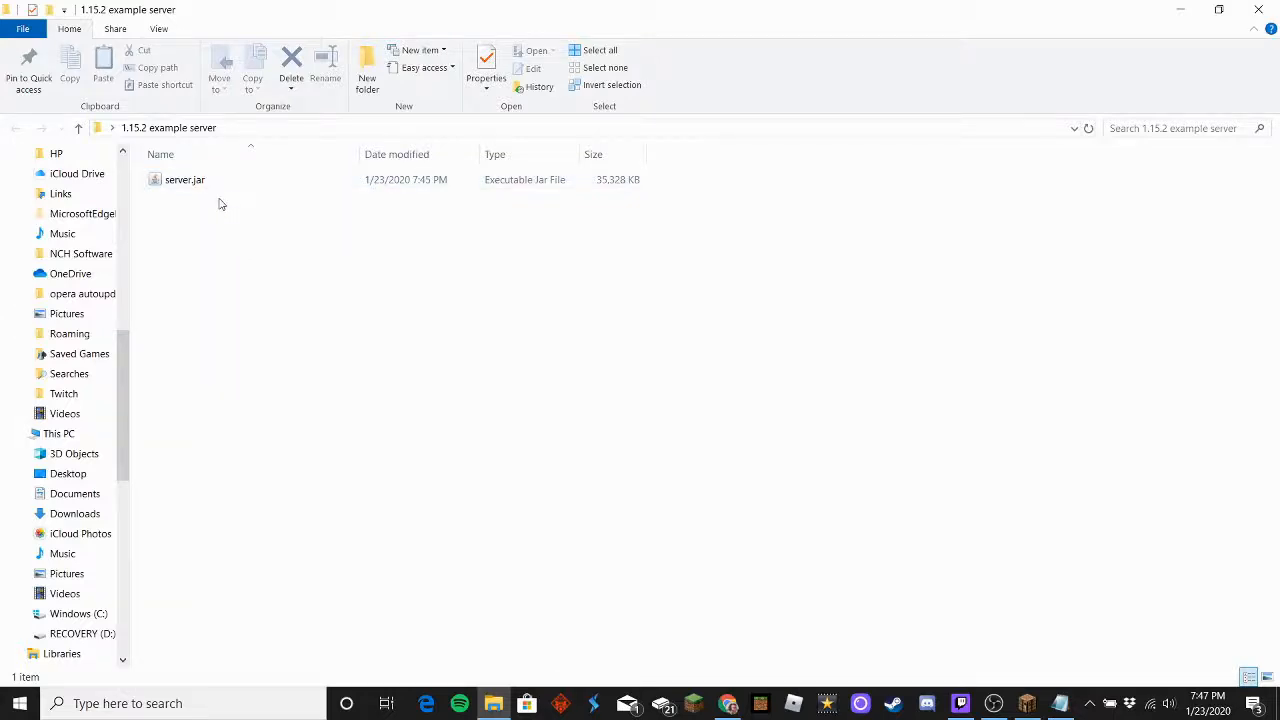
Create a new text document in the 1.15.2 example server folder, keeping its default name
right_click(167, 216)
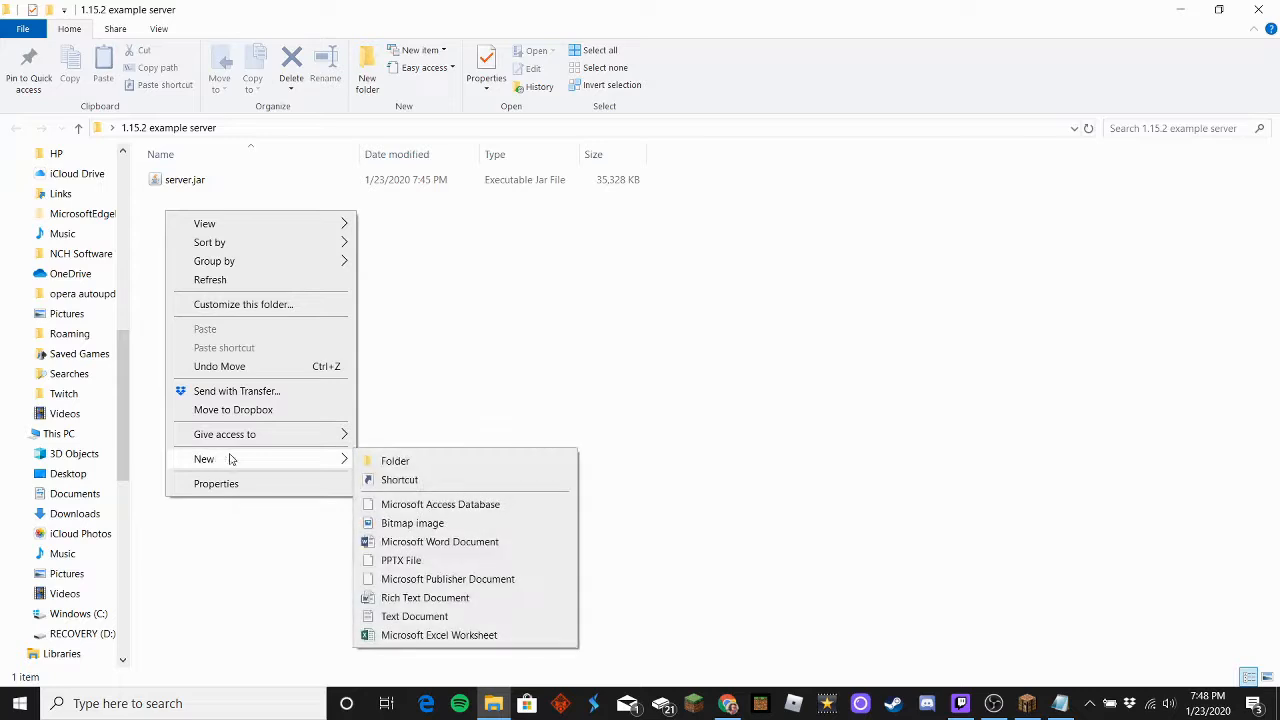
left_click(445, 384)
right_click(184, 228)
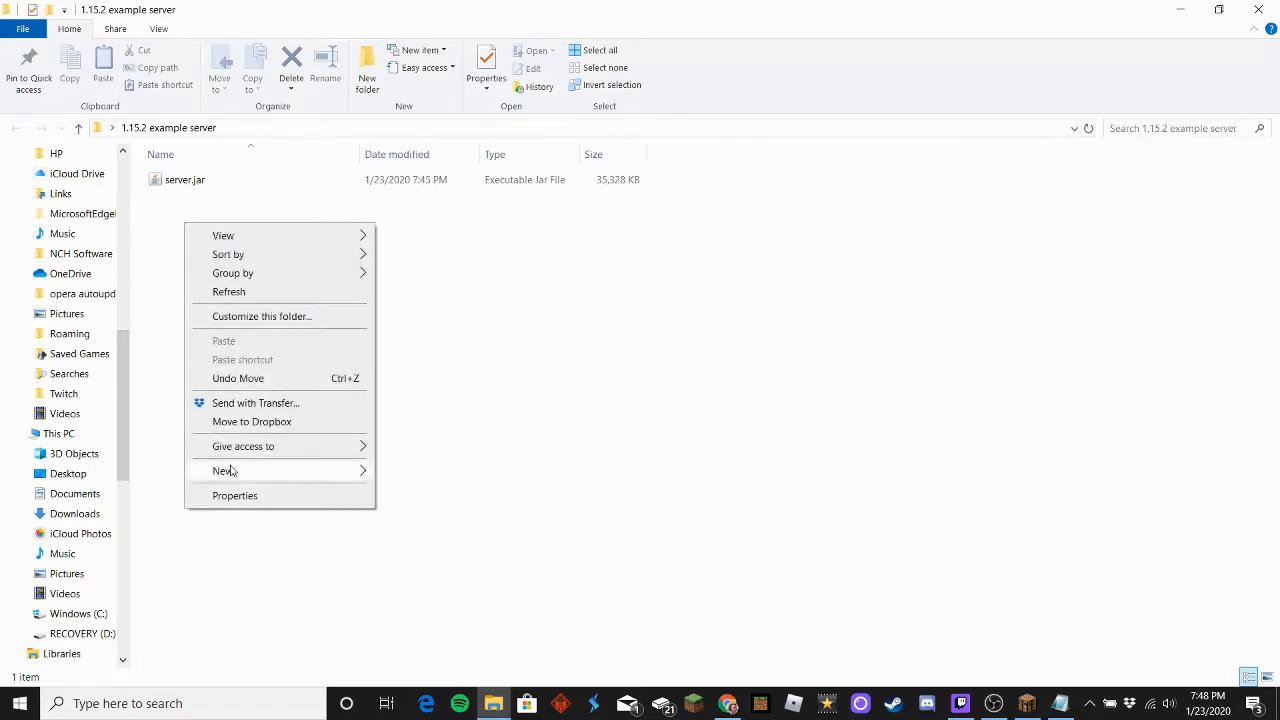
mouse_move(336, 470)
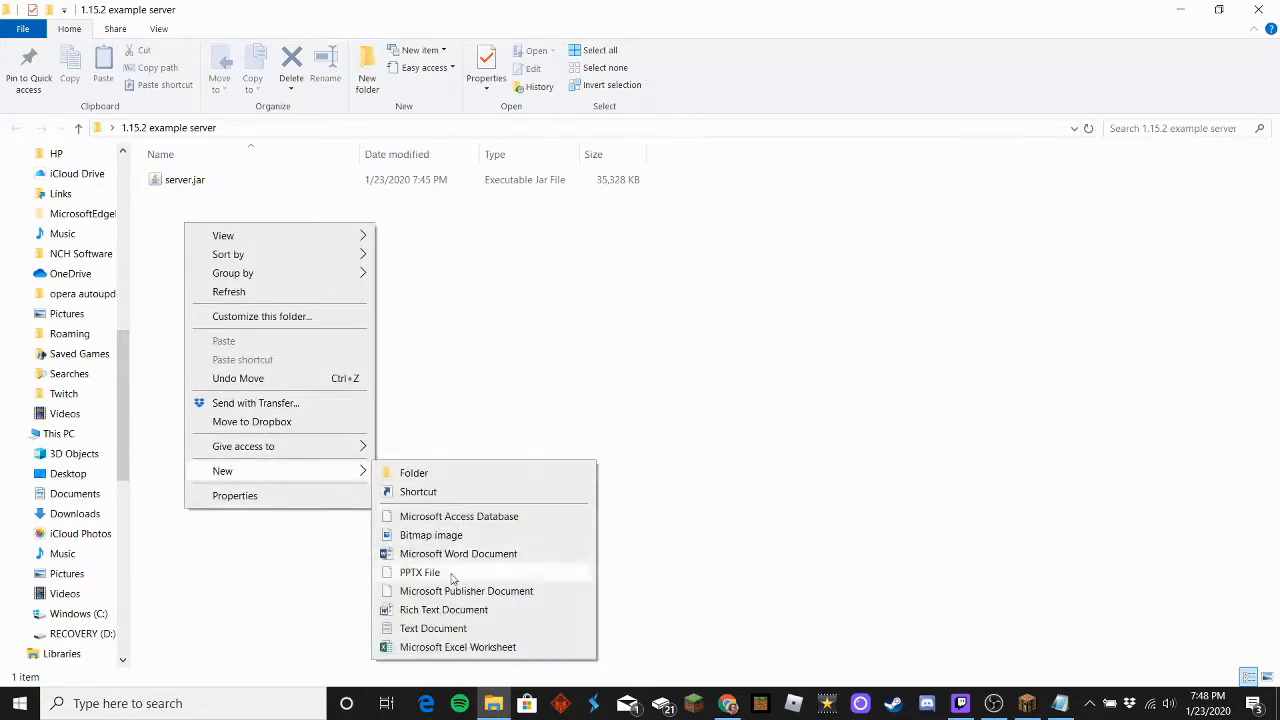
left_click(460, 629)
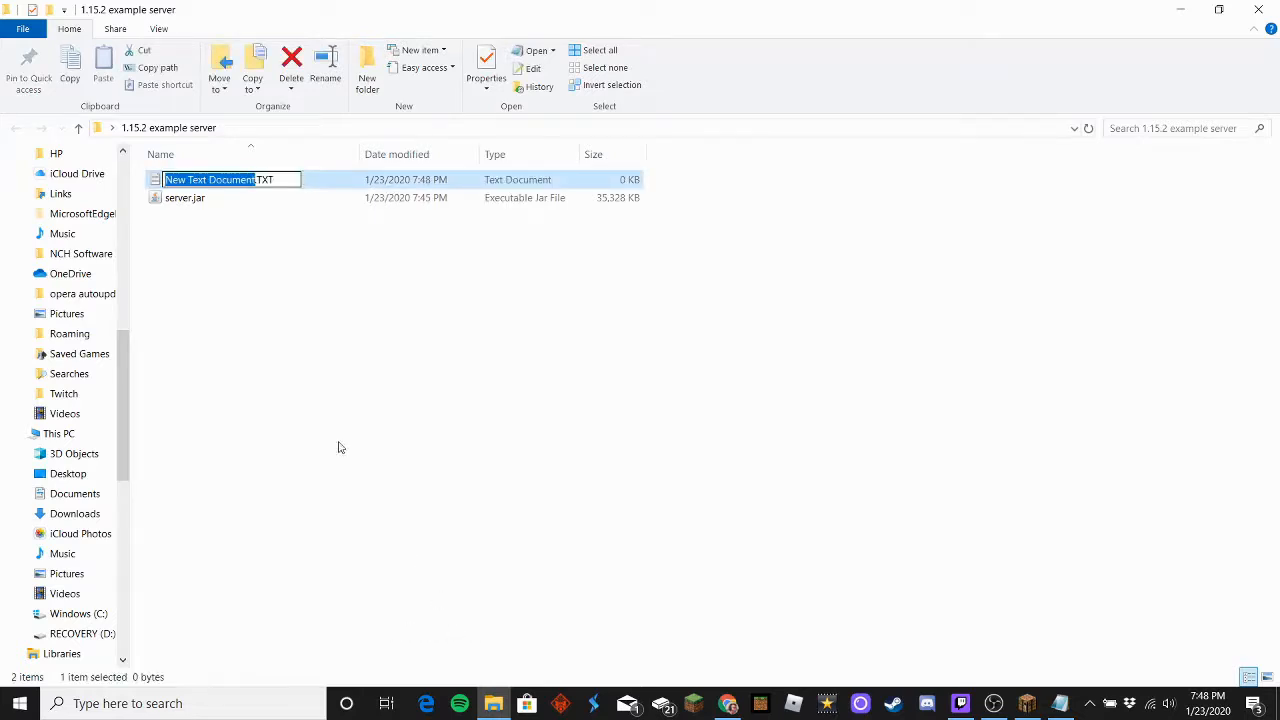
left_click(276, 332)
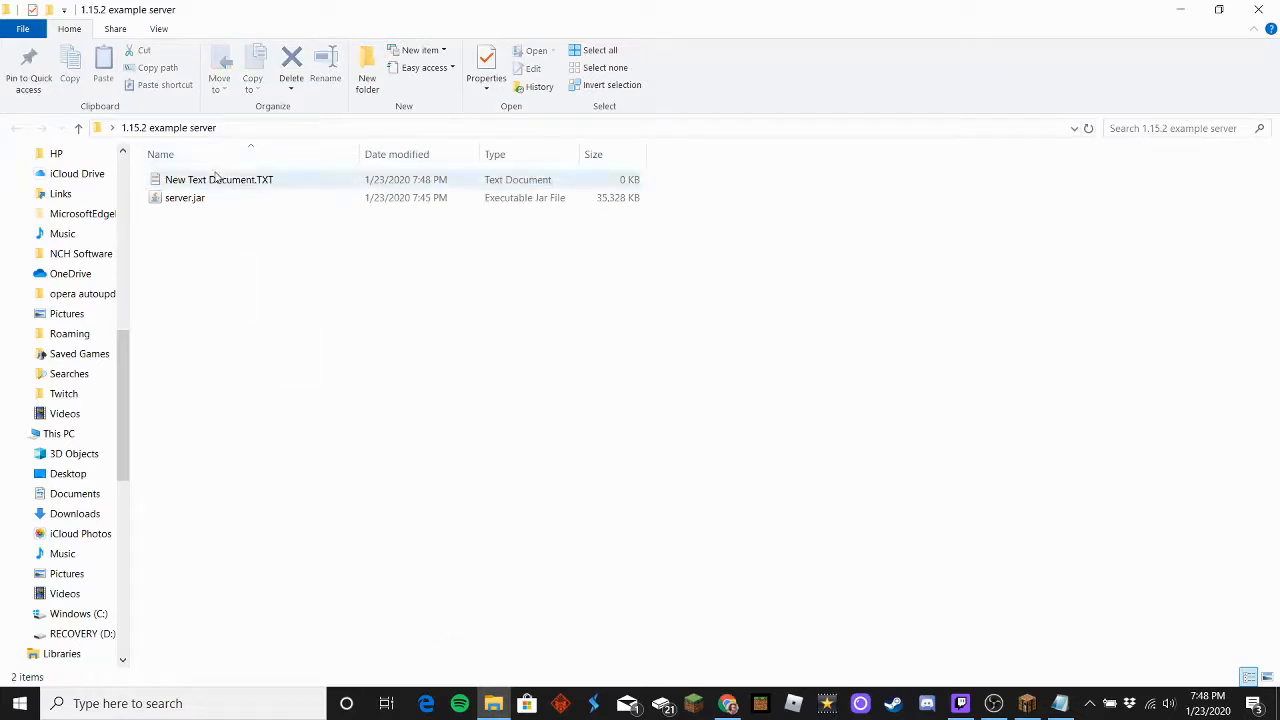
Open the new text document and place the vanilla ram codes.TXT window in front, offset so both documents show
double_click(290, 181)
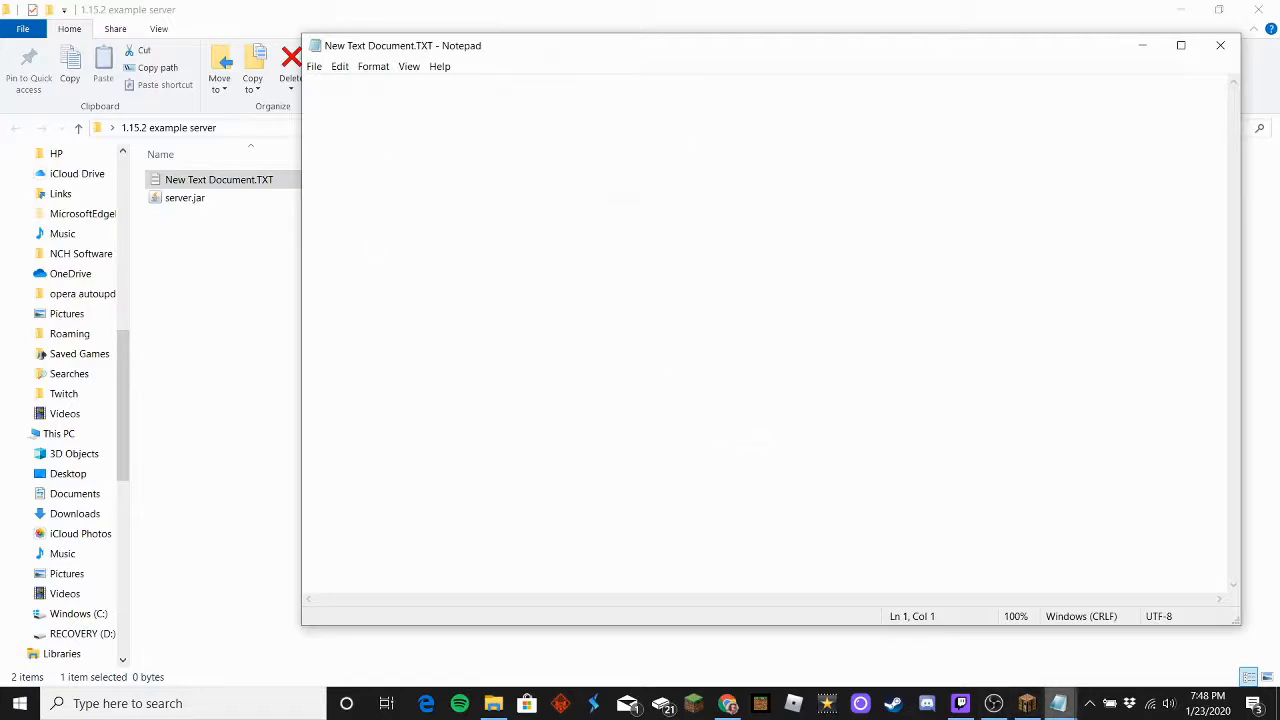
mouse_move(1058, 703)
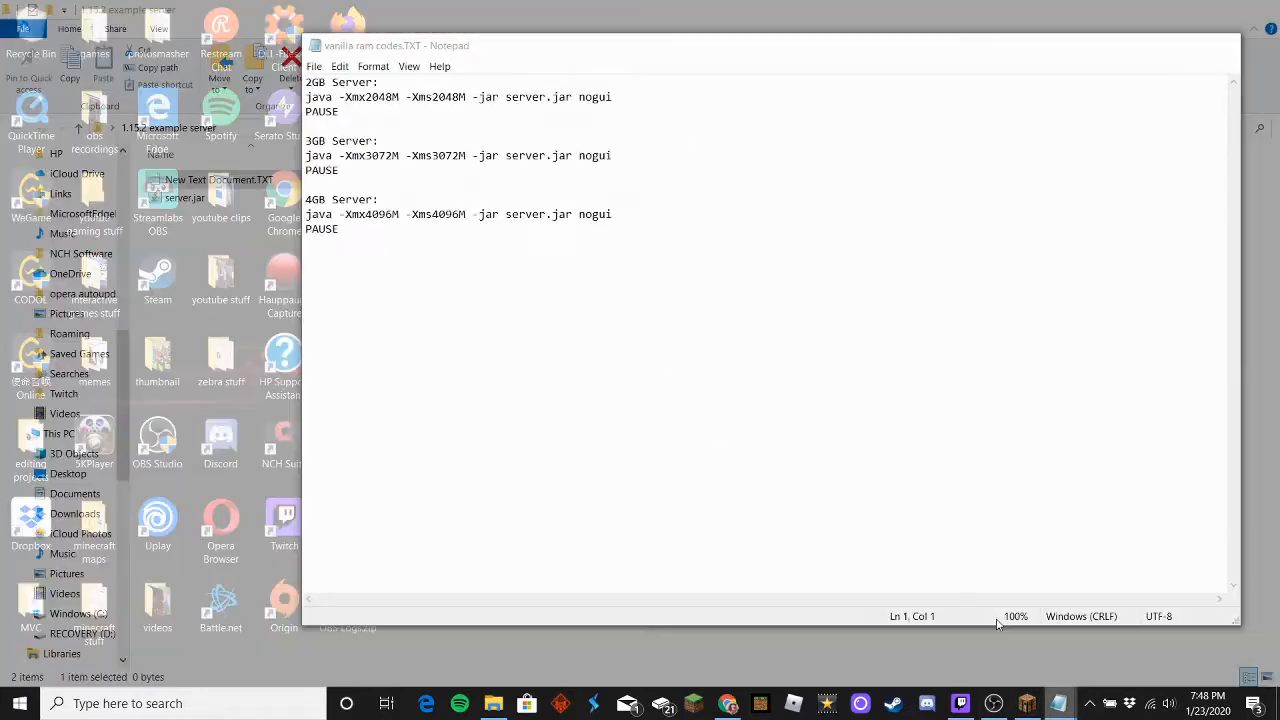
left_click(997, 623)
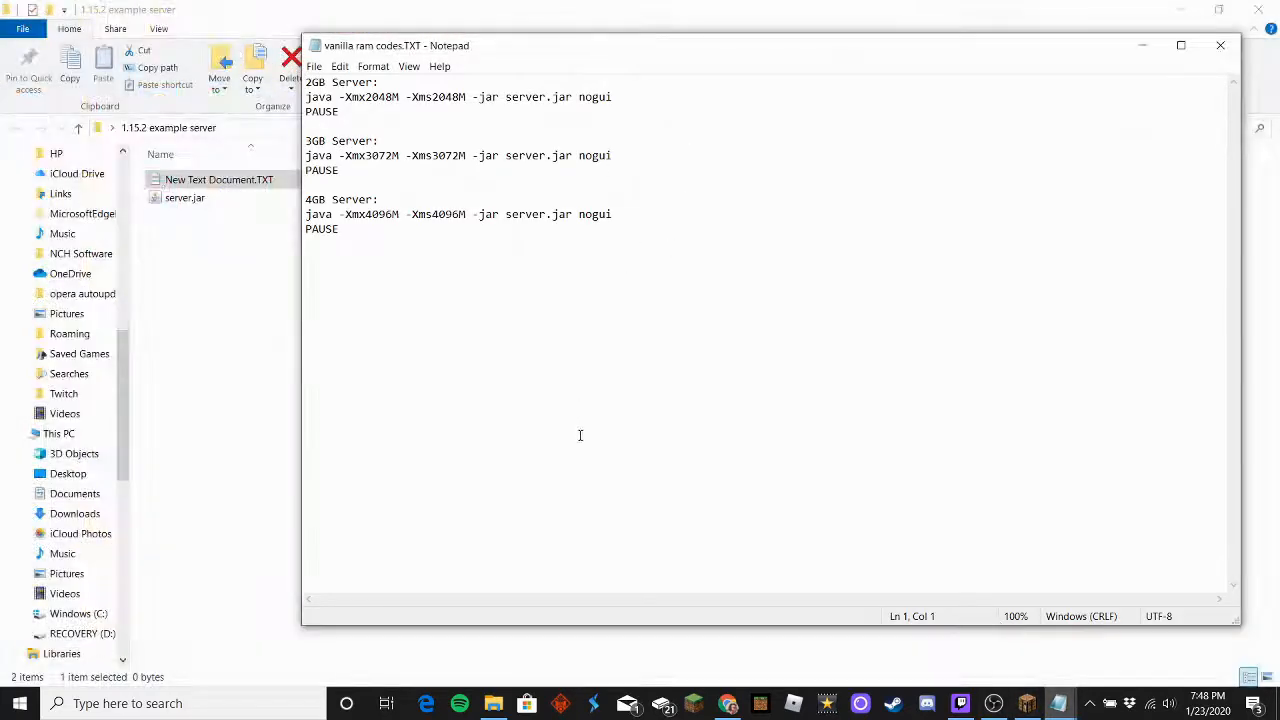
left_click_drag(497, 52, 410, 172)
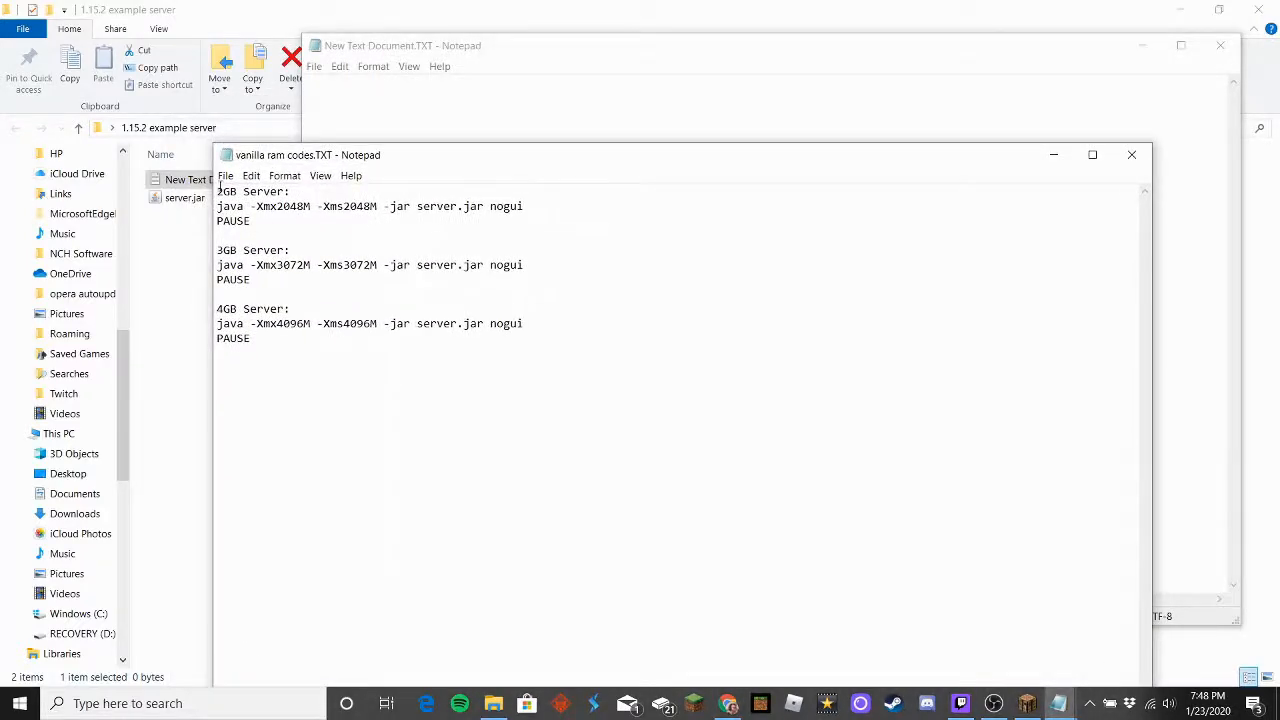
Examine the 2GB, 3GB and 4GB server headings in vanilla ram codes.TXT
left_click_drag(219, 190, 290, 192)
left_click_drag(218, 250, 289, 250)
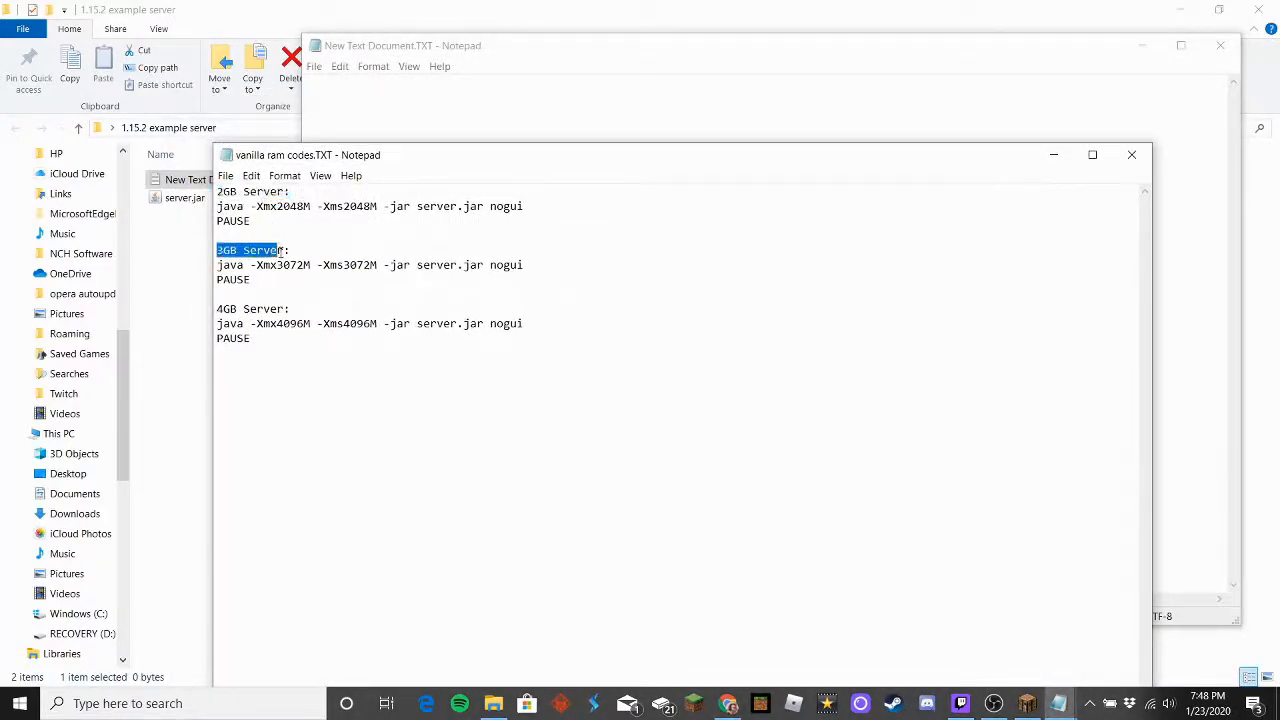
left_click_drag(217, 309, 290, 309)
left_click(285, 409)
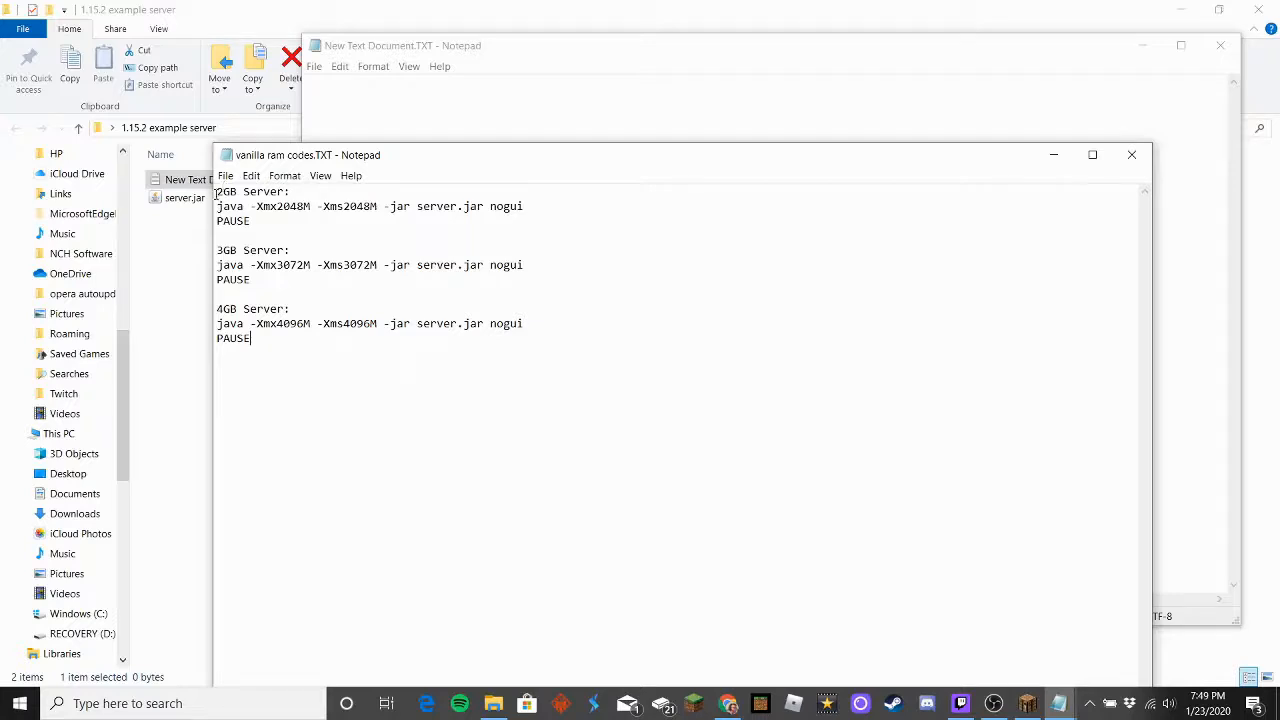
Copy the java and PAUSE lines for the 2GB server from vanilla ram codes.TXT into New Text Document.TXT
left_click_drag(216, 193, 301, 187)
left_click(264, 225)
left_click_drag(218, 265, 288, 338)
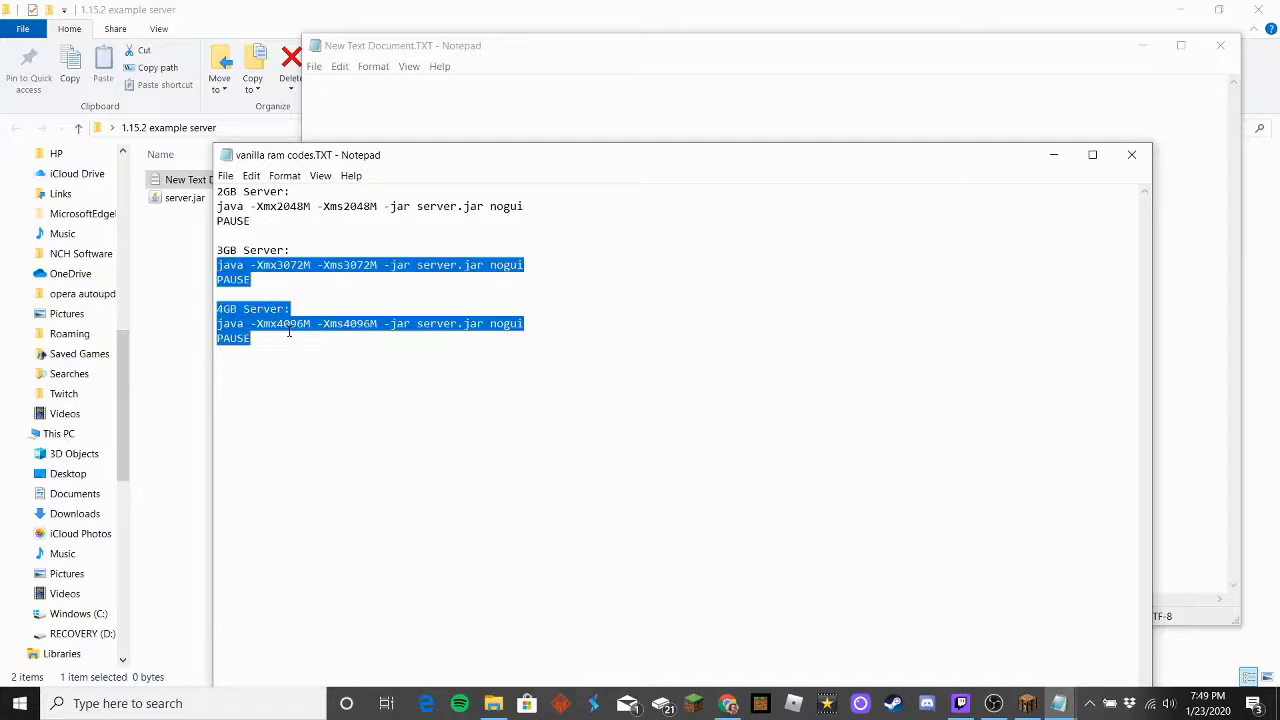
left_click(259, 283)
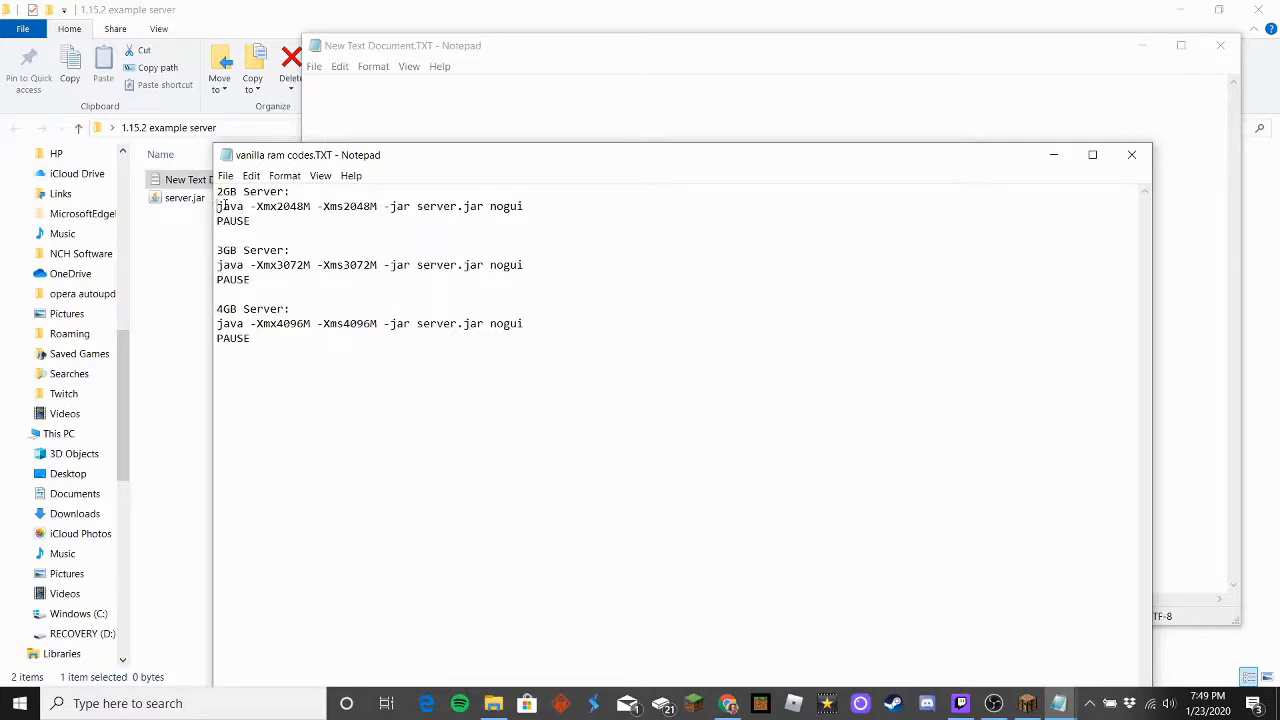
left_click_drag(217, 207, 253, 219)
key("ctrl+c")
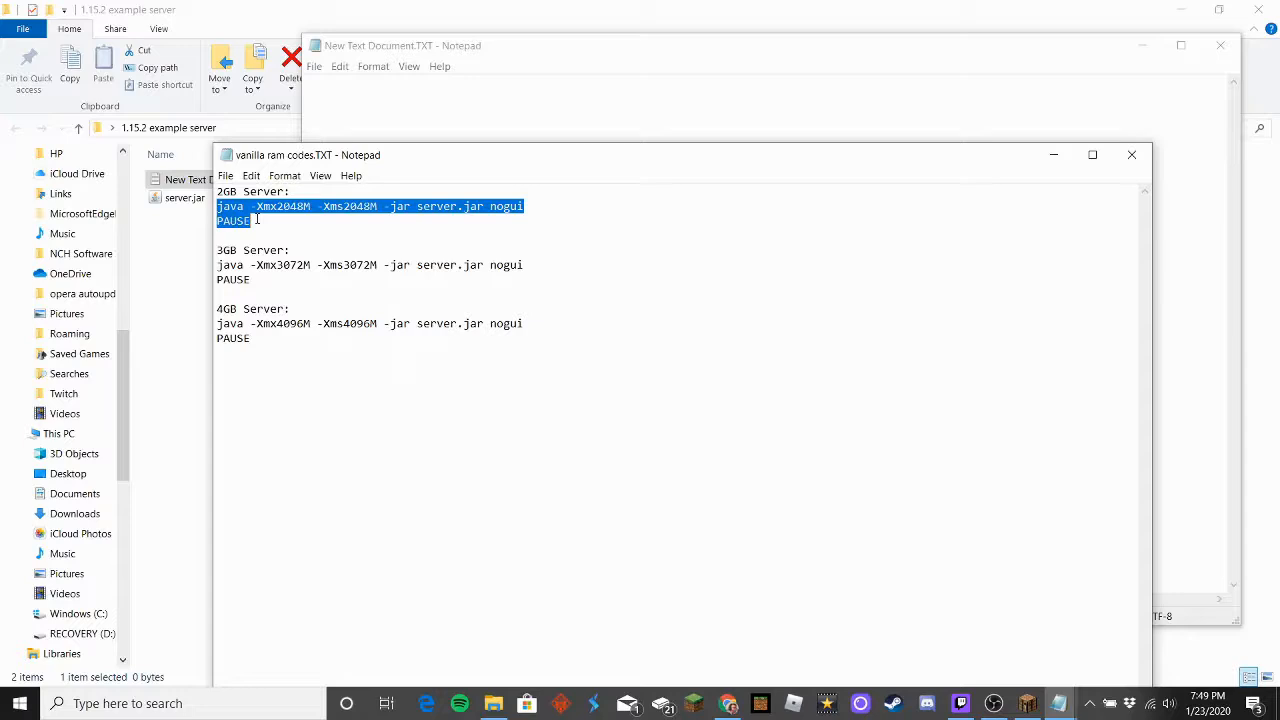
left_click(175, 271)
mouse_move(1062, 705)
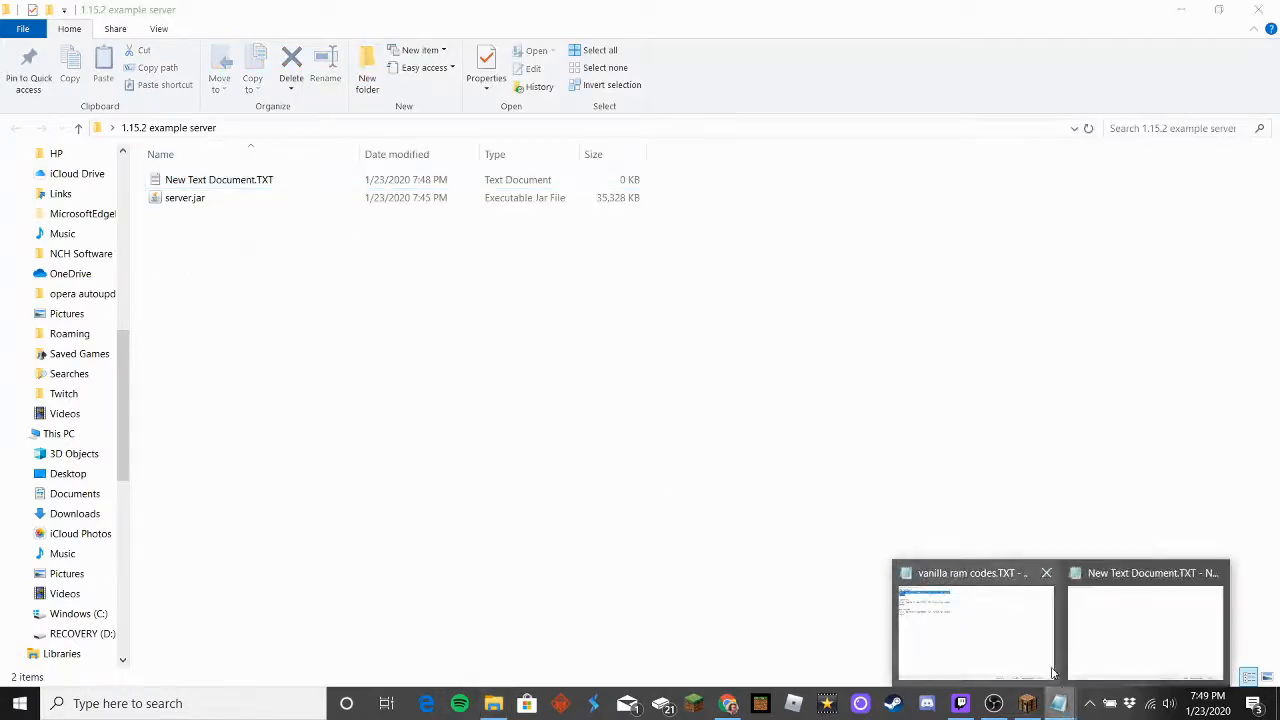
left_click(1160, 630)
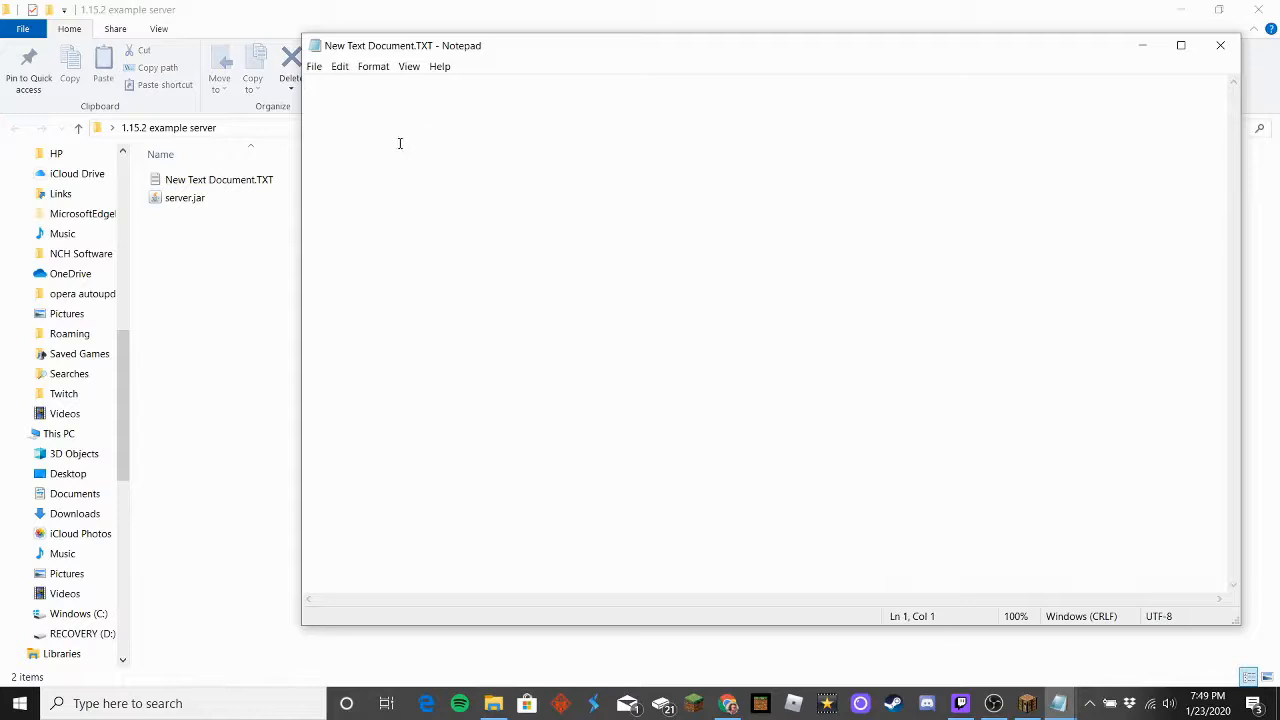
key("ctrl+v")
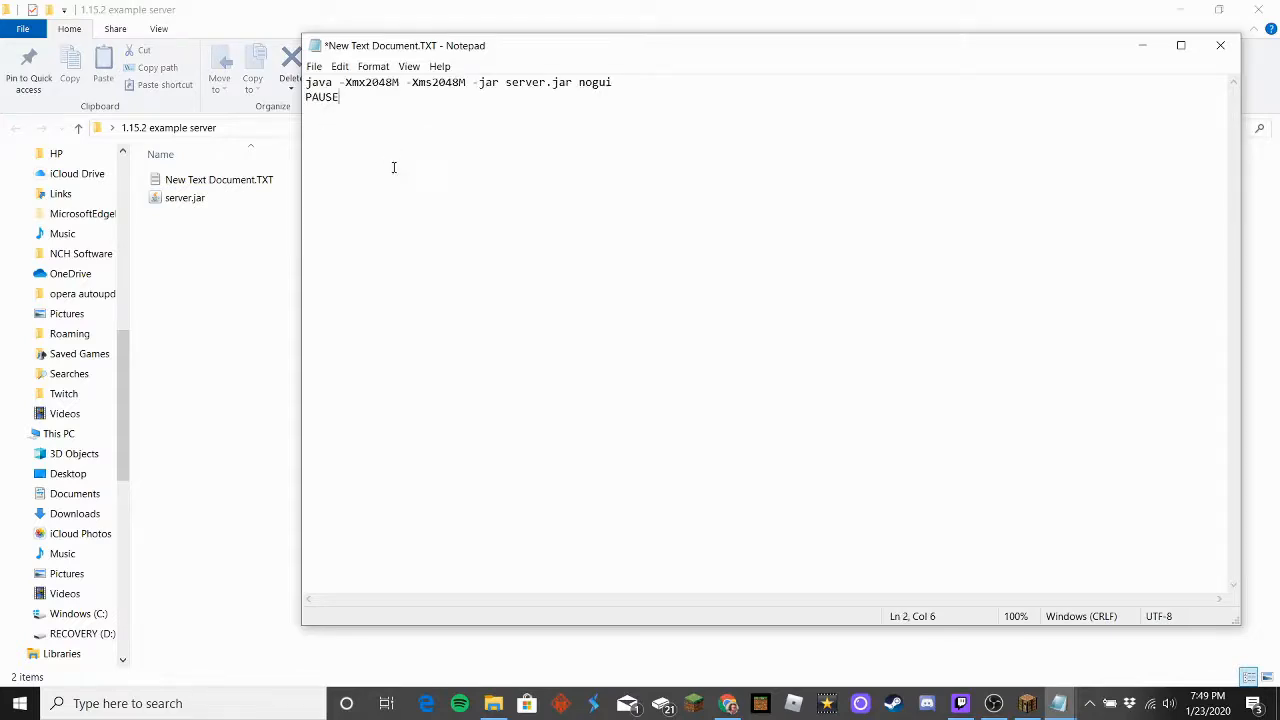
Save the document under the name run.bat in the 1.15.2 example server folder, with the file type All Files
left_click(314, 67)
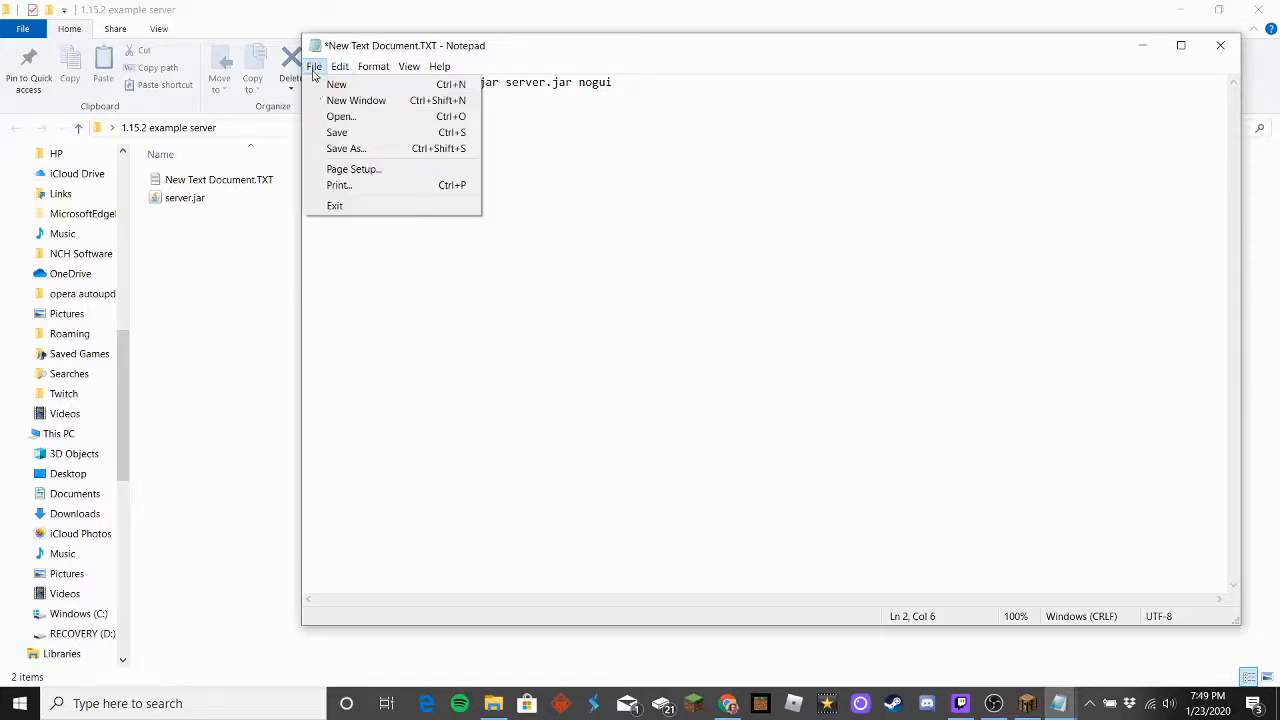
left_click(345, 150)
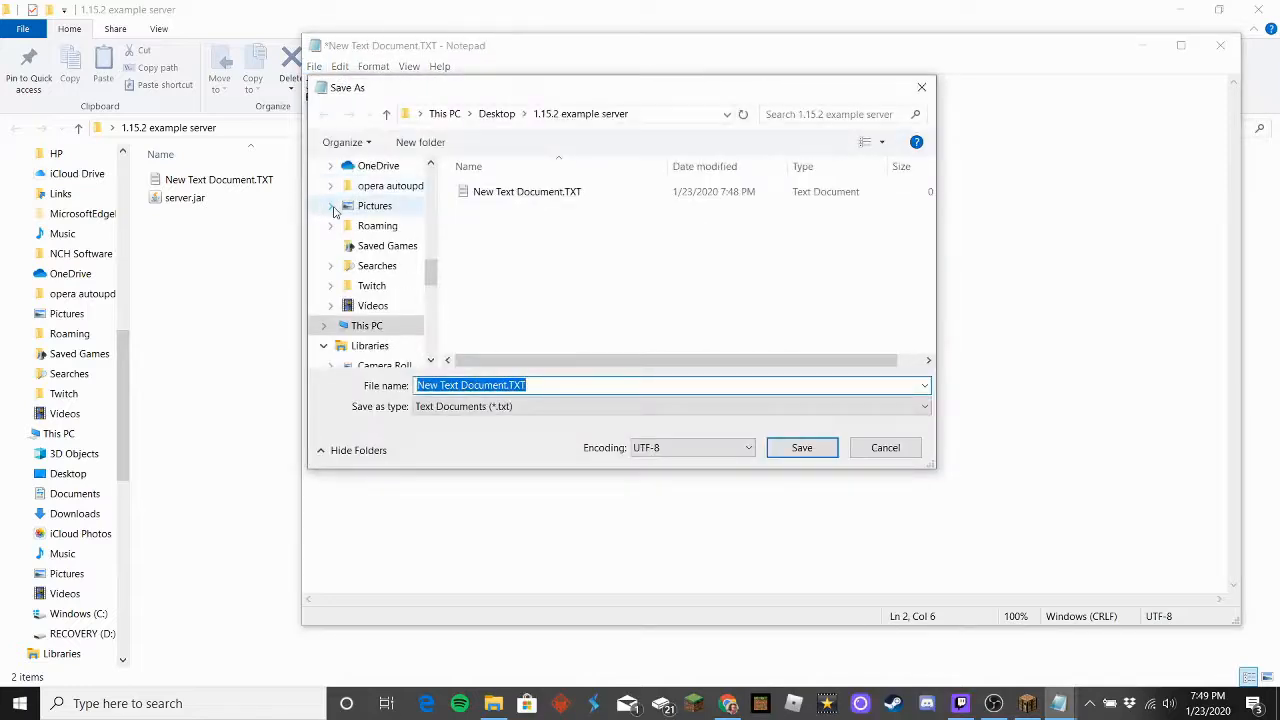
key("BackSpace")
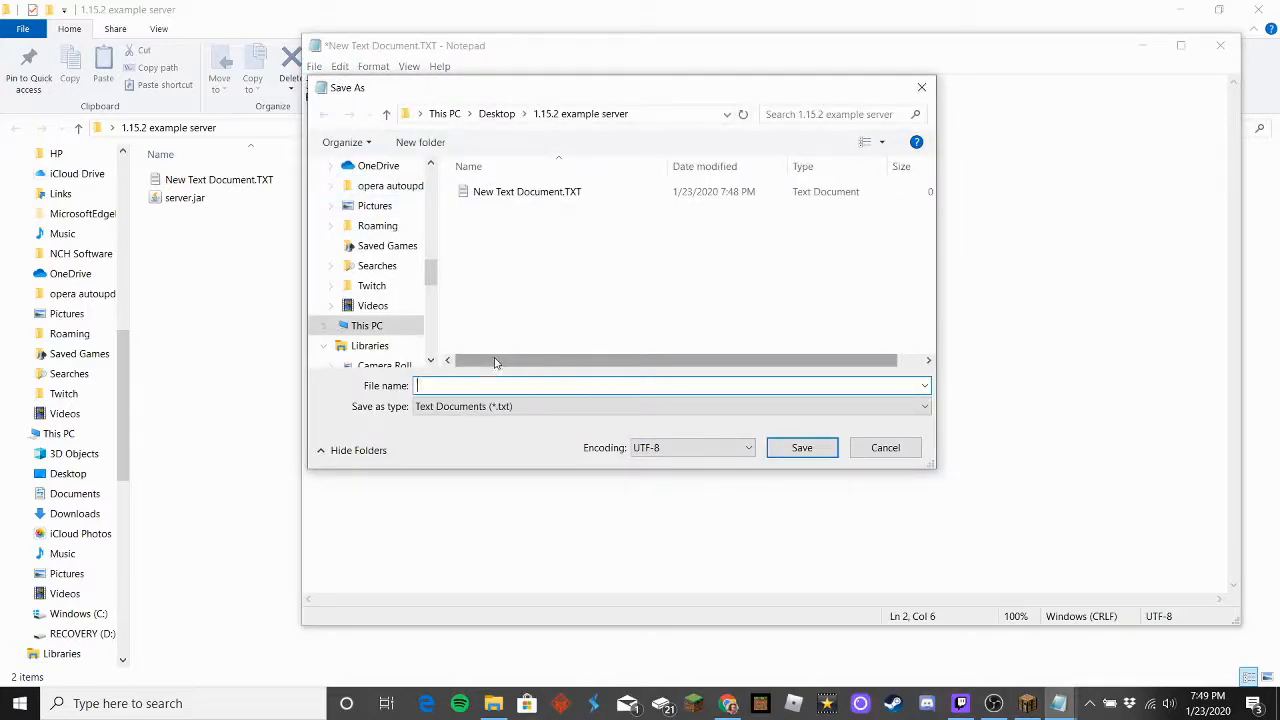
type("run.bat")
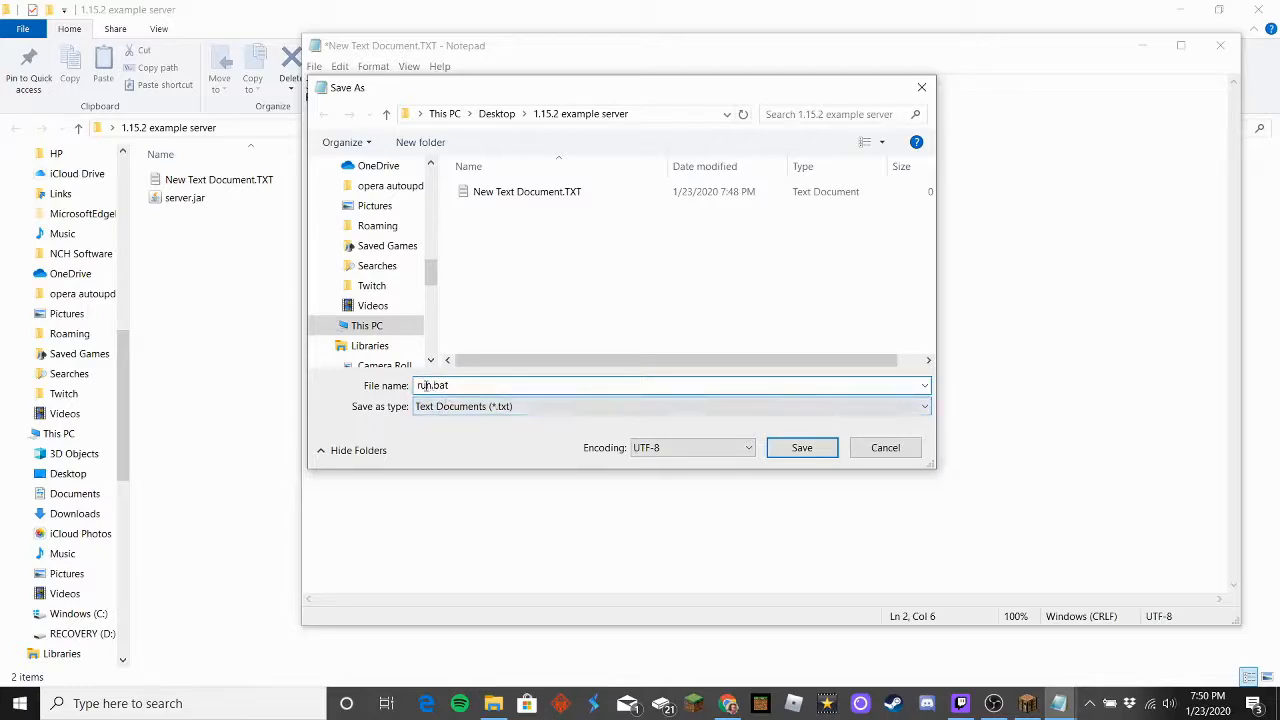
left_click_drag(417, 385, 476, 380)
left_click(476, 389)
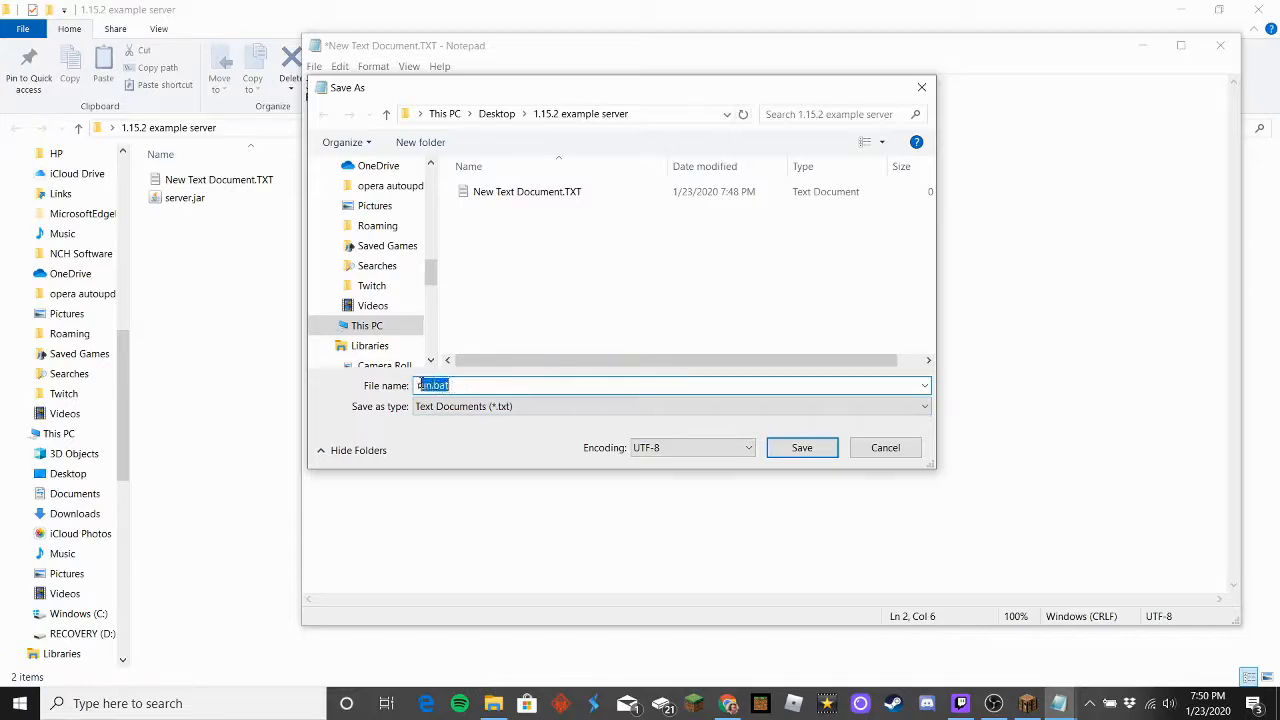
left_click_drag(452, 386, 434, 381)
left_click(462, 386)
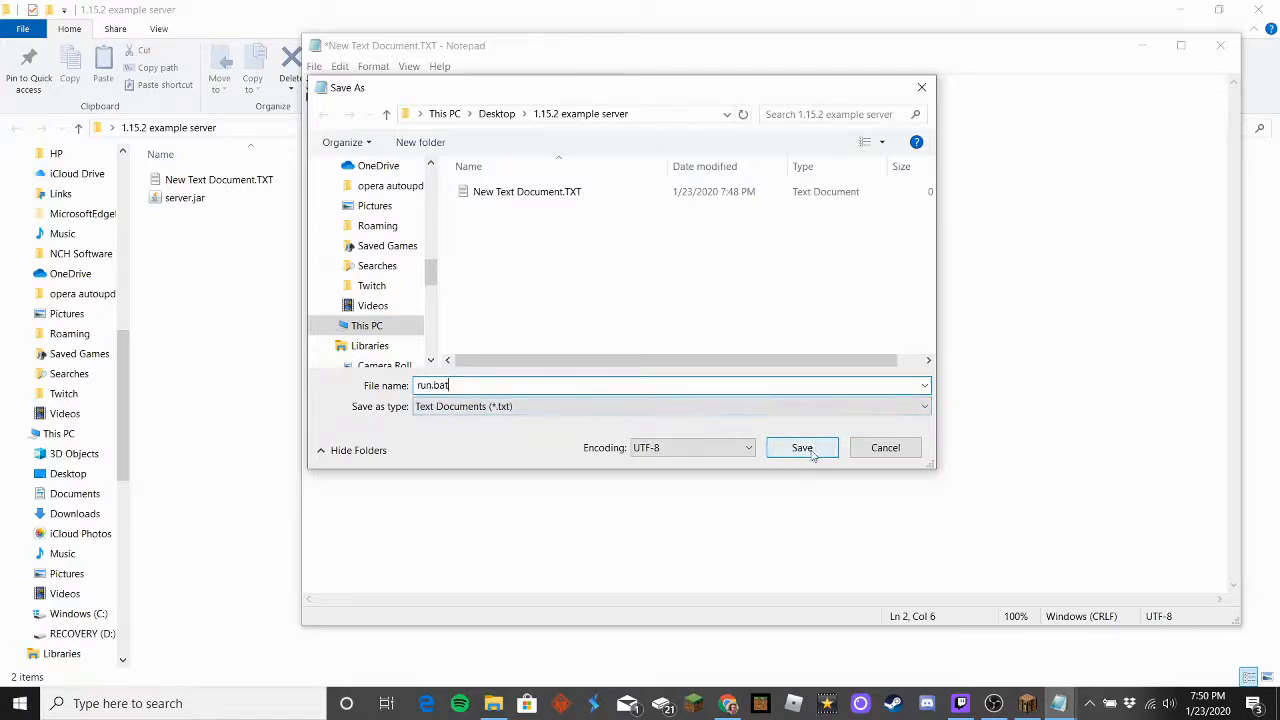
left_click(460, 406)
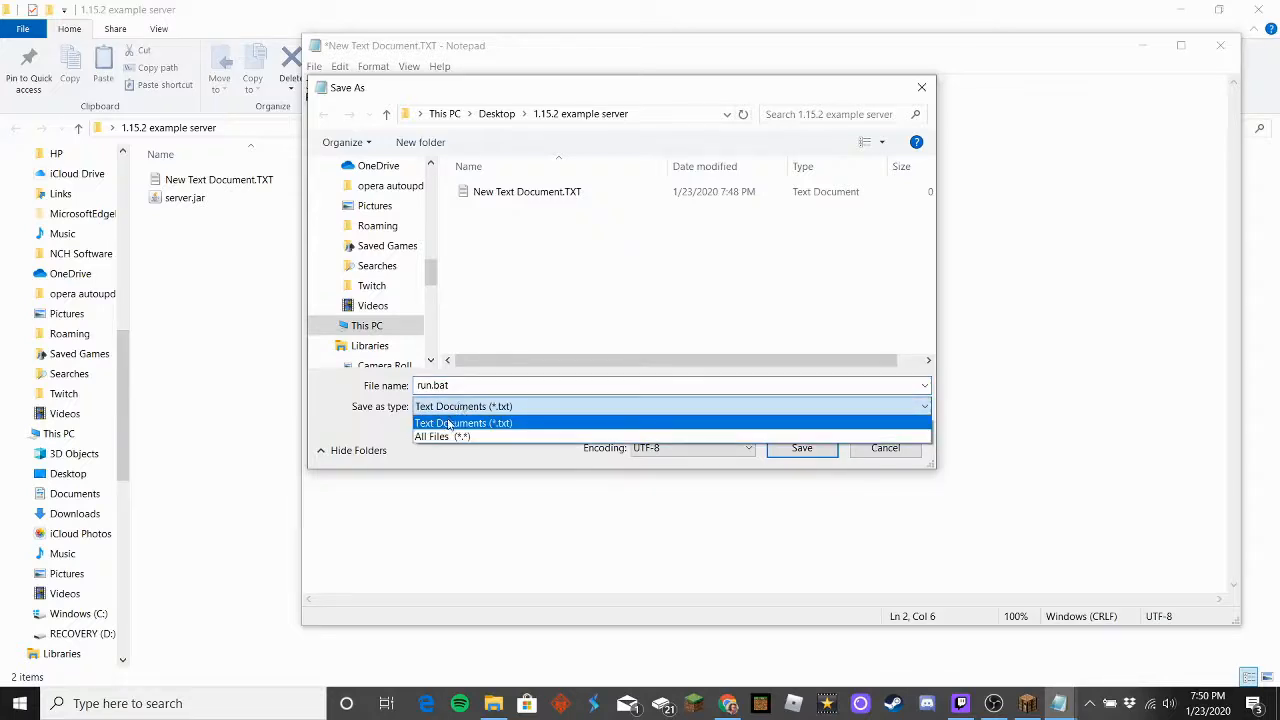
left_click(444, 438)
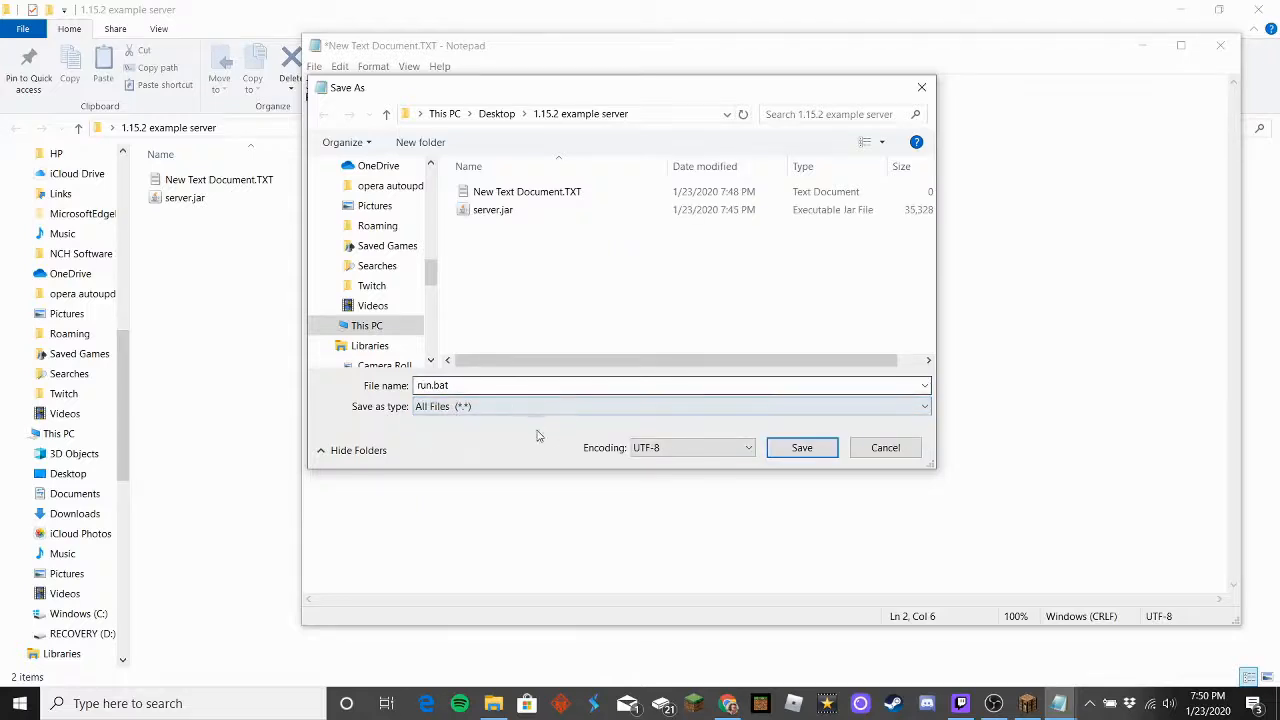
double_click(478, 385)
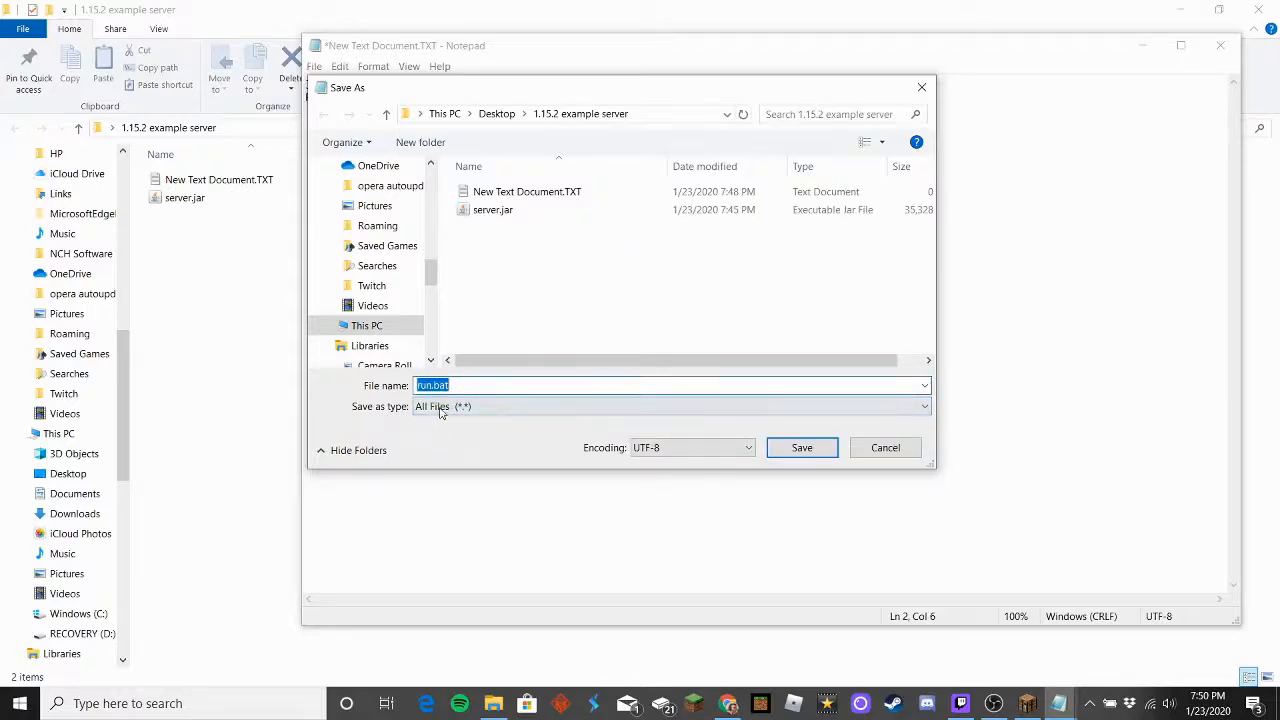
left_click(802, 450)
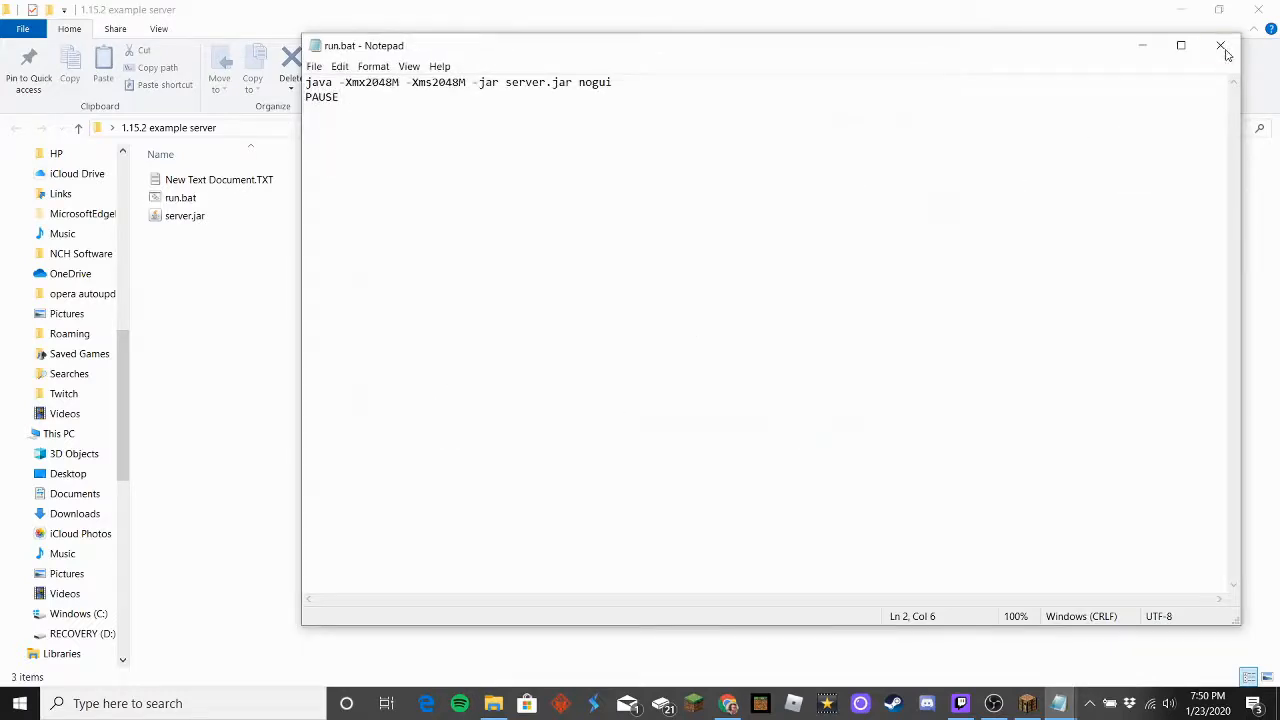
Close the run.bat document and delete New Text Document.TXT from the server folder
left_click(1220, 45)
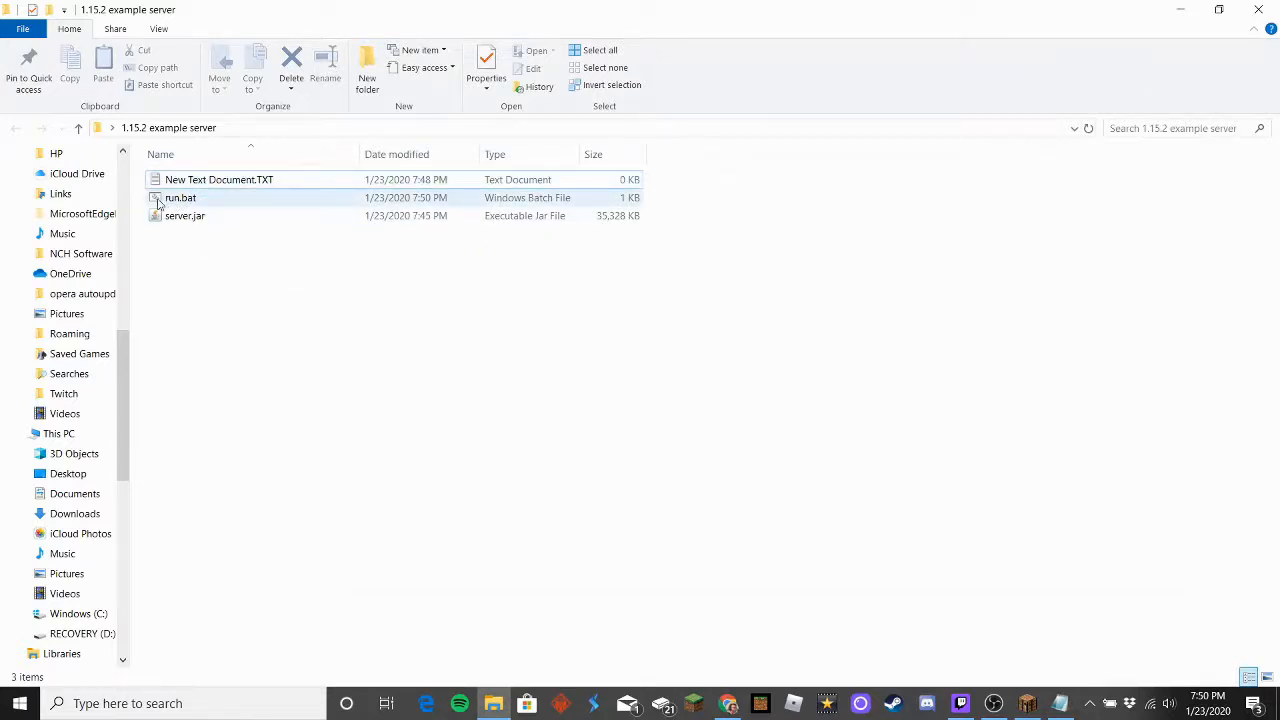
right_click(208, 184)
left_click(251, 514)
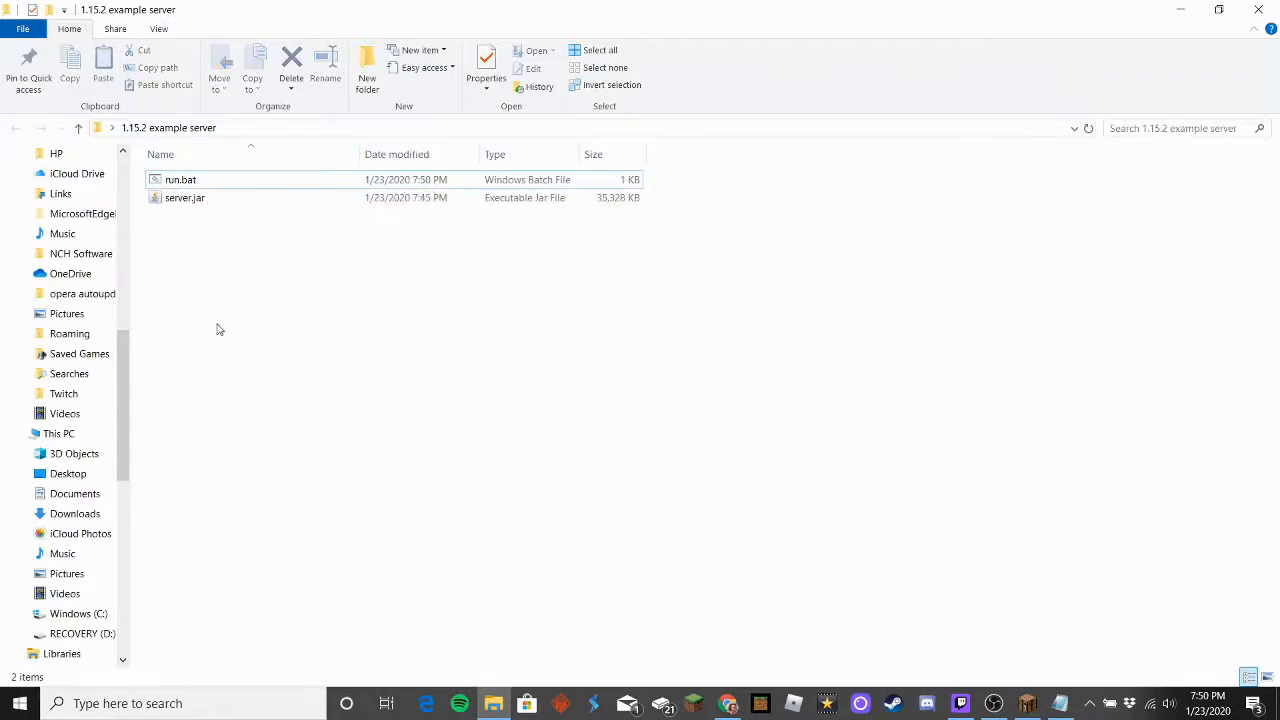
Run run.bat to generate the server files and dismiss the console windows, including the extra one
double_click(214, 180)
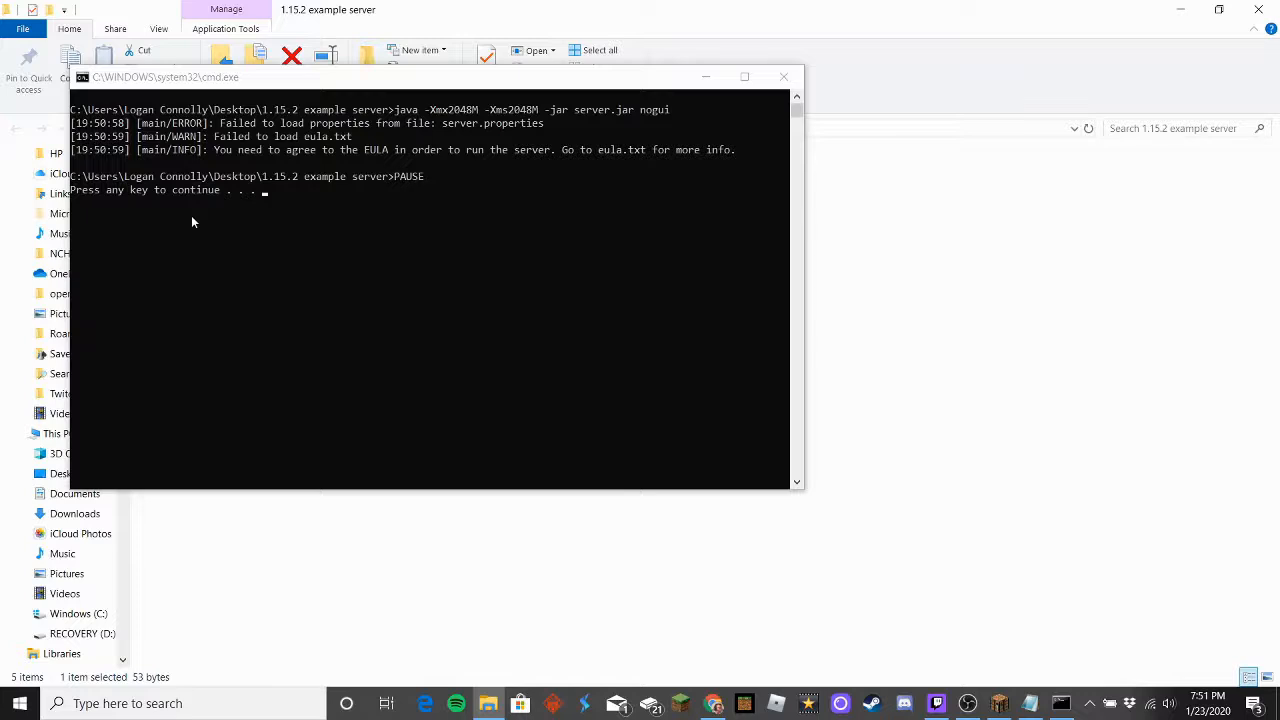
key("Return")
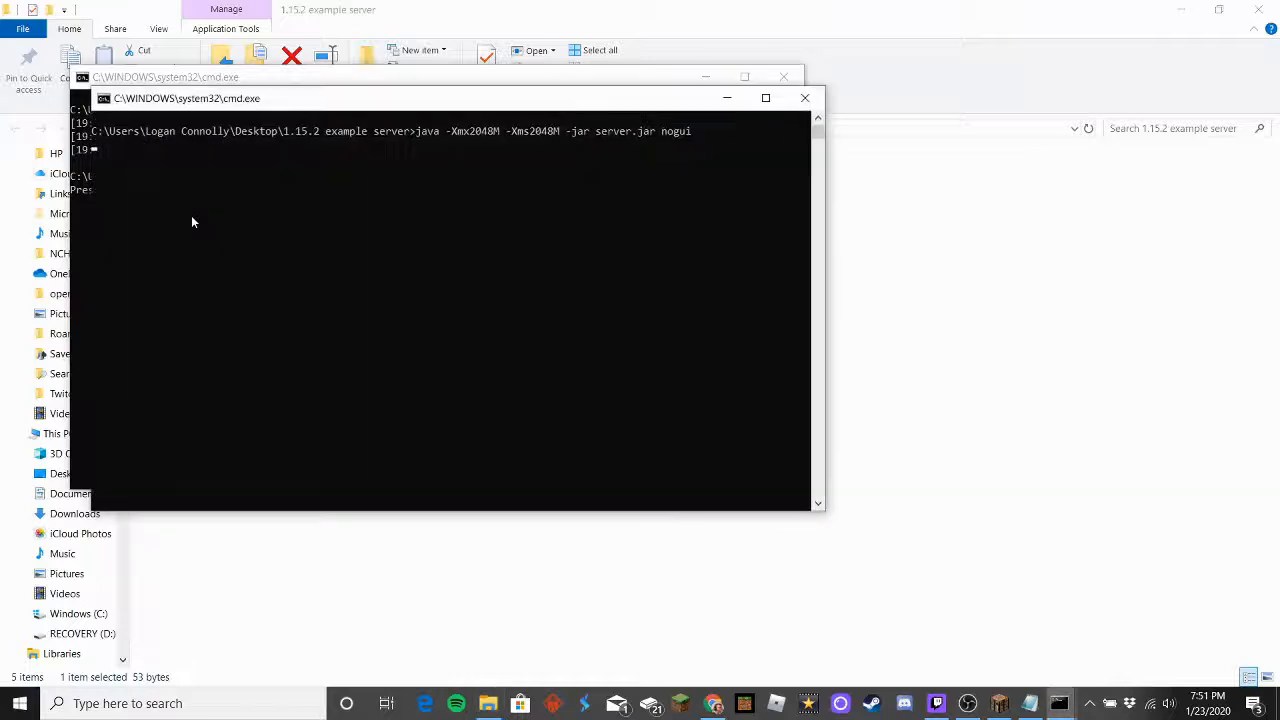
left_click(803, 100)
left_click(1060, 703)
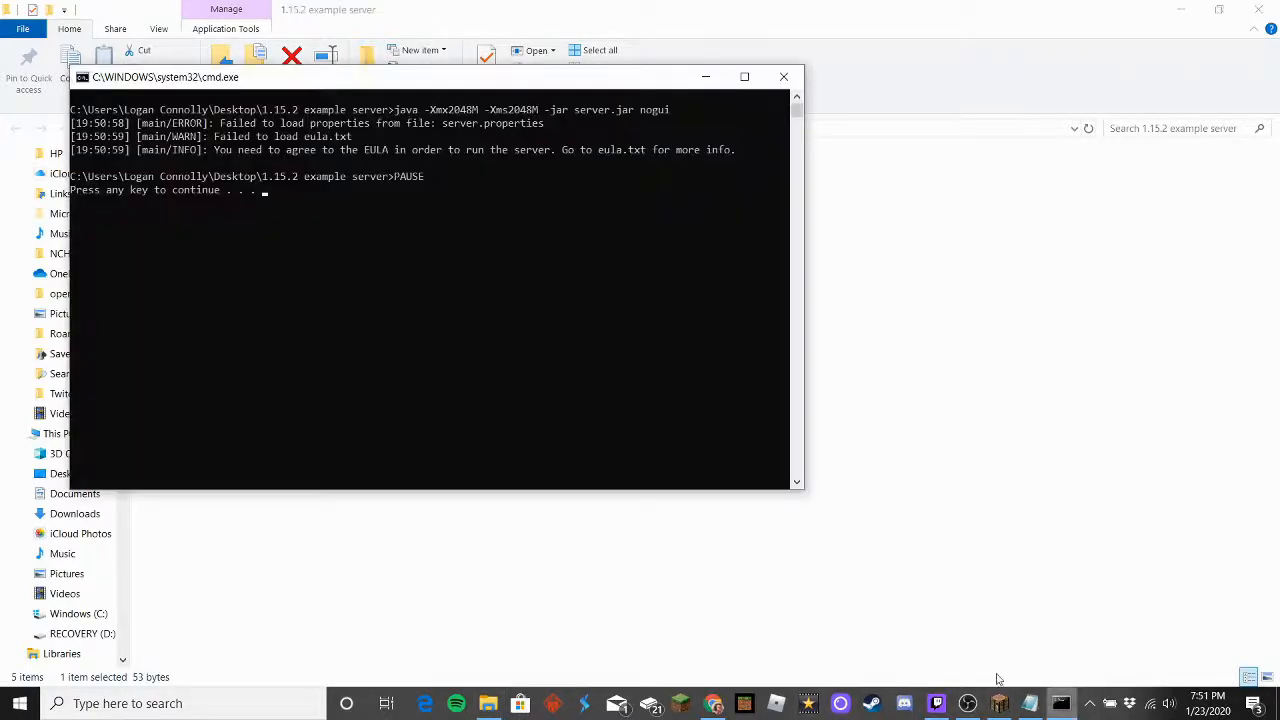
key("Return")
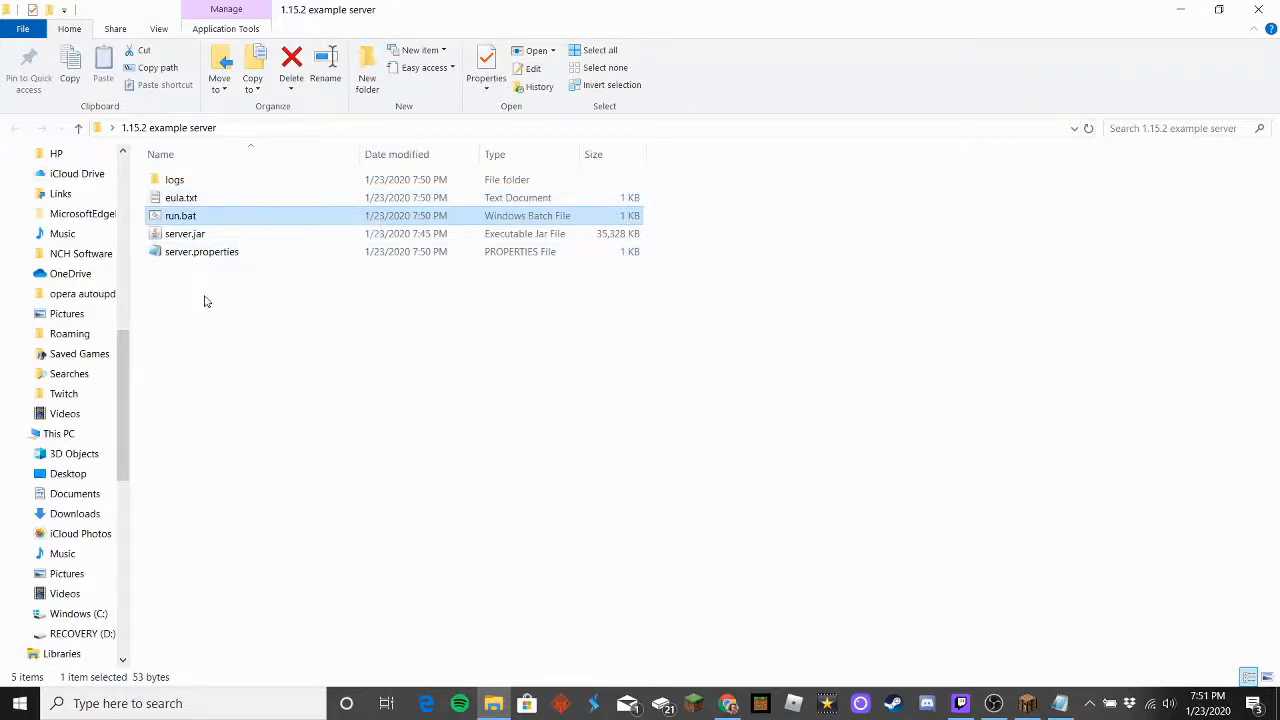
Open eula.txt and copy the Mojang EULA web address from its first line
double_click(202, 199)
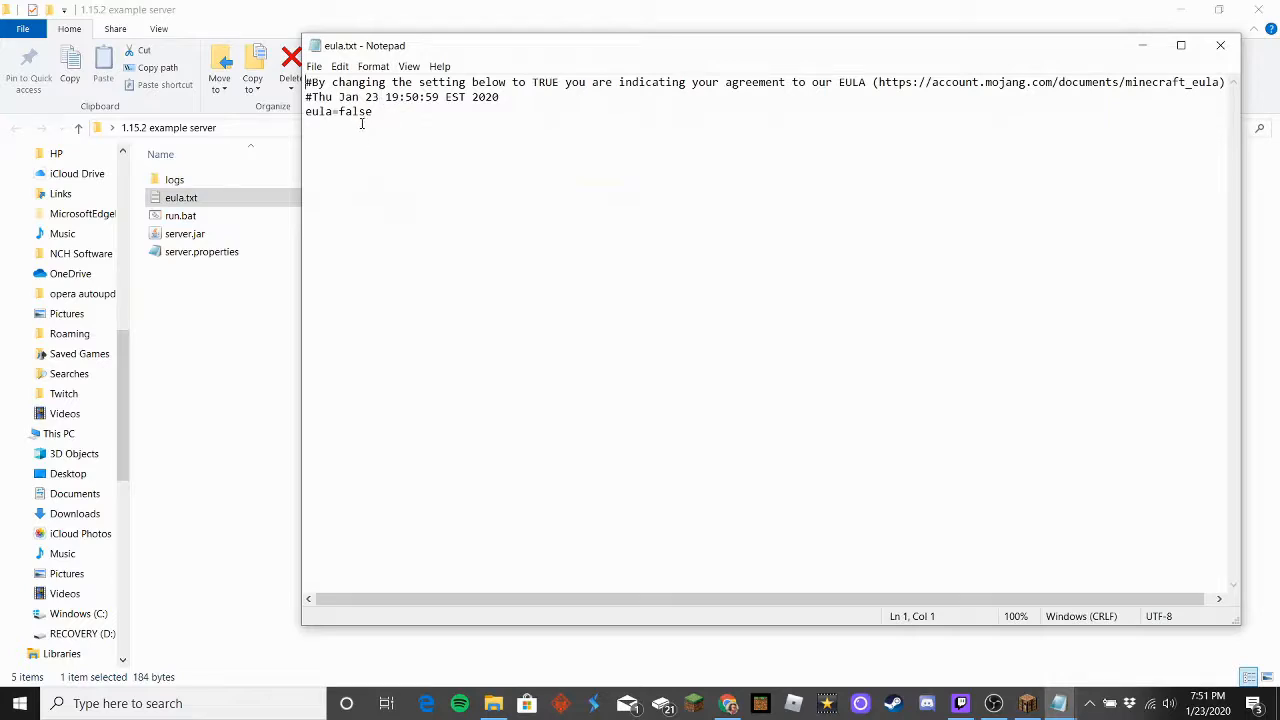
left_click_drag(306, 82, 794, 109)
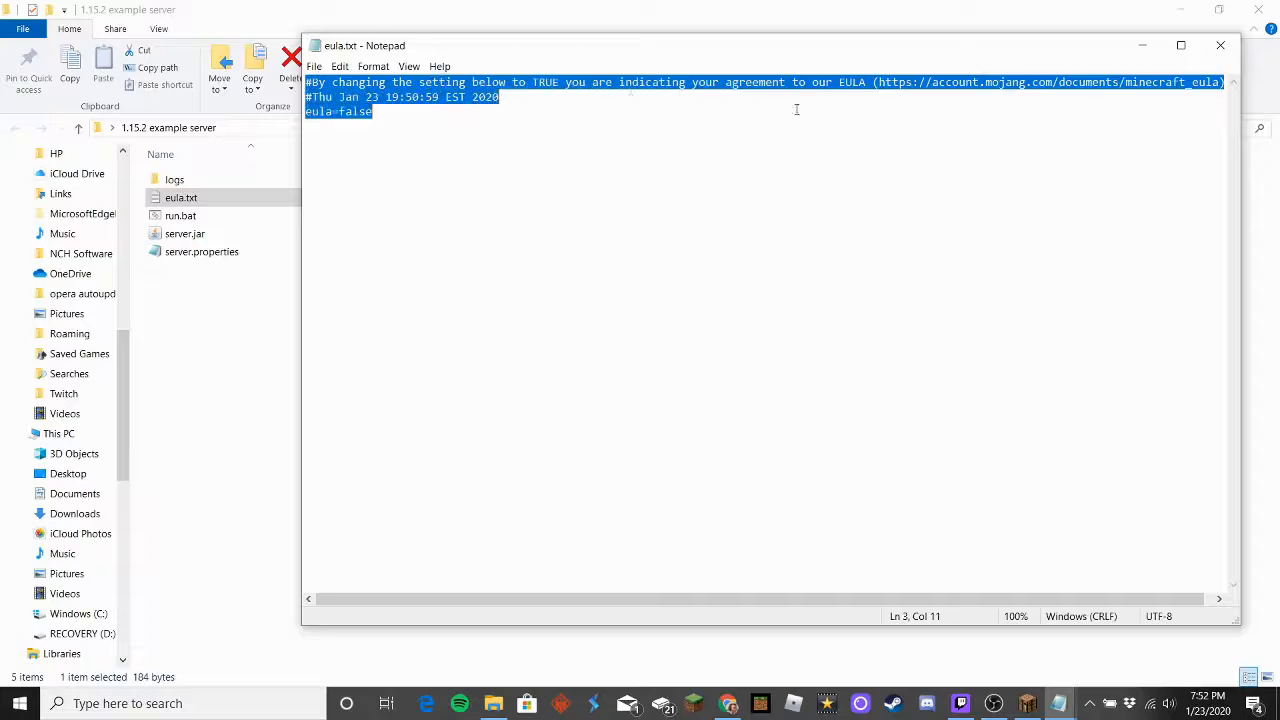
left_click(908, 117)
left_click_drag(878, 84, 1218, 81)
key("ctrl+c")
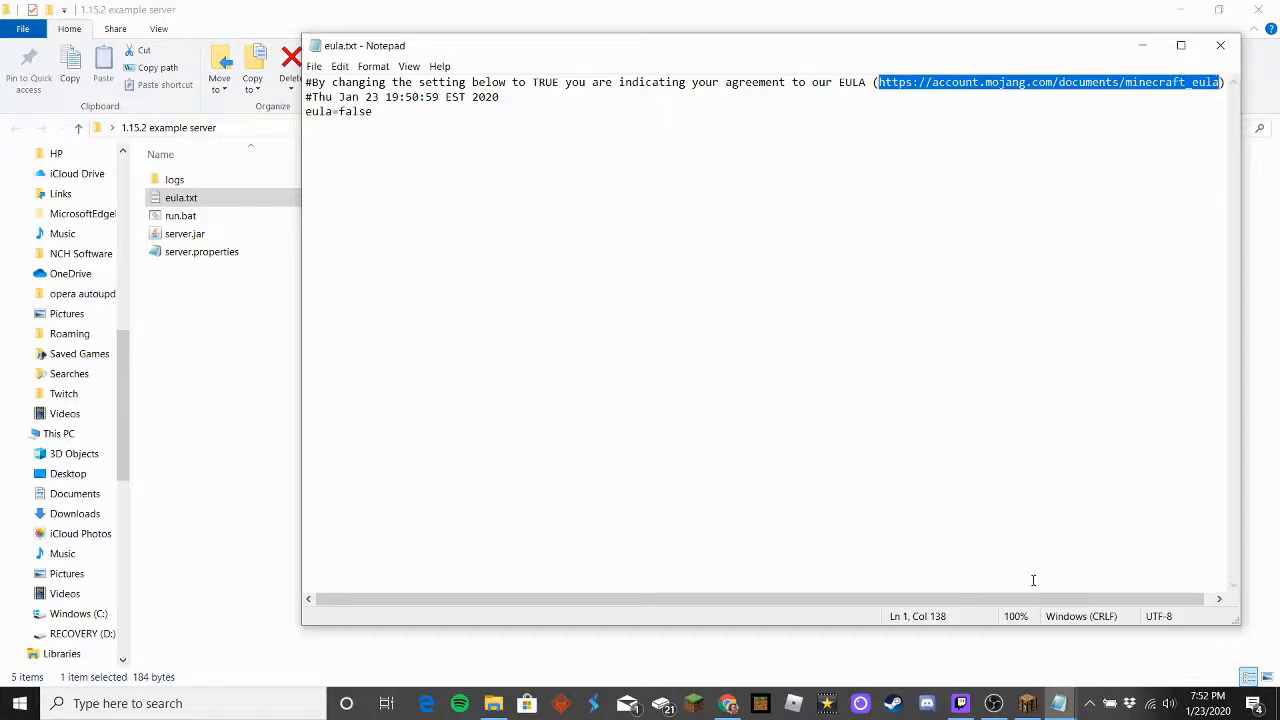
Switch to Chrome and open account.mojang.com/documents/minecraft_eula in a new tab
left_click(727, 703)
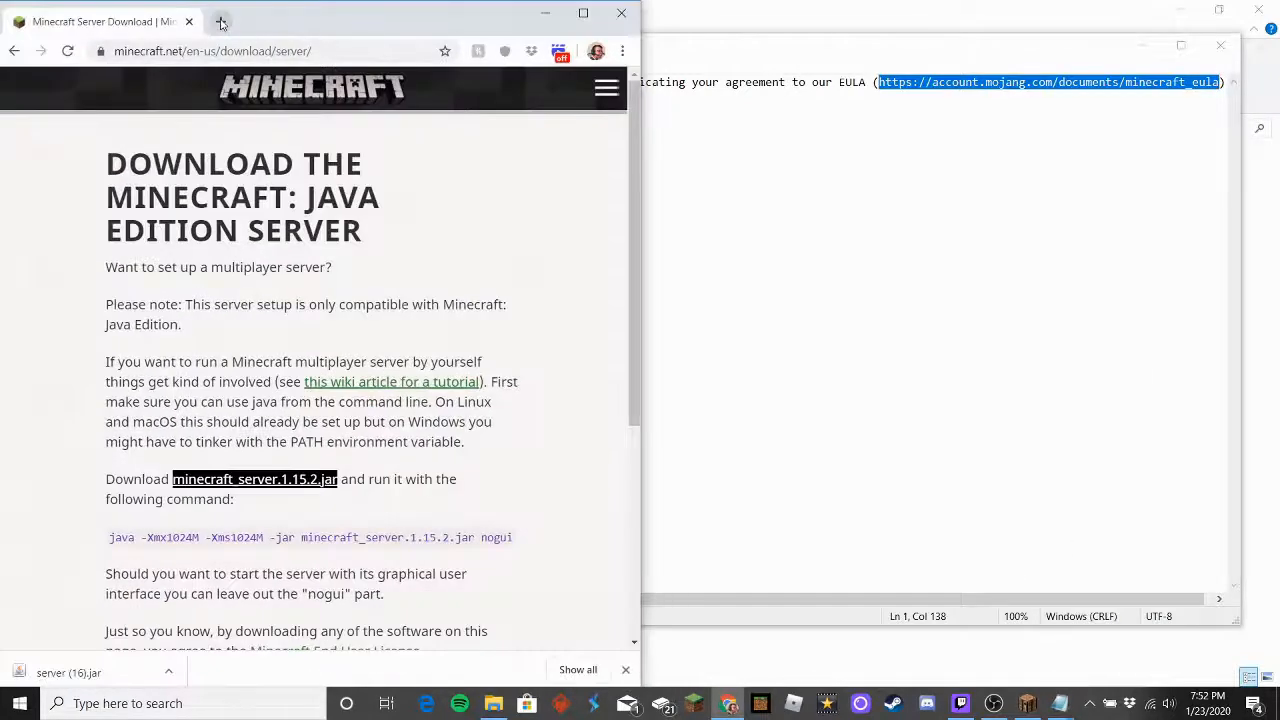
left_click(221, 22)
key("ctrl+v")
key("Return")
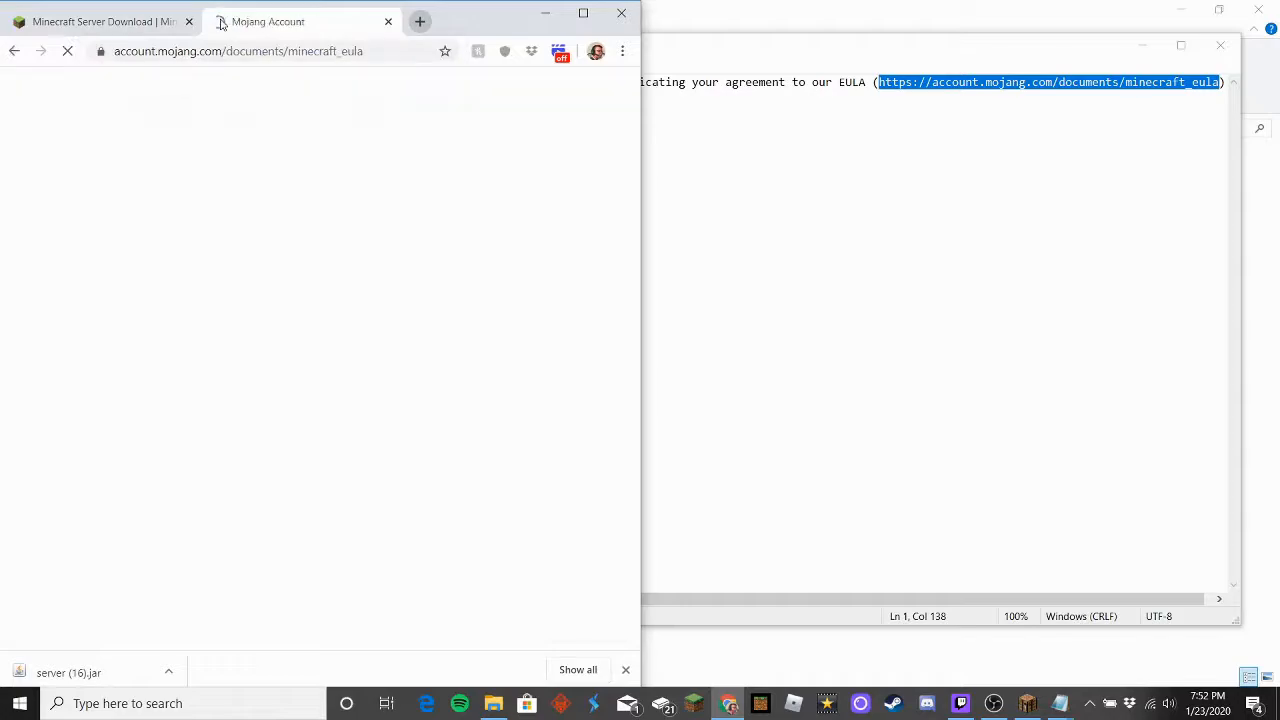
Look through the sections of the Minecraft End User License Agreement alongside eula.txt
scroll(264, 301, "down", 10)
scroll(264, 301, "down", 10)
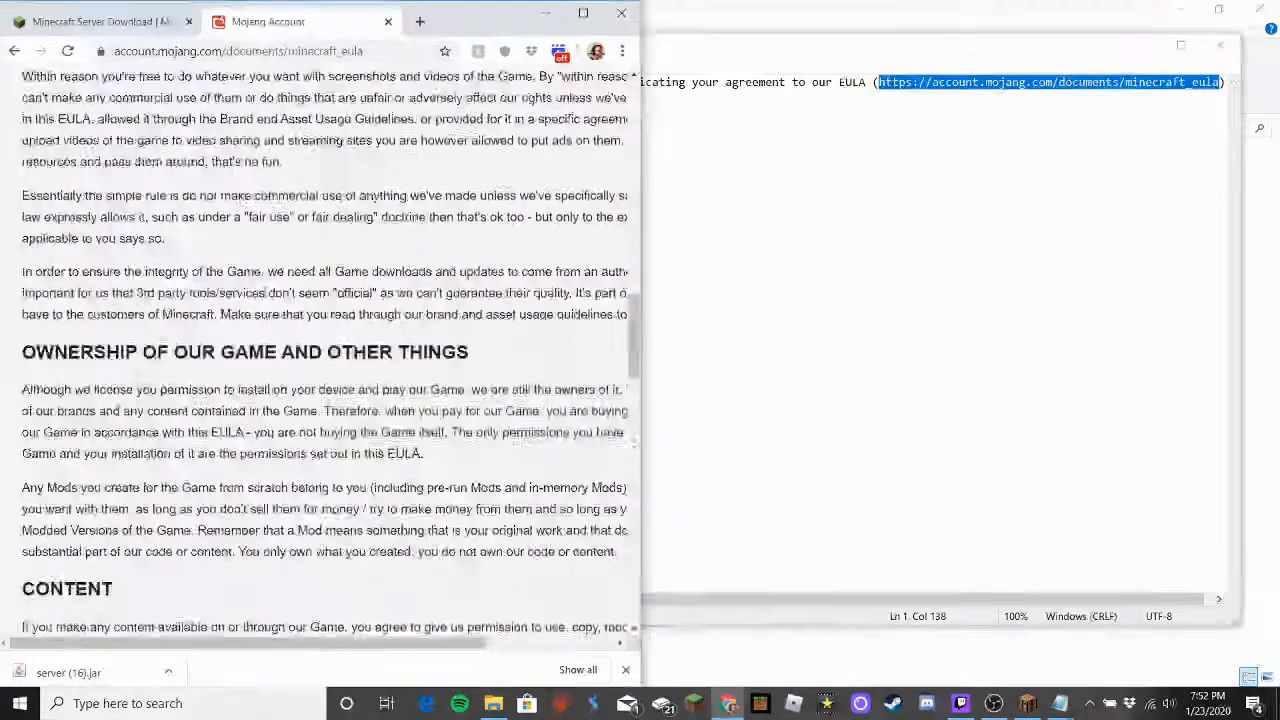
left_click(720, 300)
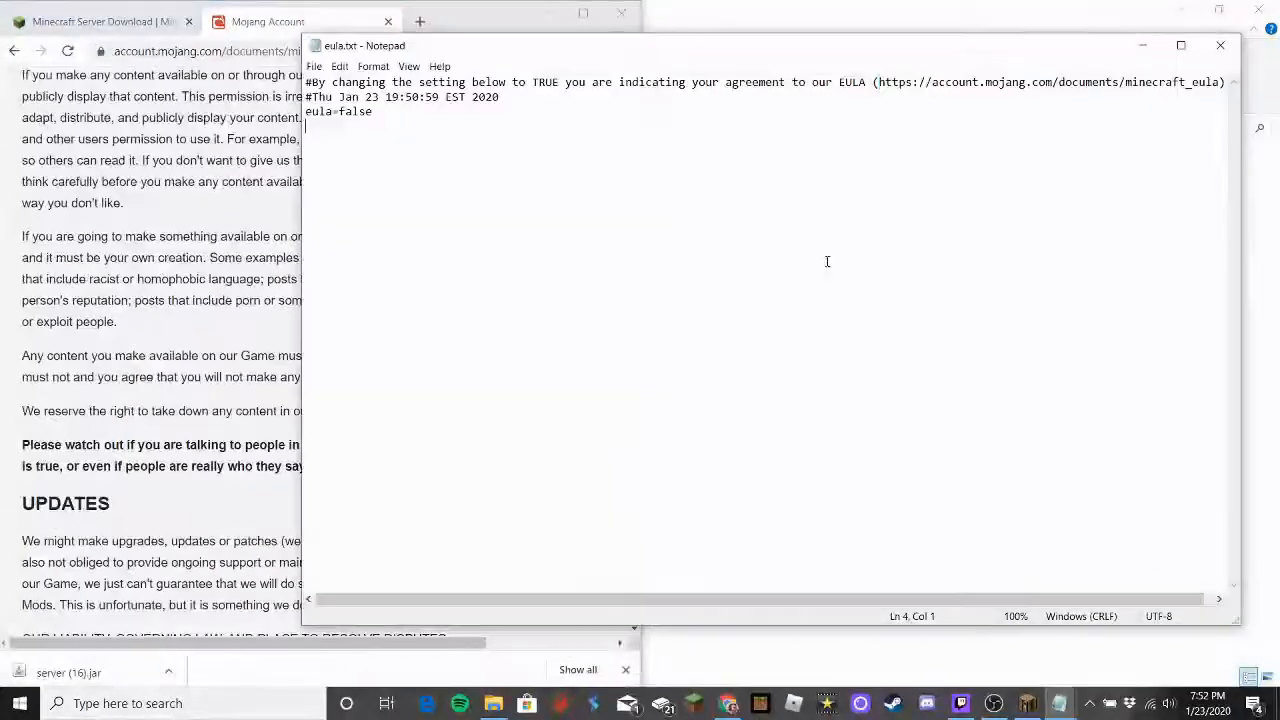
left_click(450, 20)
scroll(170, 380, "down", 10)
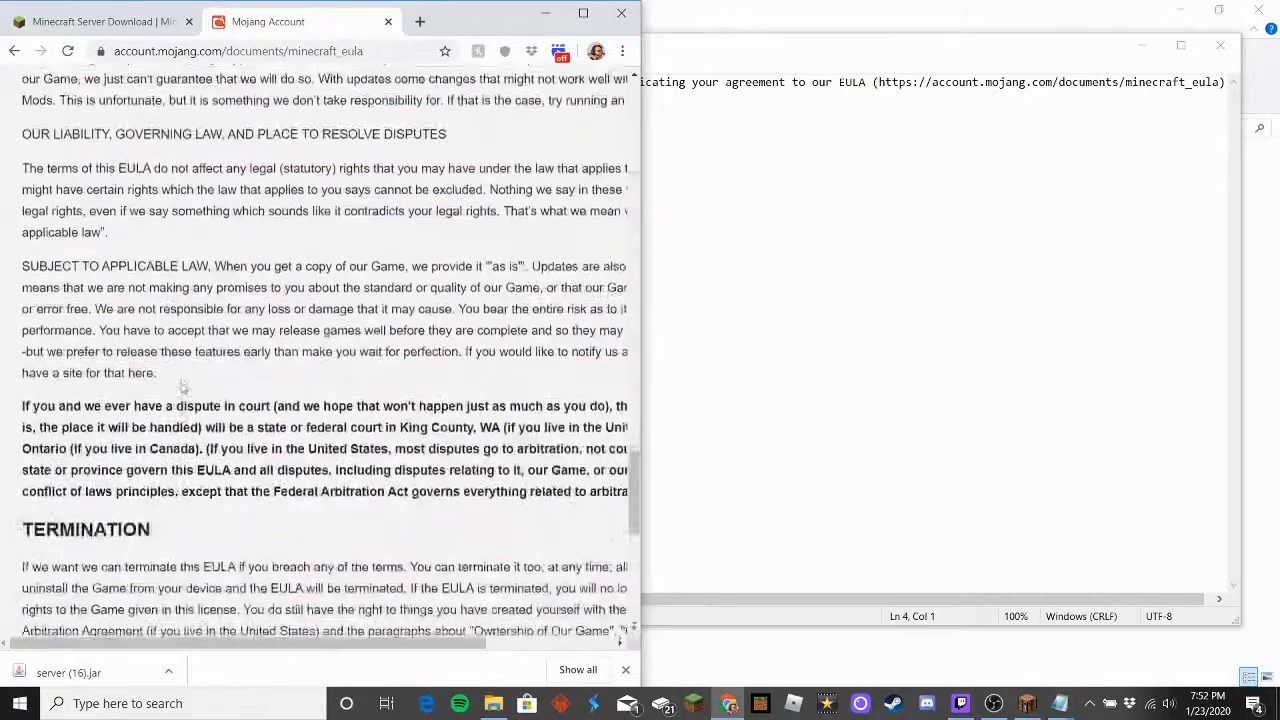
scroll(183, 389, "up", 20)
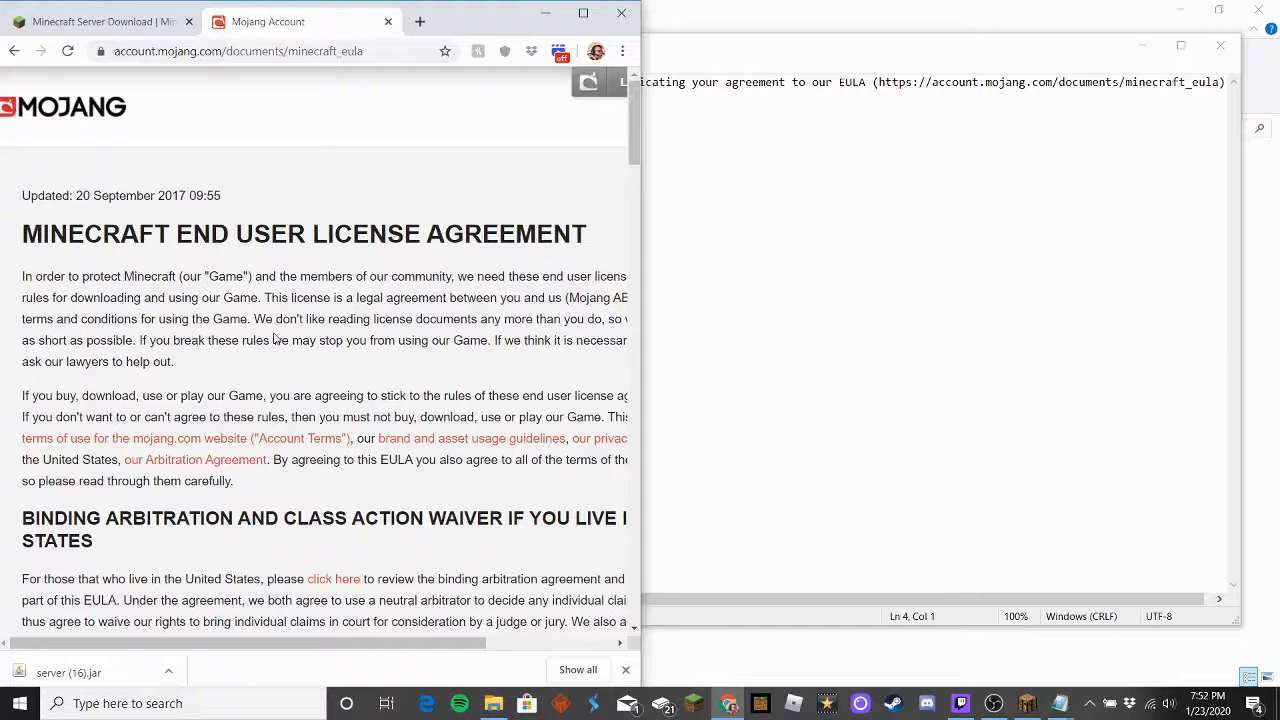
left_click(789, 355)
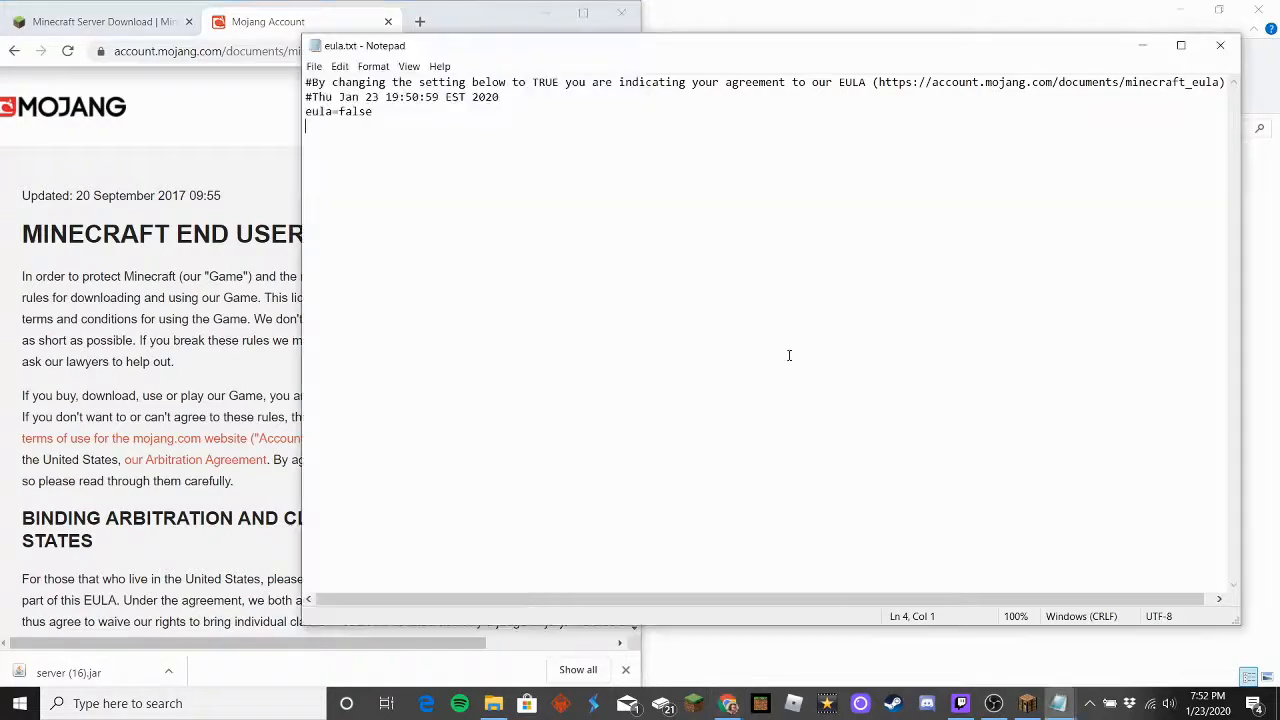
left_click(201, 100)
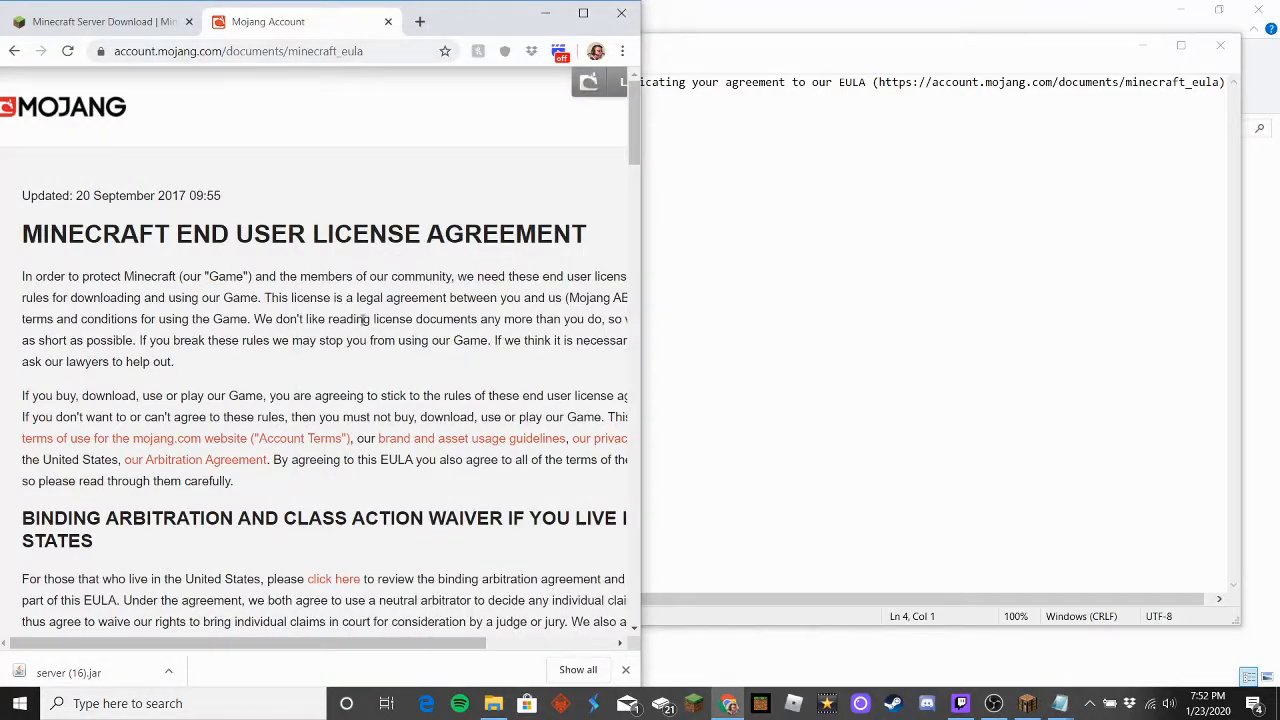
scroll(372, 316, "down", 13)
scroll(372, 316, "up", 9)
scroll(372, 316, "up", 4)
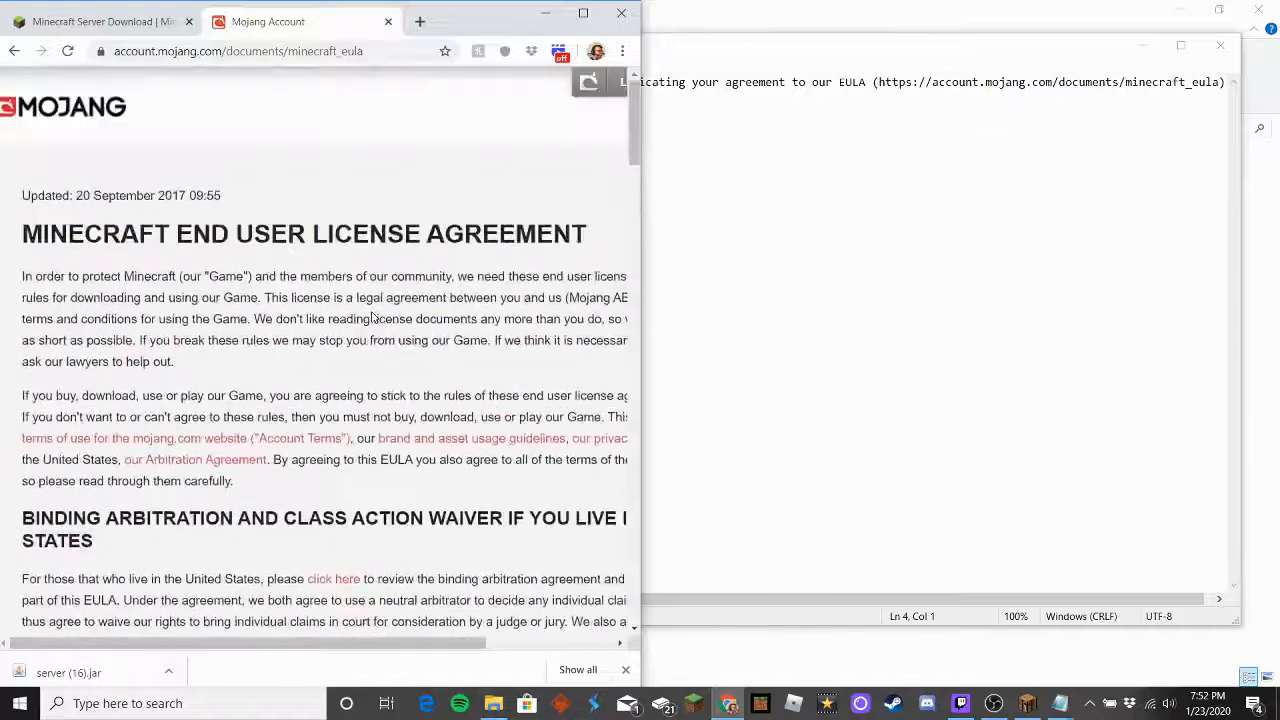
scroll(379, 243, "down", 14)
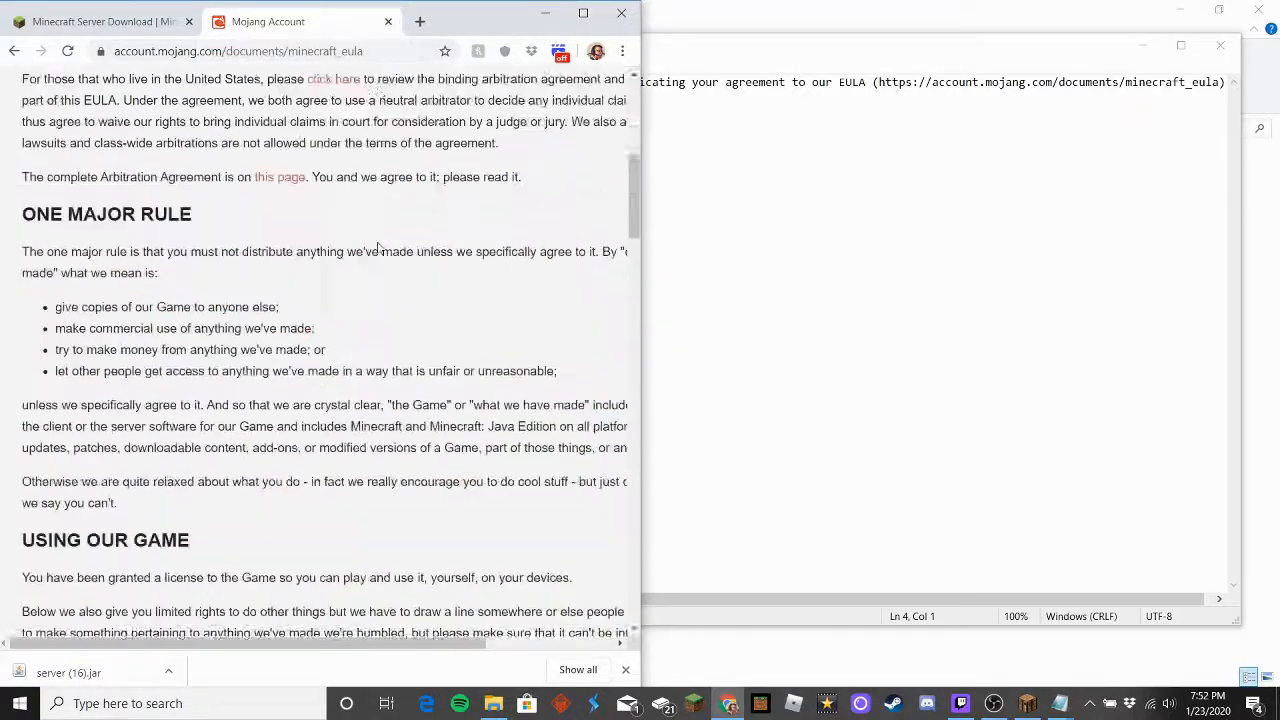
Return to the start of the EULA page, close its browser tab and go back to eula.txt
scroll(379, 243, "up", 12)
scroll(379, 243, "up", 3)
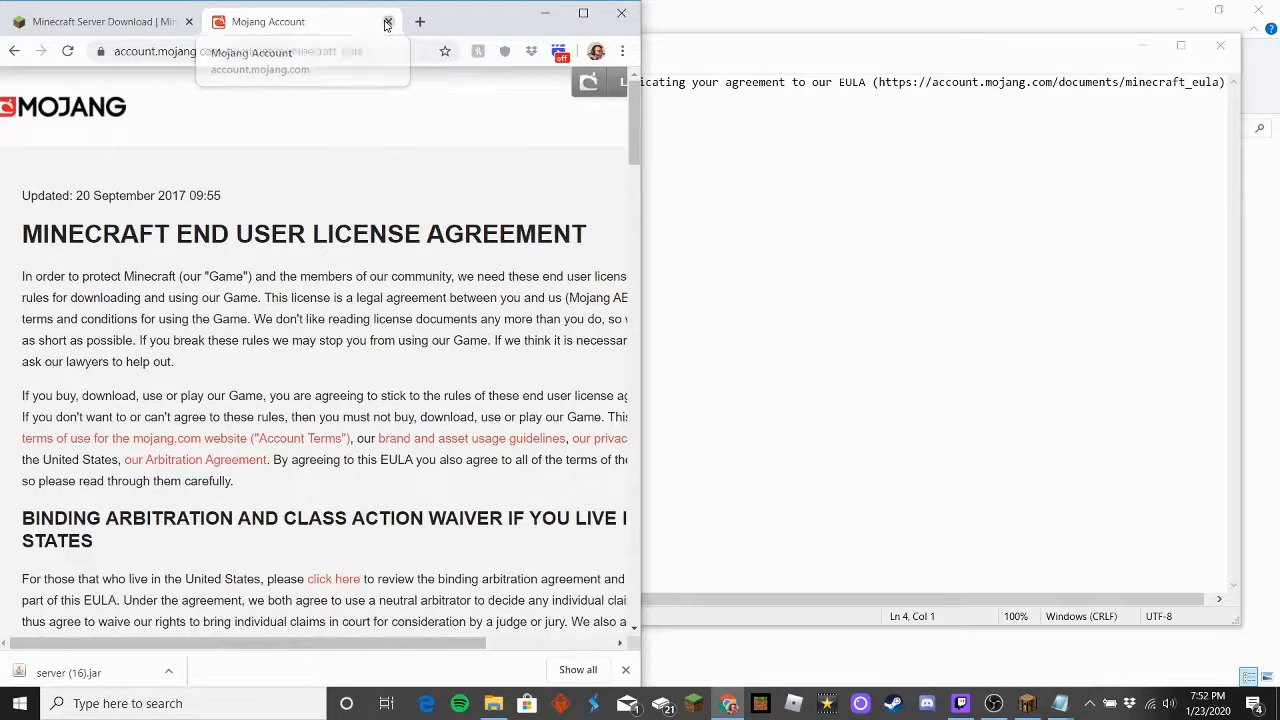
left_click(387, 23)
left_click(726, 180)
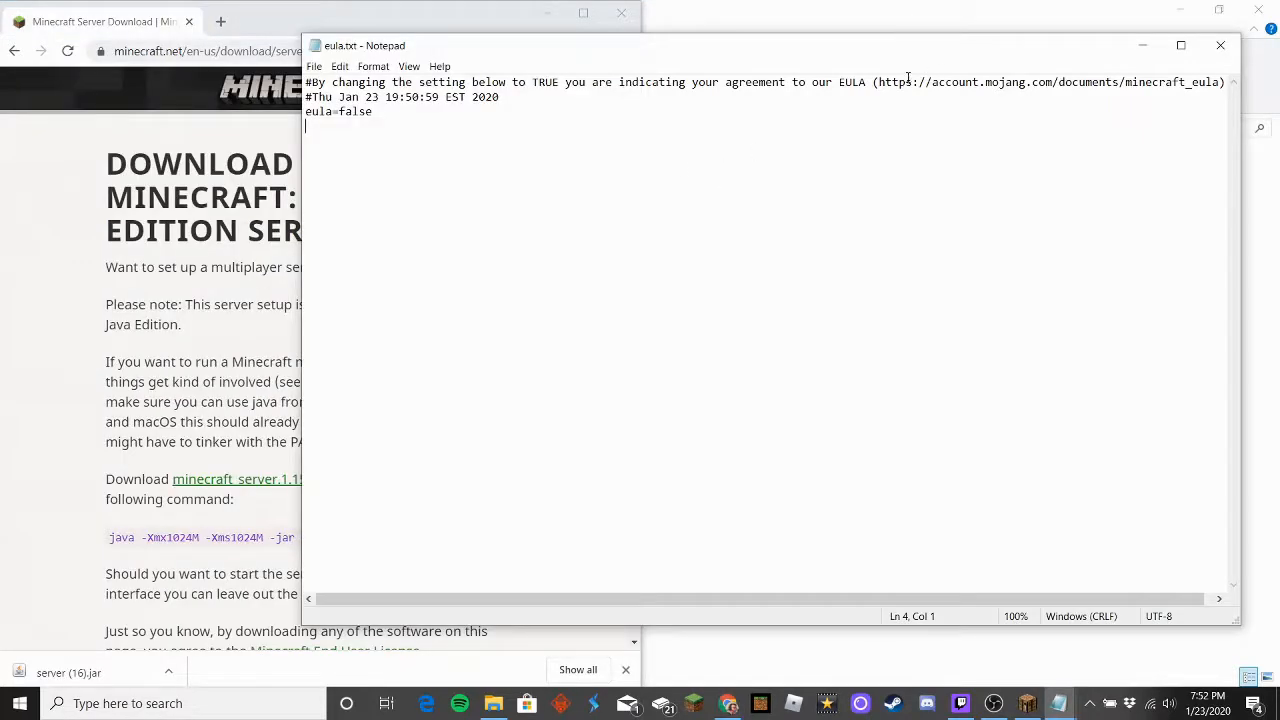
Change the eula setting in eula.txt to true, with no space after the equals sign
left_click(383, 111)
key("BackSpace")
key("BackSpace")
key("BackSpace")
key("BackSpace")
key("BackSpace")
type("true")
left_click(339, 112)
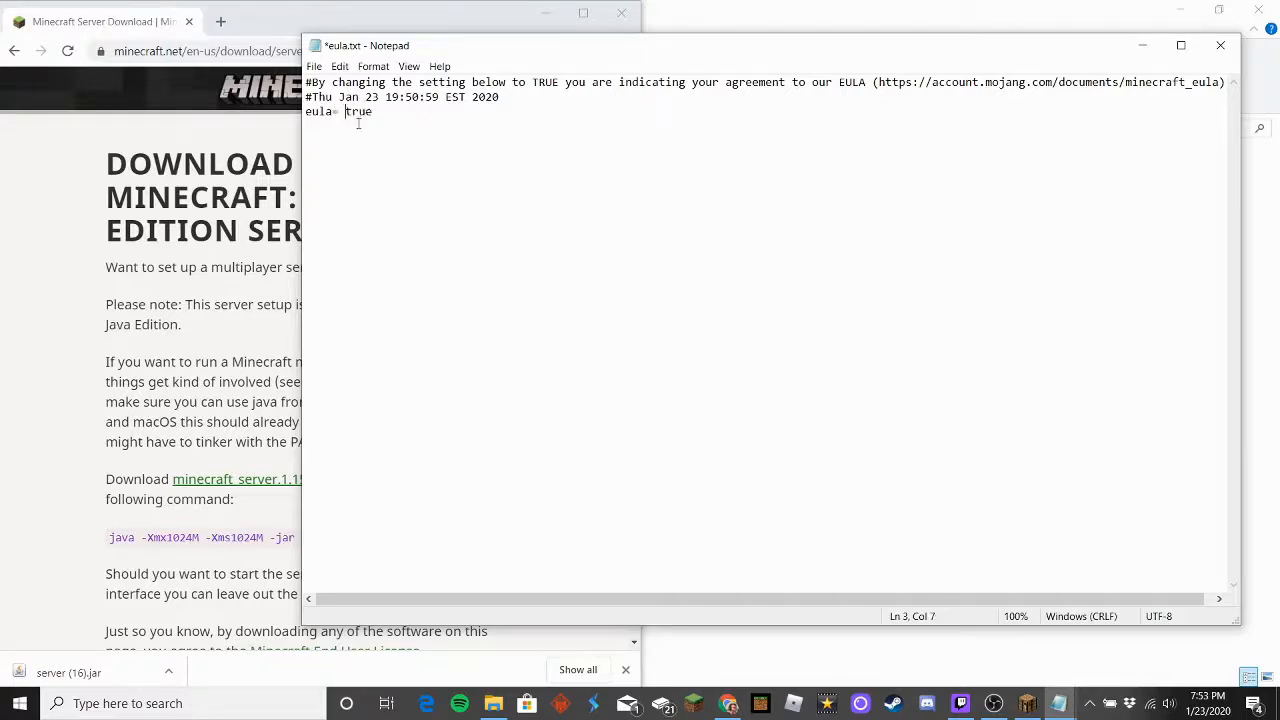
key("BackSpace")
left_click(375, 112)
Save and close eula.txt and return to the 1.15.2 example server folder
left_click(314, 66)
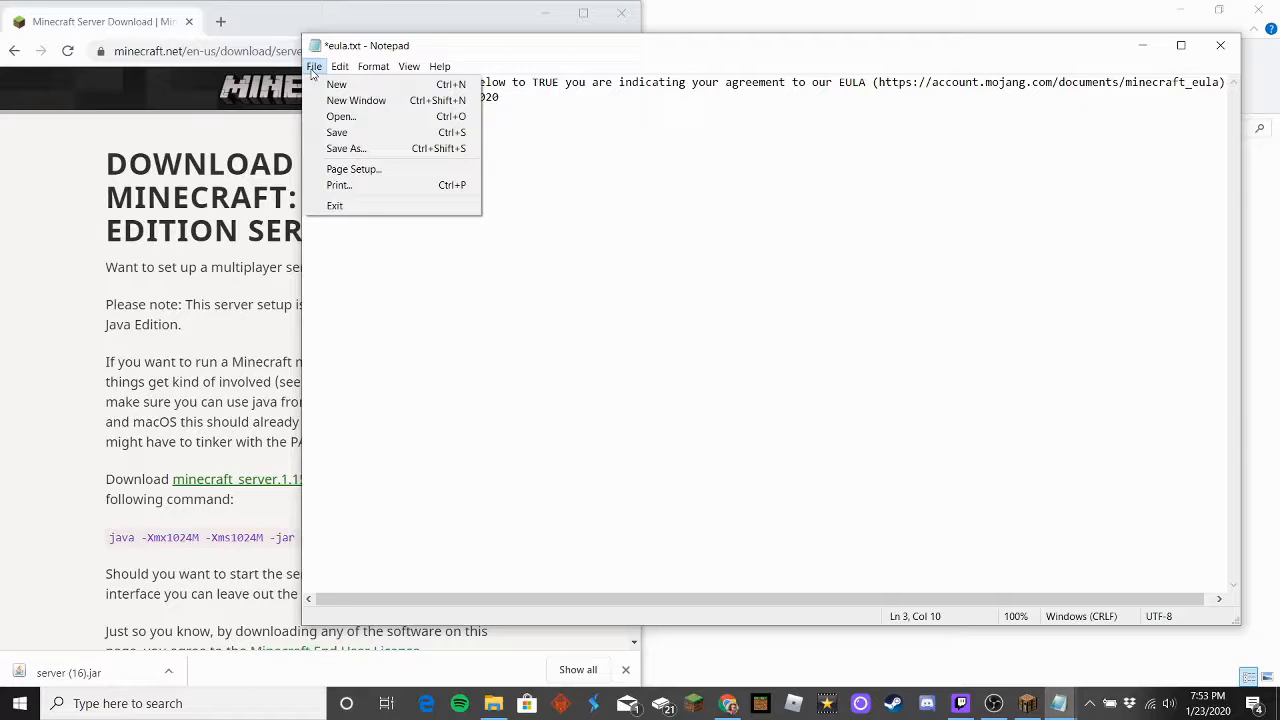
left_click(340, 132)
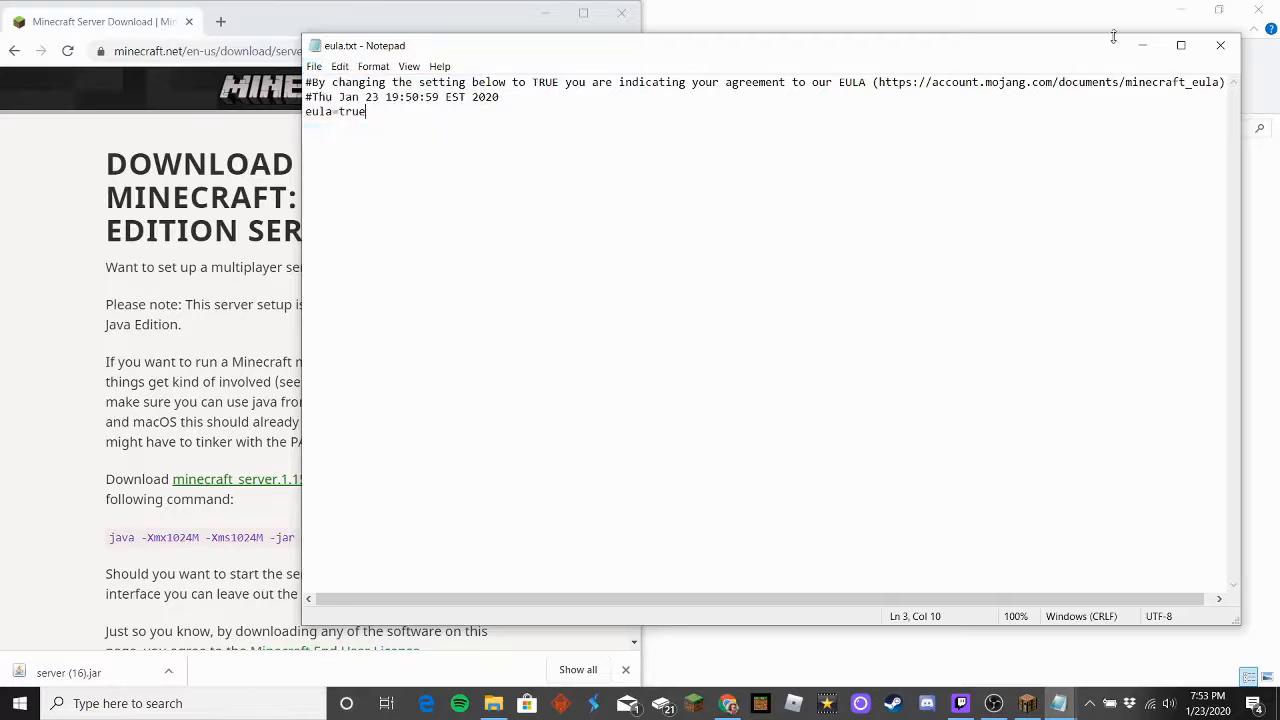
left_click(1220, 45)
left_click(1012, 246)
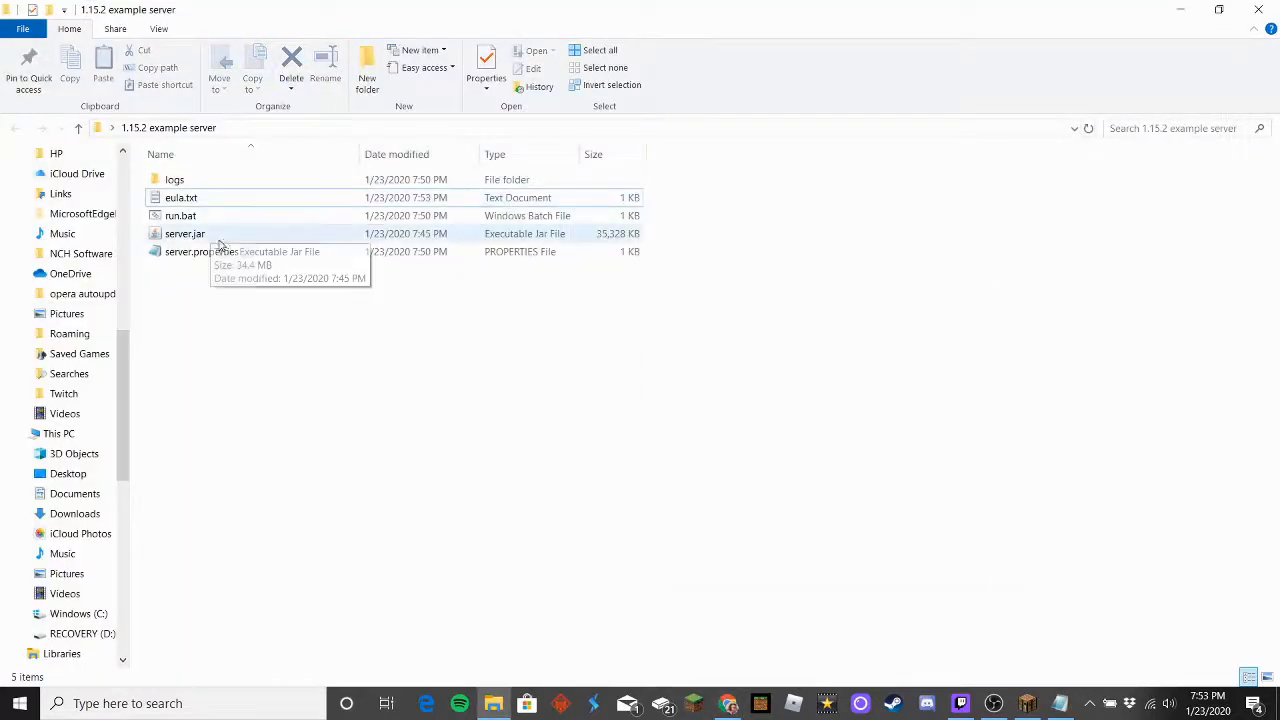
Start the server with run.bat and review the console's startup log through the final Done line
double_click(182, 216)
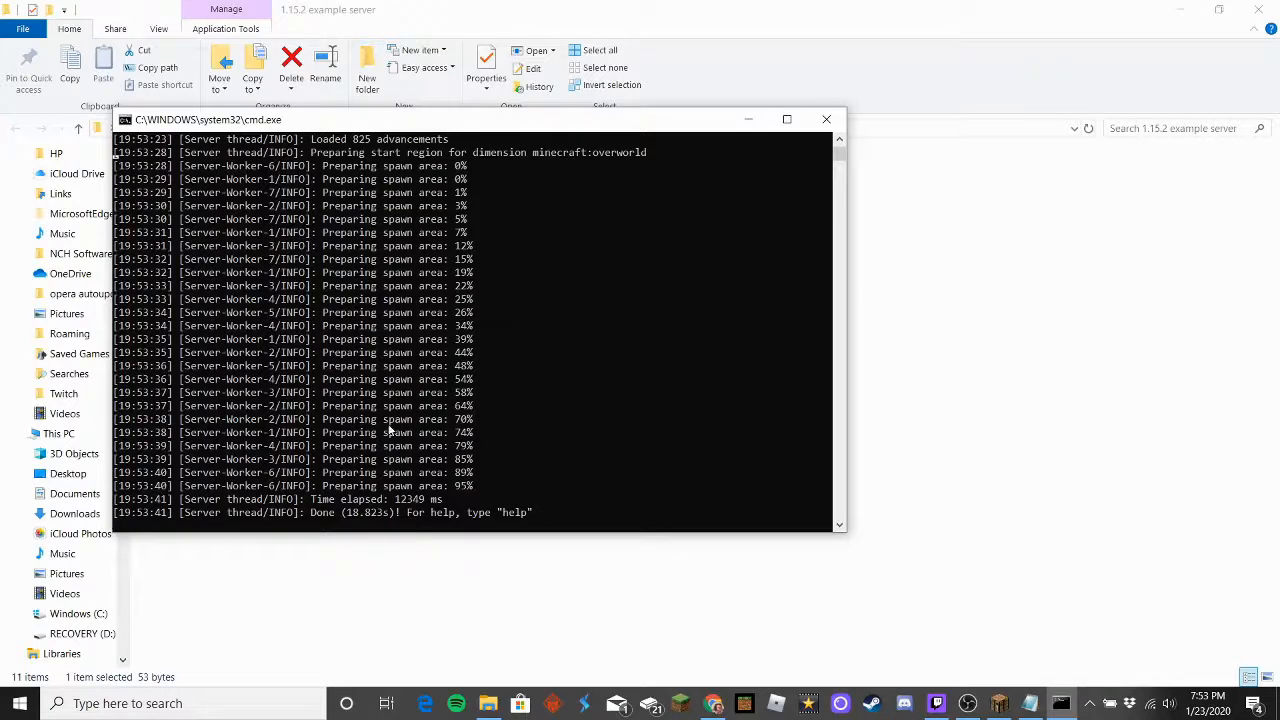
scroll(372, 427, "up", 7)
scroll(450, 358, "down", 4)
scroll(450, 358, "down", 2)
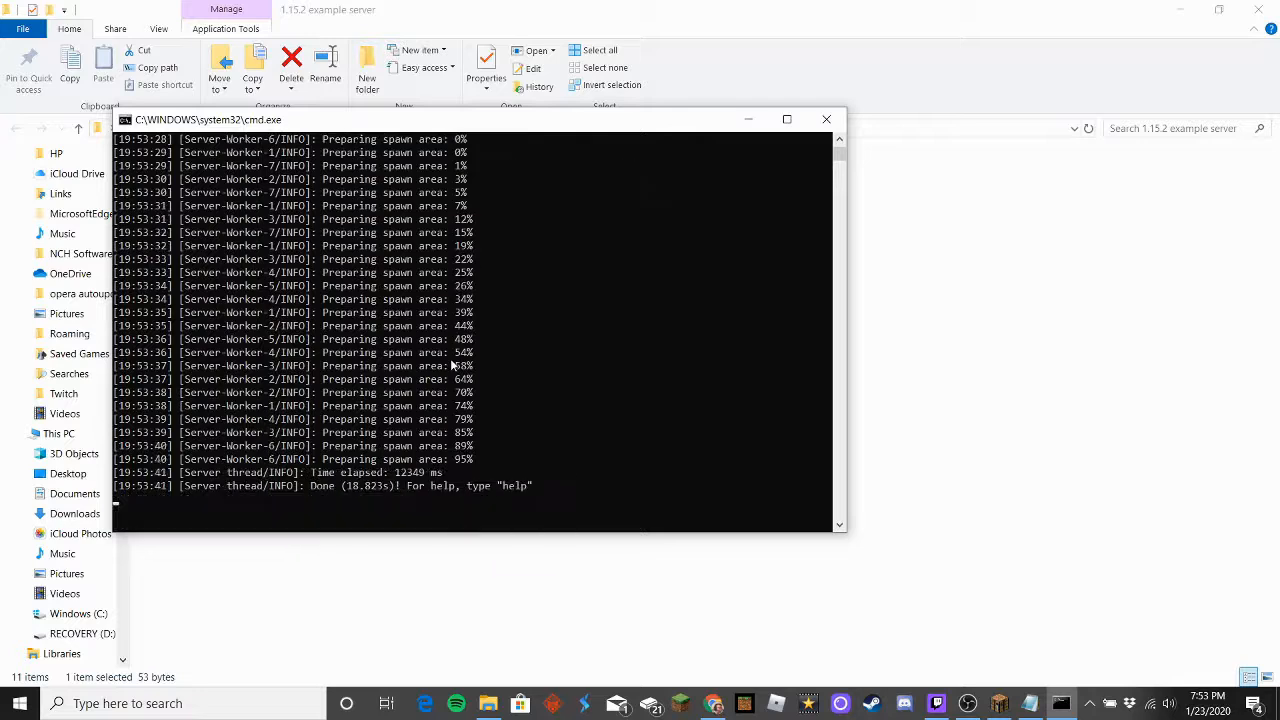
scroll(450, 358, "up", 1)
scroll(448, 377, "down", 1)
scroll(549, 363, "up", 1)
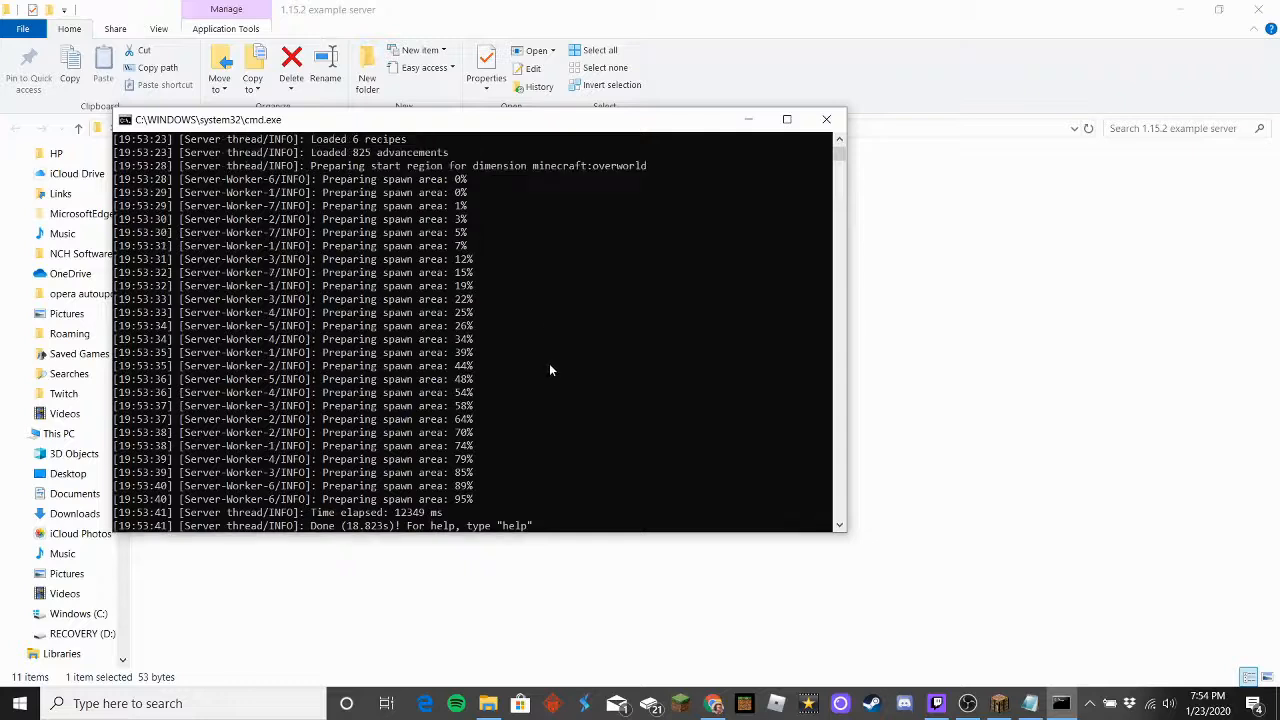
scroll(549, 363, "down", 1)
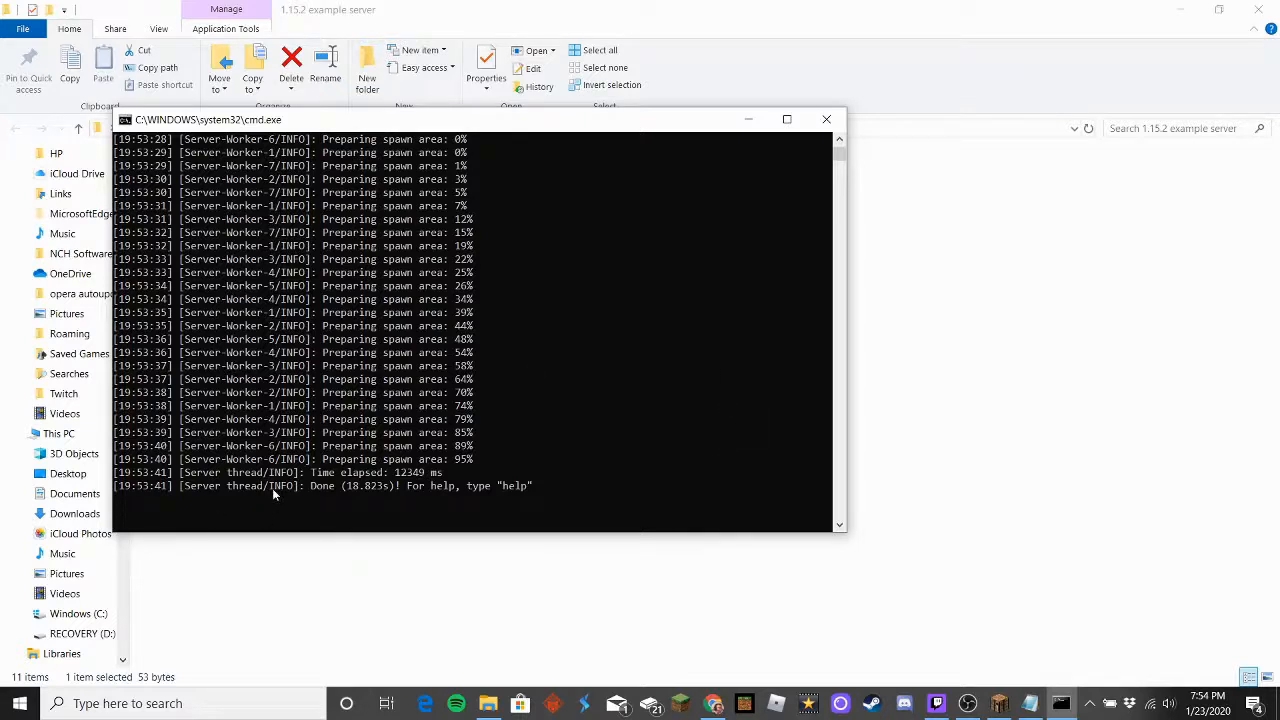
left_click_drag(312, 485, 540, 489)
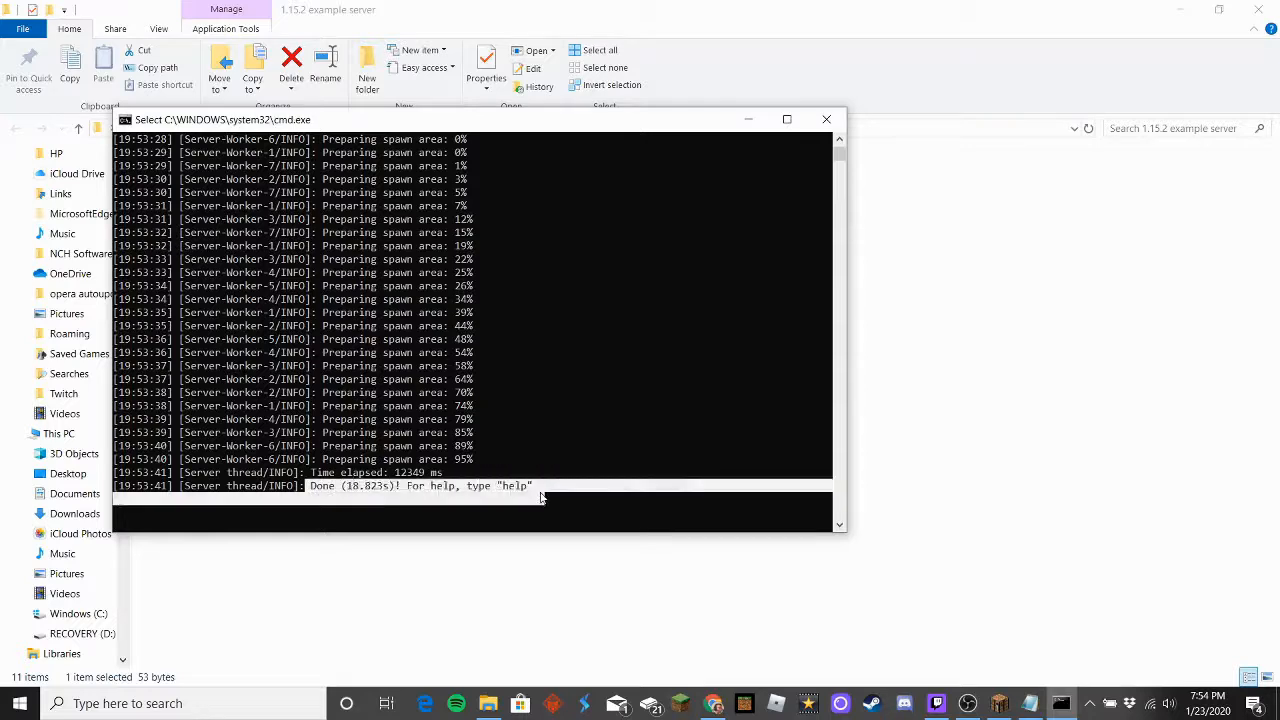
left_click(568, 497)
left_click(135, 498)
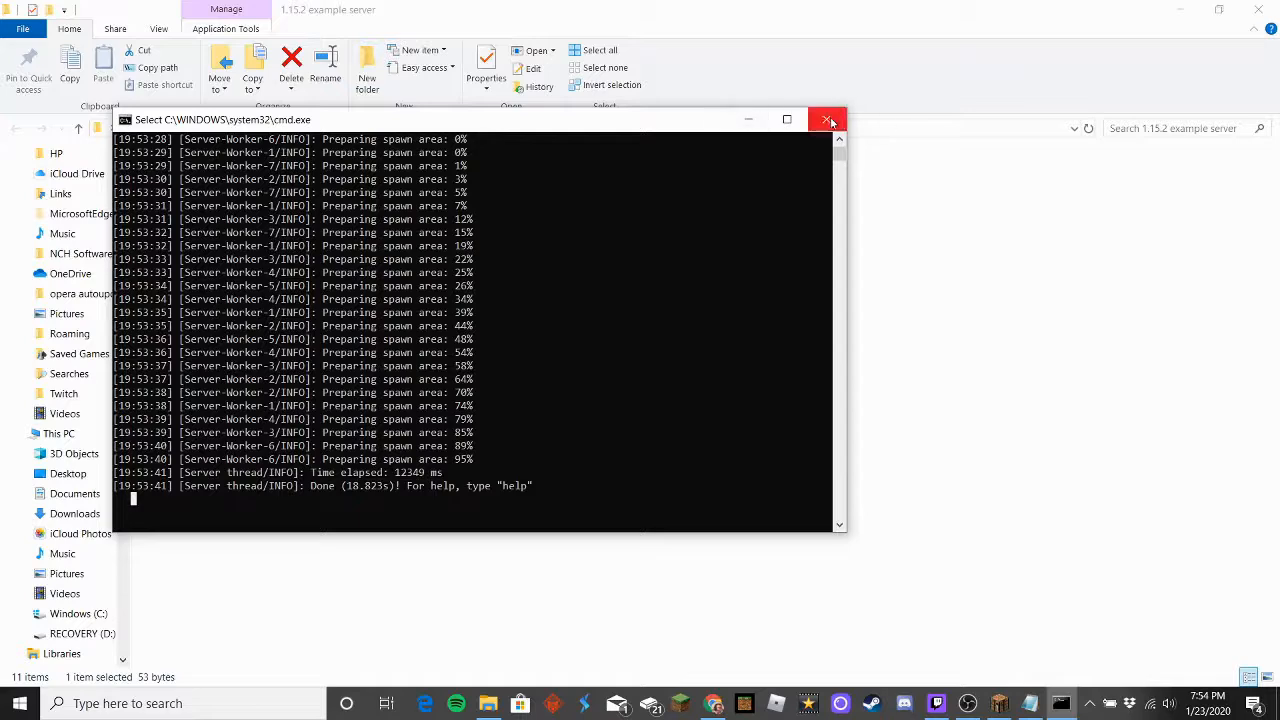
scroll(507, 280, "up", 8)
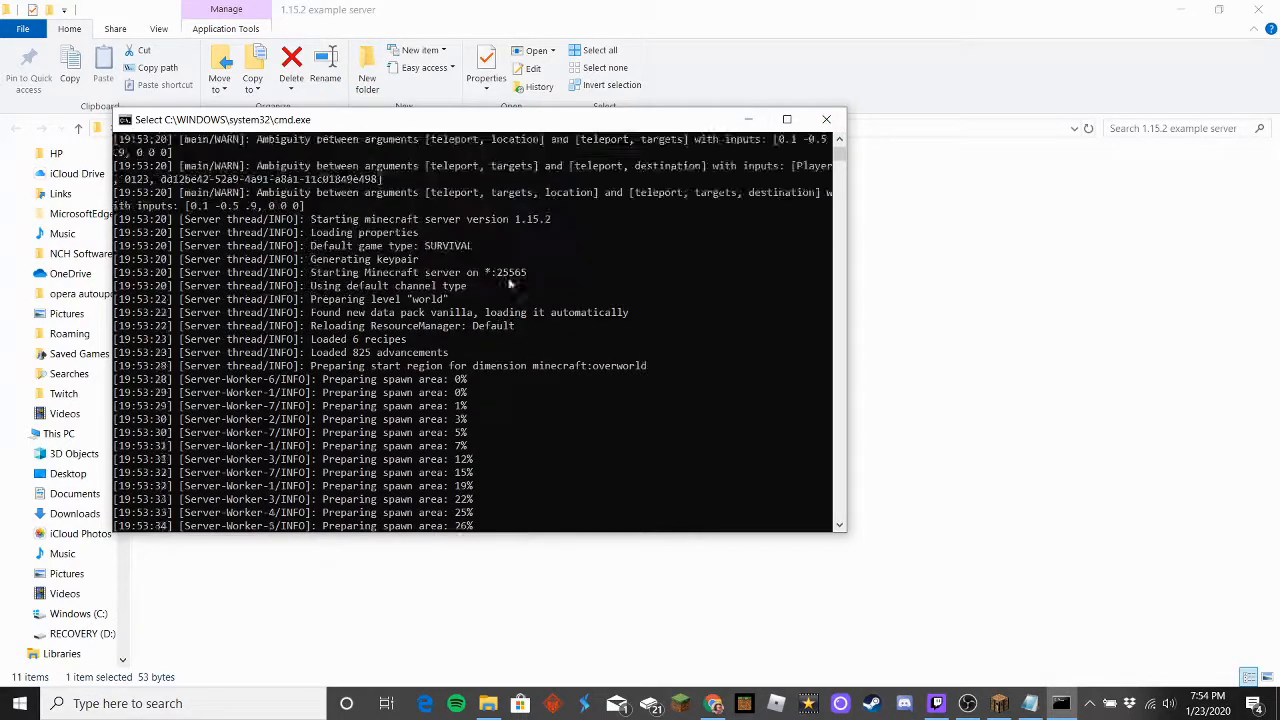
scroll(506, 282, "down", 6)
scroll(505, 288, "down", 1)
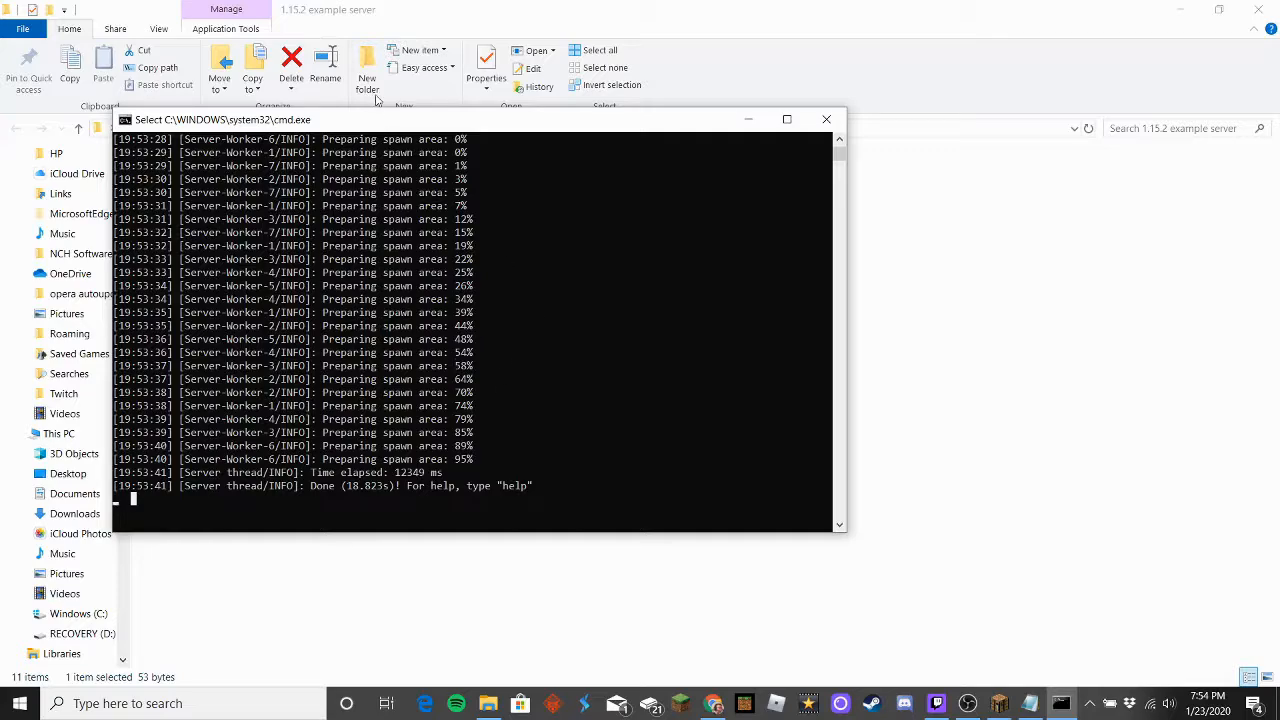
Move the console clear of the file list, shut down the server with the stop command and dismiss the console
left_click_drag(382, 120, 503, 117)
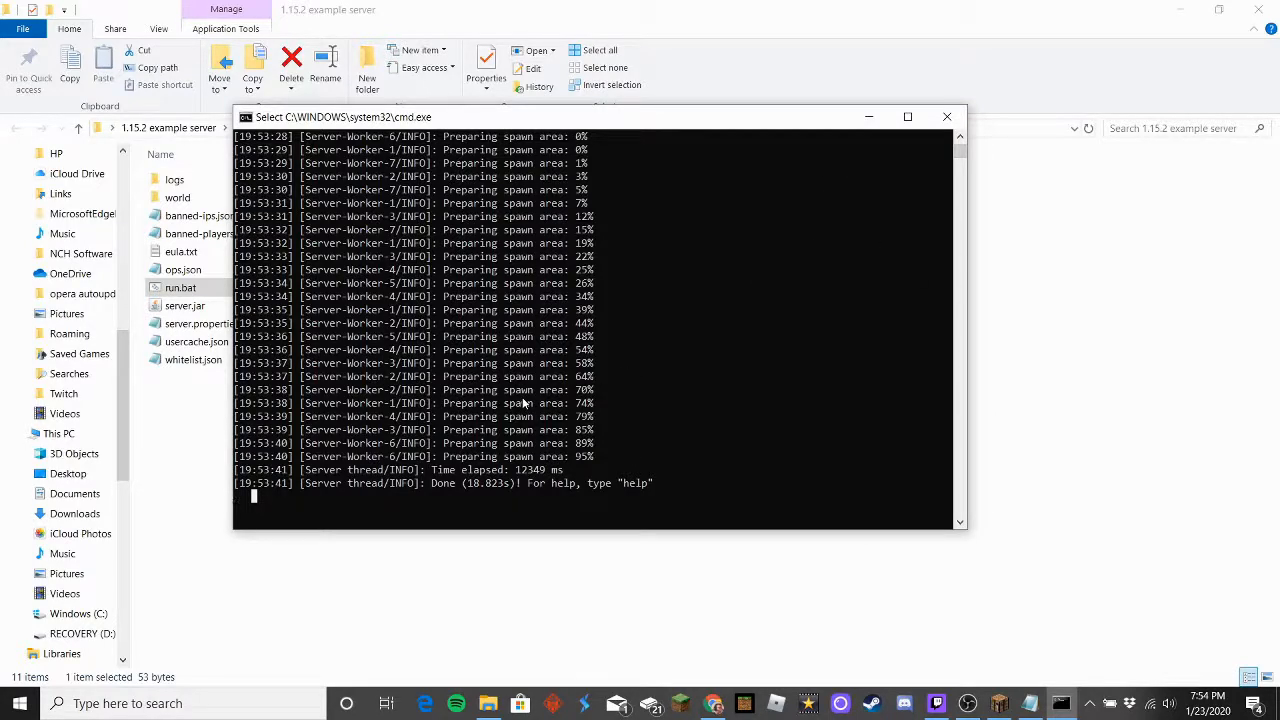
type("stop")
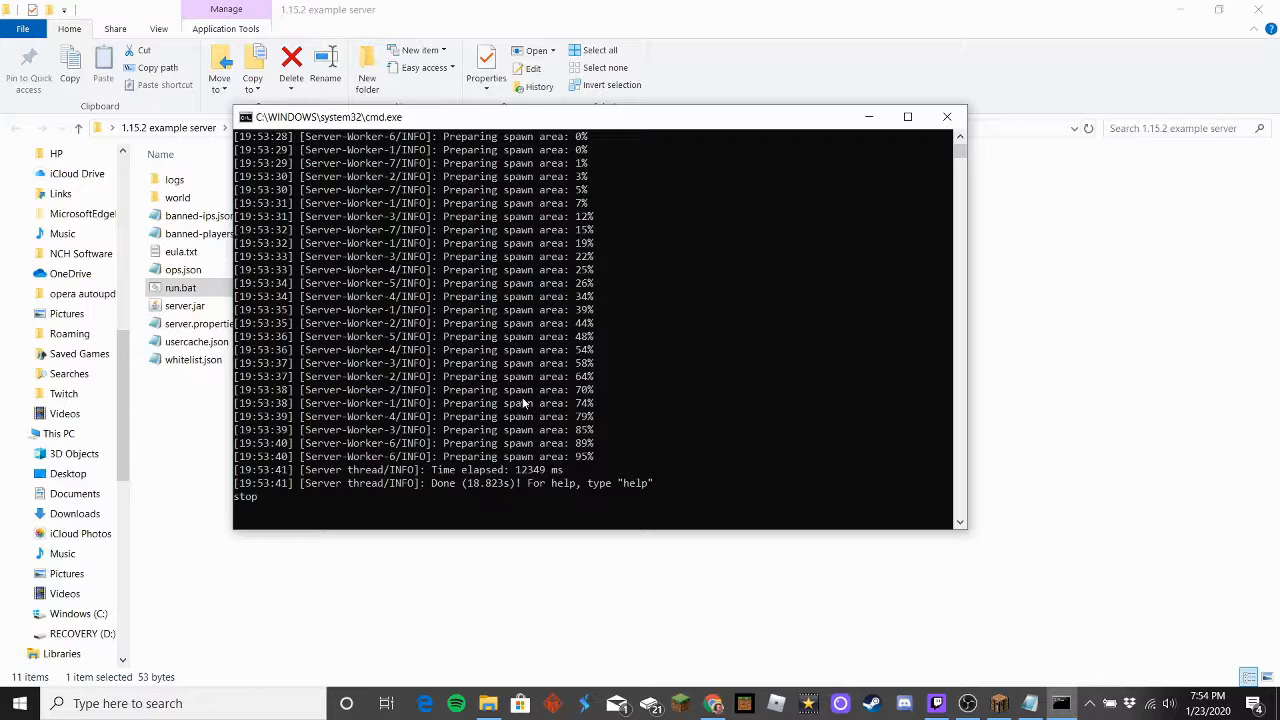
key("Return")
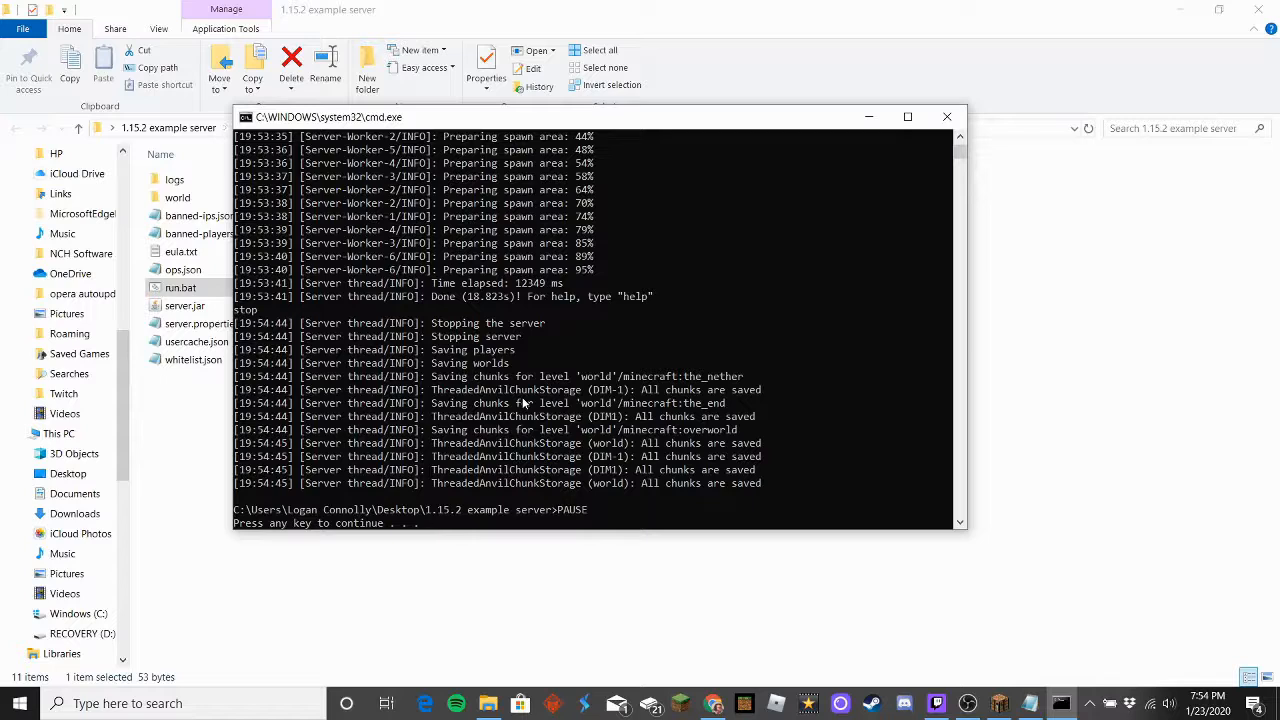
key("Return")
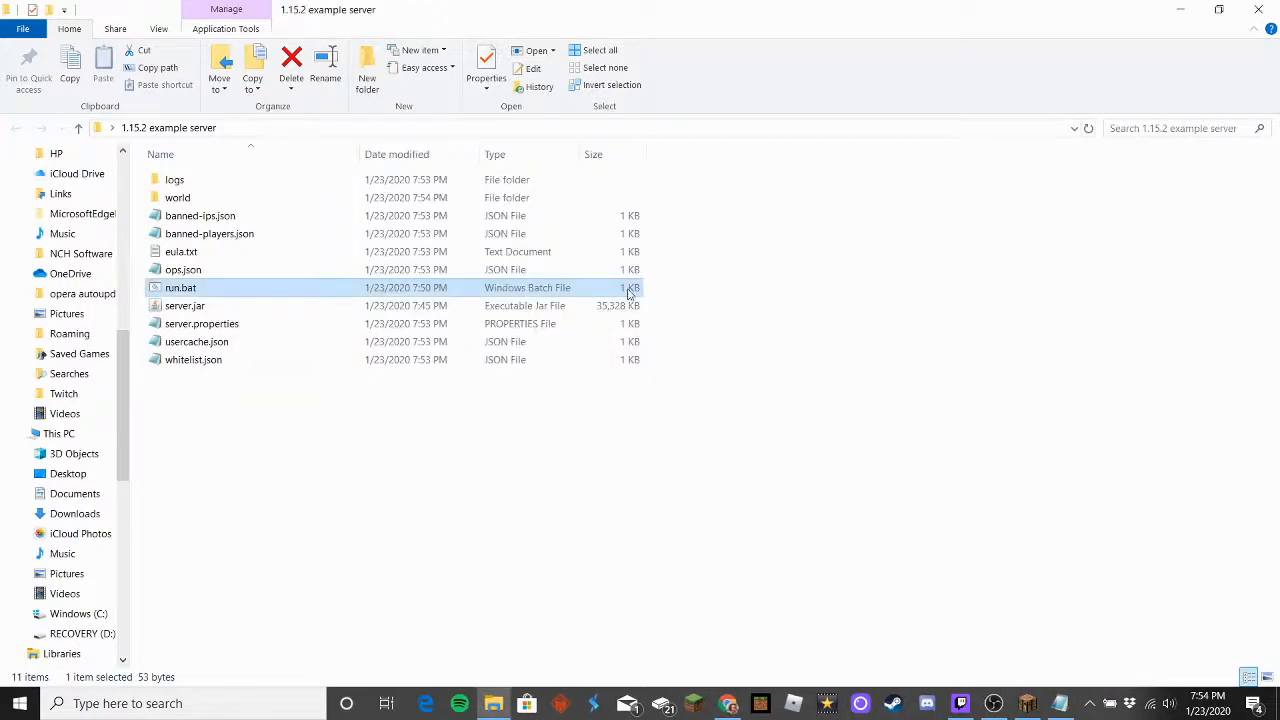
Clear the desktop by minimizing the server folder and the browser and closing the leftover Notepad window
left_click_drag(231, 441, 207, 155)
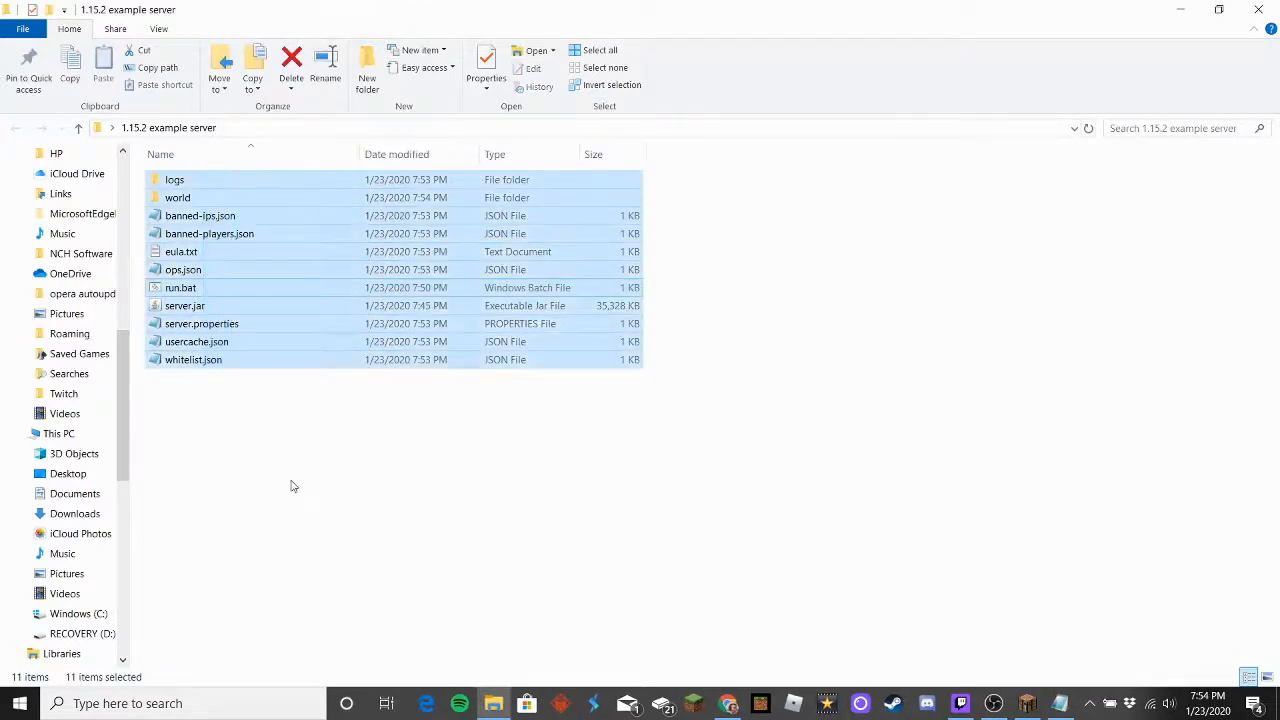
left_click(293, 487)
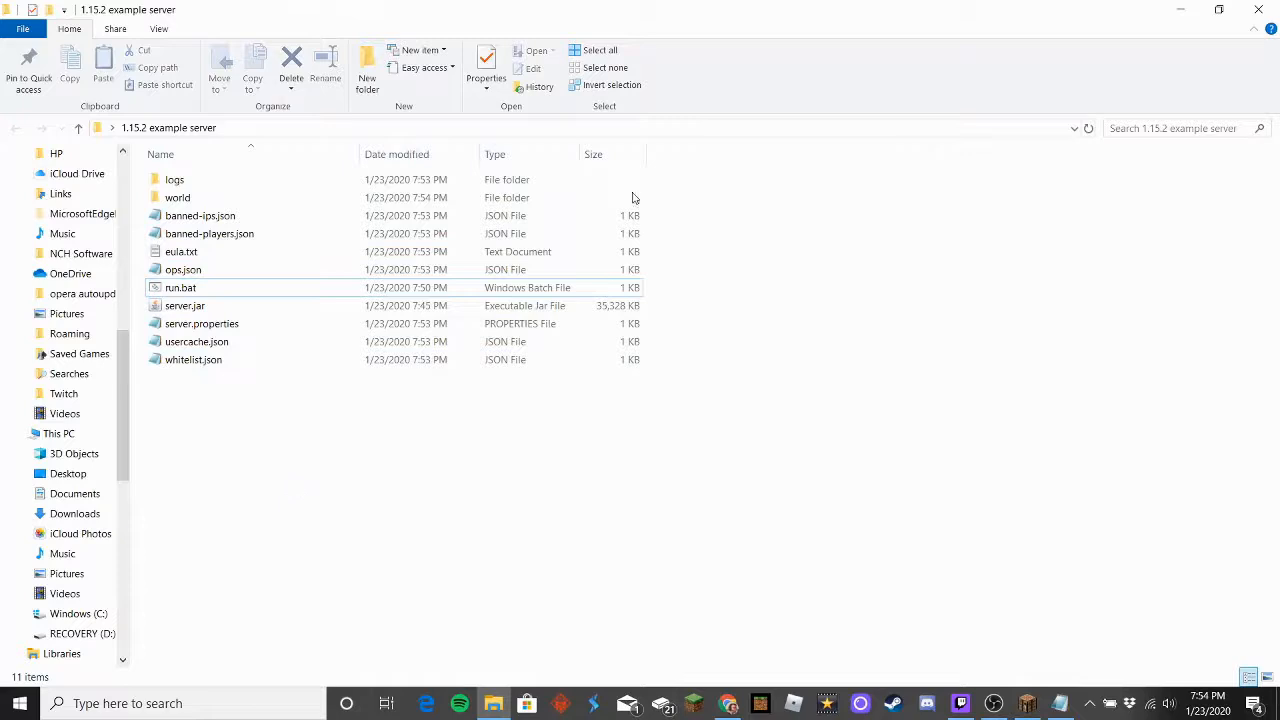
left_click(1176, 8)
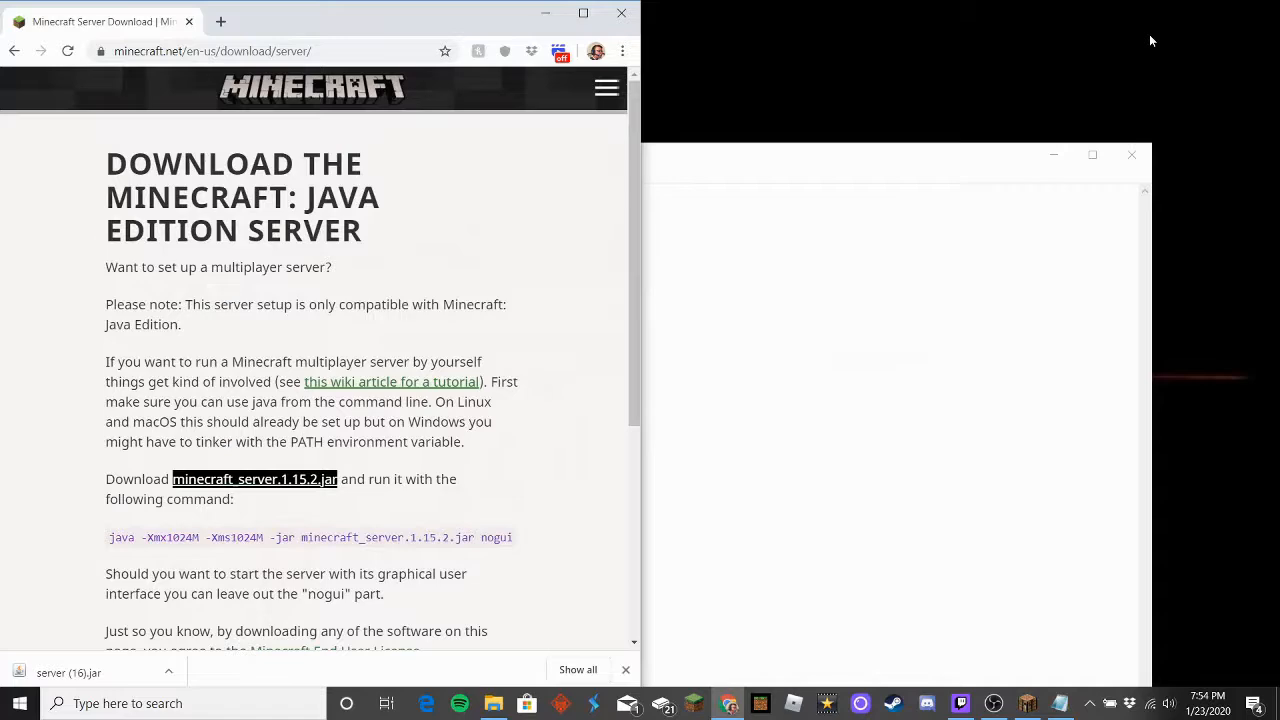
left_click(545, 14)
left_click(1133, 153)
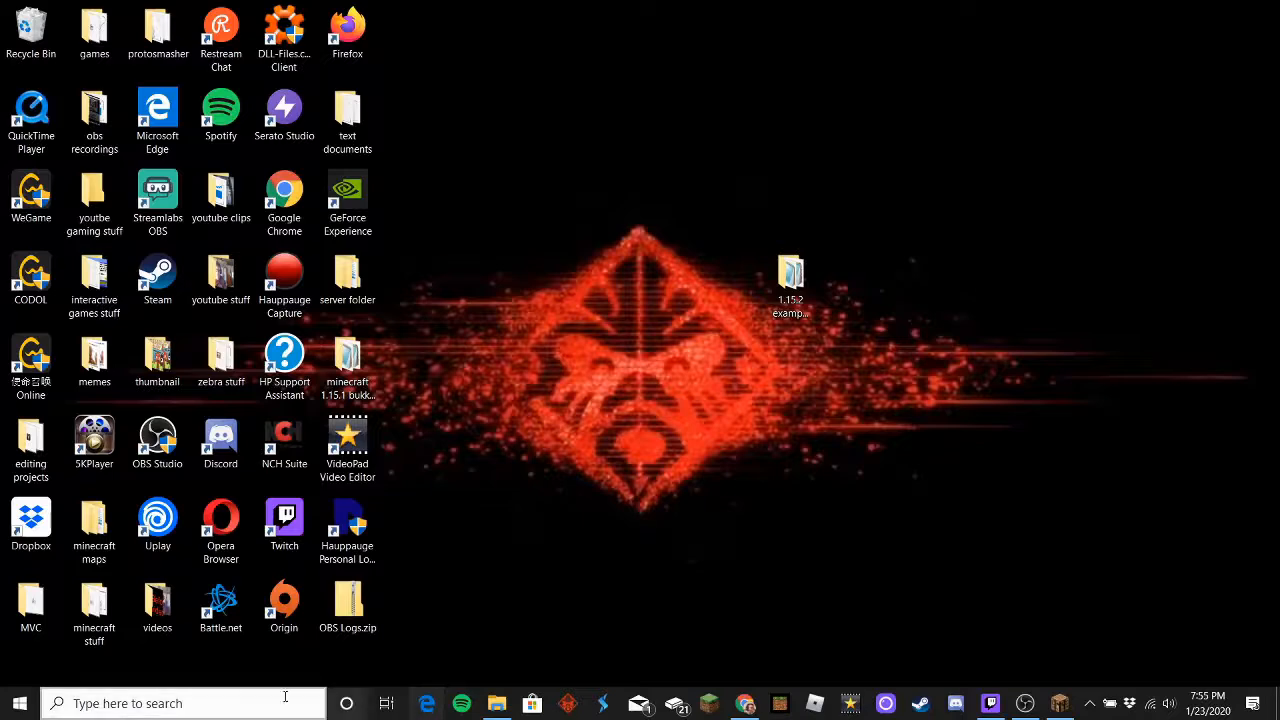
Open a Command Prompt and run ipconfig to list the network configuration
left_click(214, 703)
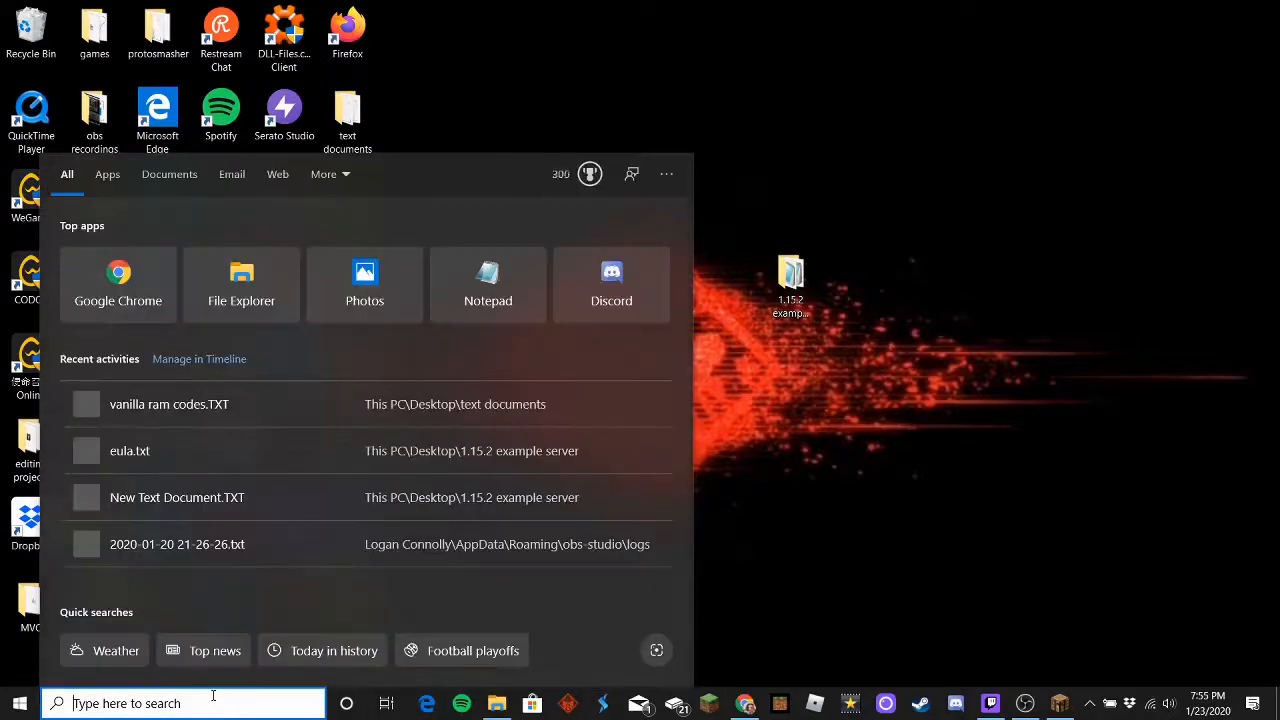
type("cmd")
key("Return")
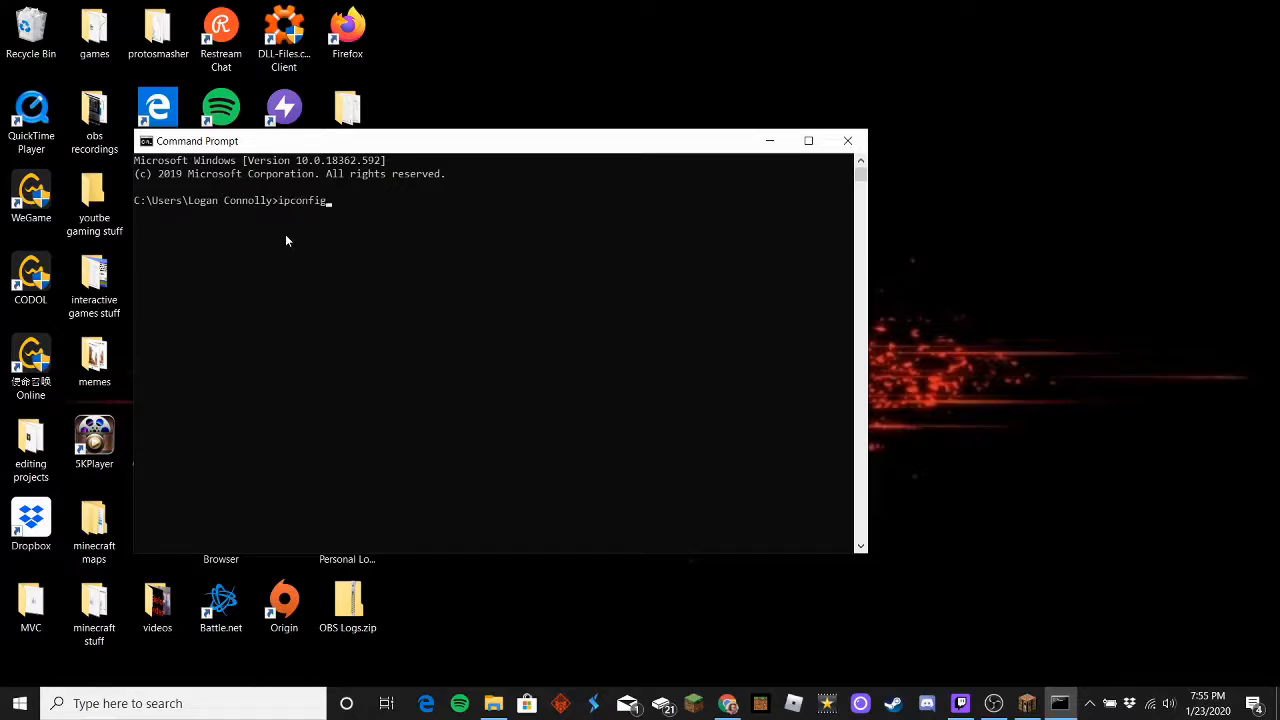
type("ipconfig")
key("Return")
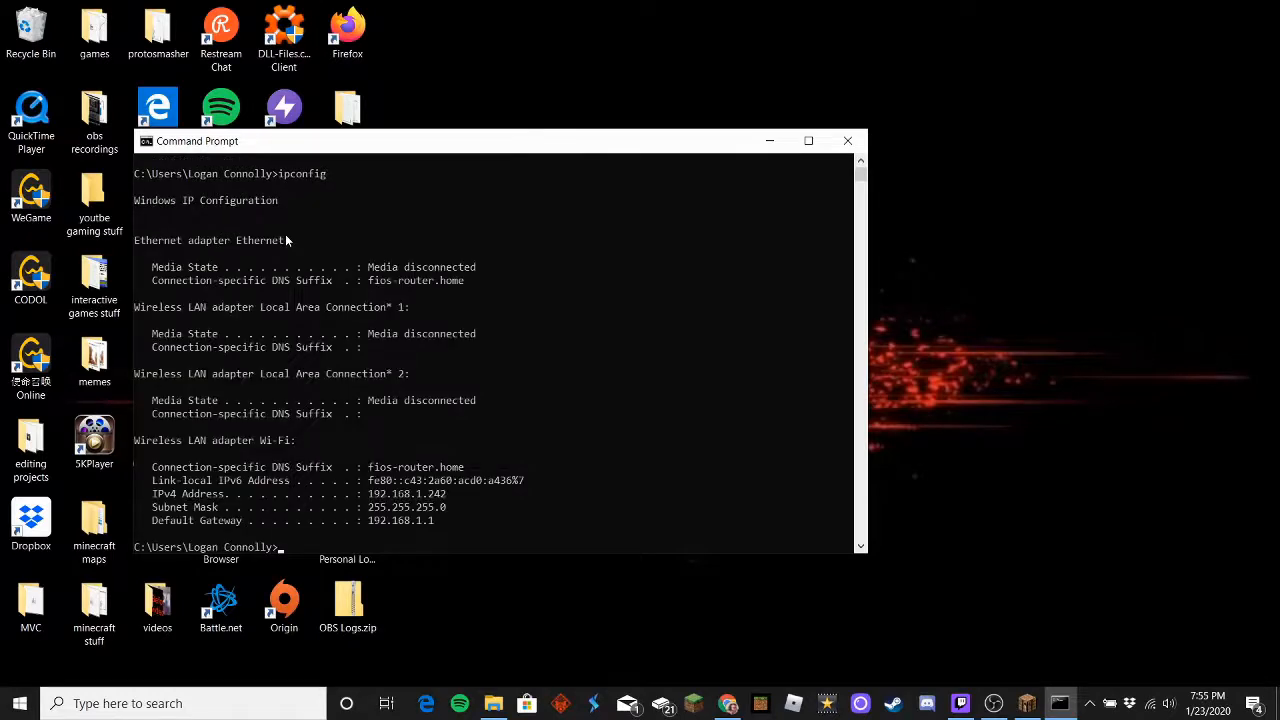
Copy the IPv4 address of the Wi-Fi adapter from the ipconfig output
scroll(304, 306, "down", 1)
scroll(306, 305, "up", 1)
left_click_drag(369, 494, 448, 499)
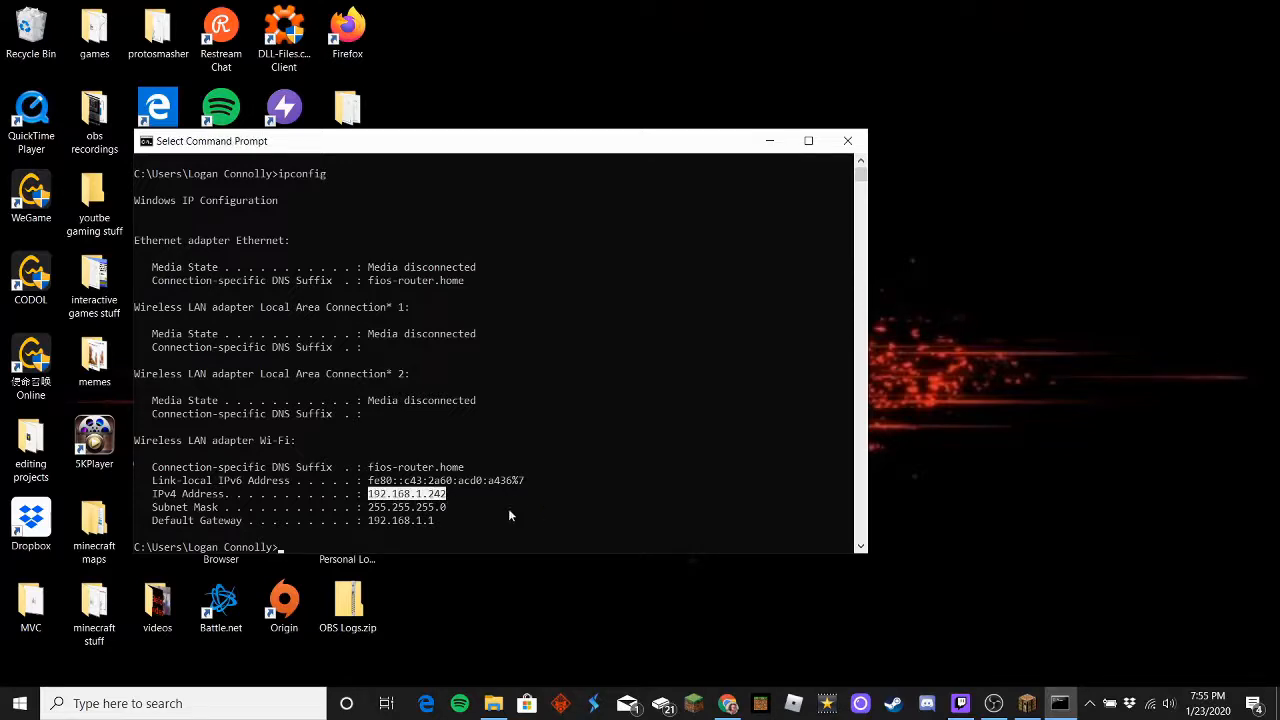
right_click(420, 512)
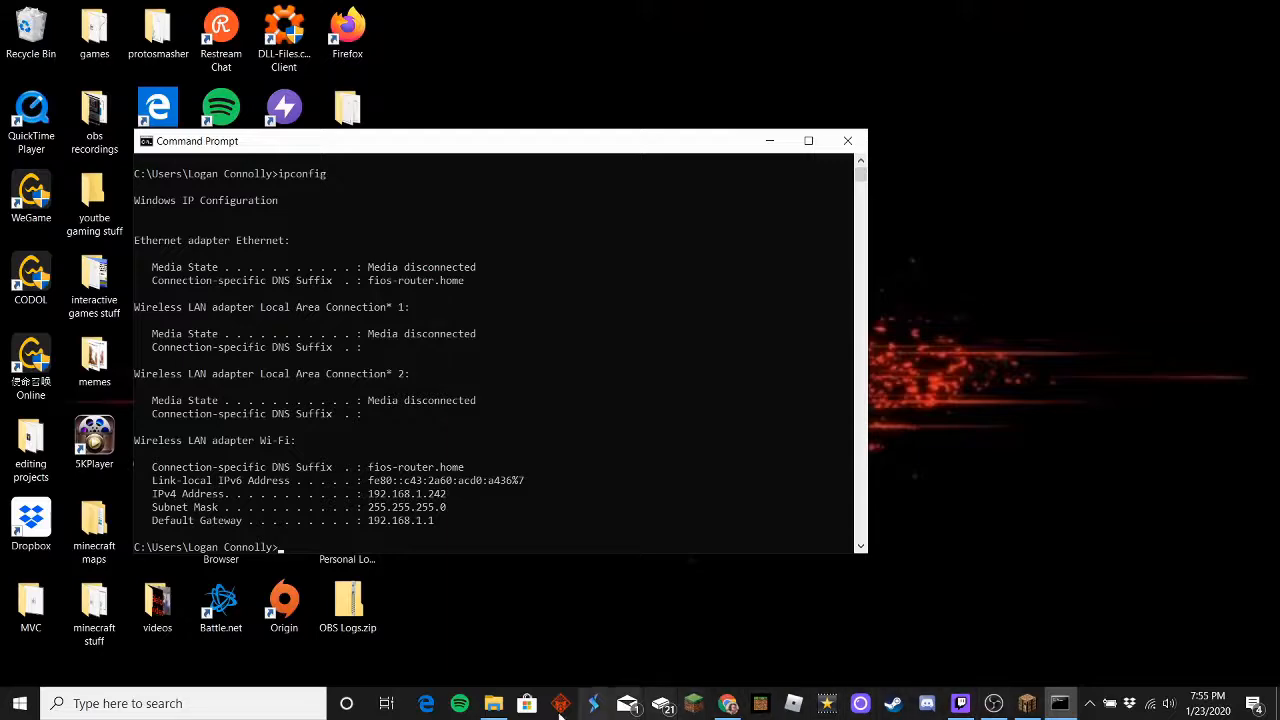
Open server.properties from the 1.15.2 example server folder and set server-ip to 192.168.1.242
left_click(493, 703)
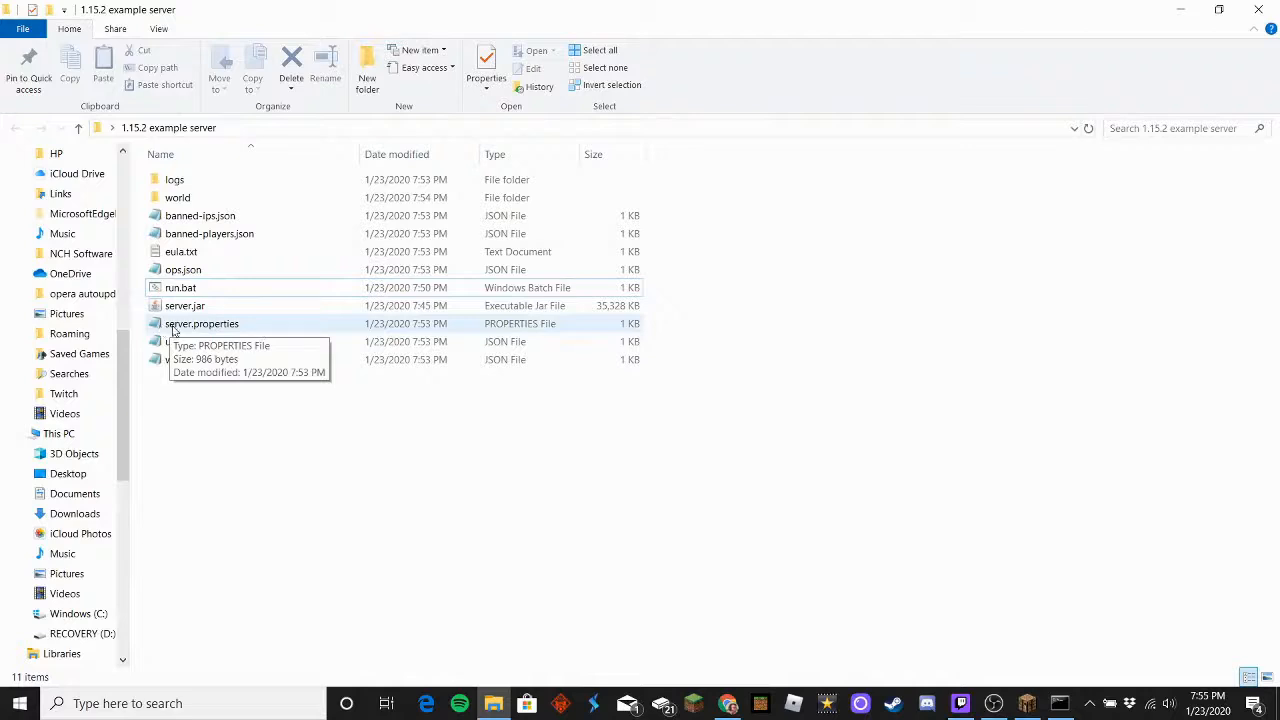
double_click(241, 326)
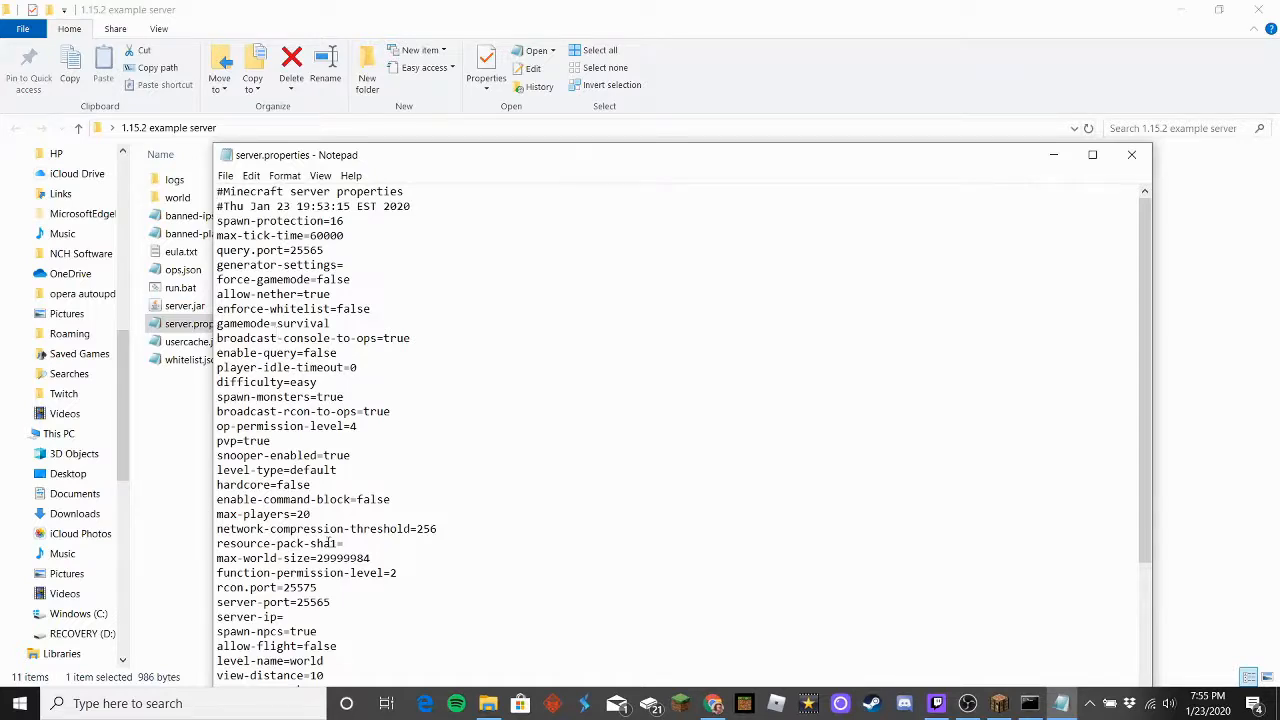
scroll(328, 542, "down", 2)
left_click(286, 528)
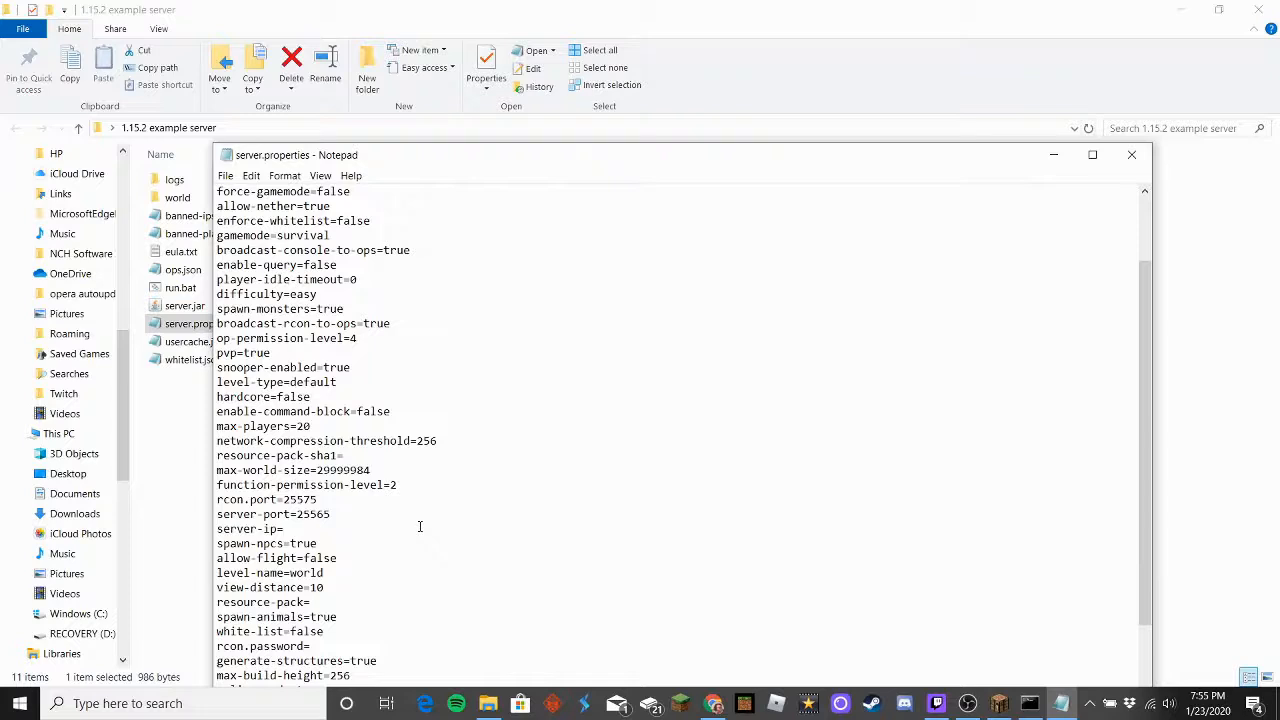
key("ctrl+v")
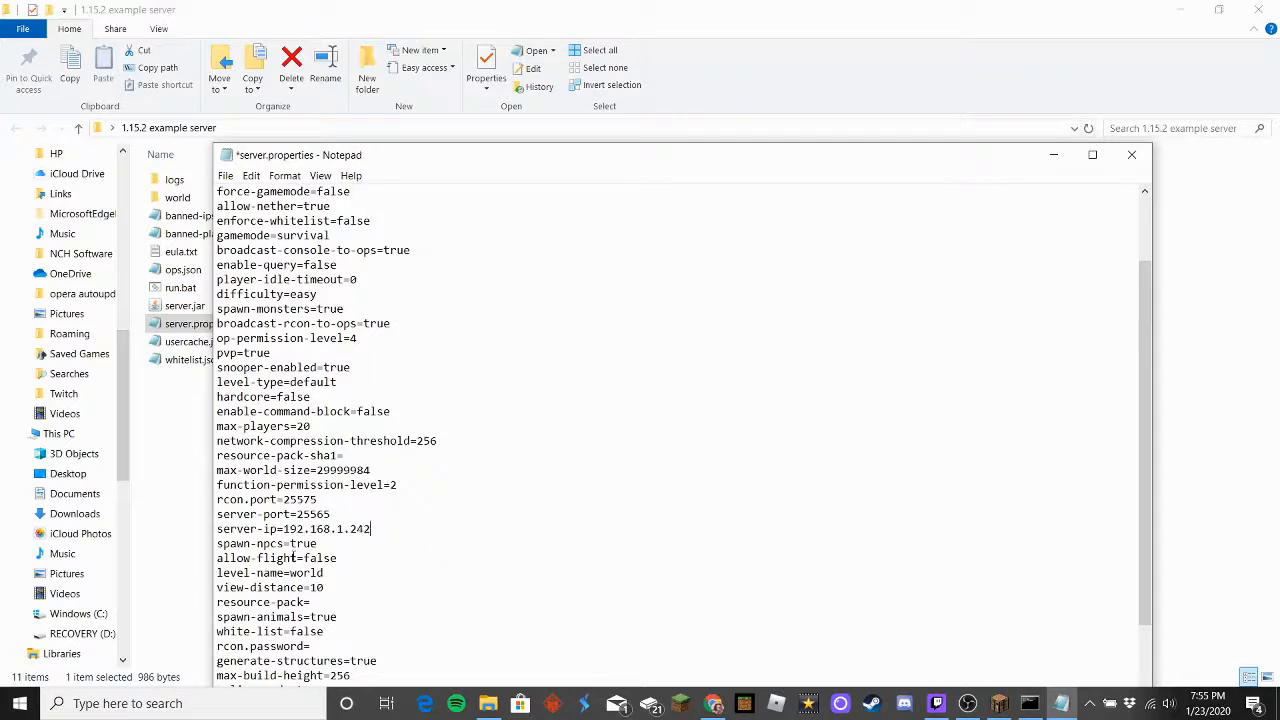
Make sure no space precedes the address on the server-ip line, and save and close server.properties
left_click(286, 529)
left_click_drag(284, 529, 356, 529)
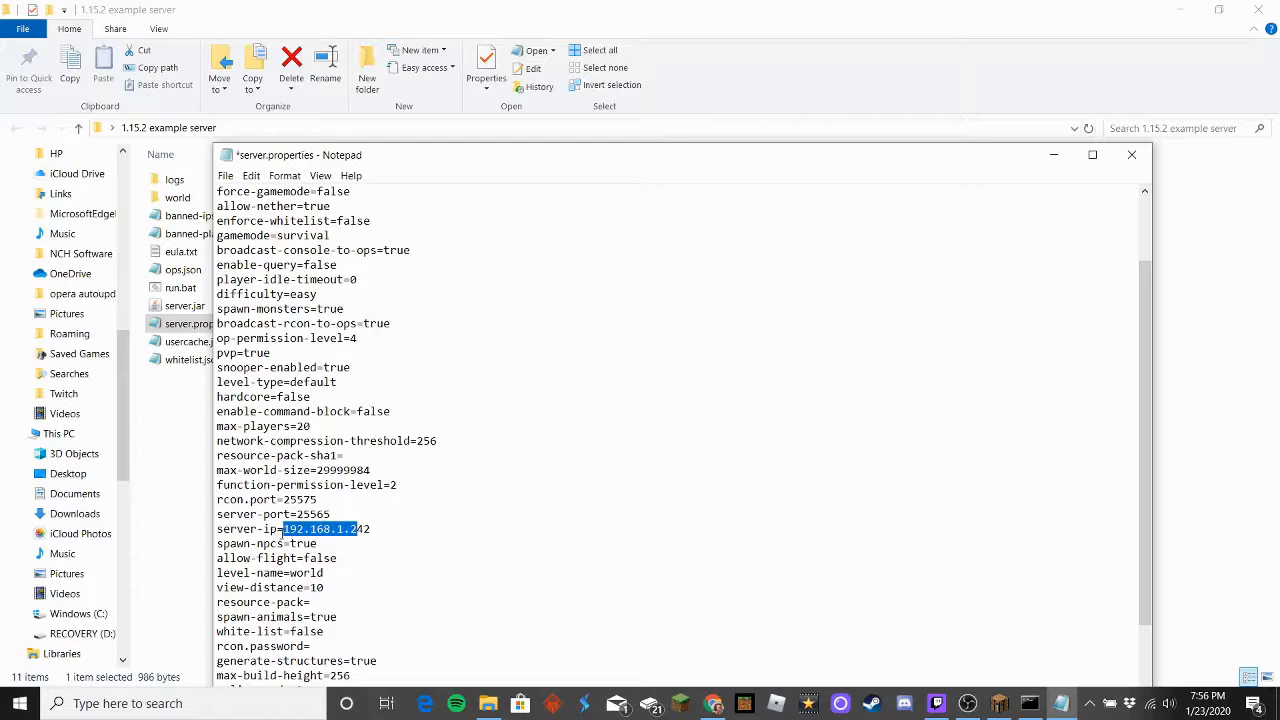
left_click(283, 529)
key("BackSpace")
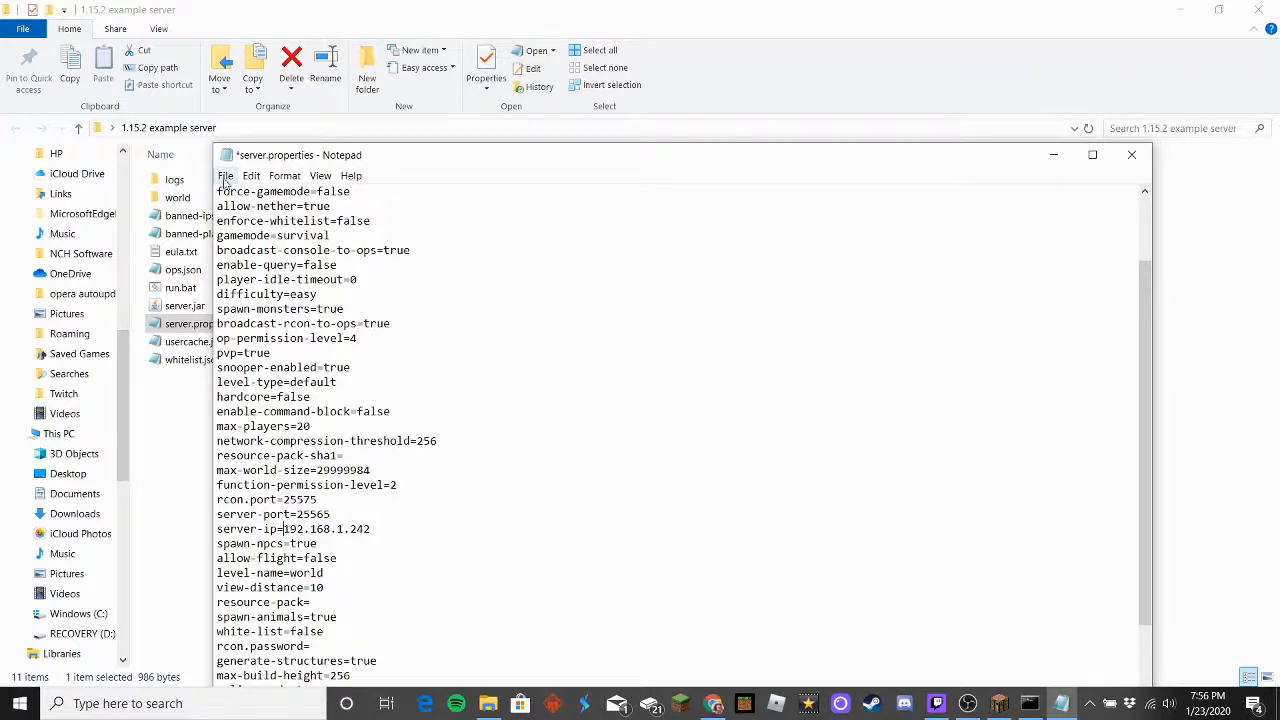
left_click(226, 176)
left_click(252, 242)
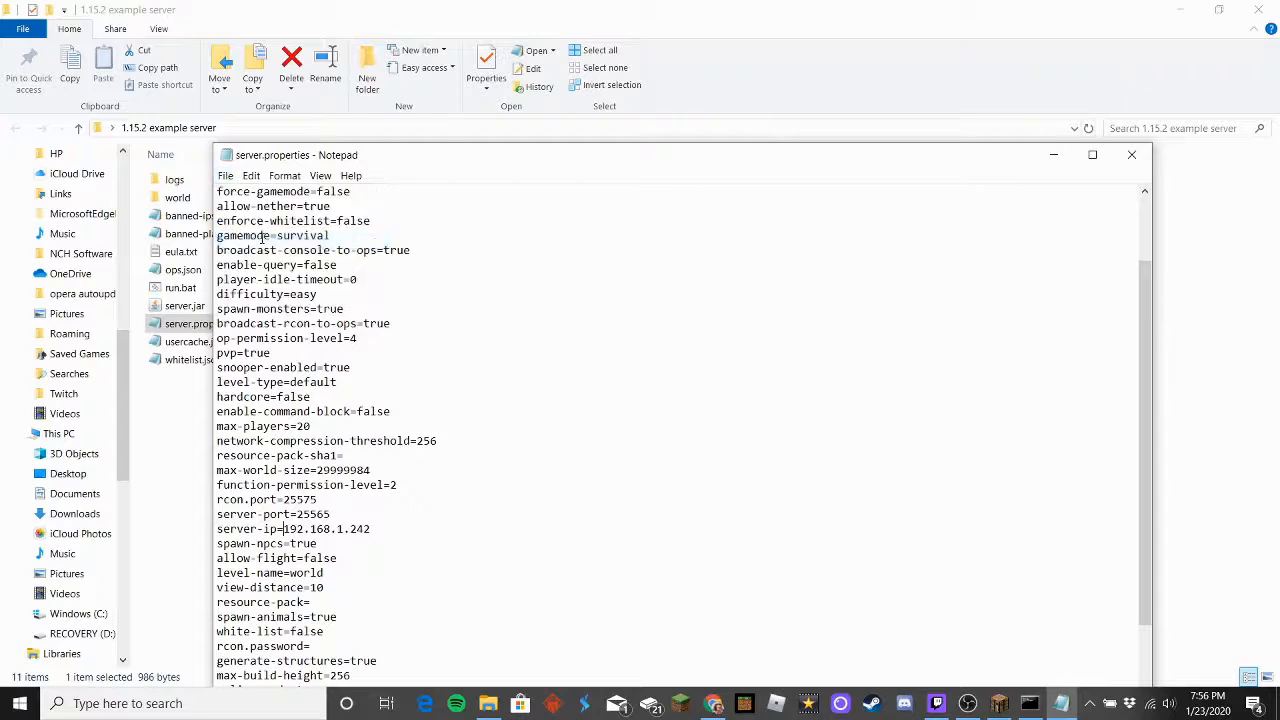
left_click(1131, 155)
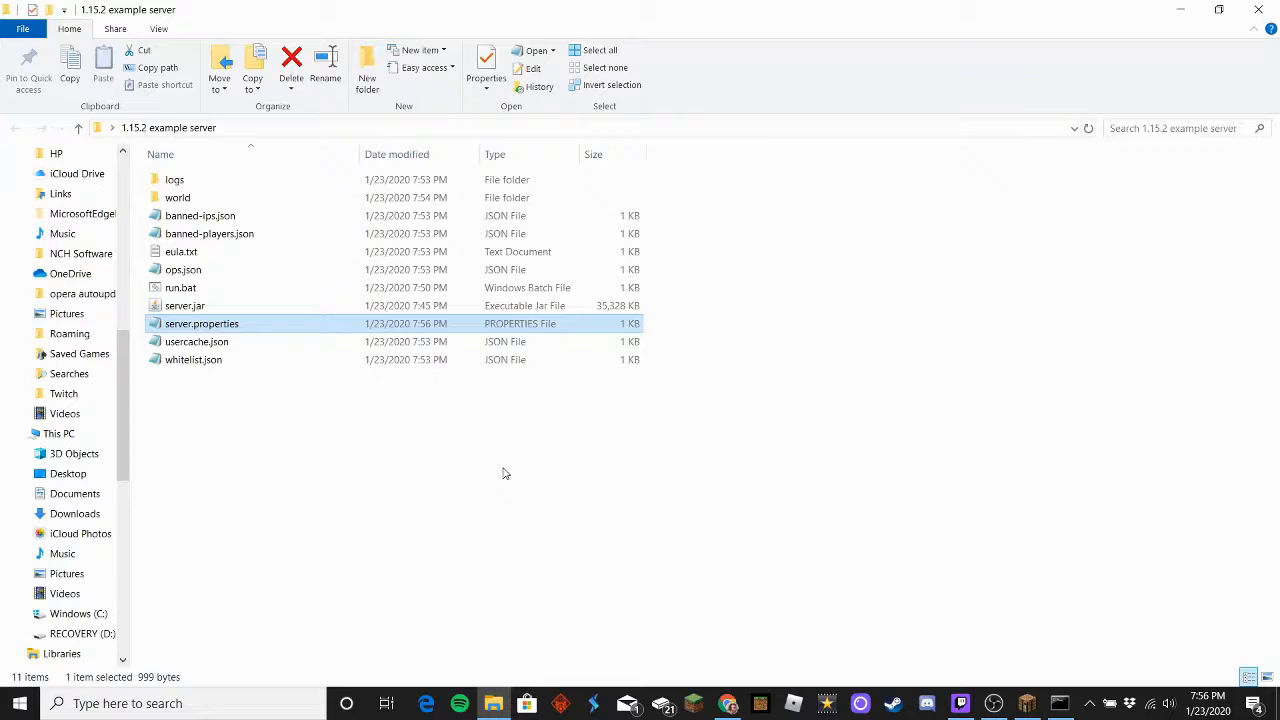
Minimize the server folder window and locate the Wi-Fi adapter's default gateway address in the ipconfig output
left_click(222, 502)
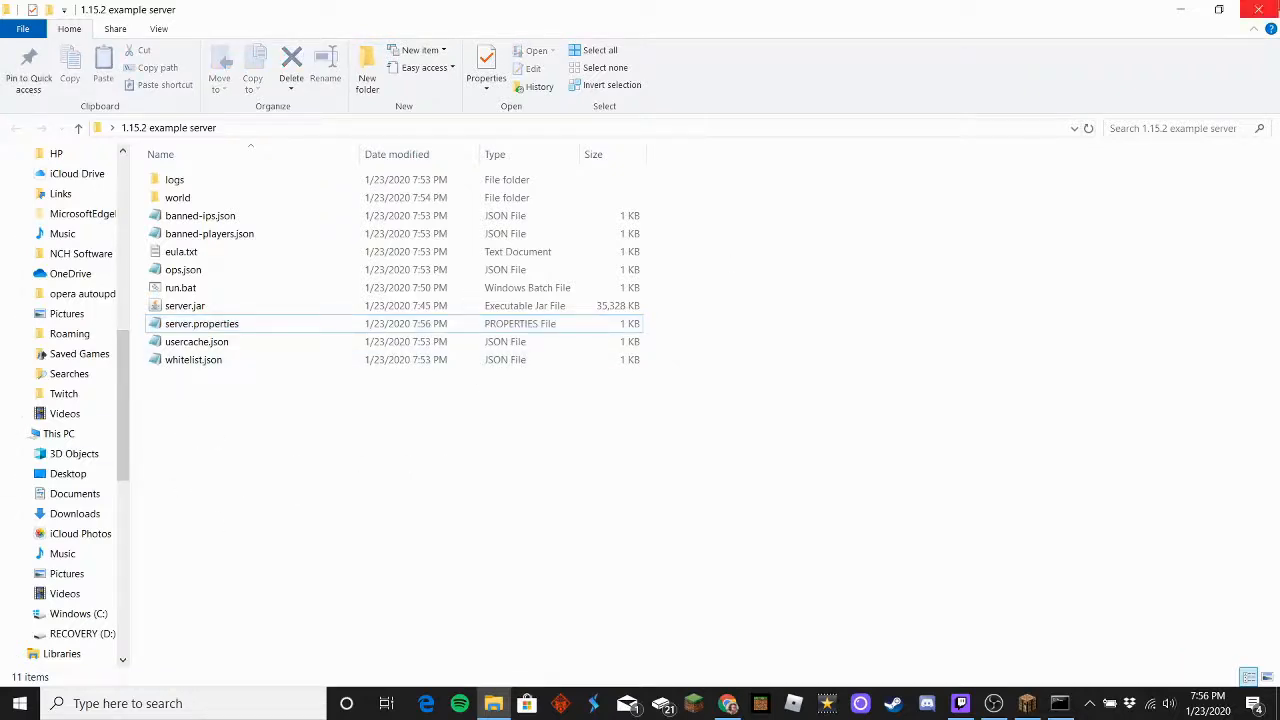
left_click(1180, 9)
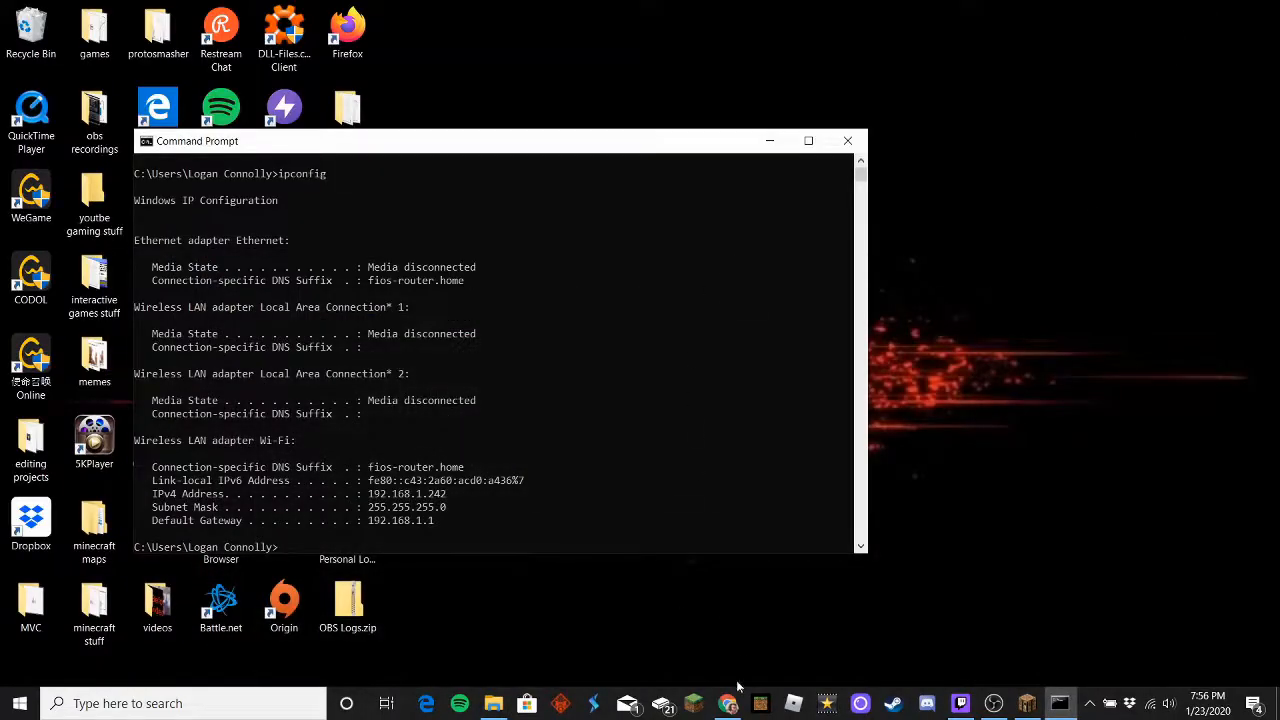
mouse_move(730, 700)
left_click_drag(368, 520, 434, 522)
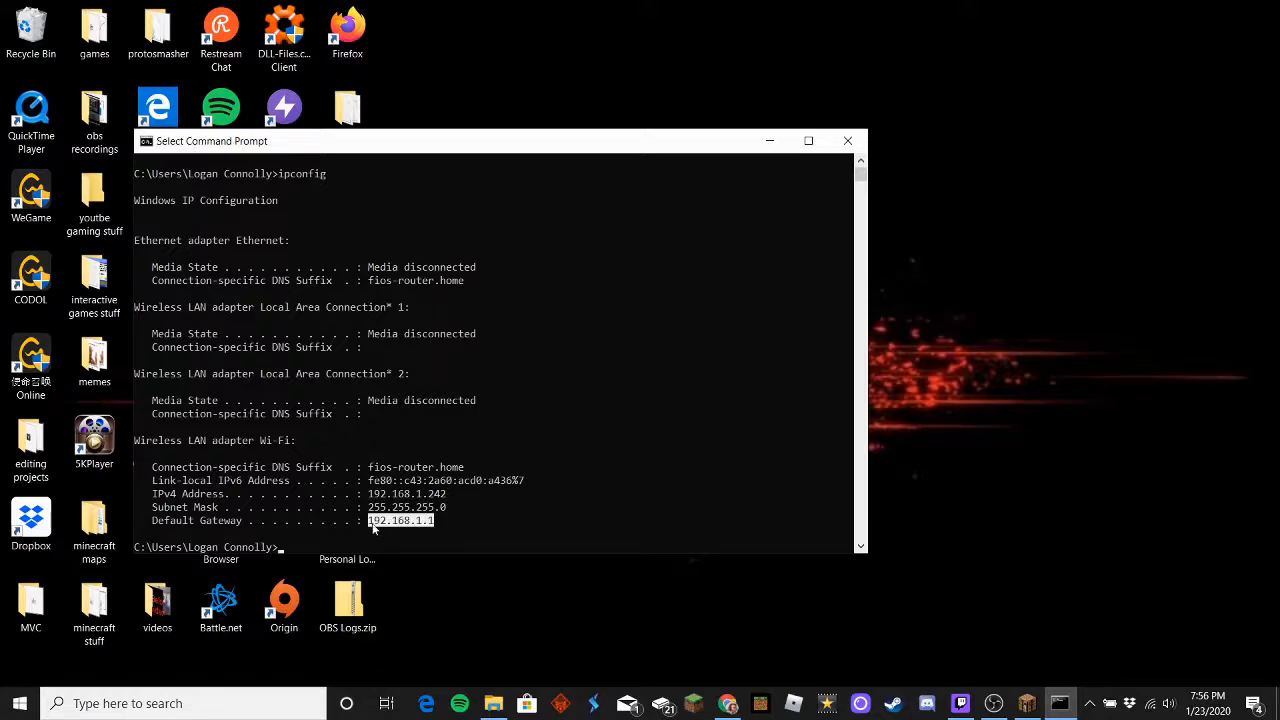
left_click(370, 494)
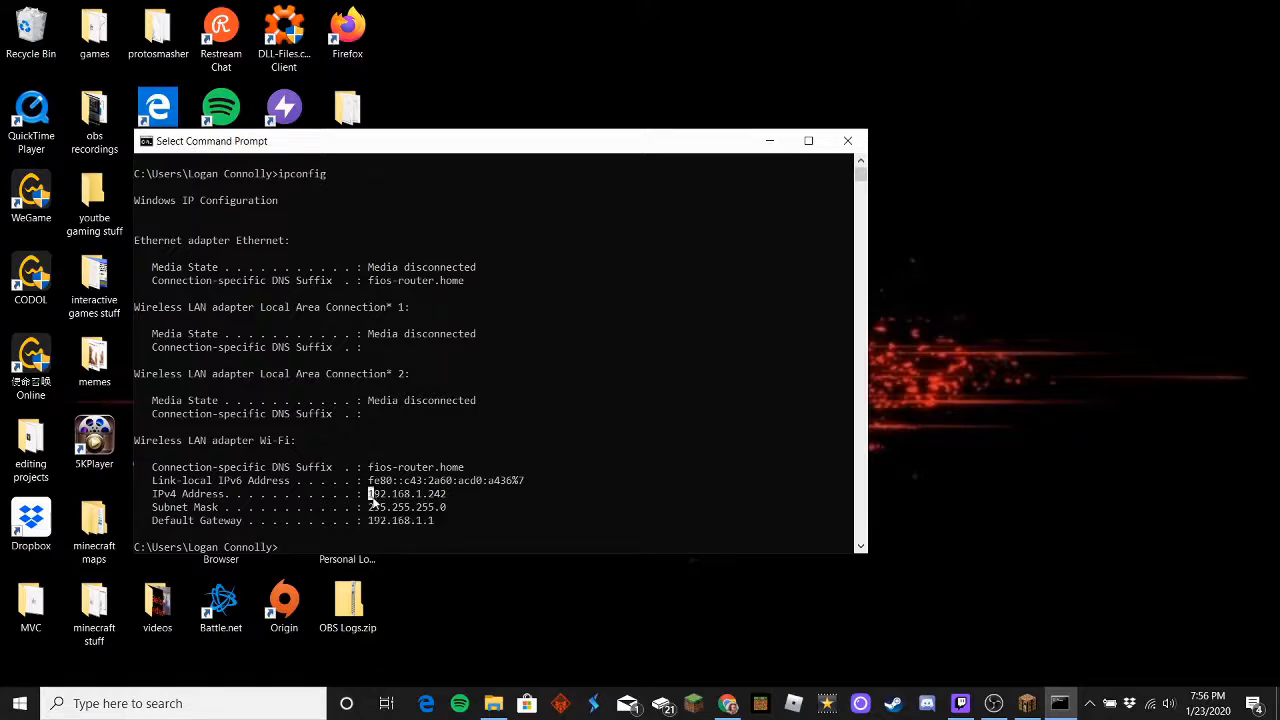
left_click_drag(372, 496, 446, 497)
left_click(372, 521)
double_click(371, 522)
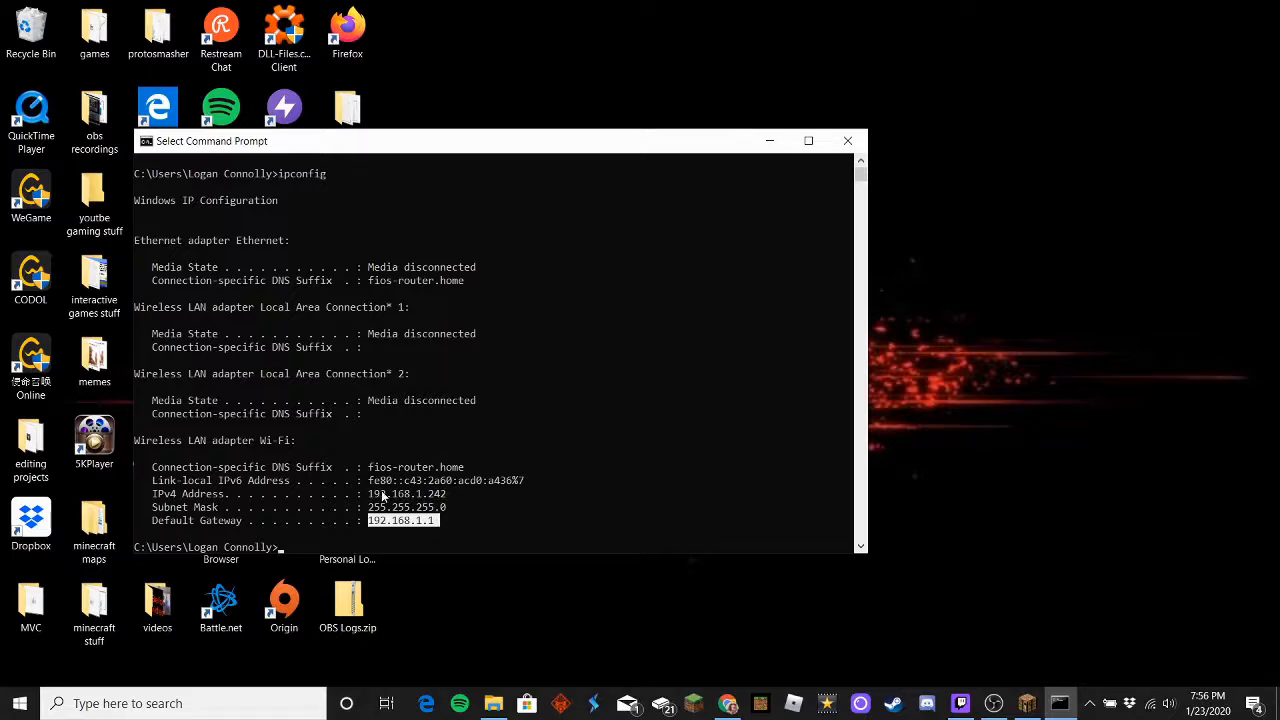
right_click(249, 525)
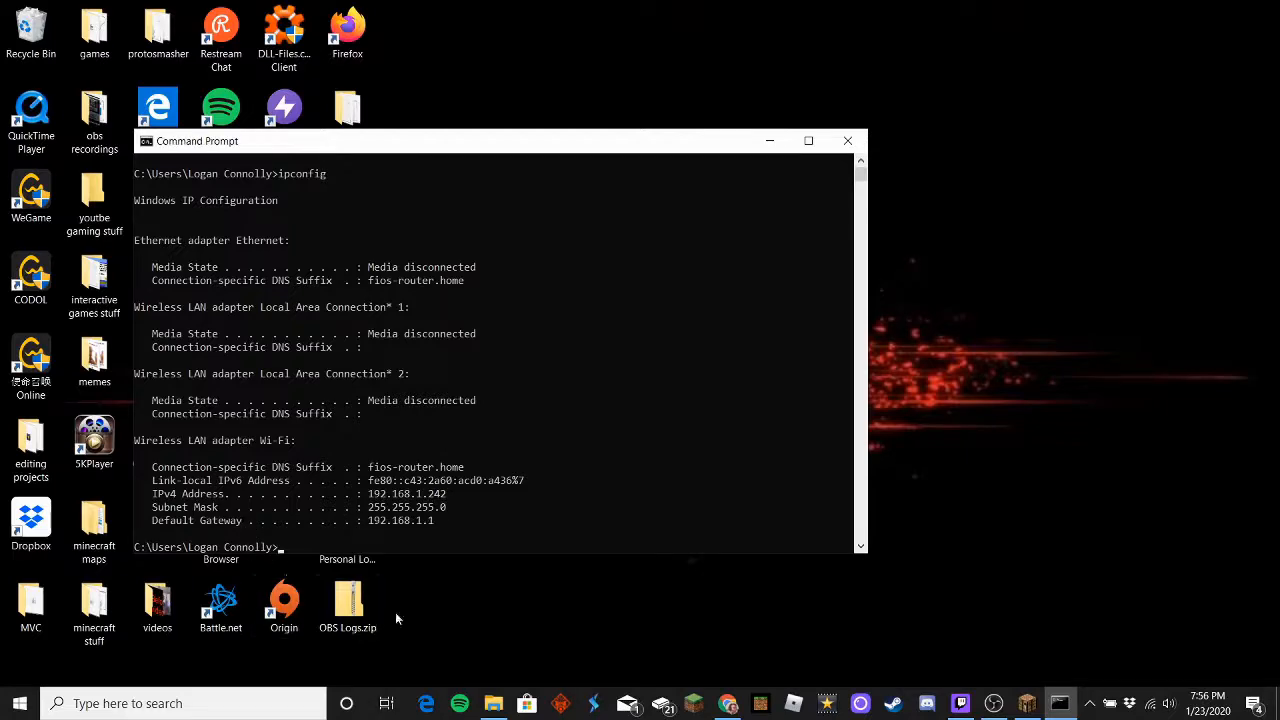
Switch to Chrome, maximize it, load 192.168.1.1 in a new tab and dismiss the downloads bar
left_click(730, 704)
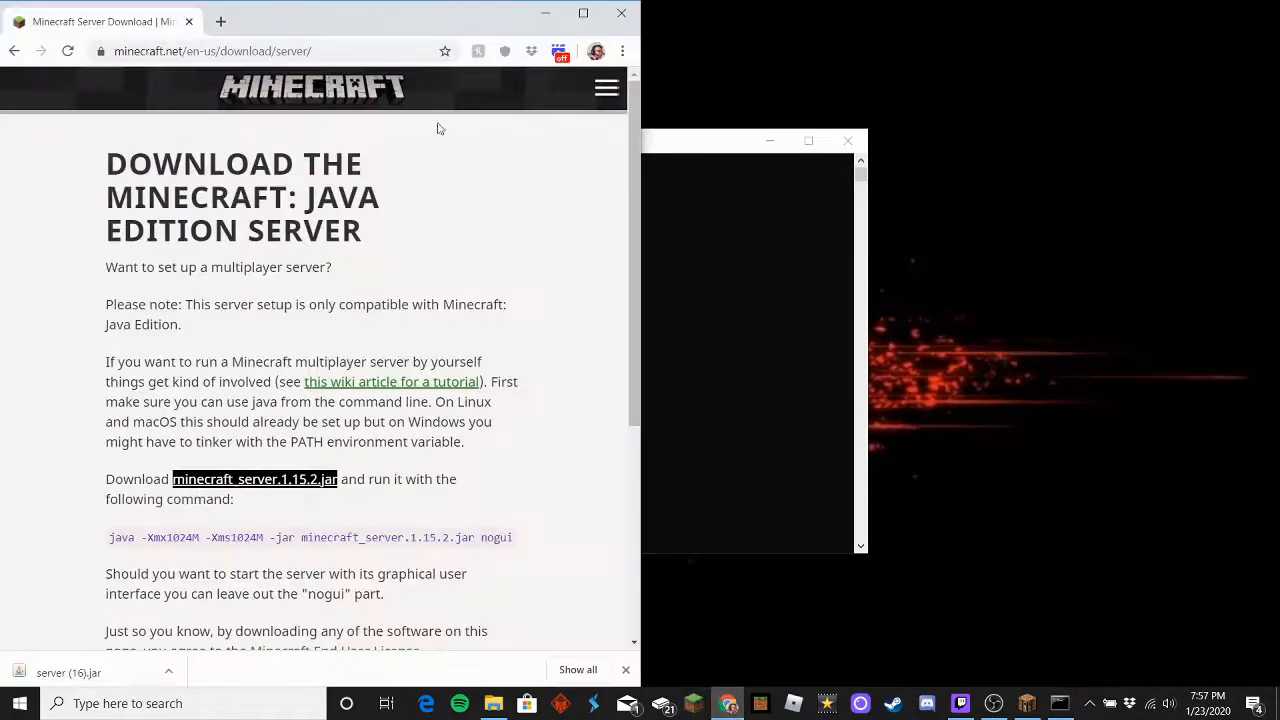
left_click(583, 14)
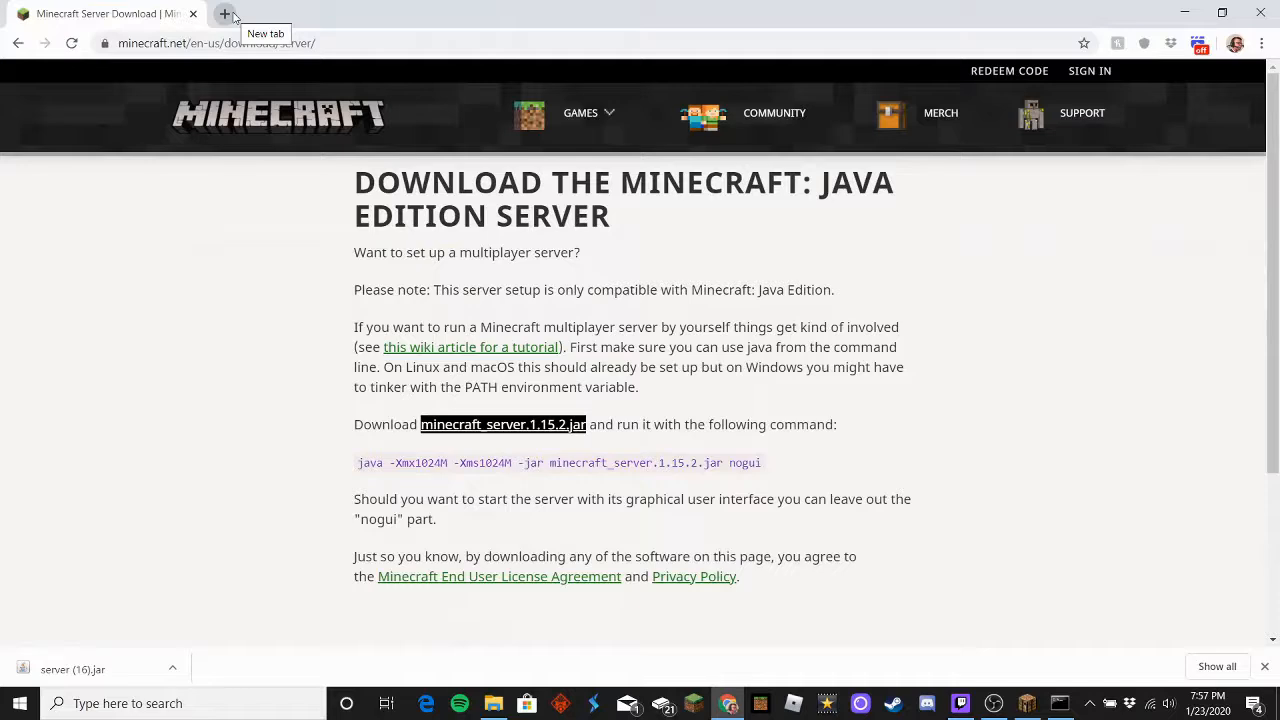
left_click(226, 14)
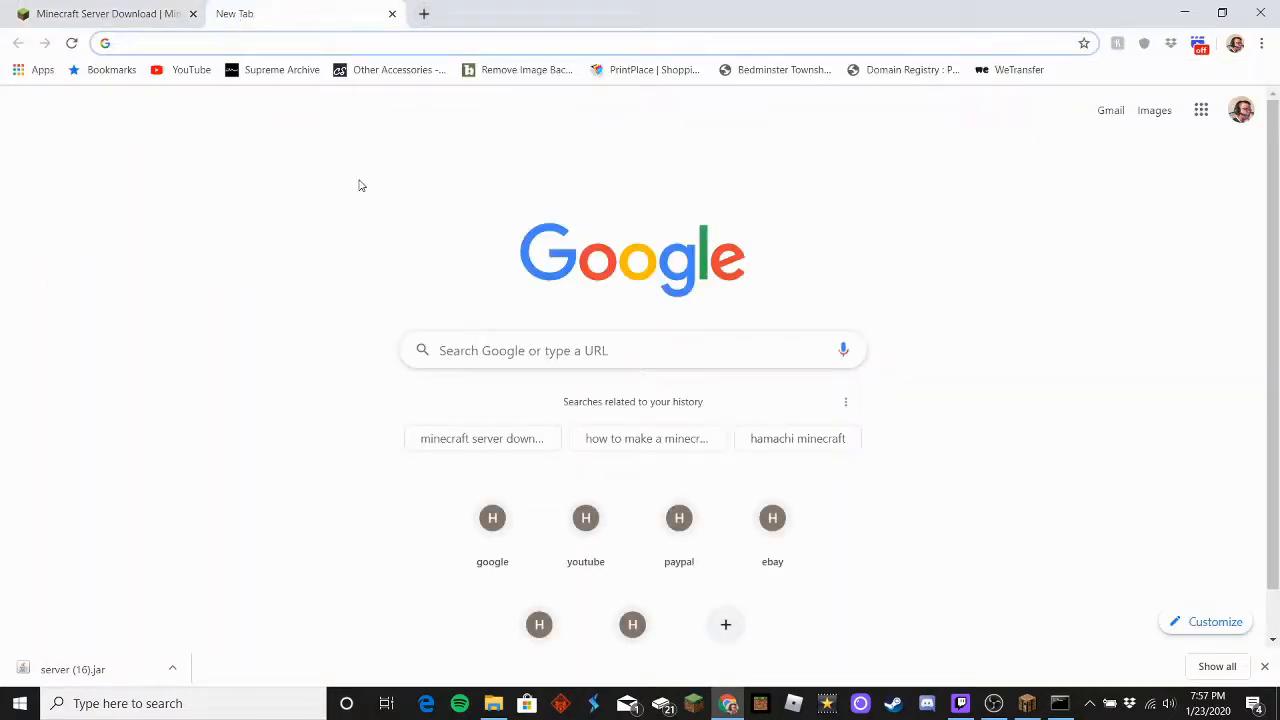
type("192.168.1.1")
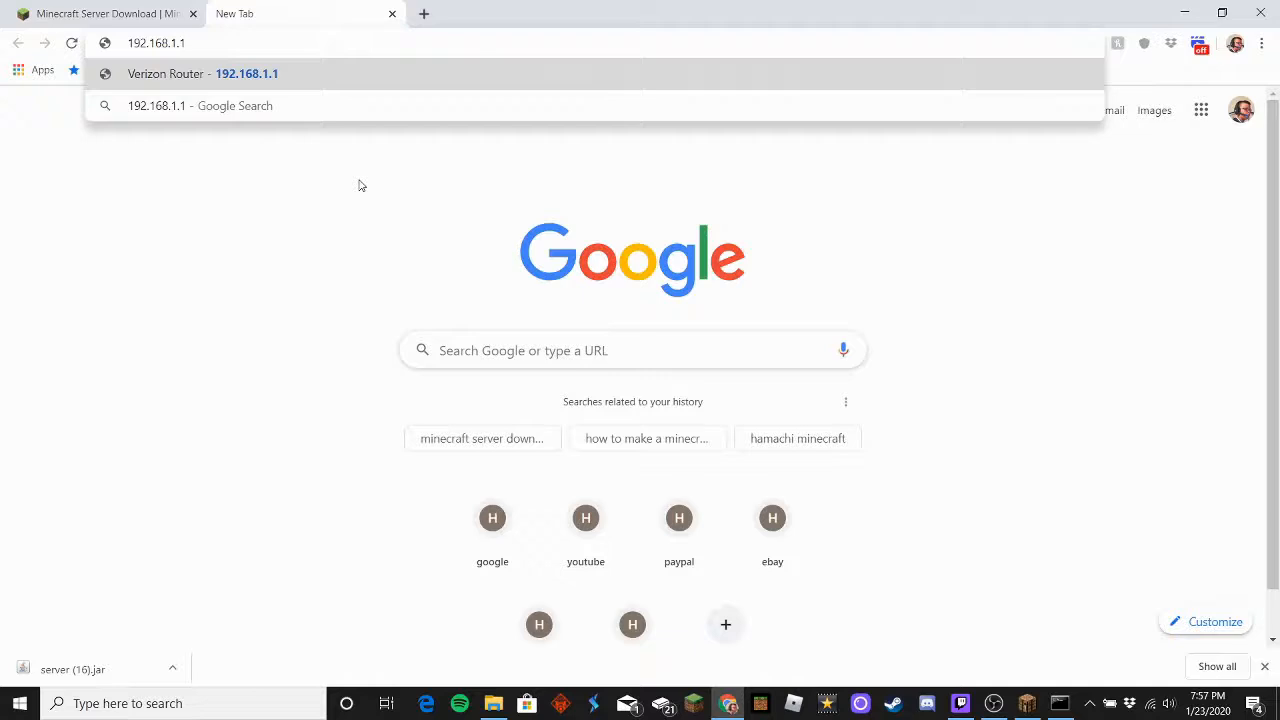
key("Return")
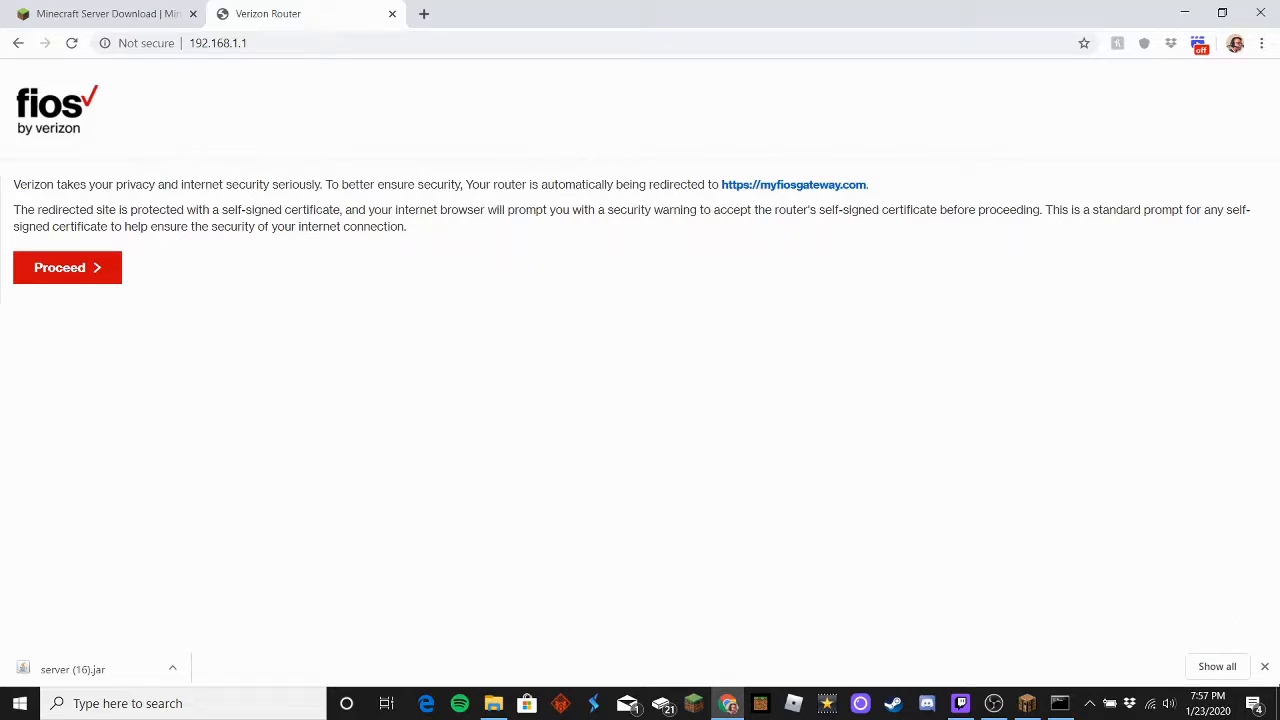
left_click(1264, 666)
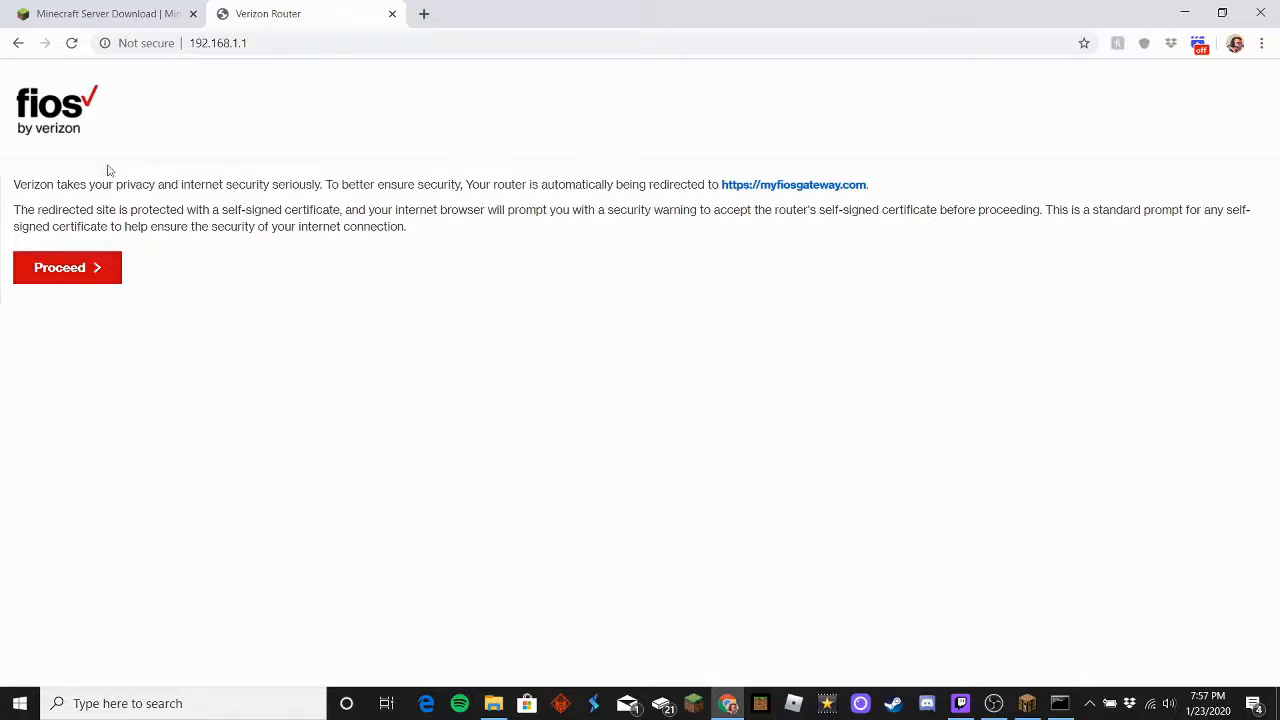
Proceed past the router's security notice and log in by entering the router's admin password
left_click(74, 274)
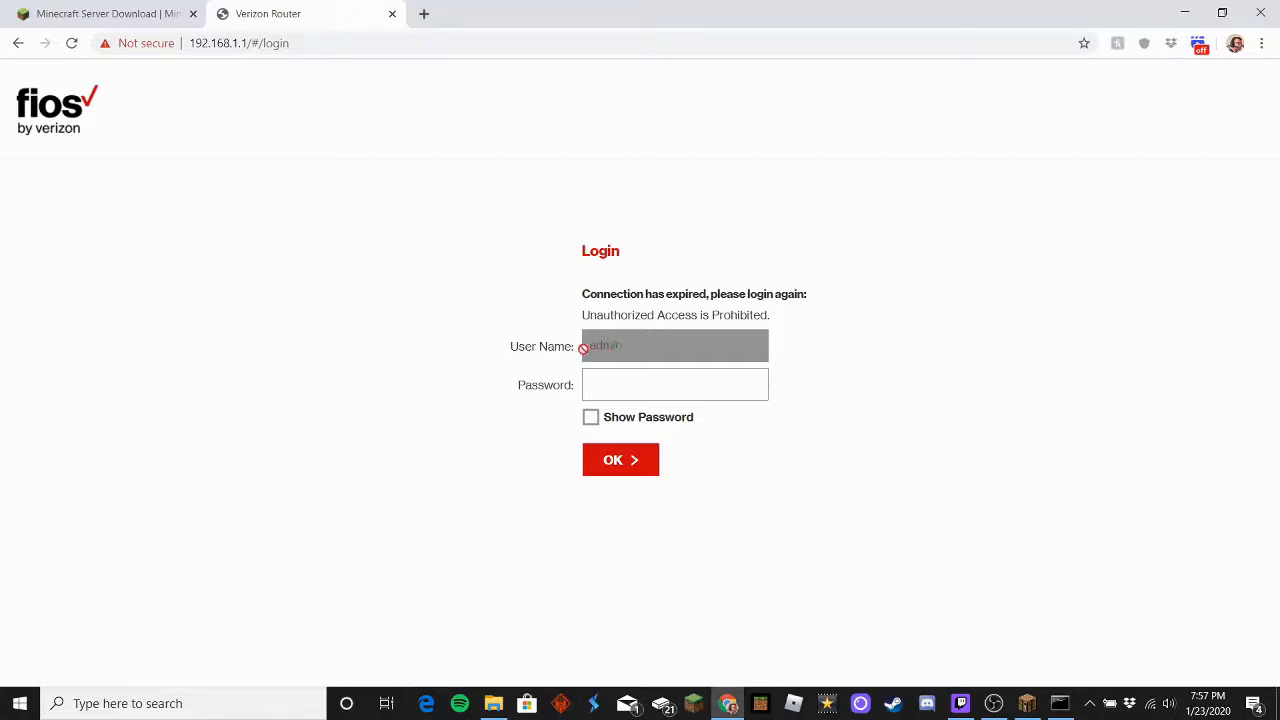
left_click(609, 387)
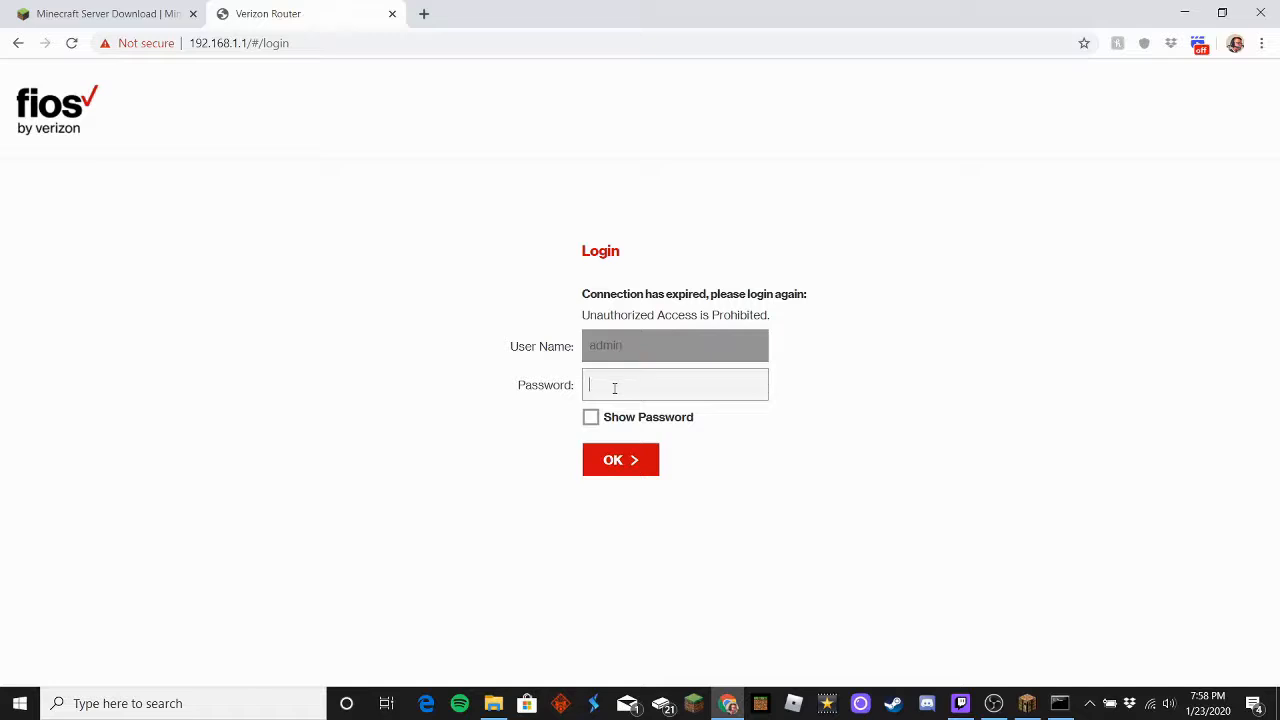
type("pas••••••")
key("Return")
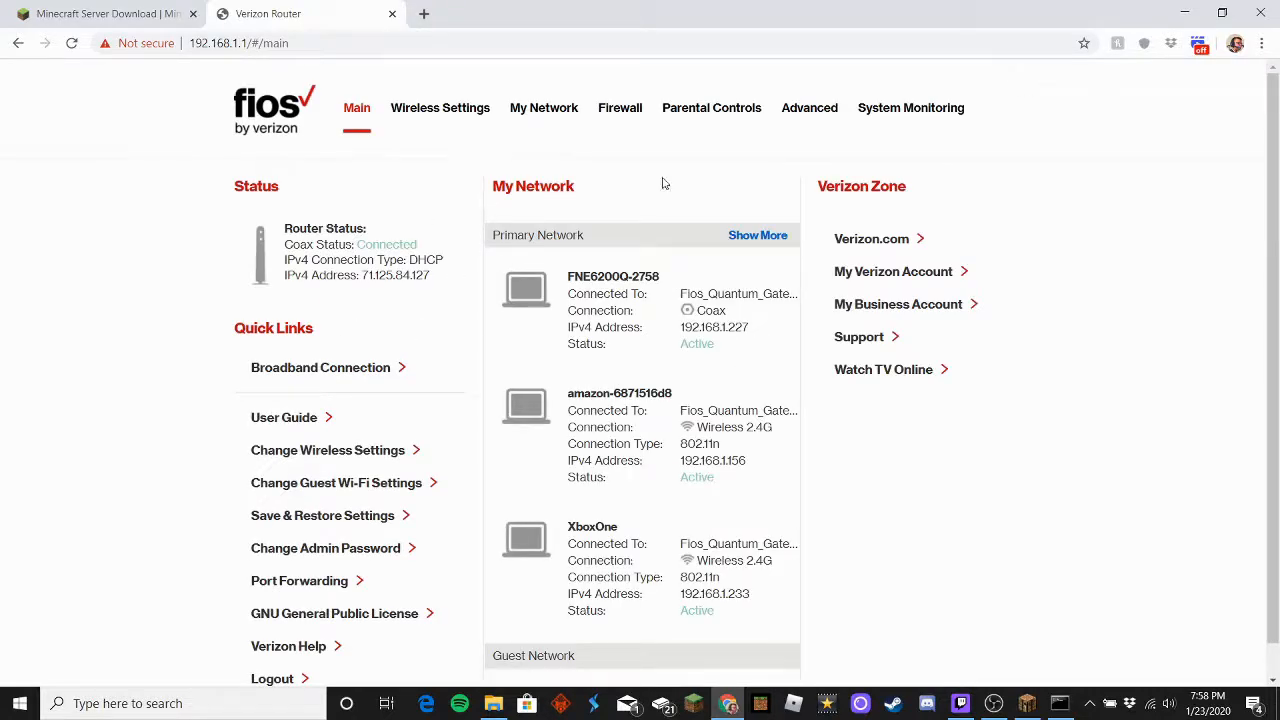
Look over the router's main page and open its Port Forwarding settings
scroll(469, 320, "down", 1)
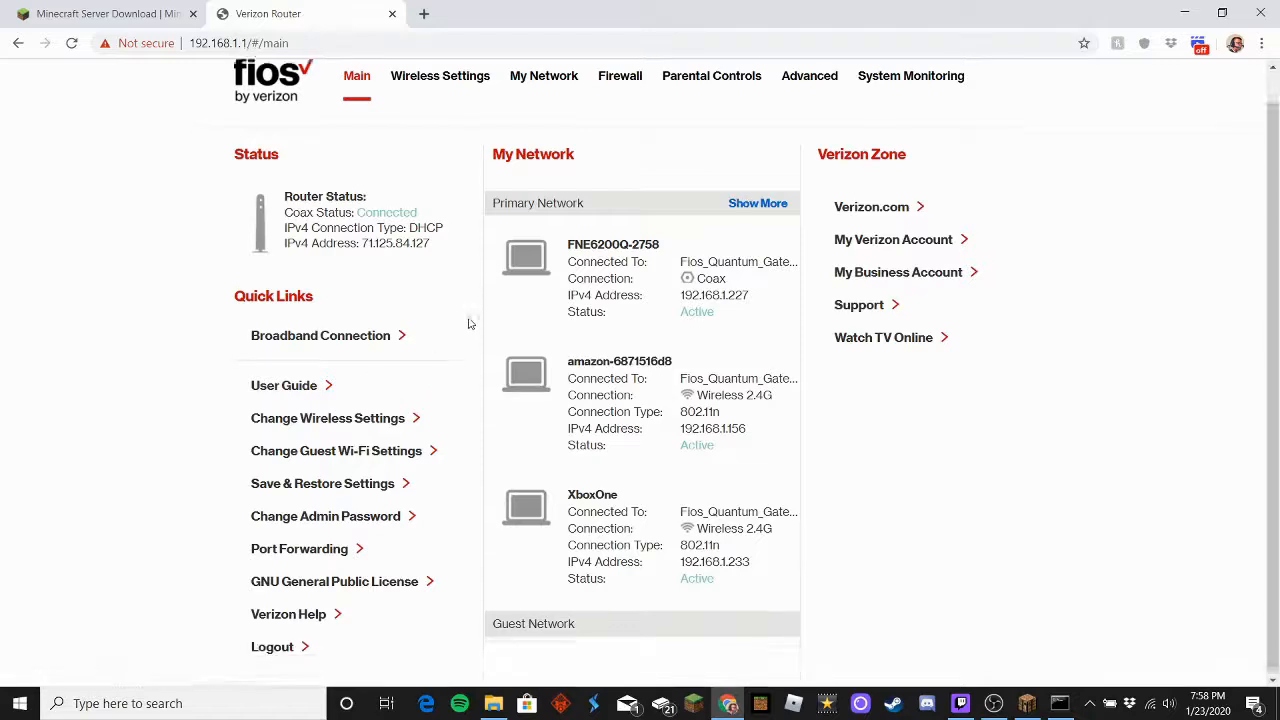
scroll(469, 323, "up", 1)
scroll(469, 323, "down", 1)
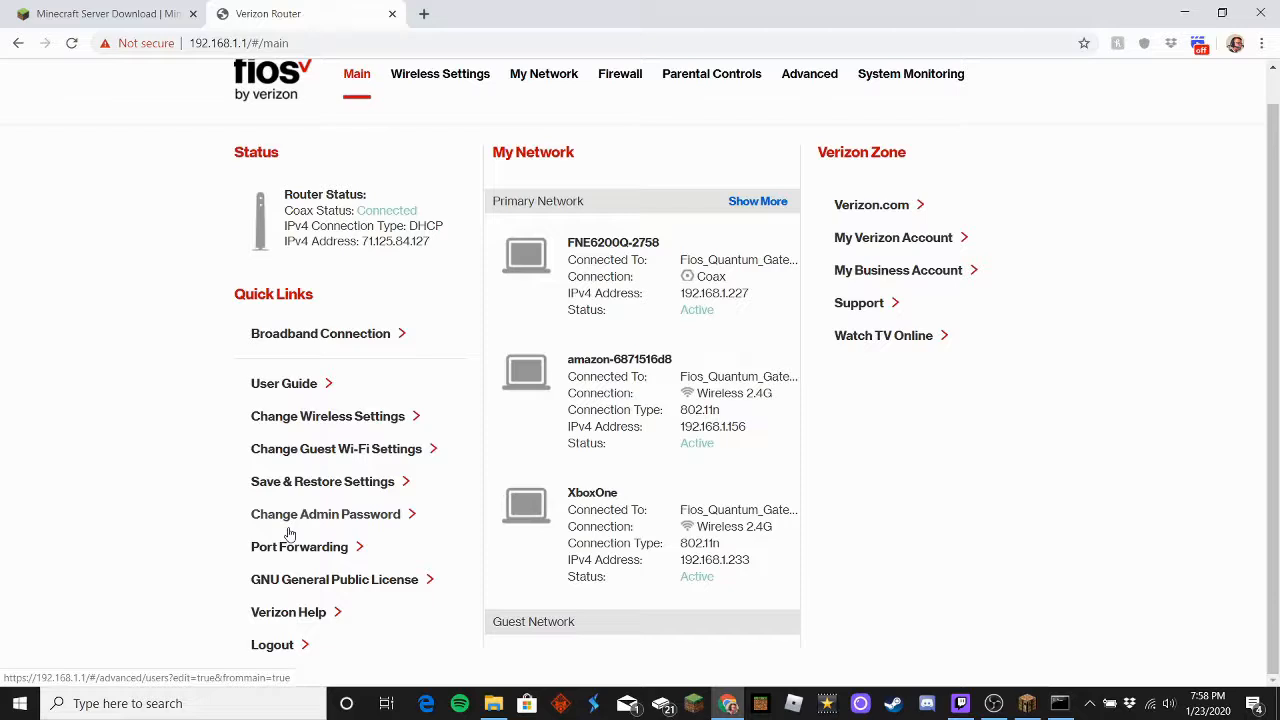
scroll(330, 290, "up", 1)
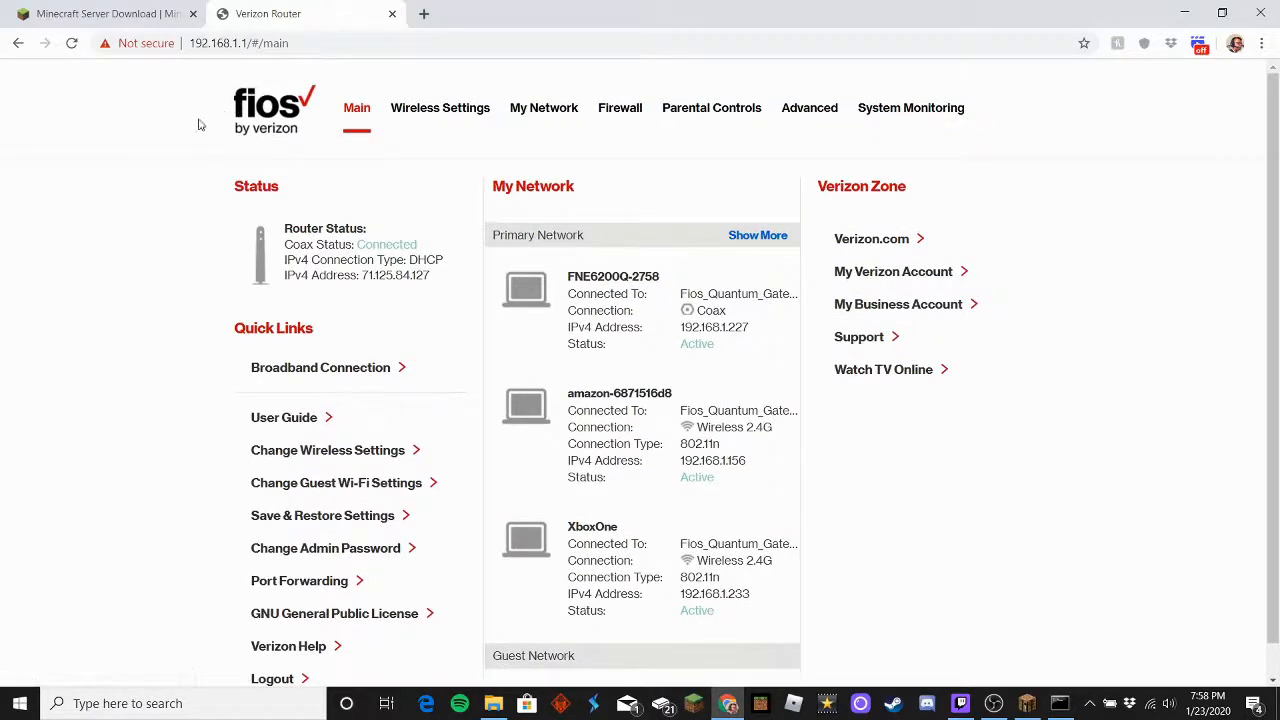
scroll(155, 142, "down", 1)
scroll(155, 142, "up", 1)
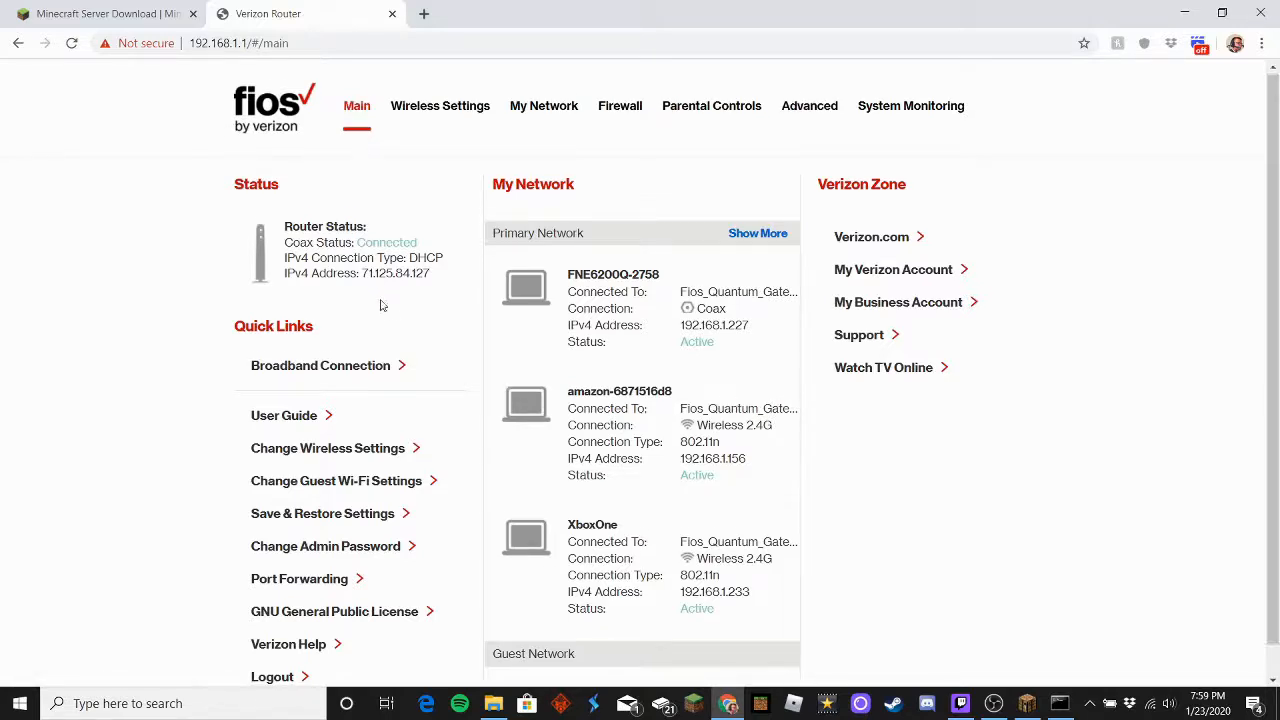
scroll(382, 302, "down", 1)
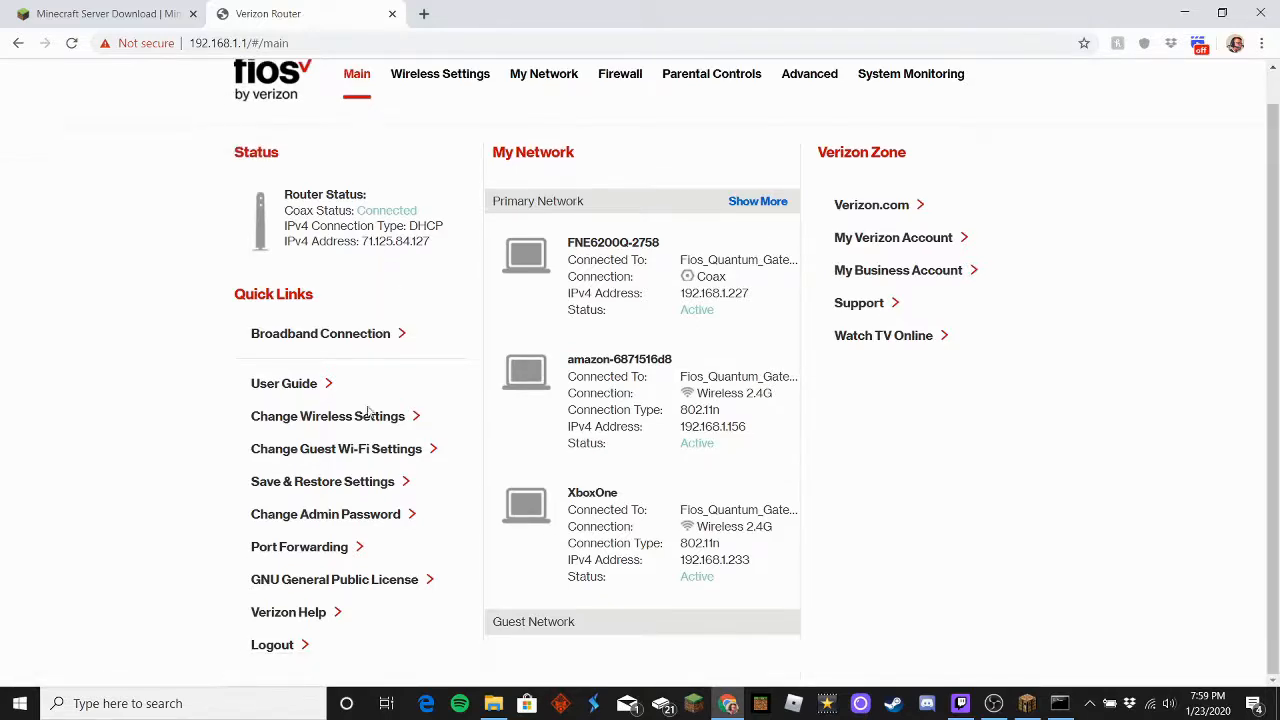
left_click(311, 549)
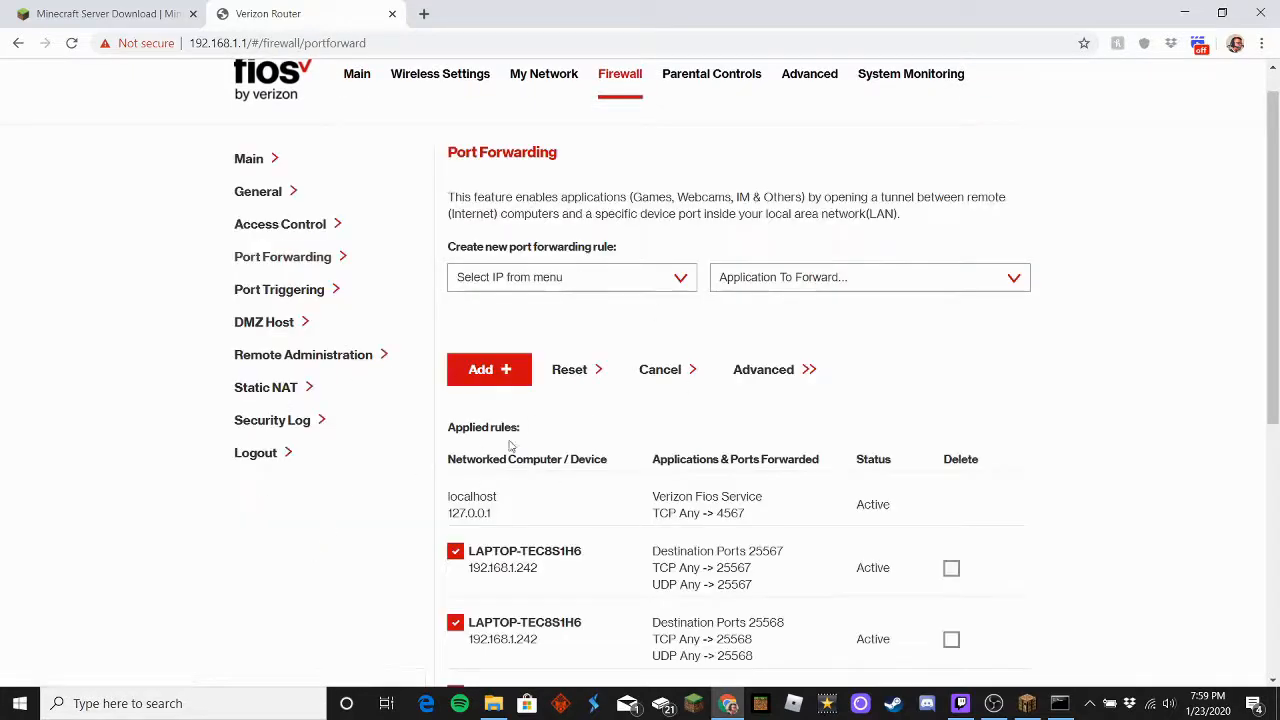
Choose 192.168.1.242 - LAPTOP-TEC8S1H6 as the device for the new port forwarding rule
left_click(651, 287)
scroll(612, 337, "down", 3)
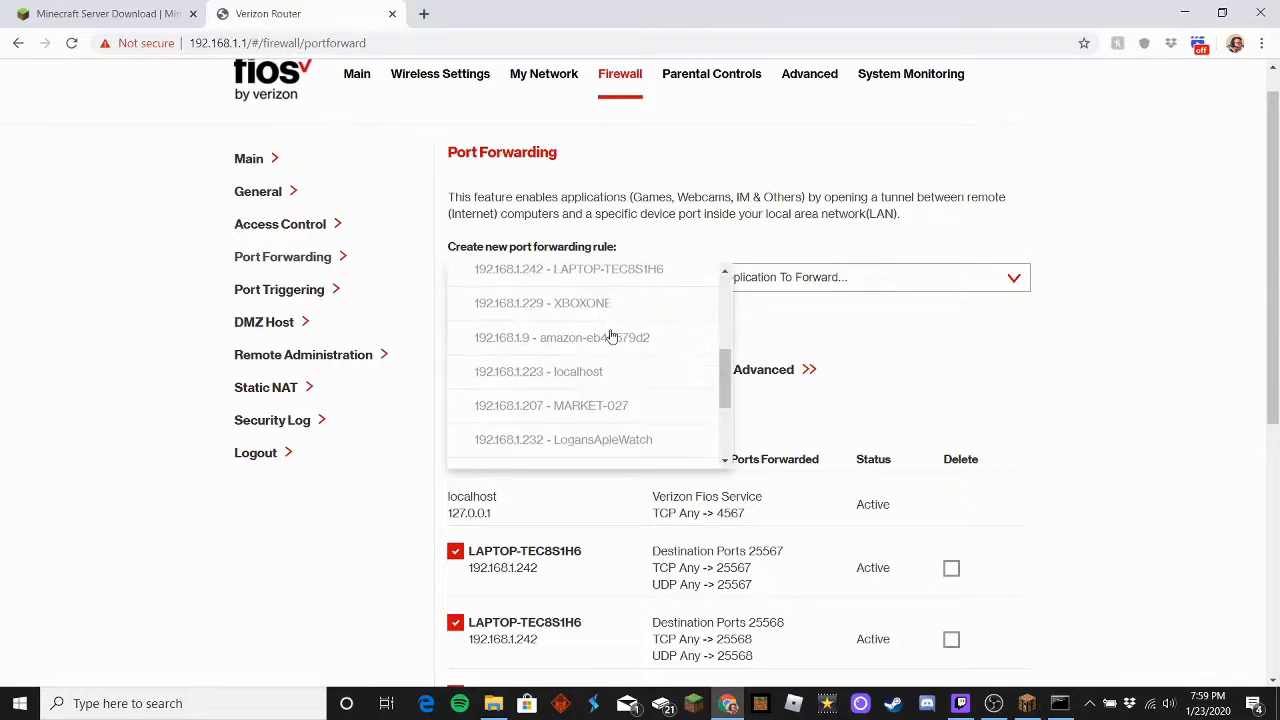
scroll(612, 337, "up", 1)
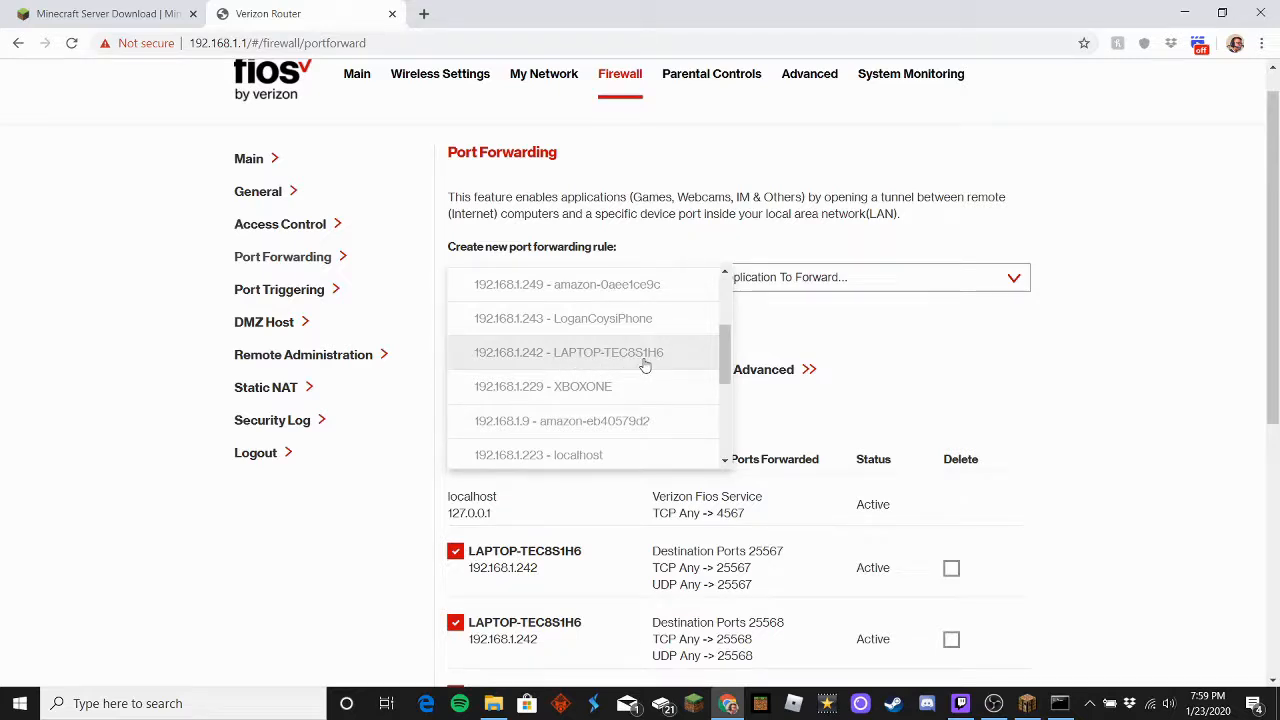
left_click(645, 358)
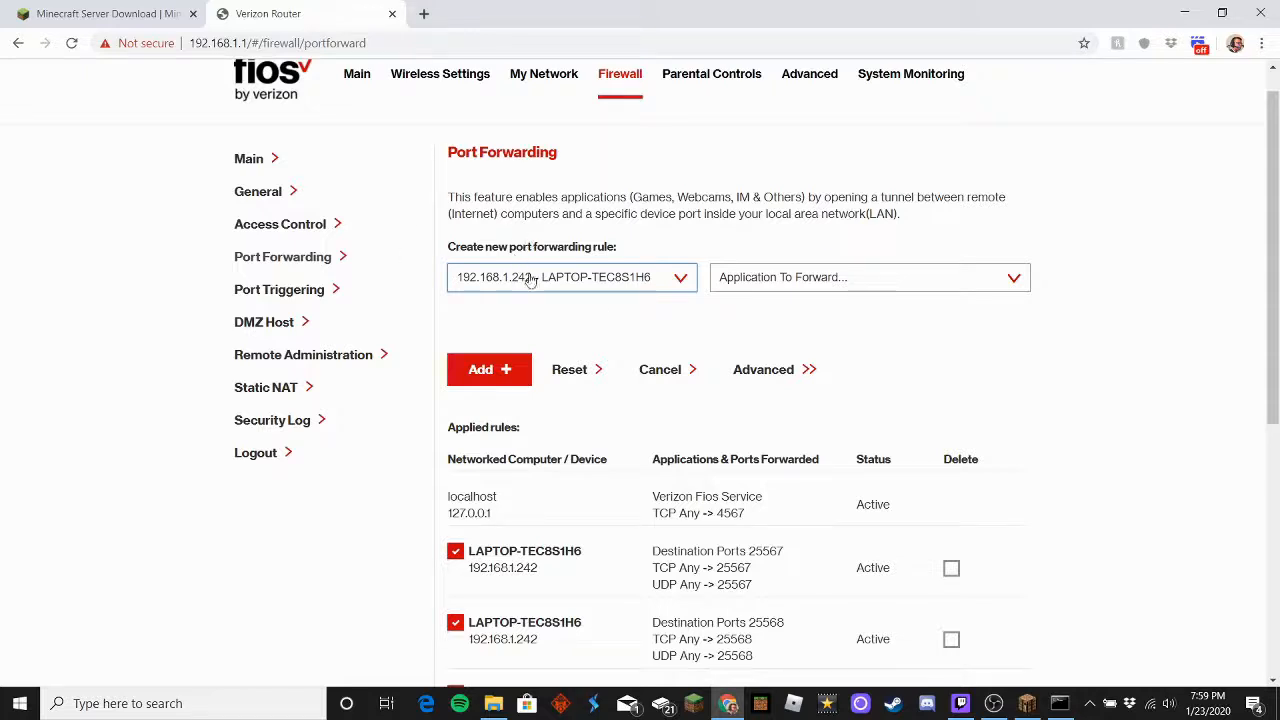
Set the new rule's application to Custom Ports and its protocol to Both
left_click(834, 277)
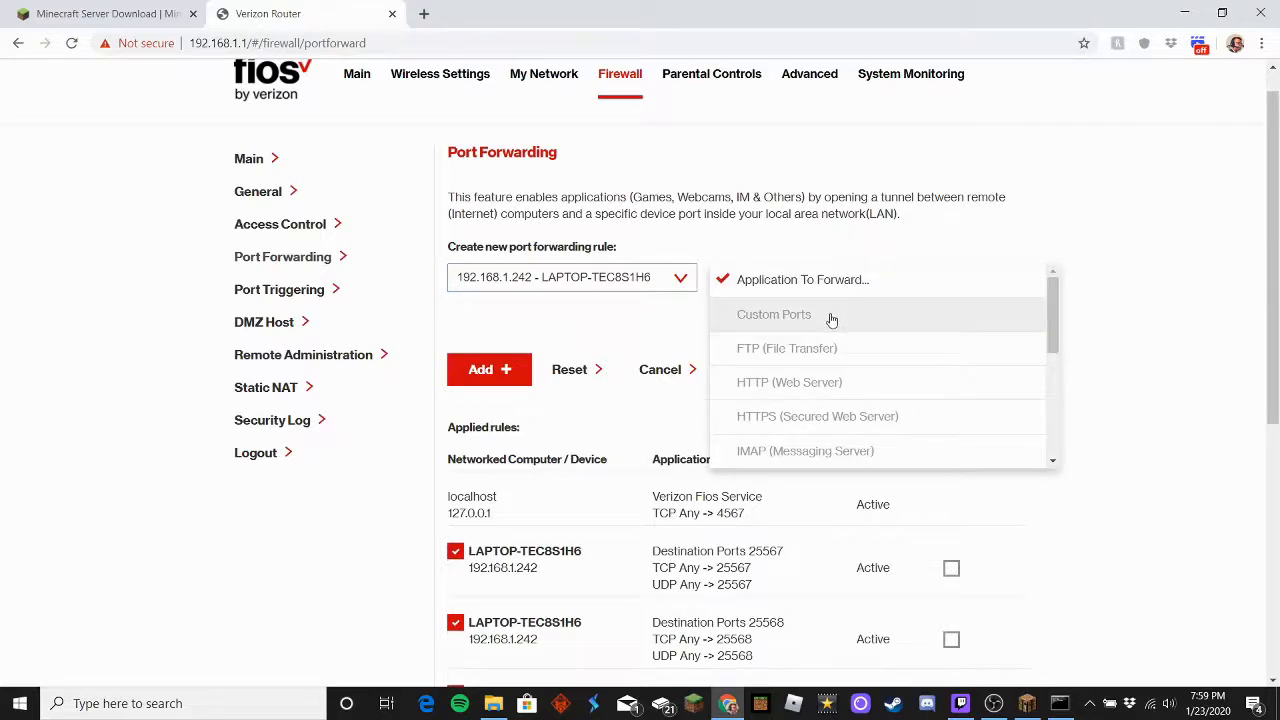
left_click(829, 316)
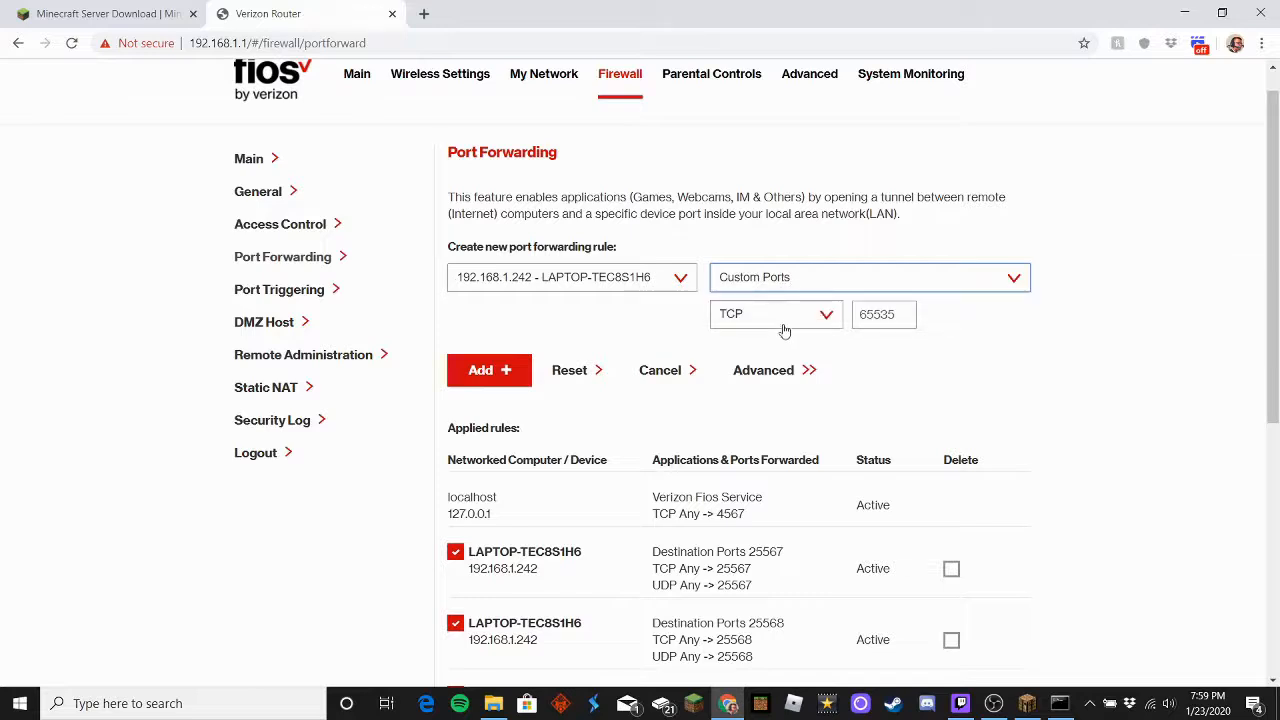
left_click(783, 318)
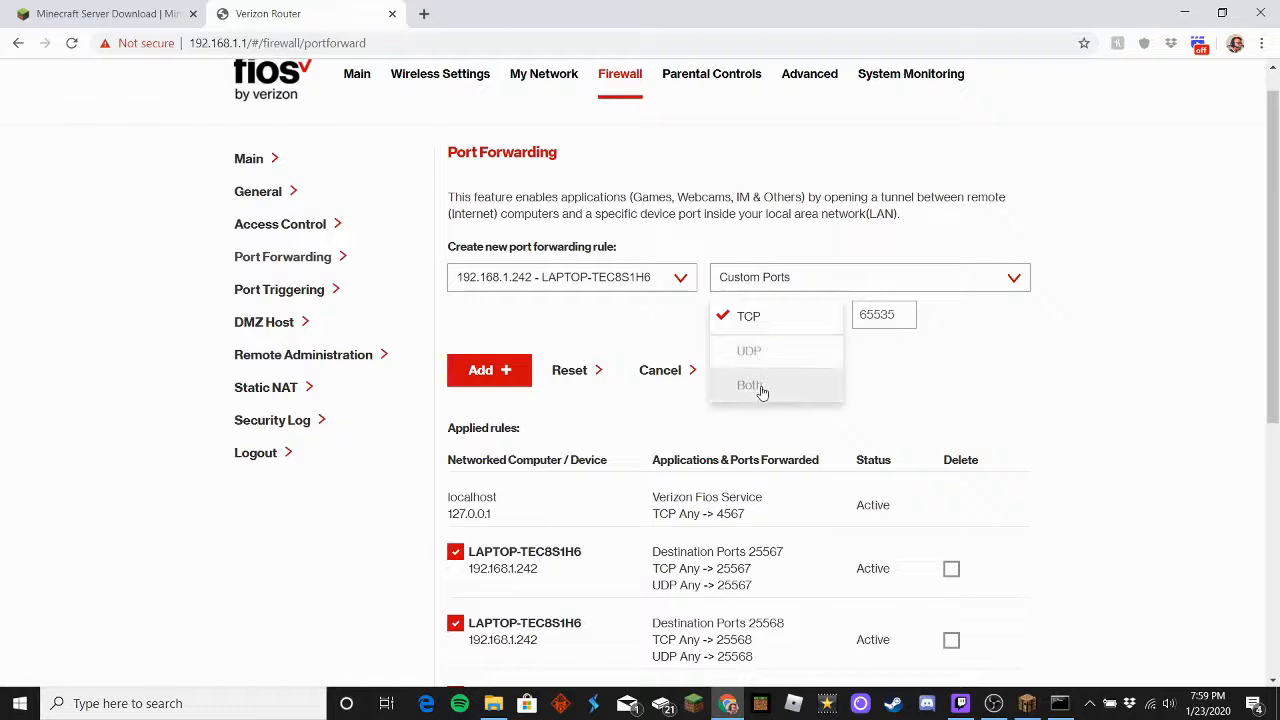
left_click(890, 362)
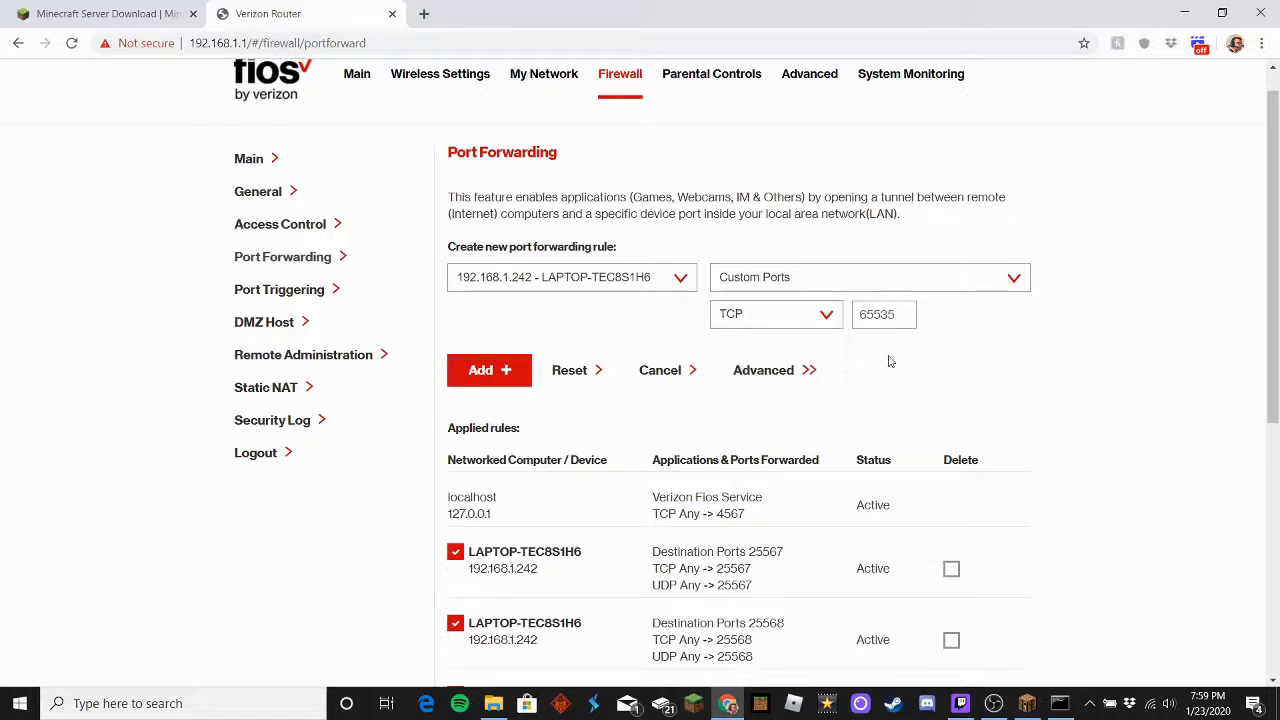
left_click(791, 319)
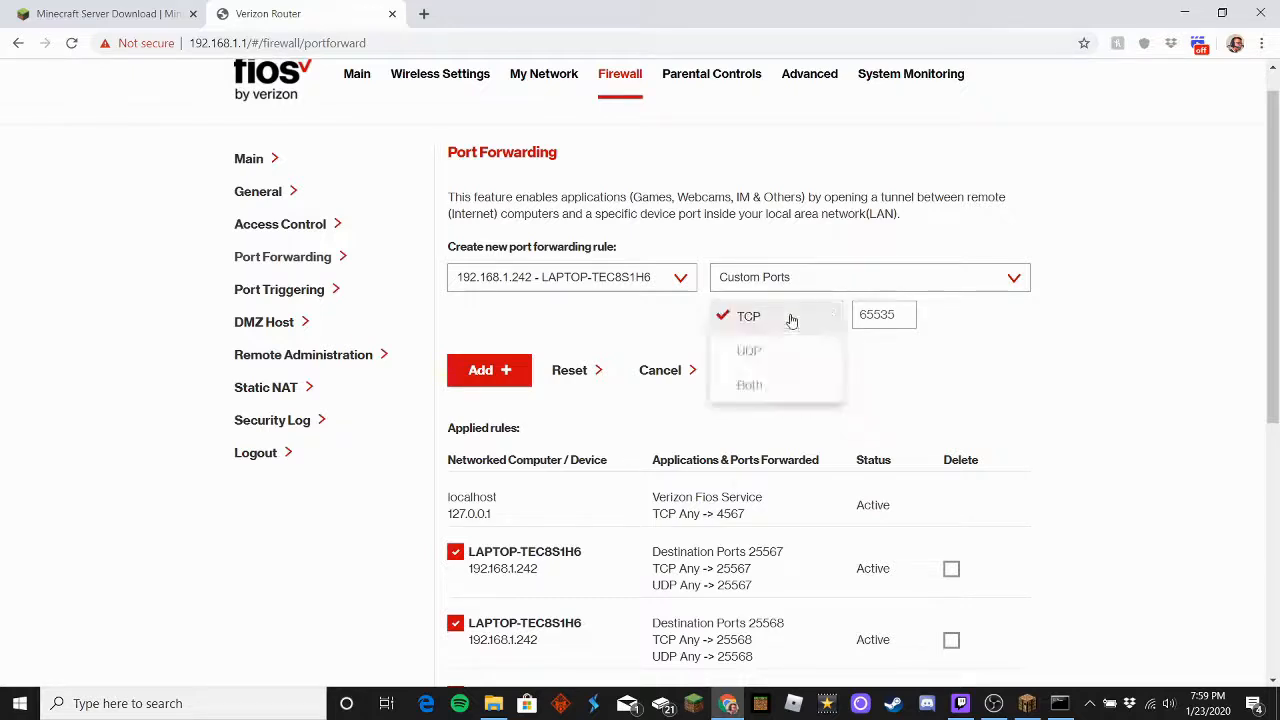
left_click(784, 400)
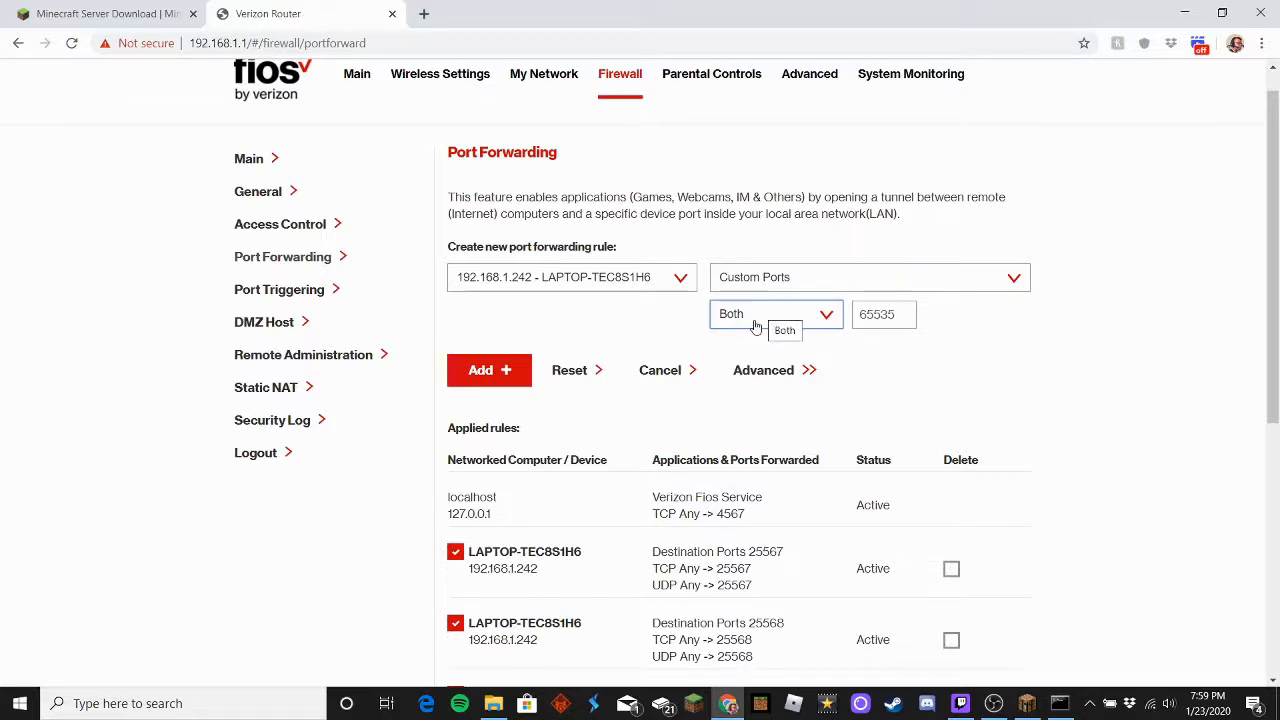
Replace the new forwarding rule's port number with 25565
double_click(903, 313)
key("BackSpace")
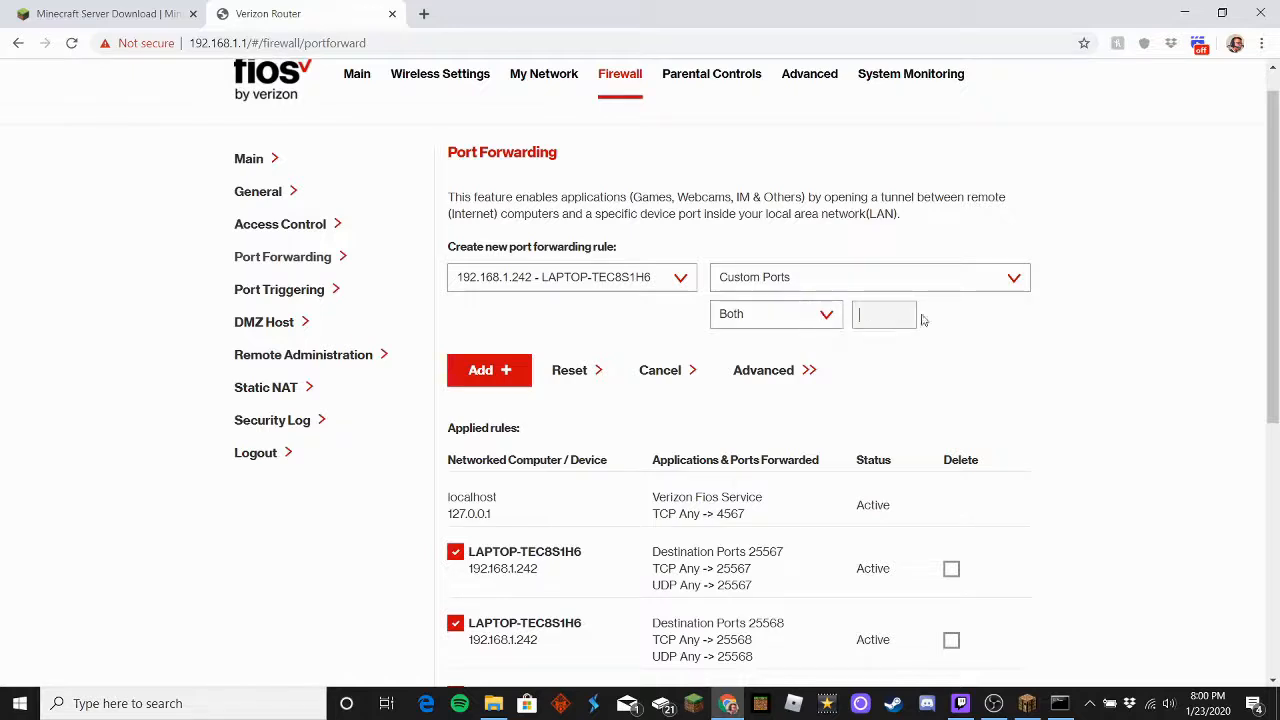
type("25565")
double_click(866, 311)
left_click(917, 311)
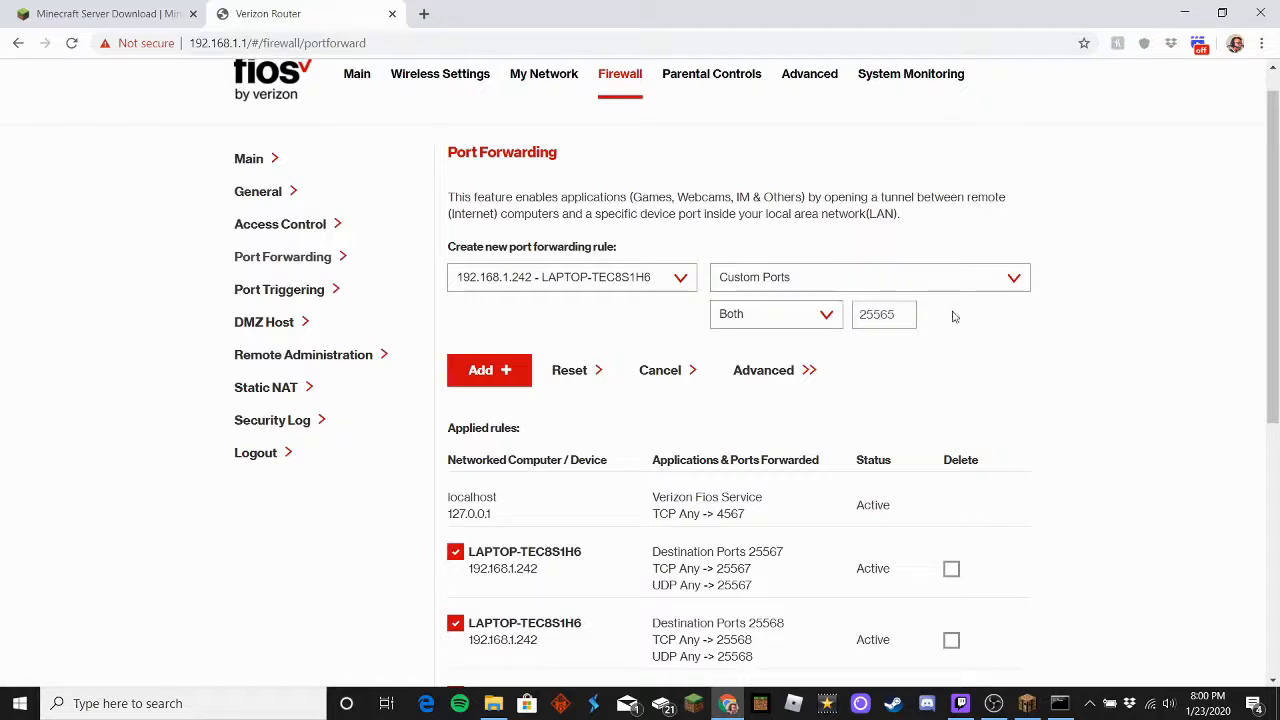
left_click_drag(892, 315, 855, 314)
left_click(862, 372)
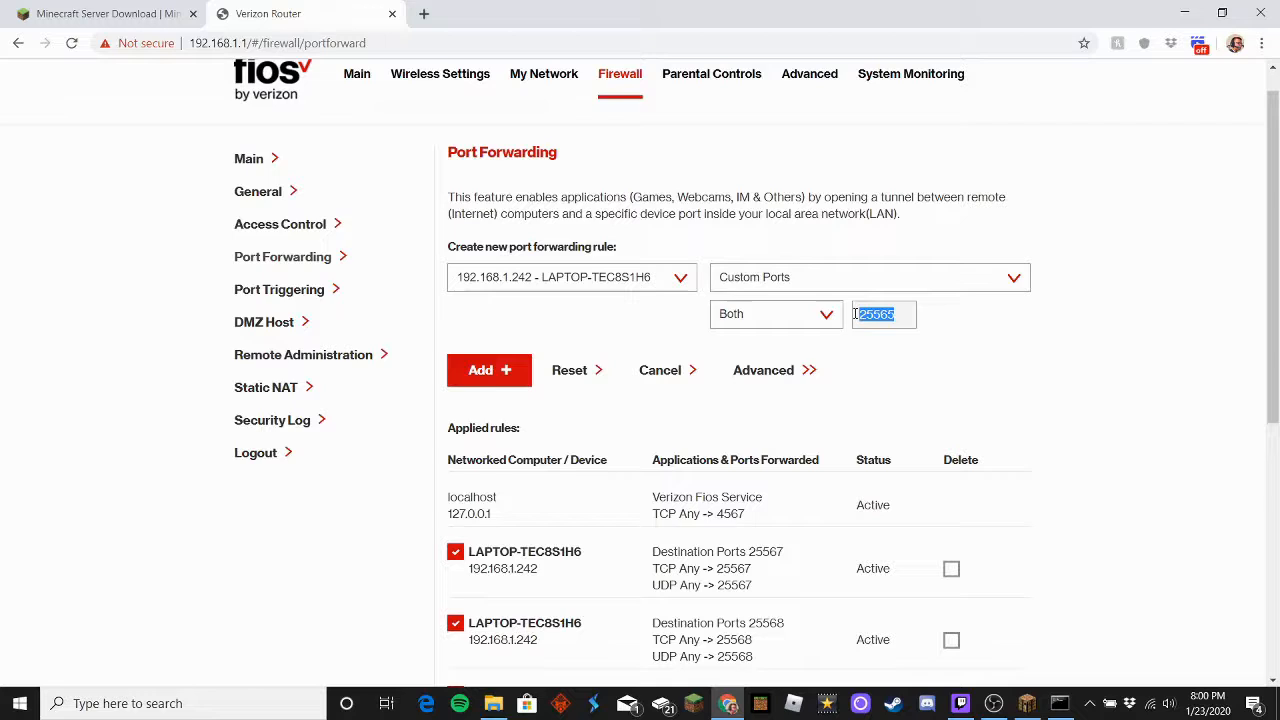
left_click(874, 372)
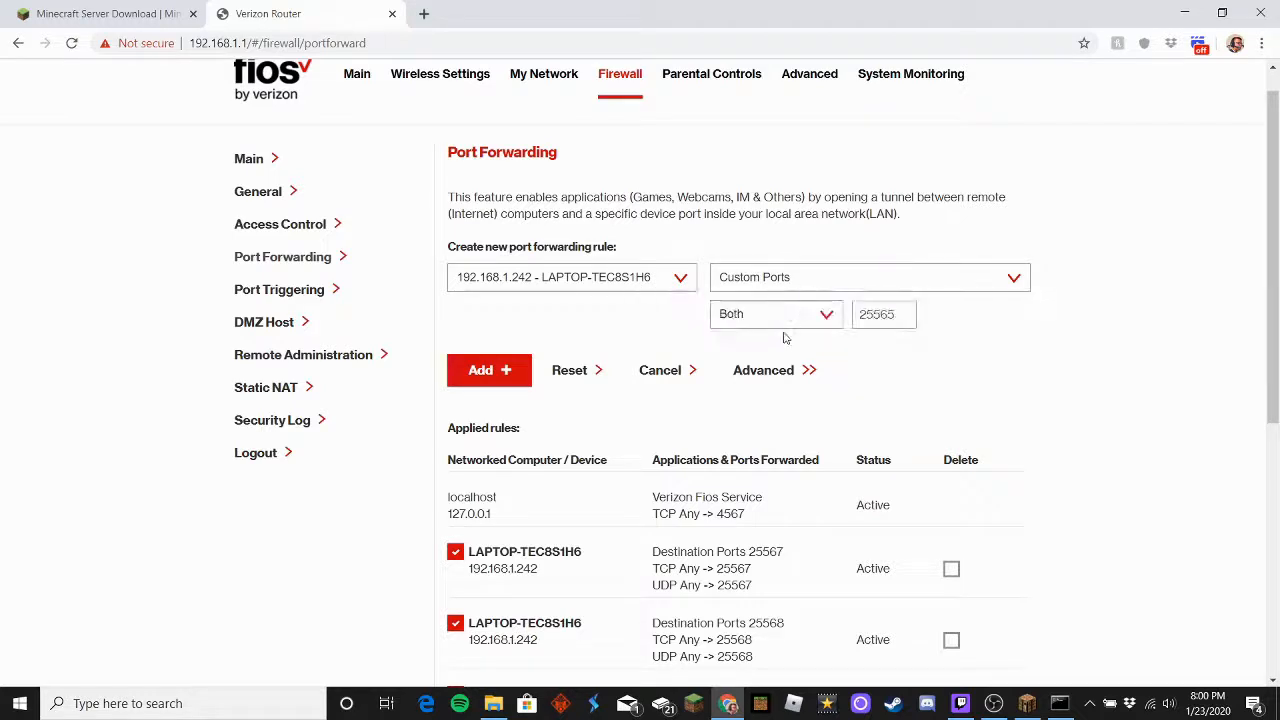
Examine the applied port forwarding rules, checking the laptop's entry for port 25565 against the new rule's settings
scroll(785, 408, "down", 3)
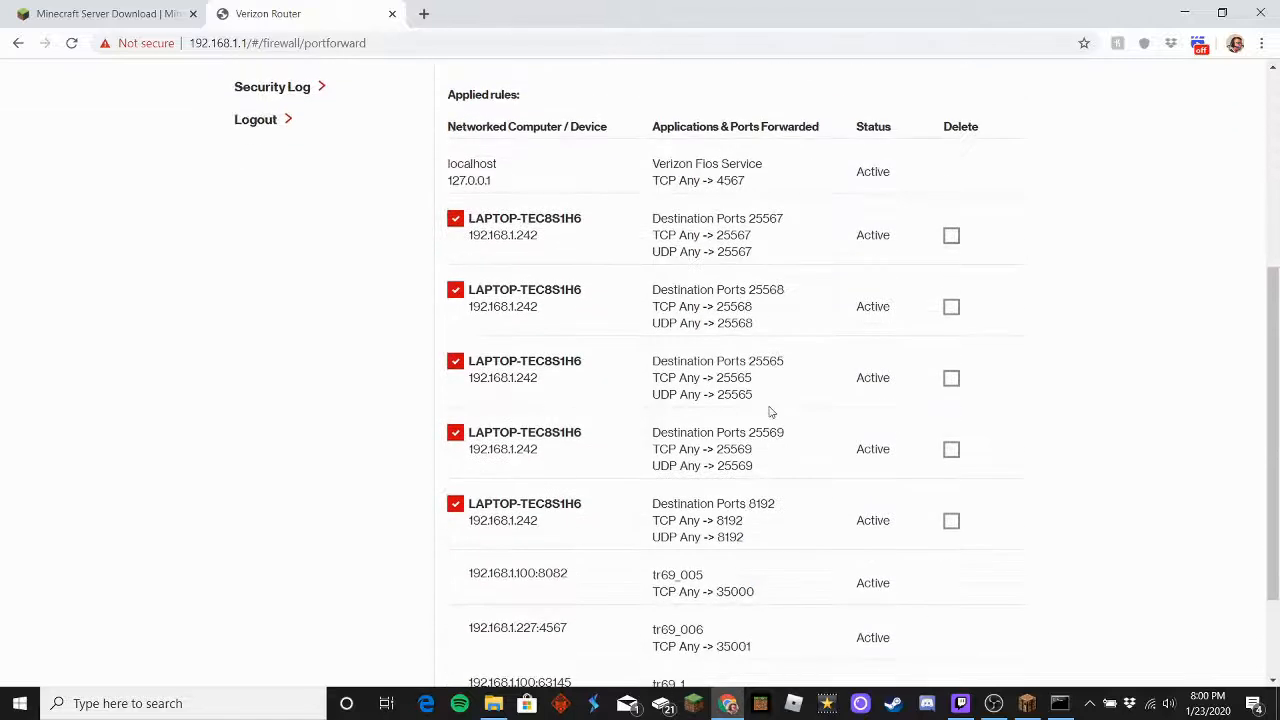
scroll(770, 412, "up", 2)
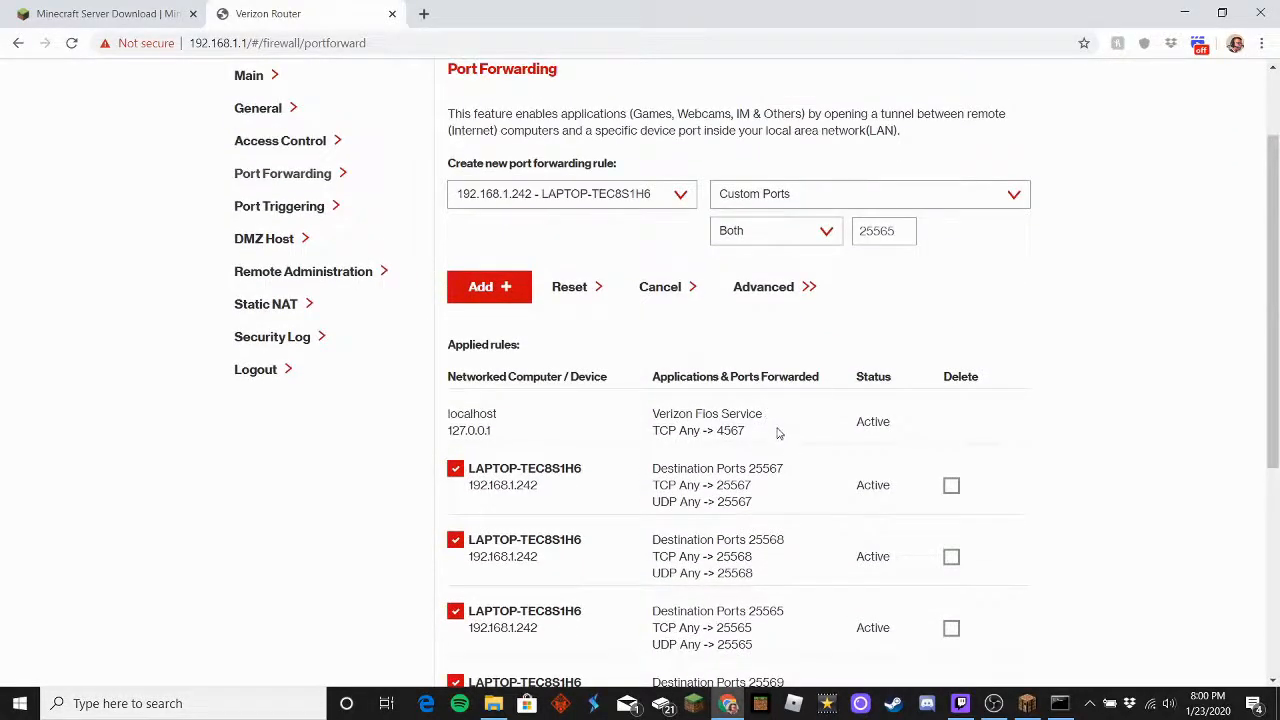
scroll(600, 300, "up", 1)
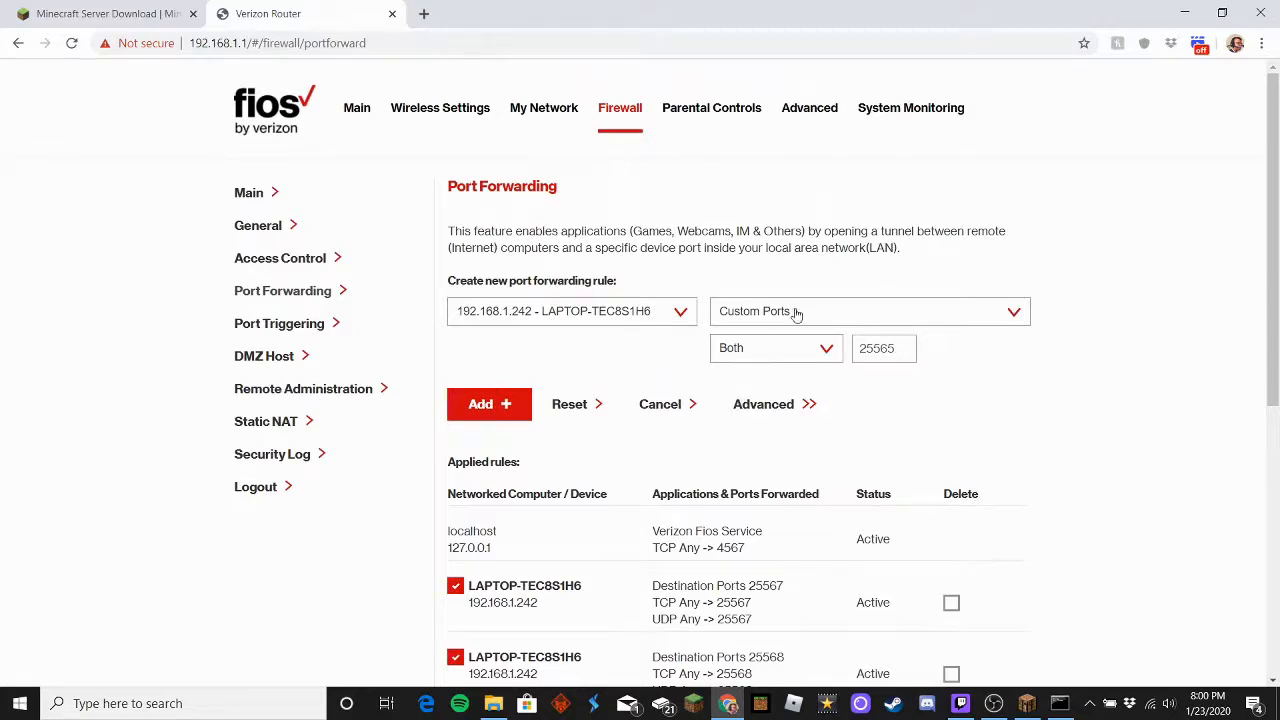
scroll(591, 342, "down", 4)
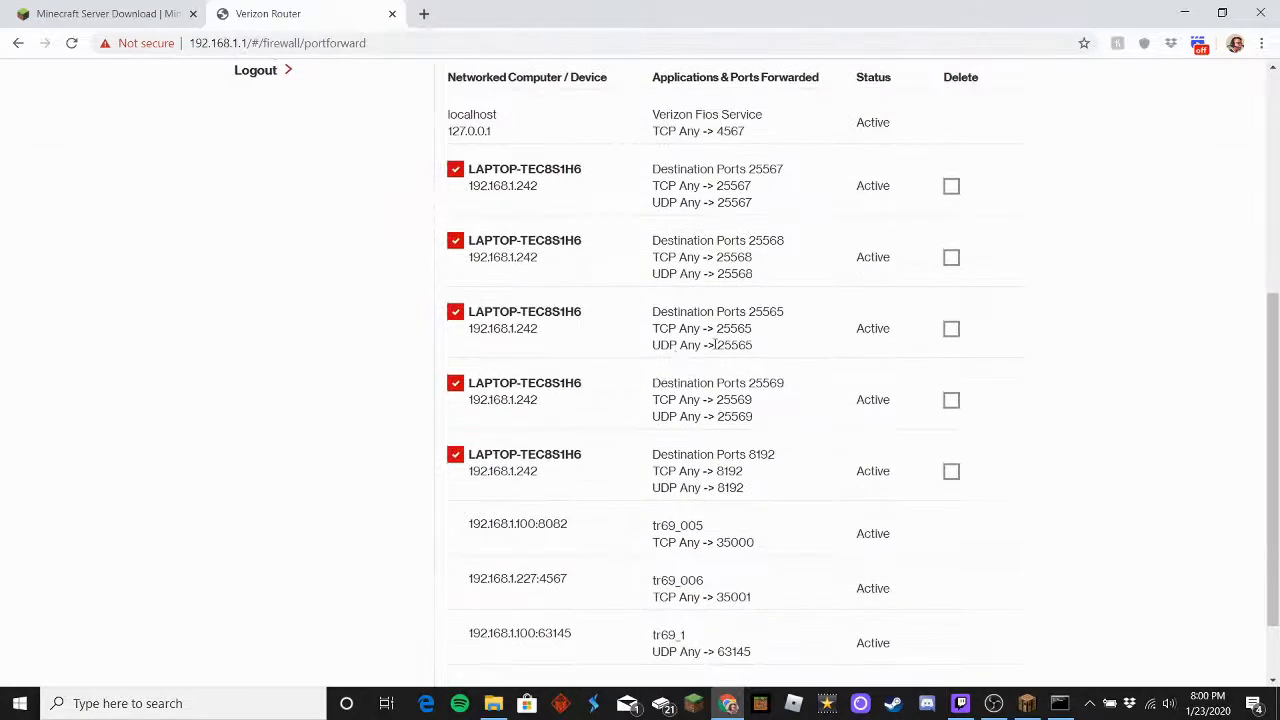
left_click_drag(720, 322, 763, 351)
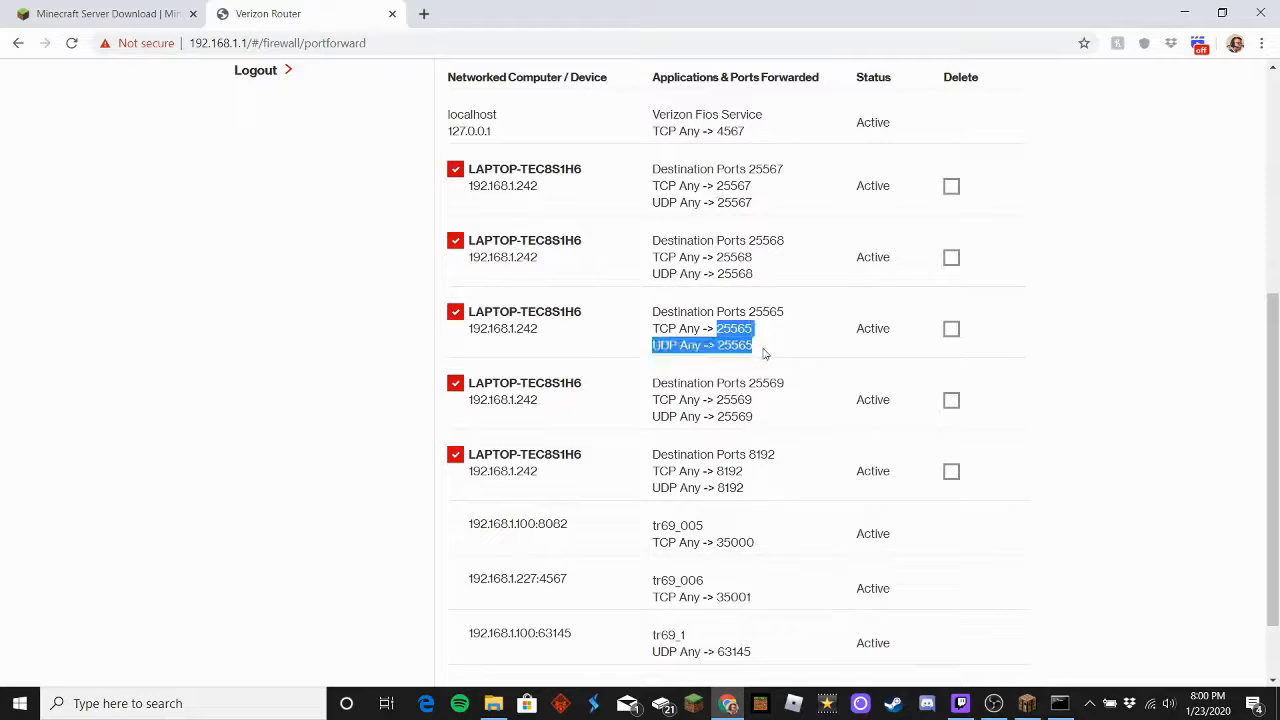
left_click(763, 354)
scroll(714, 357, "up", 2)
scroll(714, 357, "up", 2)
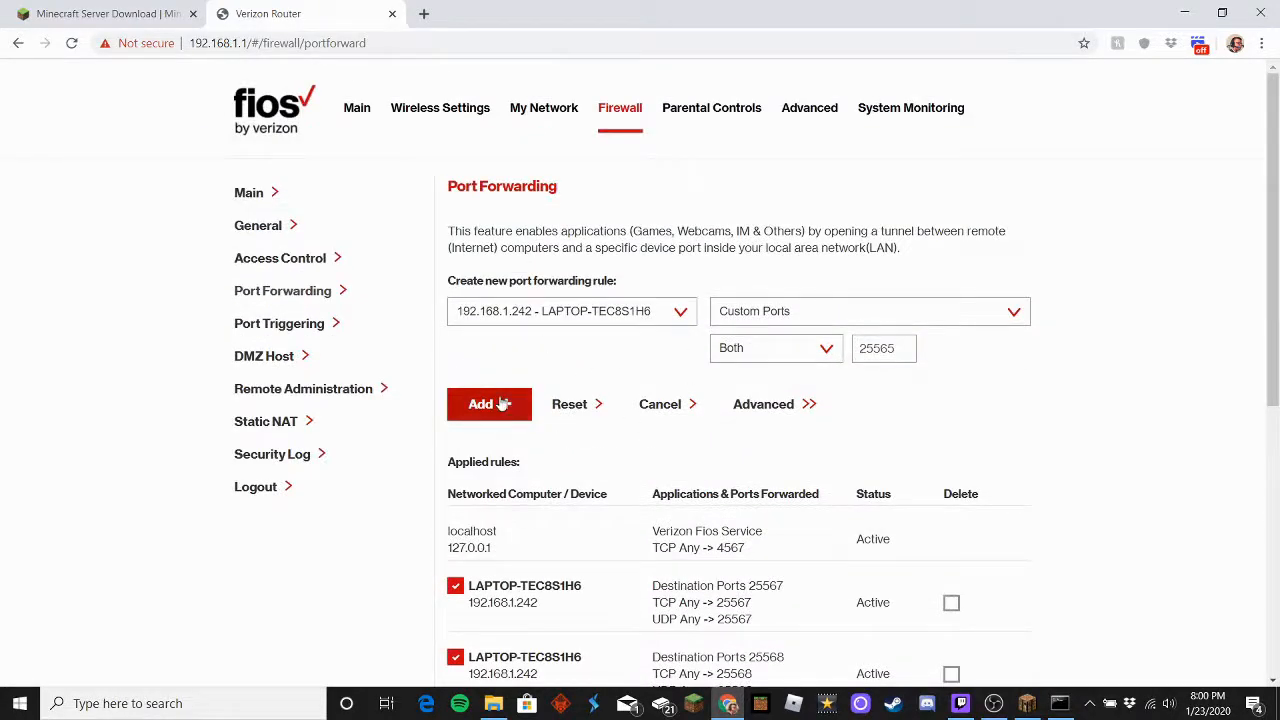
scroll(870, 422, "down", 3)
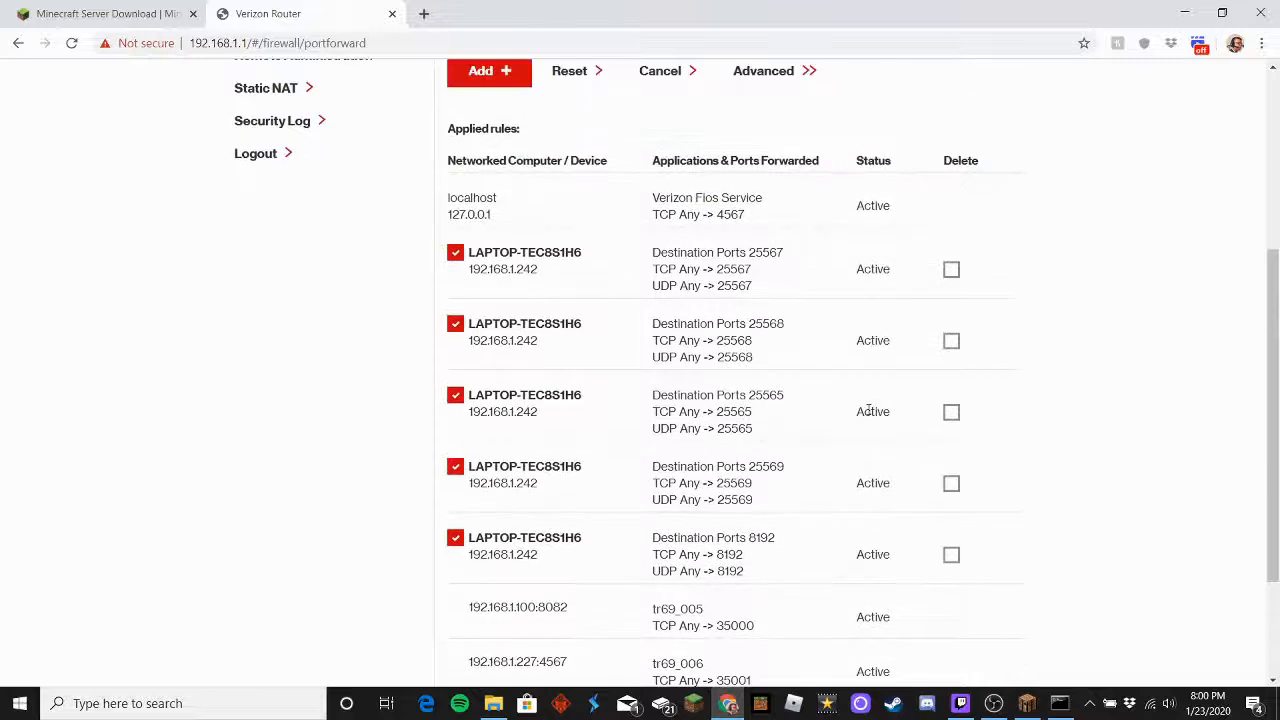
scroll(876, 514, "down", 2)
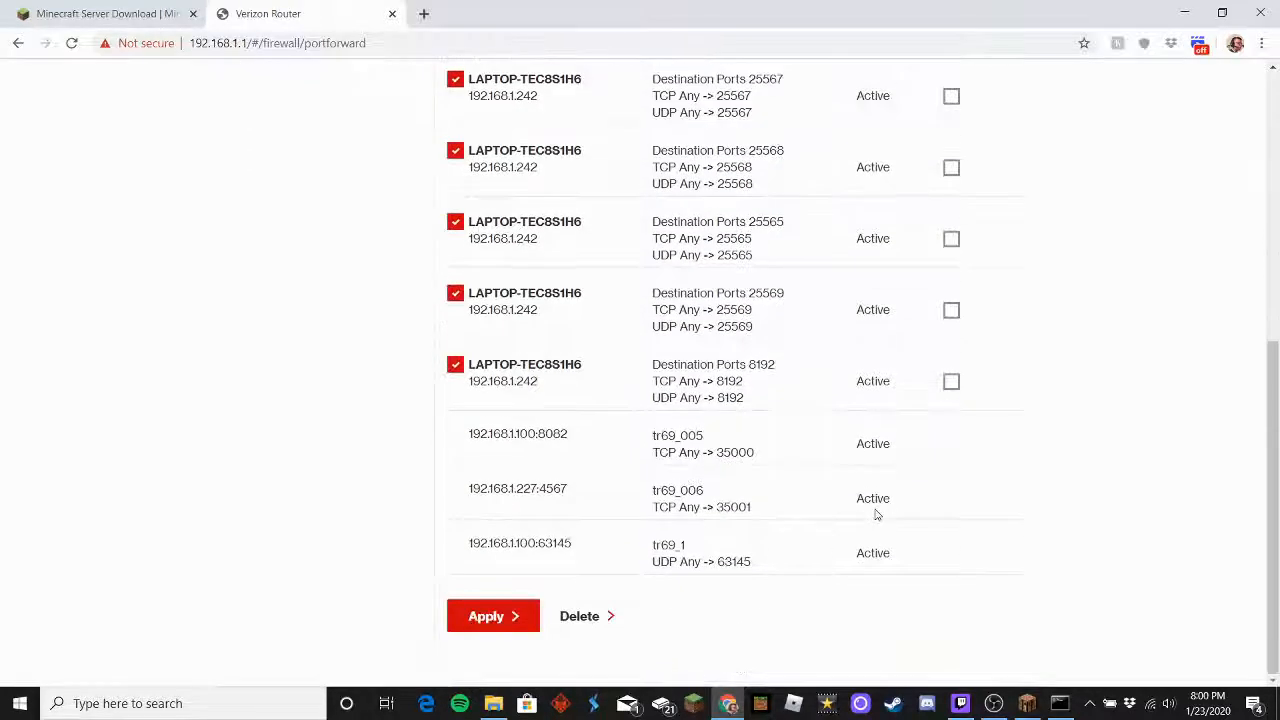
scroll(876, 514, "up", 5)
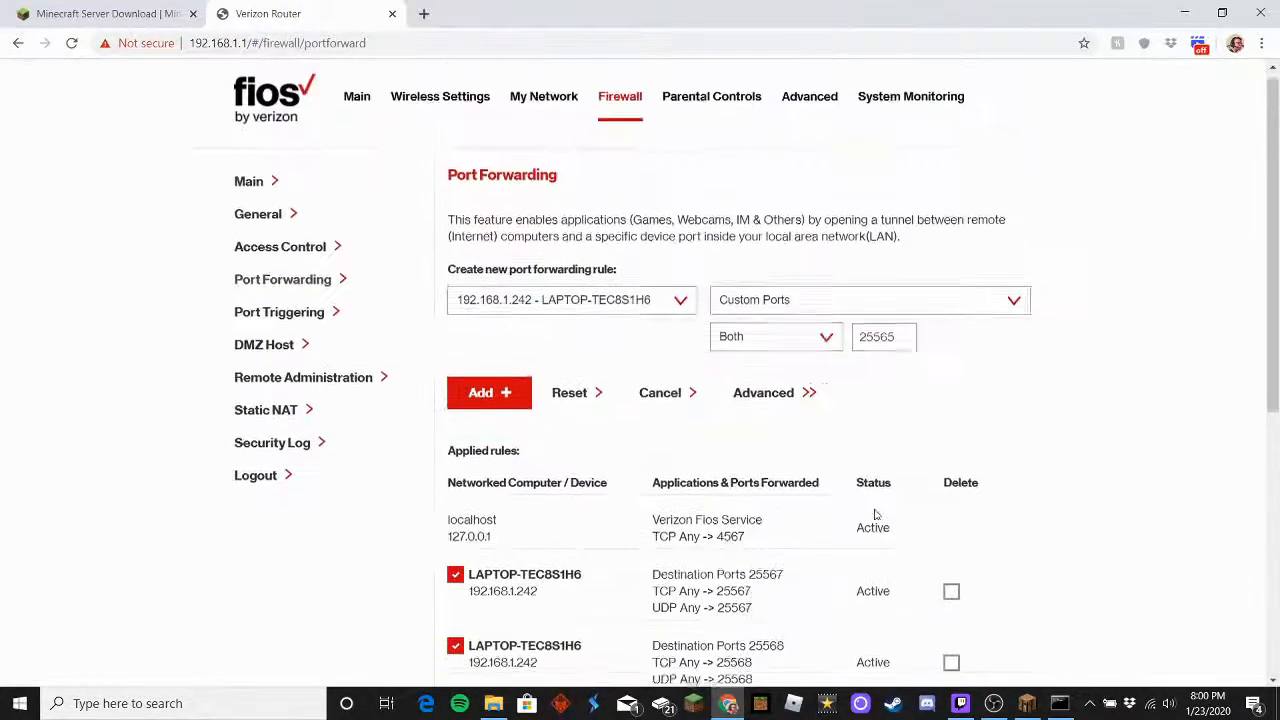
scroll(876, 514, "down", 3)
scroll(876, 514, "up", 3)
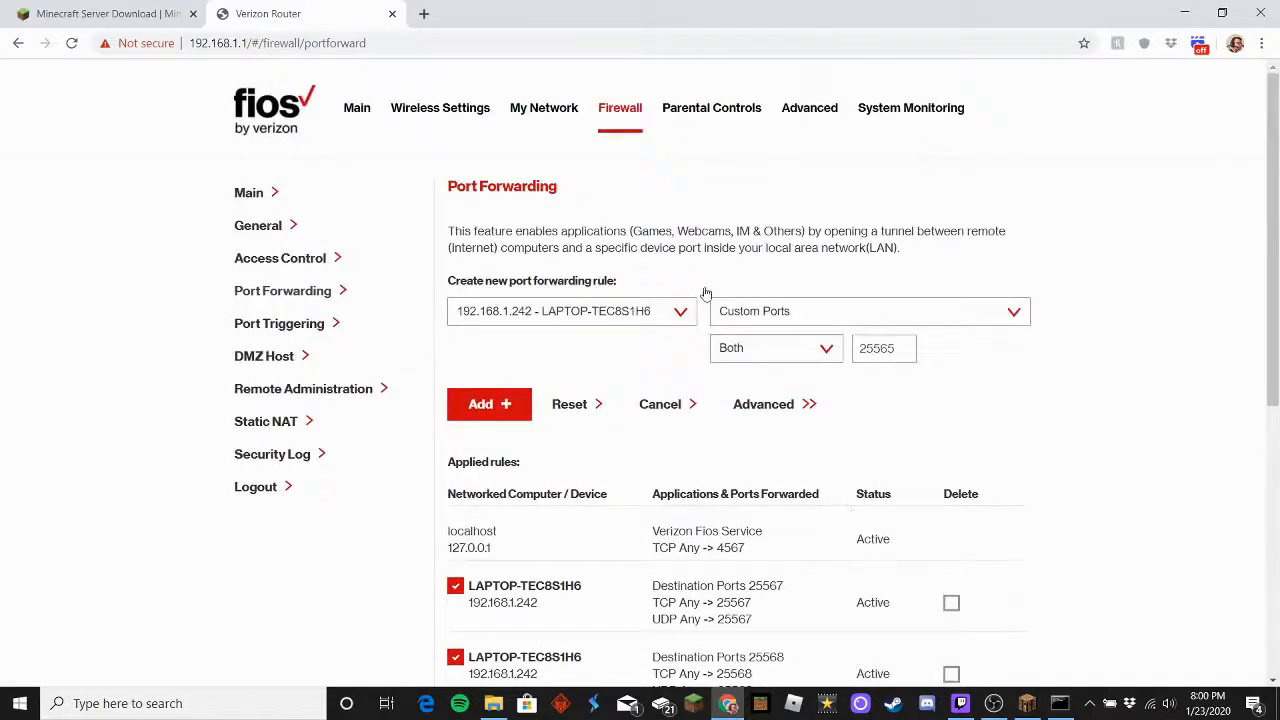
Close the router page and copy the computer's IPv4 address from the ipconfig output in Command Prompt
left_click(392, 14)
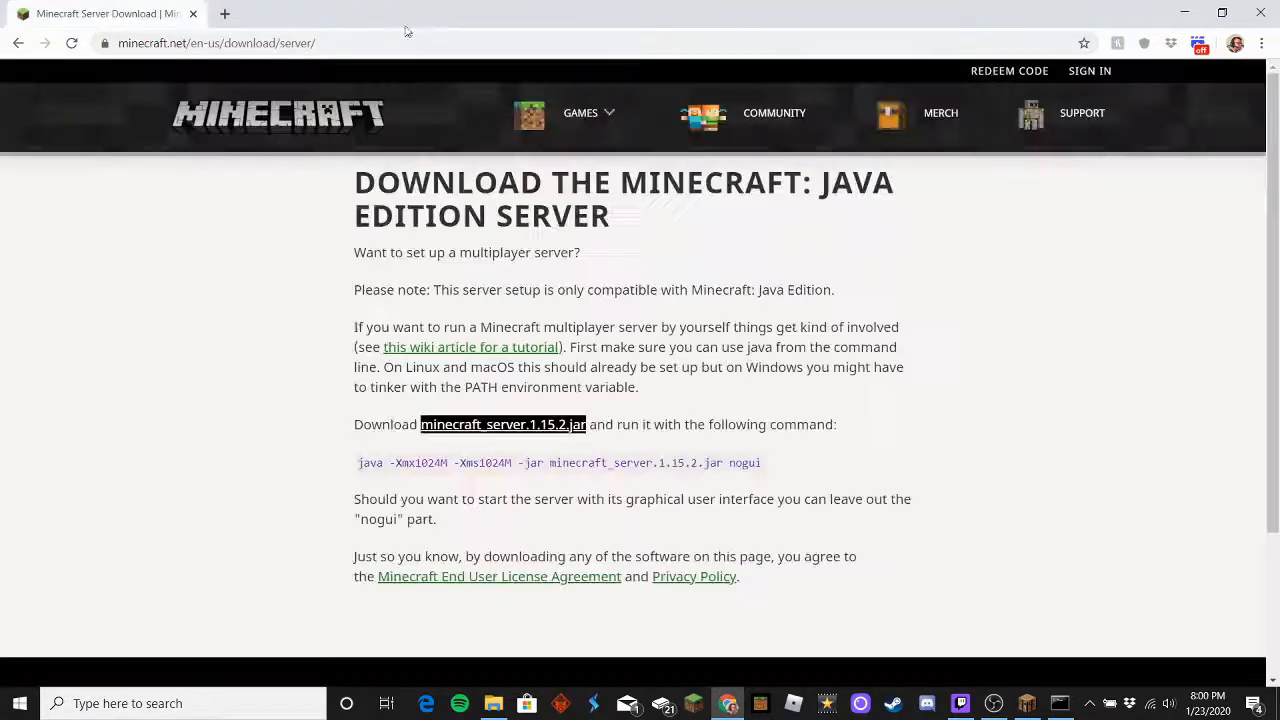
left_click(1183, 10)
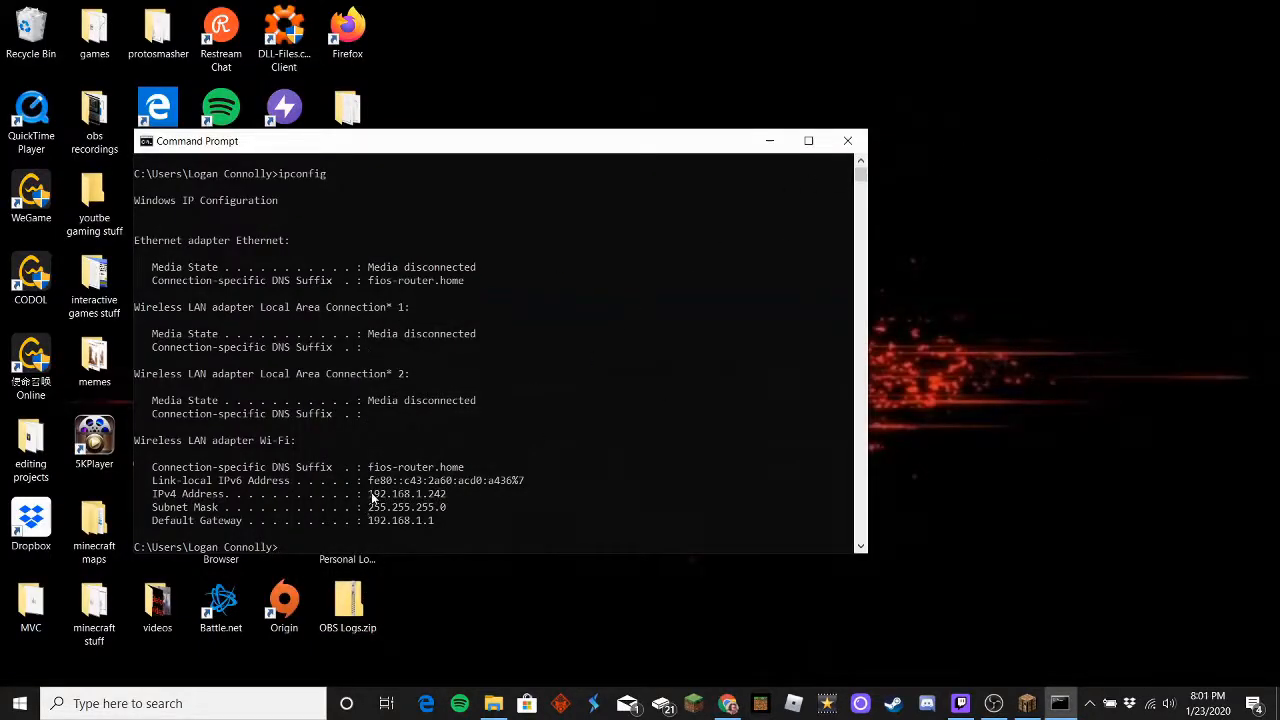
left_click_drag(369, 494, 443, 494)
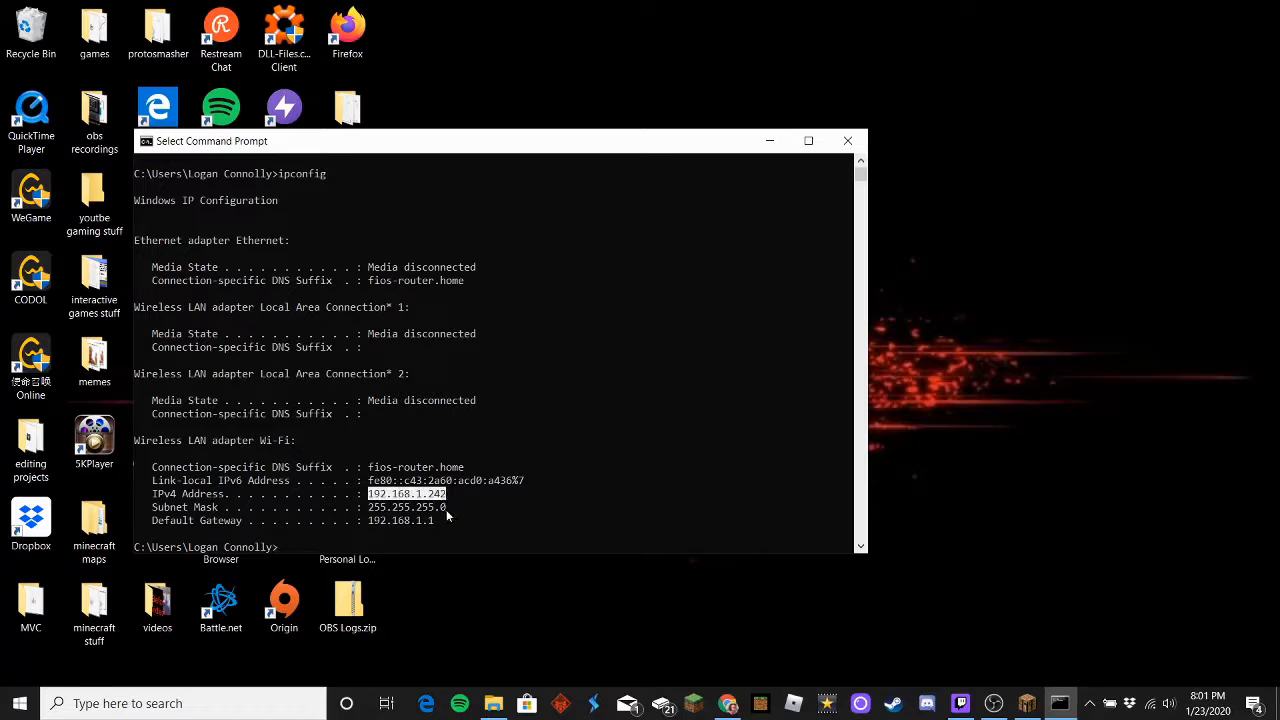
key("ctrl+c")
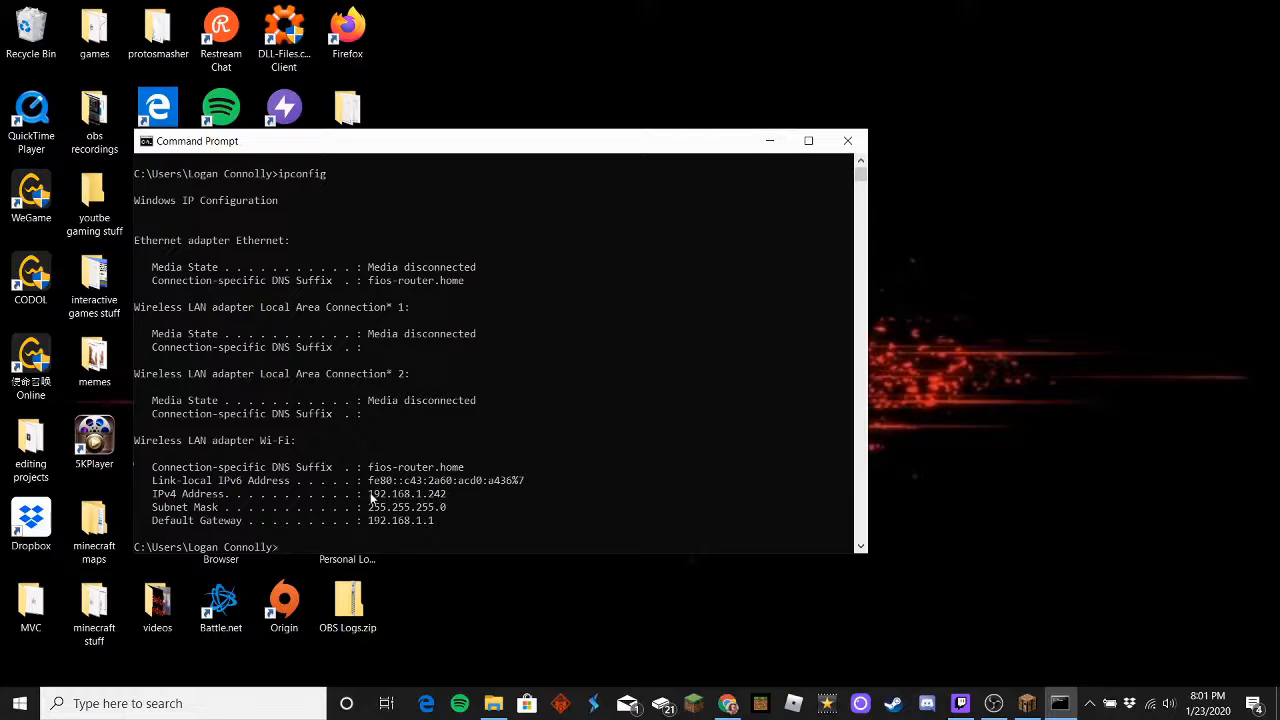
left_click(769, 141)
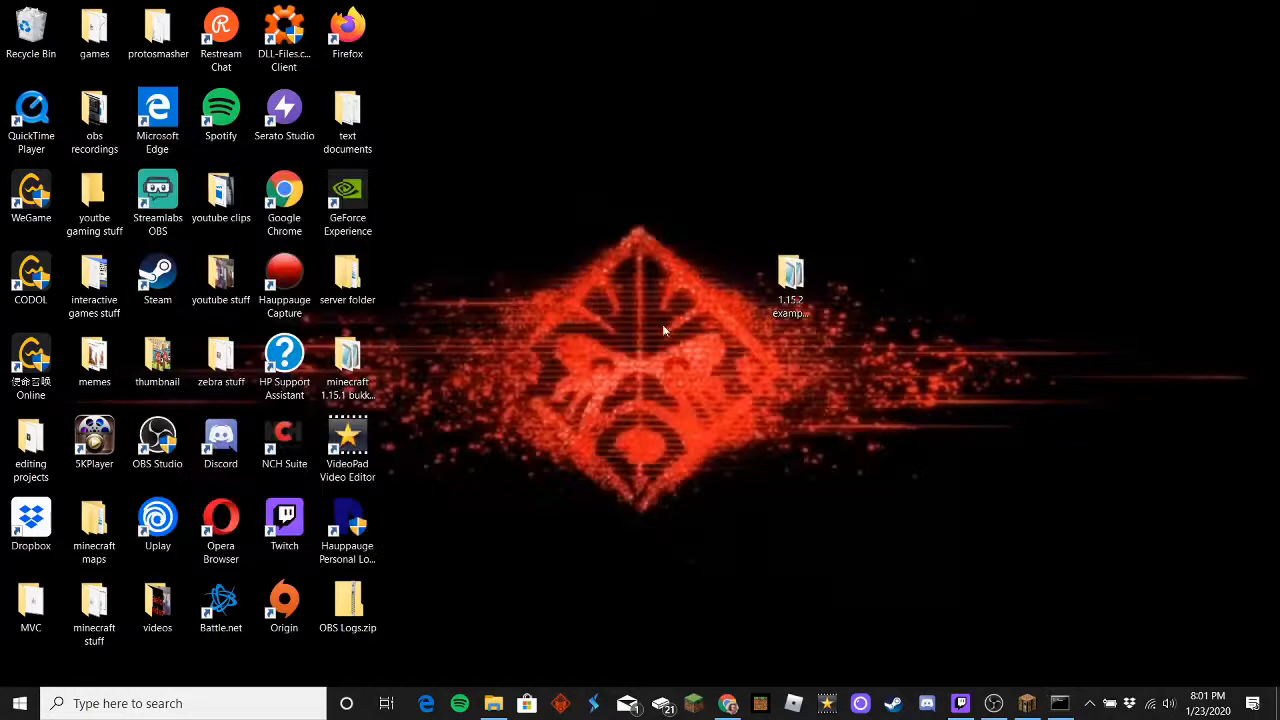
Start the server with run.bat from the 1.15.2 example server folder, then close the folder and minimize the server console
double_click(776, 287)
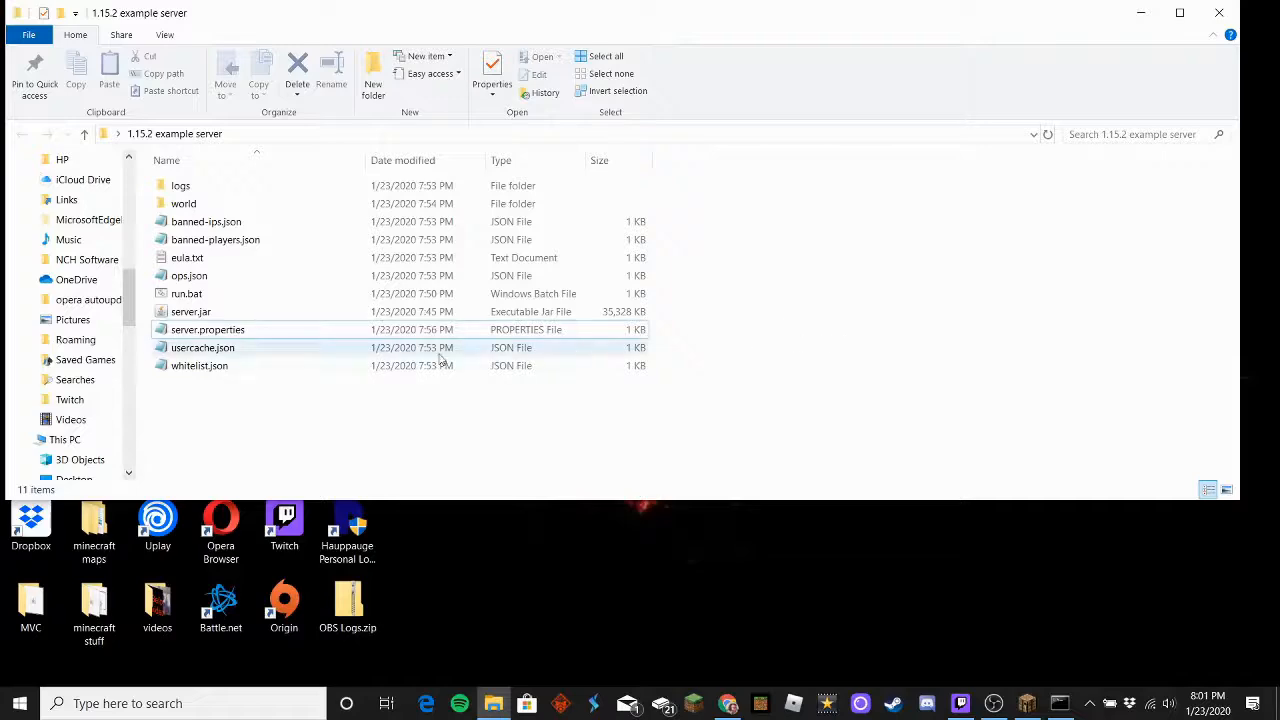
double_click(216, 294)
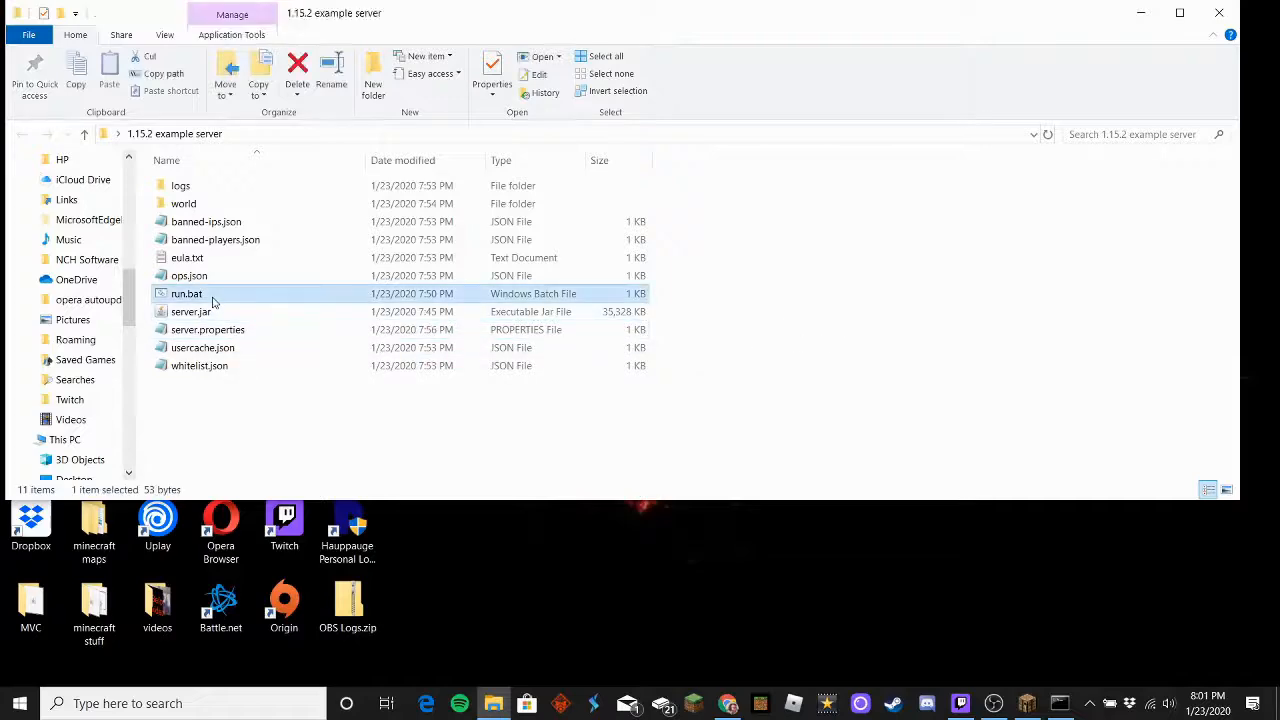
left_click(943, 323)
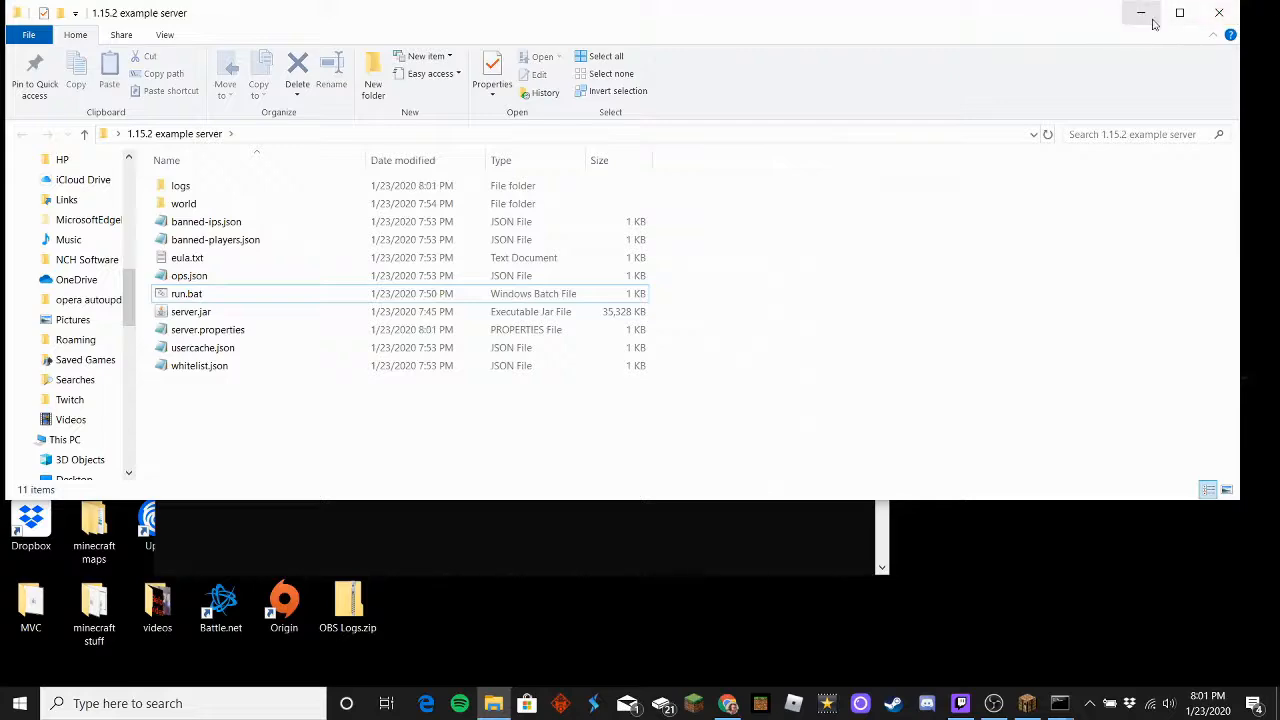
left_click(1210, 14)
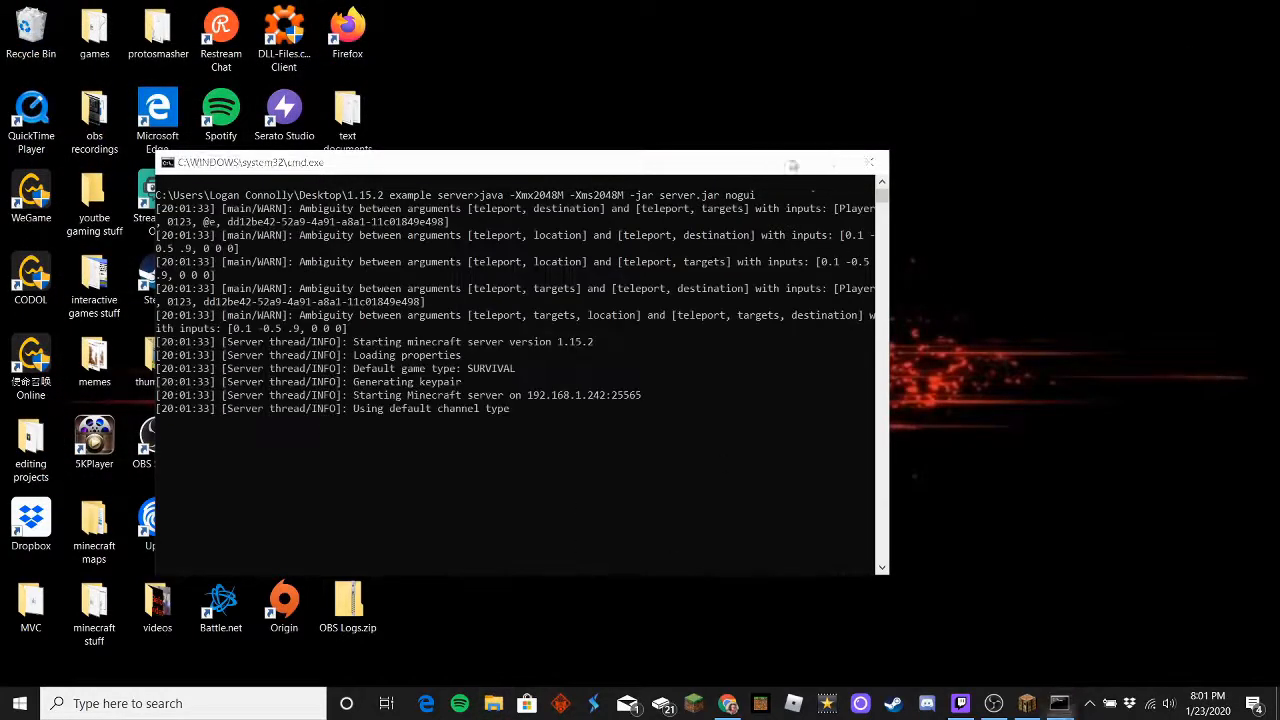
left_click(792, 165)
key("super+e")
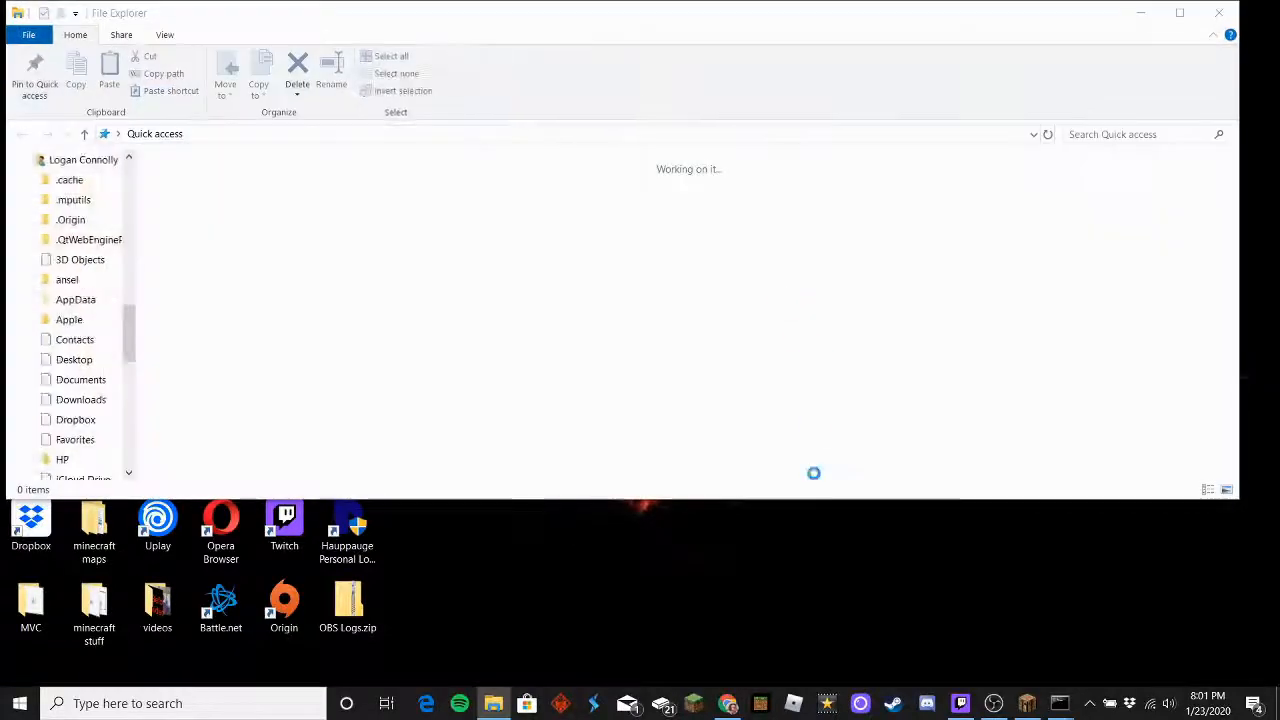
left_click(1239, 35)
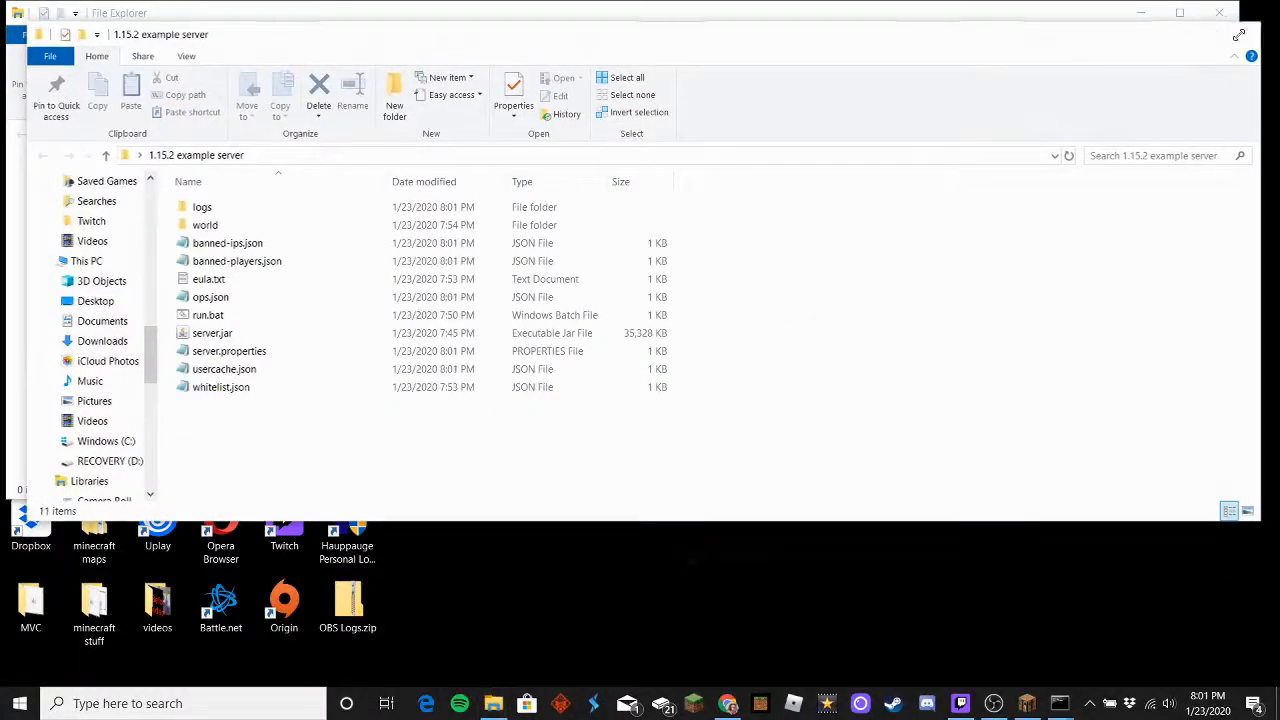
left_click(1219, 12)
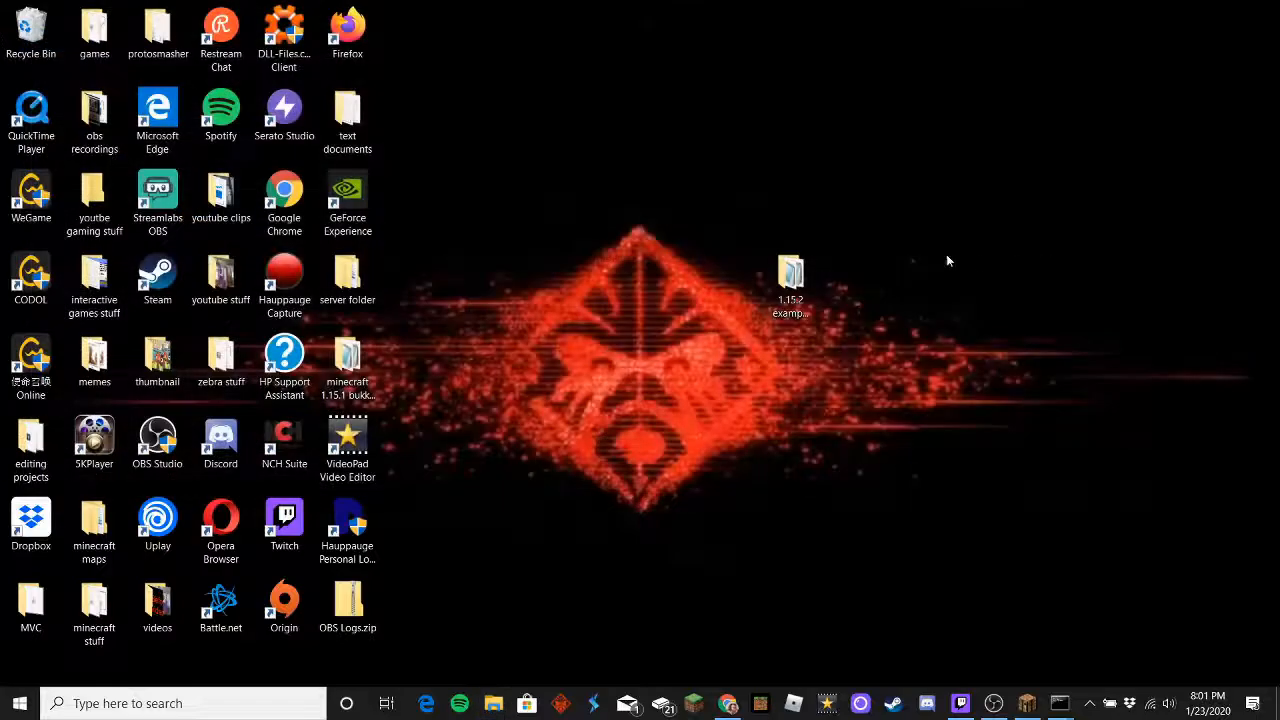
Reopen the 1.15.2 example server folder and close the Command Prompt window holding the ipconfig output
double_click(787, 271)
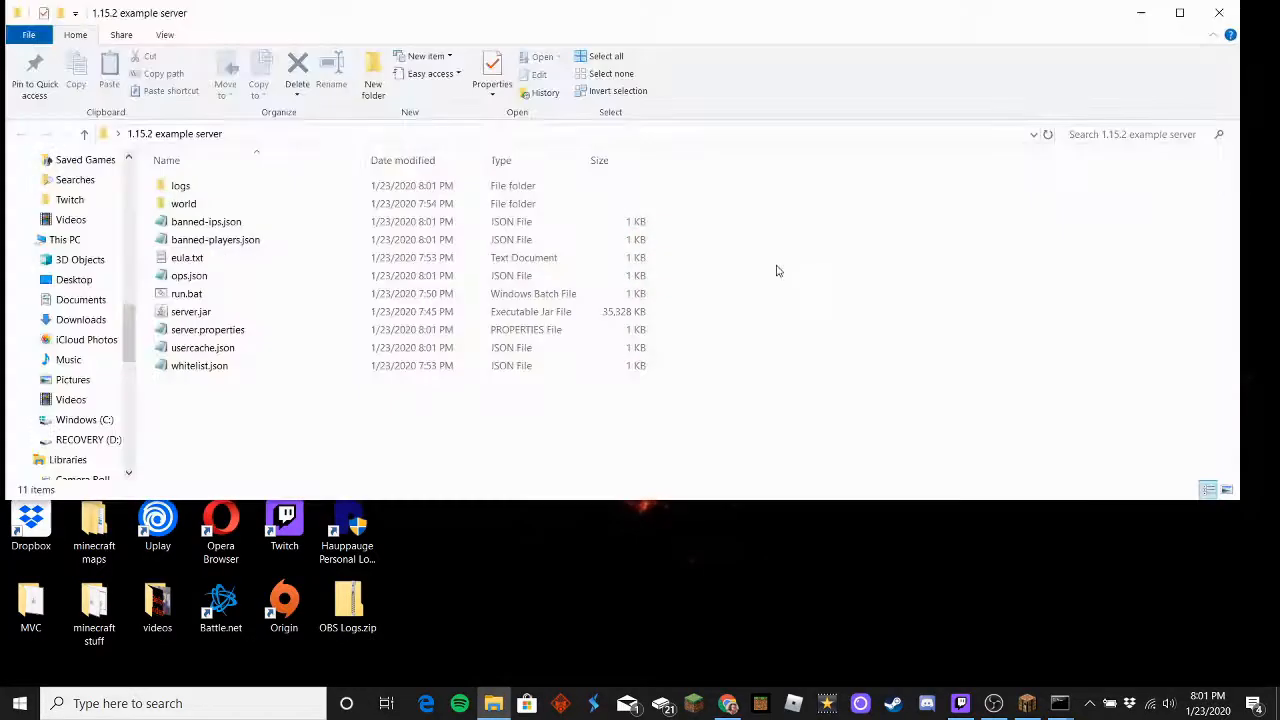
left_click(1060, 700)
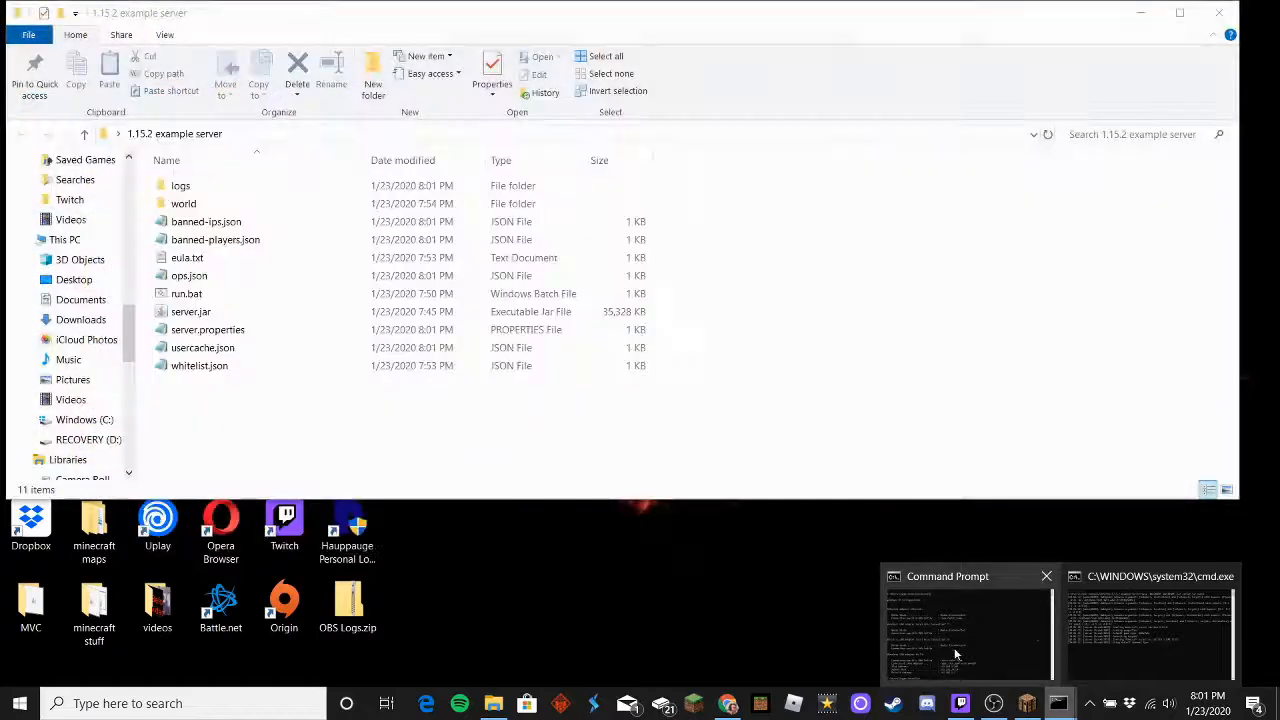
left_click(955, 654)
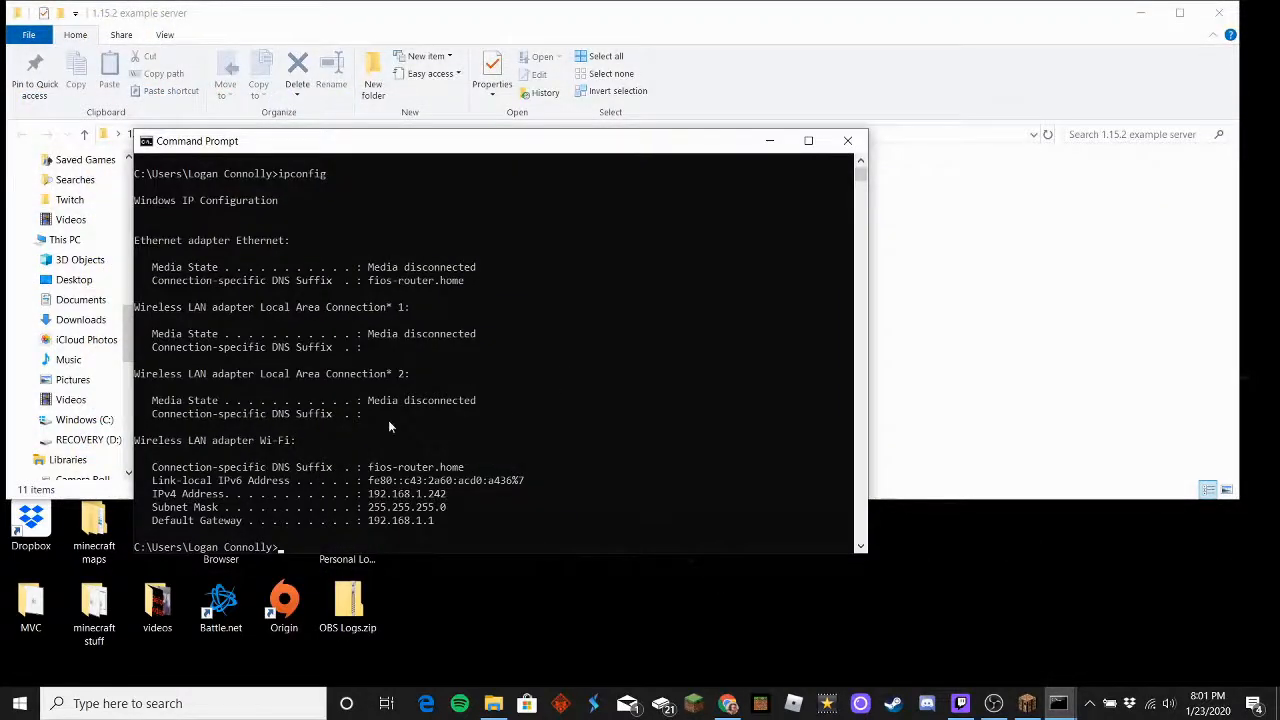
left_click(847, 140)
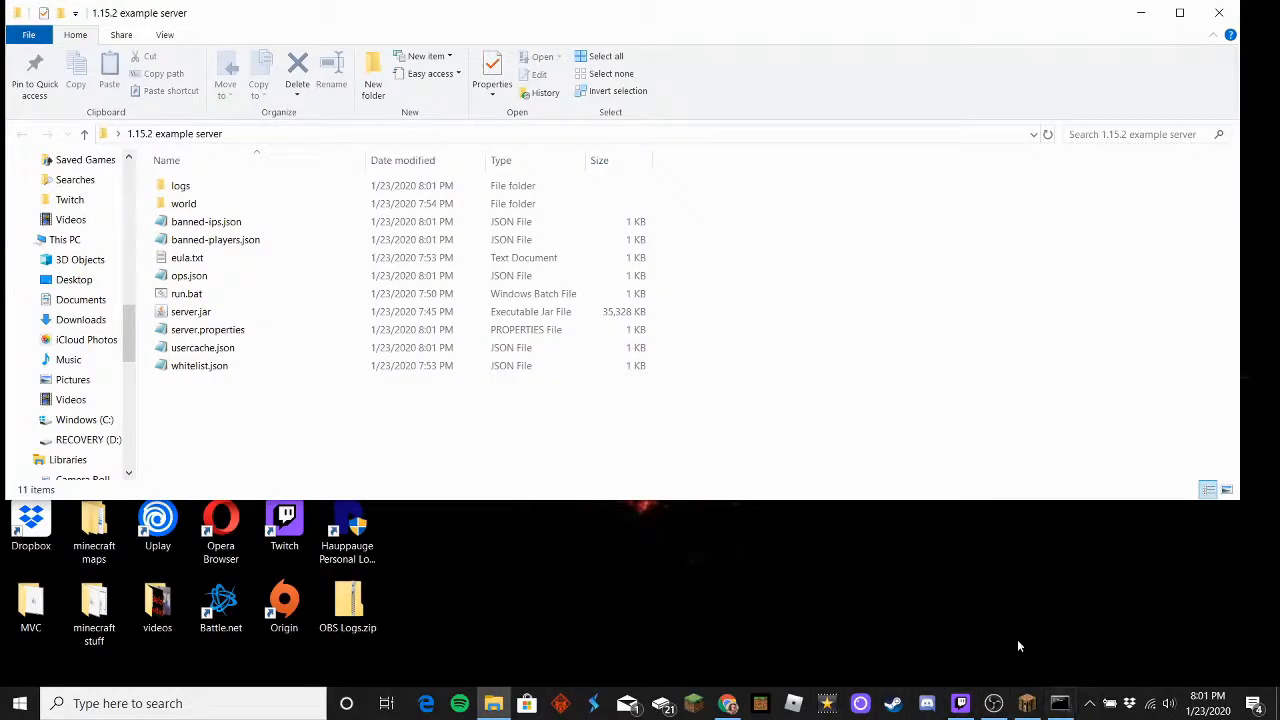
Review the startup log in the running server's console, from the launch command to its last line
left_click(1060, 703)
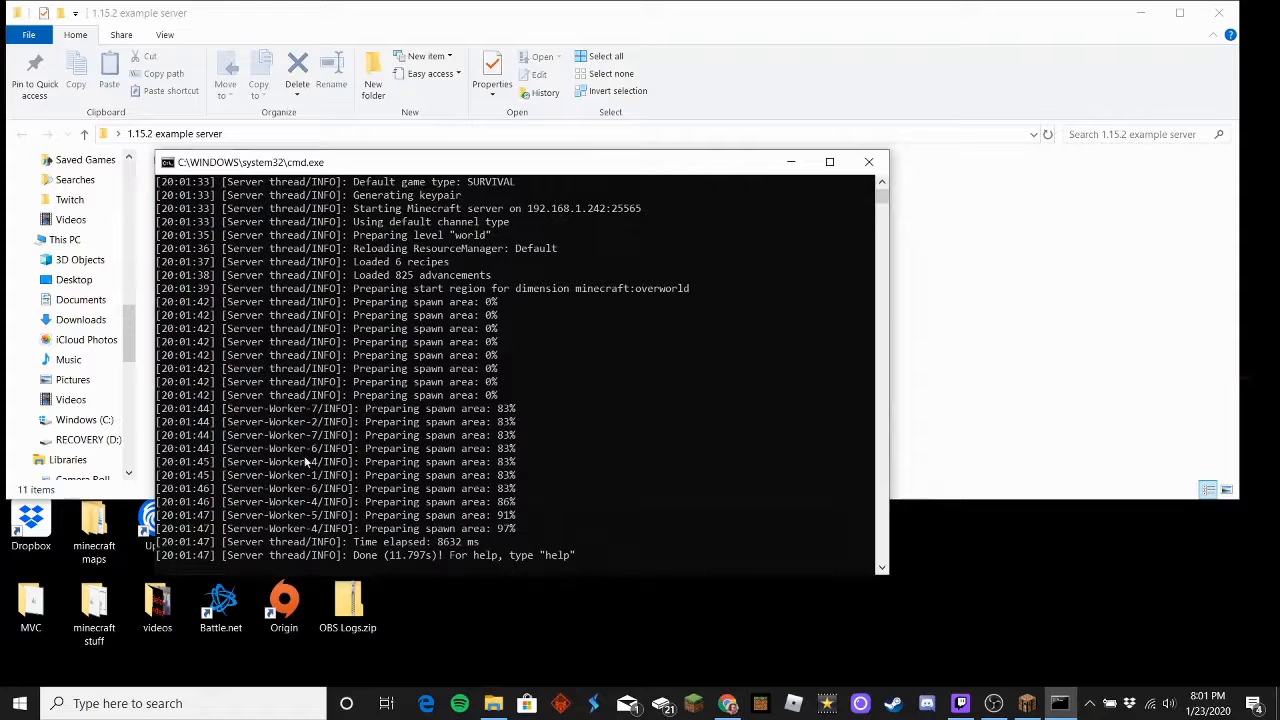
scroll(397, 455, "up", 5)
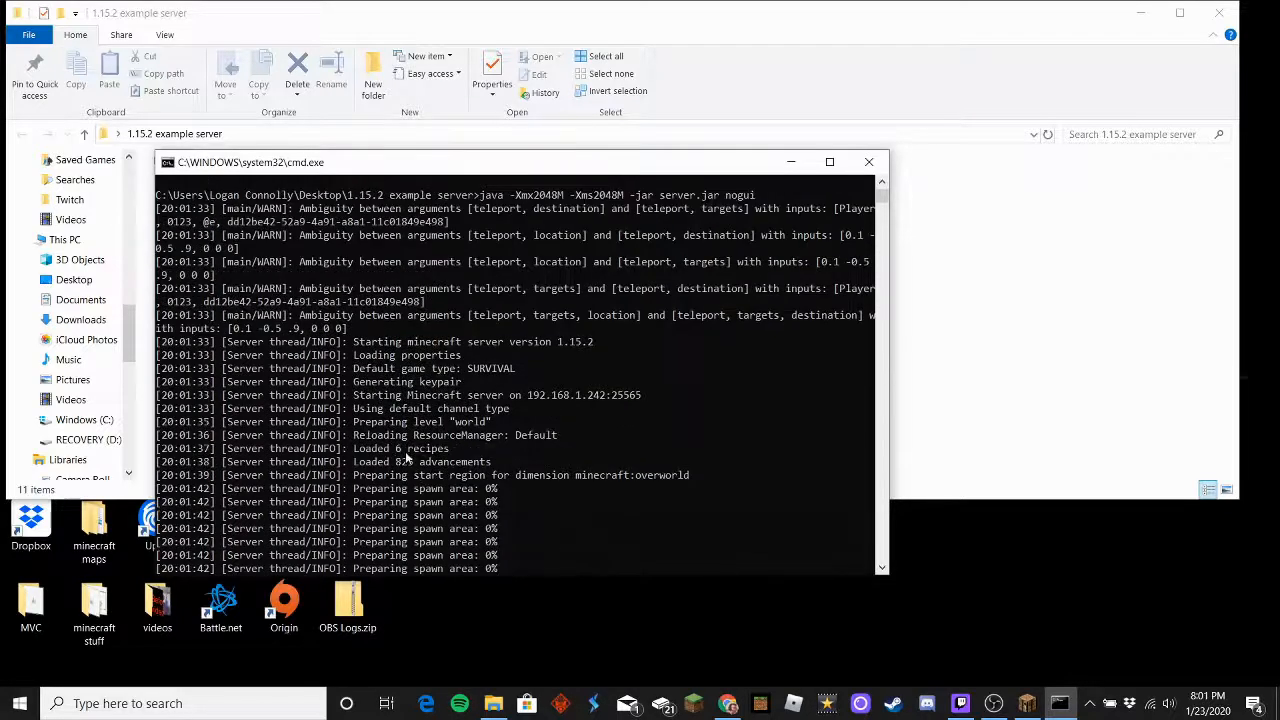
scroll(480, 392, "down", 6)
scroll(479, 391, "up", 1)
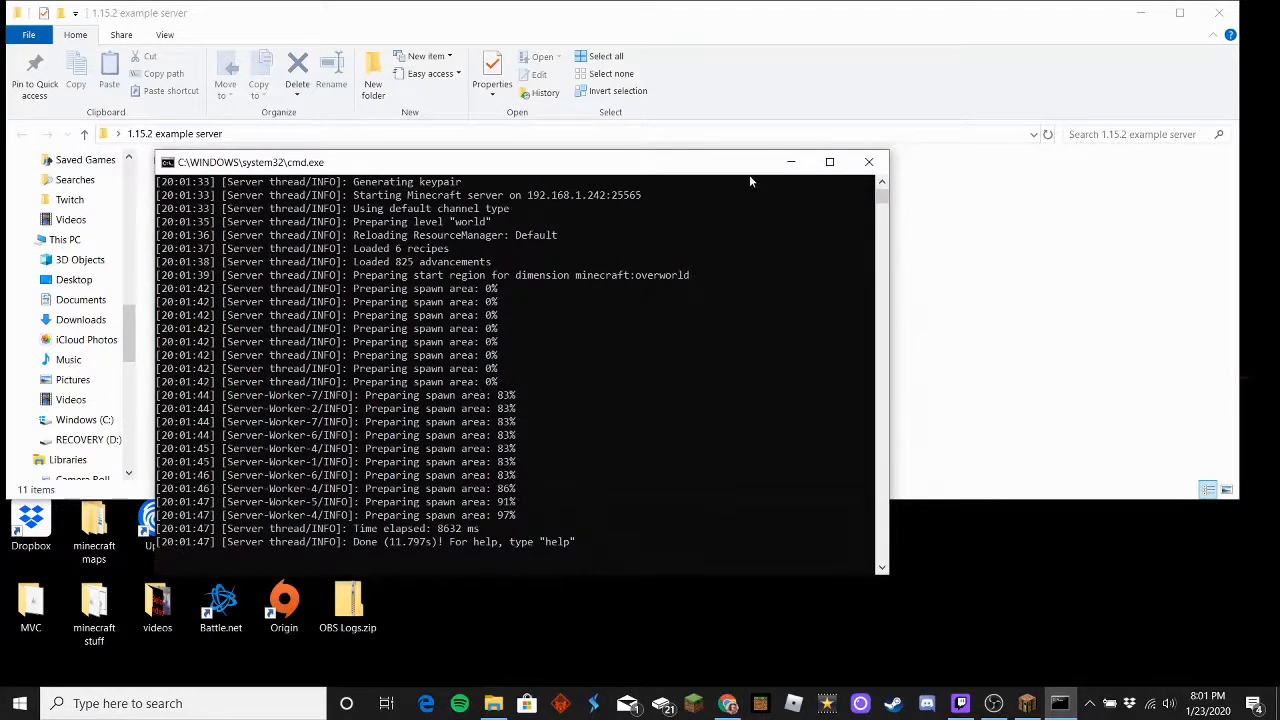
left_click(790, 162)
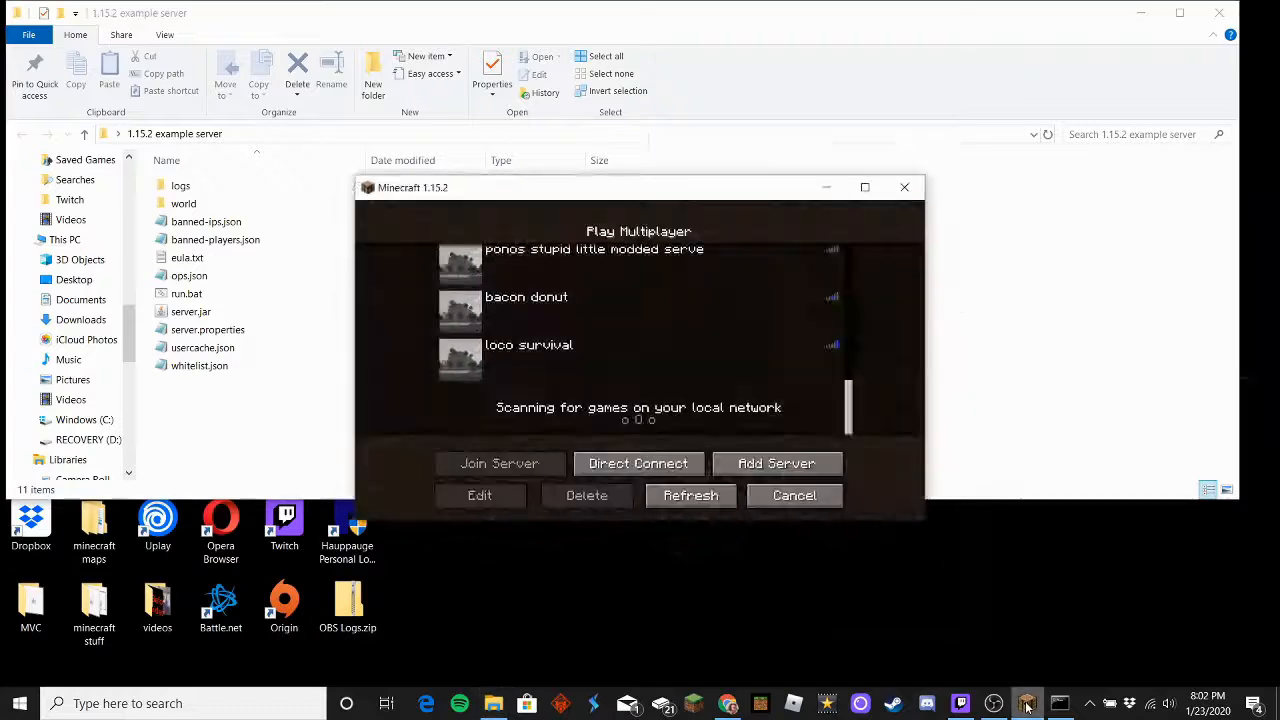
Switch to Minecraft, refresh the multiplayer server list and select the loco survival entry at its end
left_click(1027, 703)
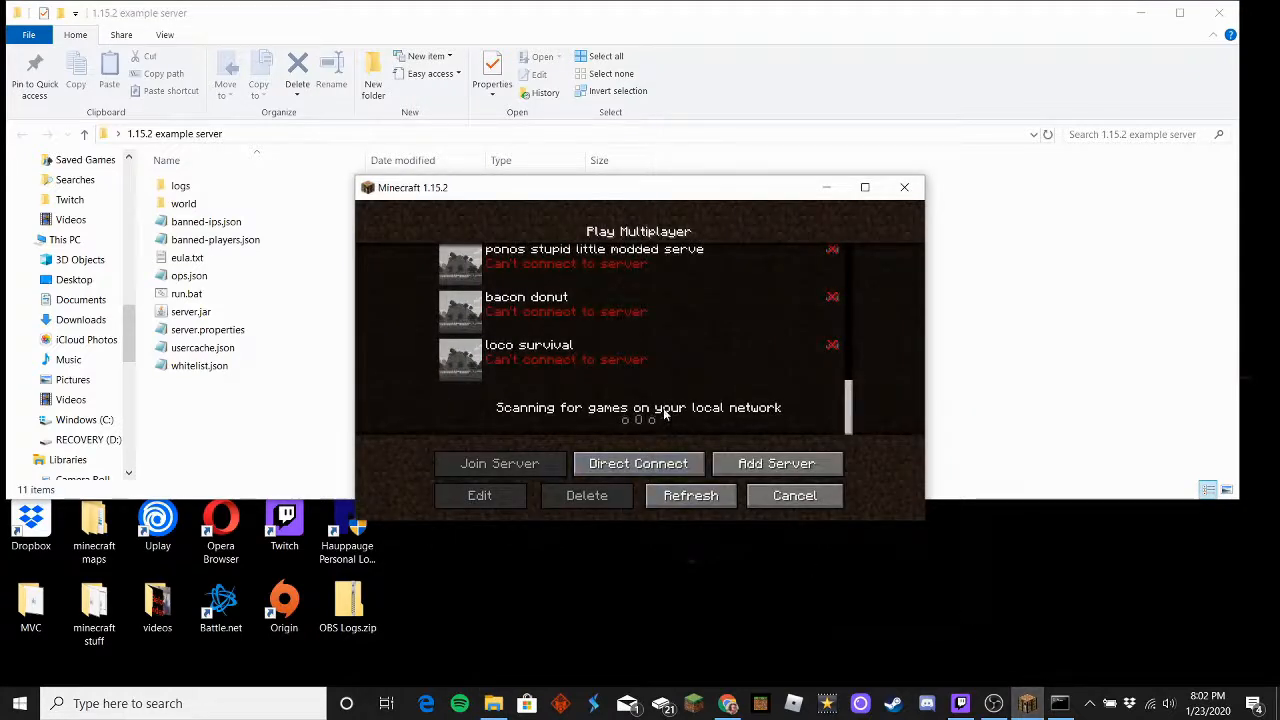
left_click(690, 495)
scroll(612, 300, "down", 5)
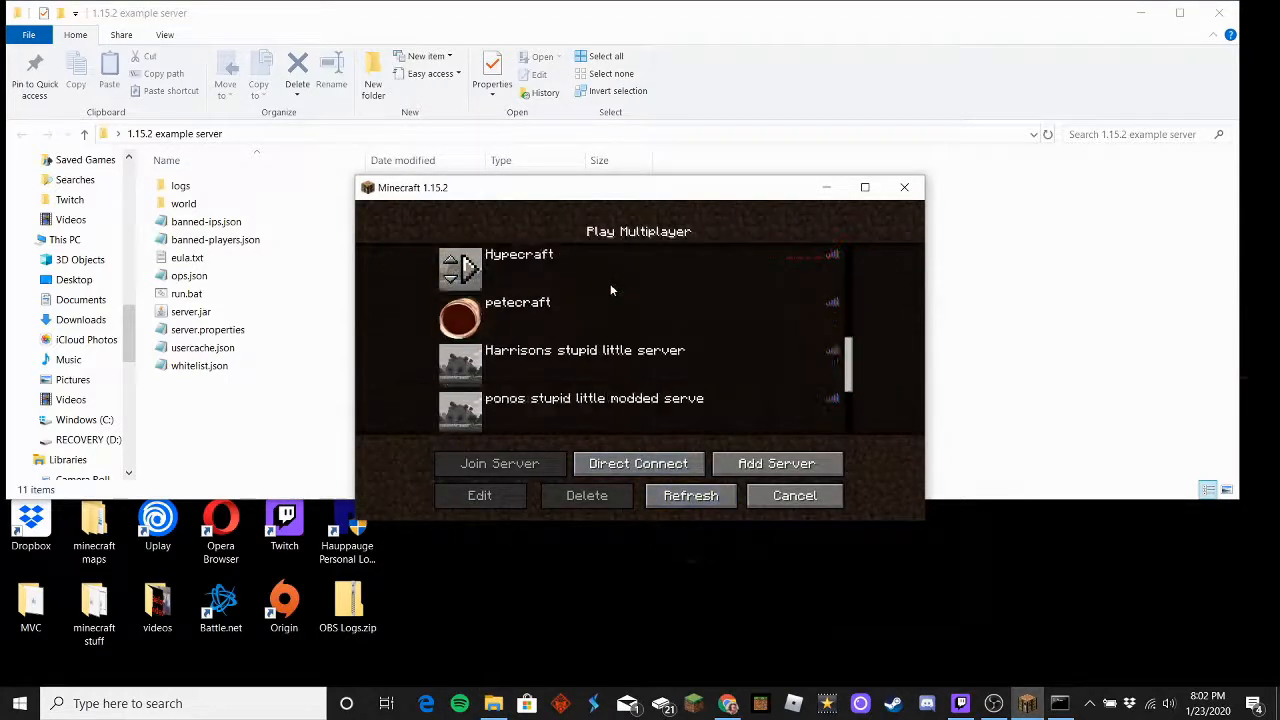
scroll(614, 292, "down", 3)
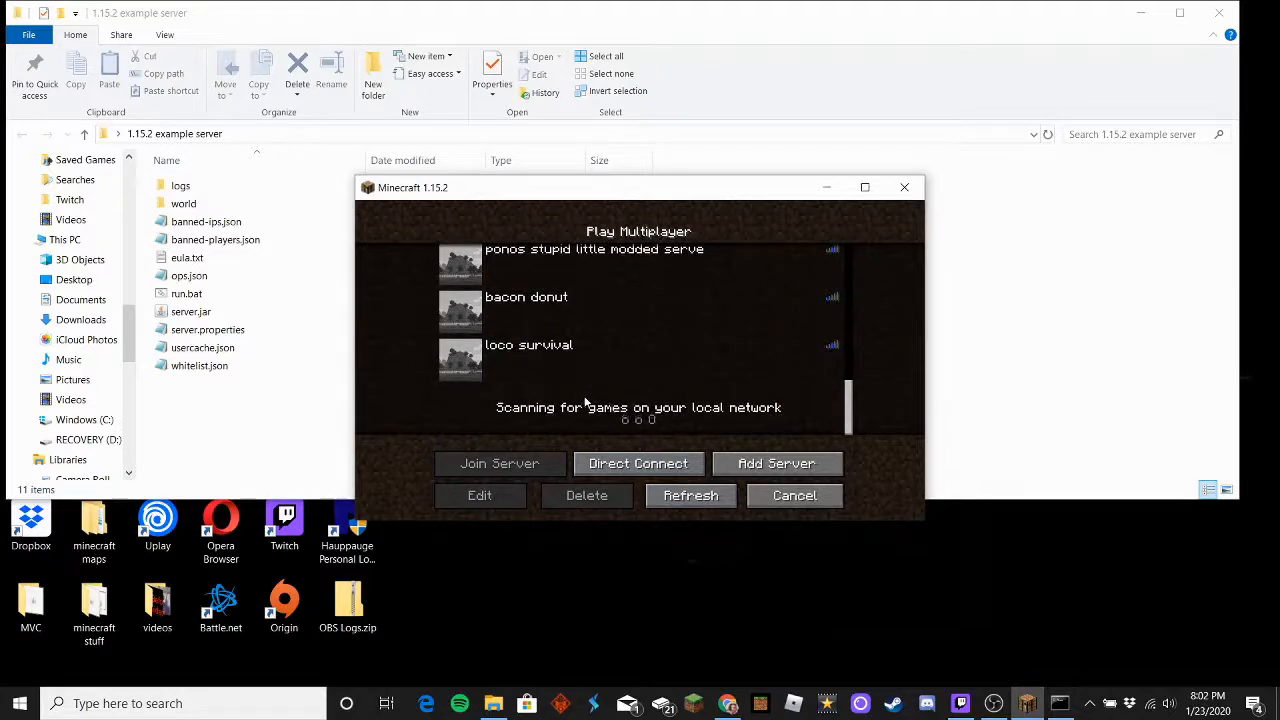
left_click(522, 365)
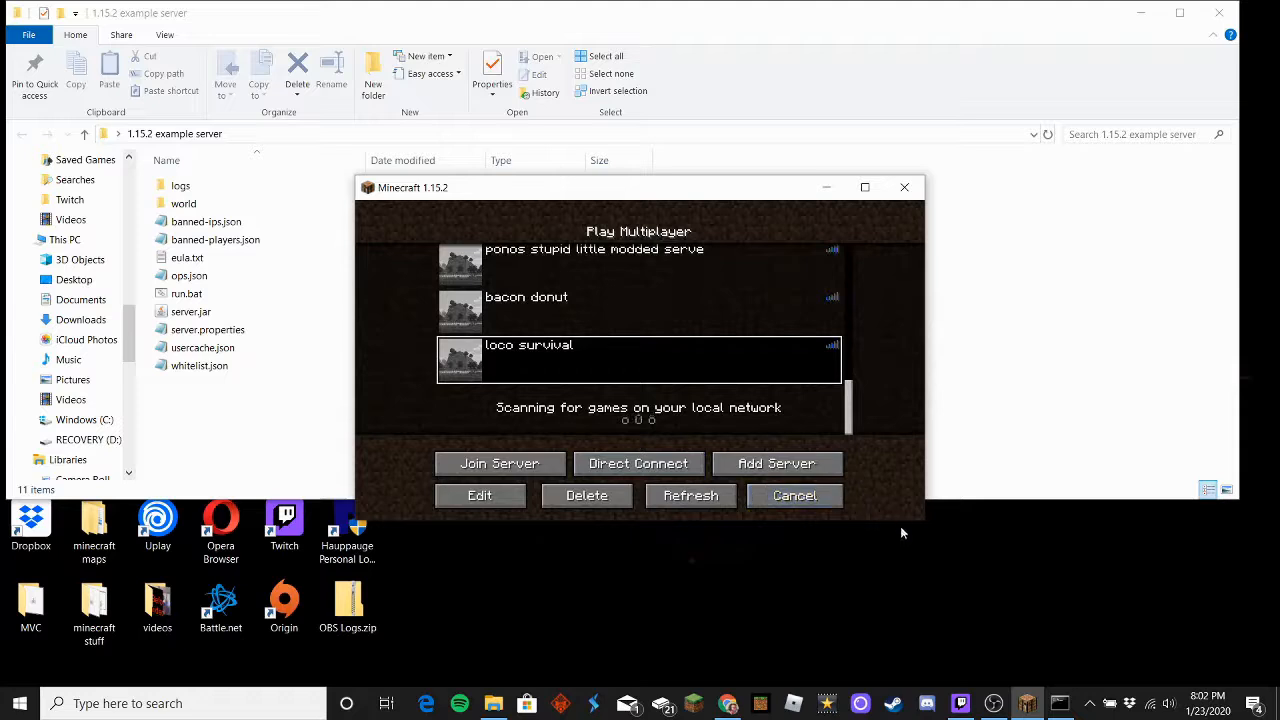
Join the server by direct connection, replacing the stored server address with 192.168.1.242
left_click(662, 464)
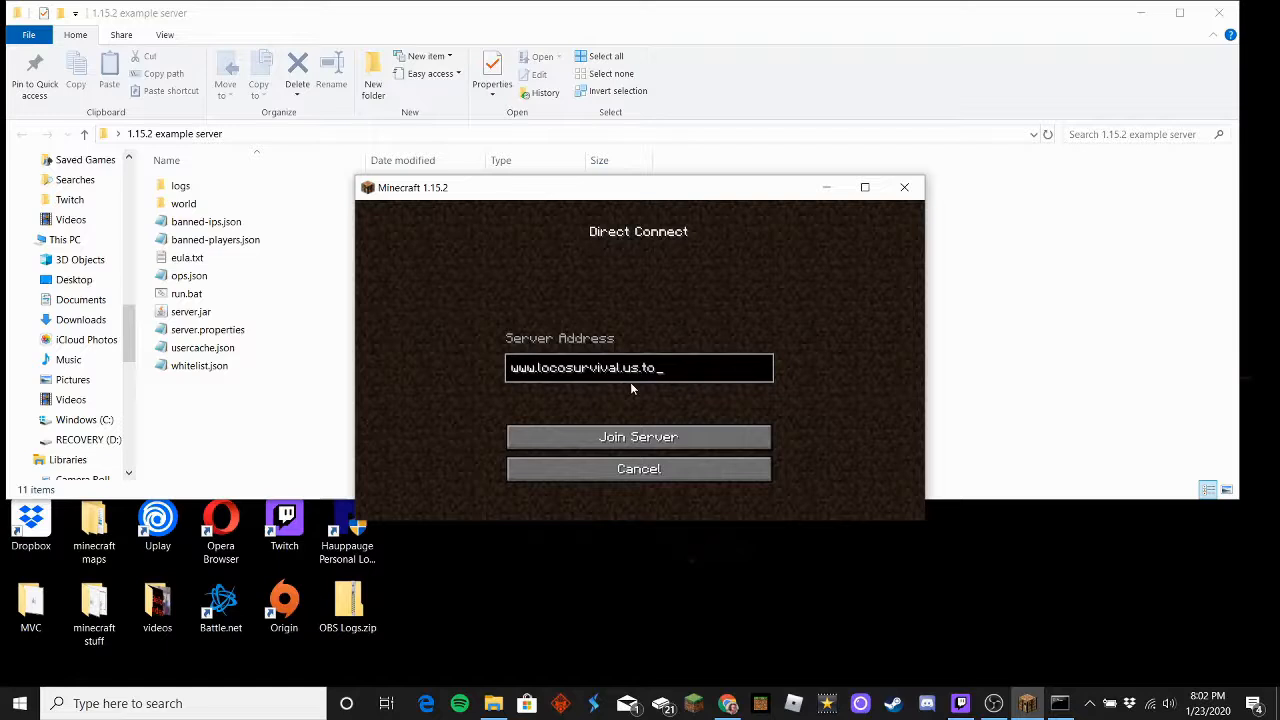
key("BackSpace")
key("BackSpace")
key("BackSpace")
key("BackSpace")
key("BackSpace")
key("BackSpace")
key("BackSpace")
key("BackSpace")
key("BackSpace")
key("BackSpace")
key("BackSpace")
key("BackSpace")
key("BackSpace")
key("BackSpace")
key("BackSpace")
key("BackSpace")
key("BackSpace")
key("BackSpace")
key("BackSpace")
key("BackSpace")
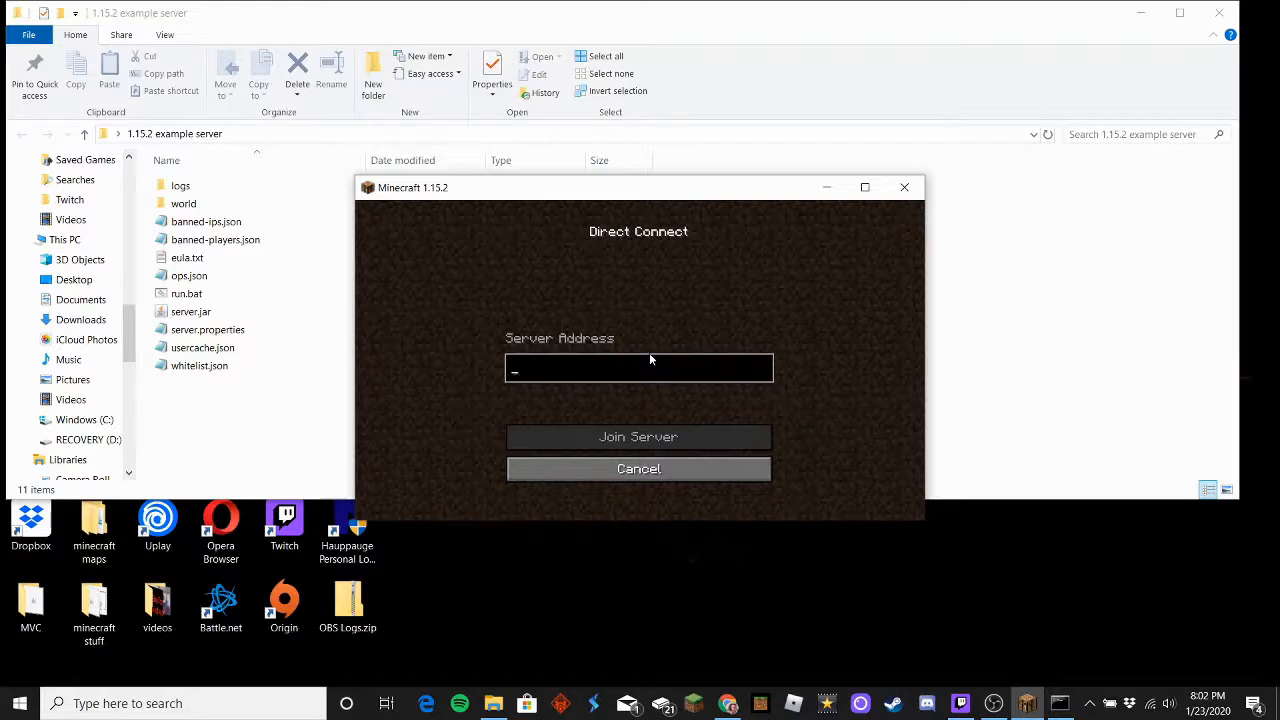
type("192.168.1.242")
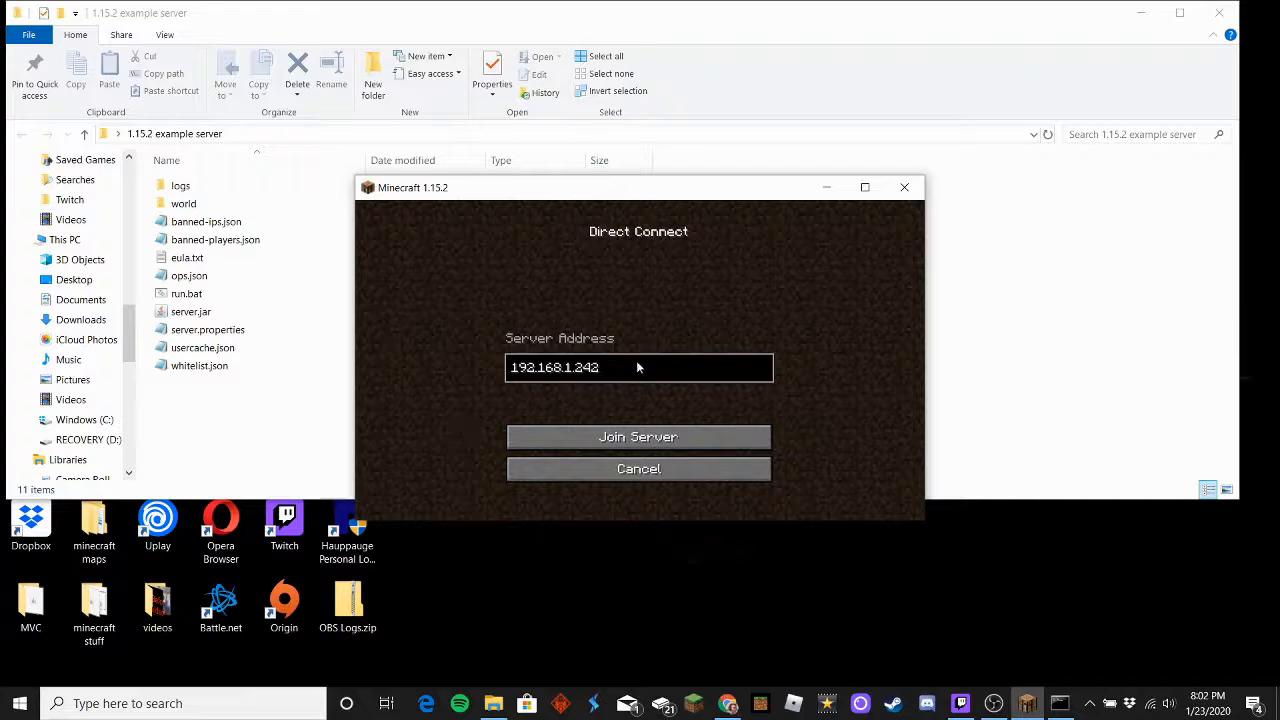
left_click(624, 439)
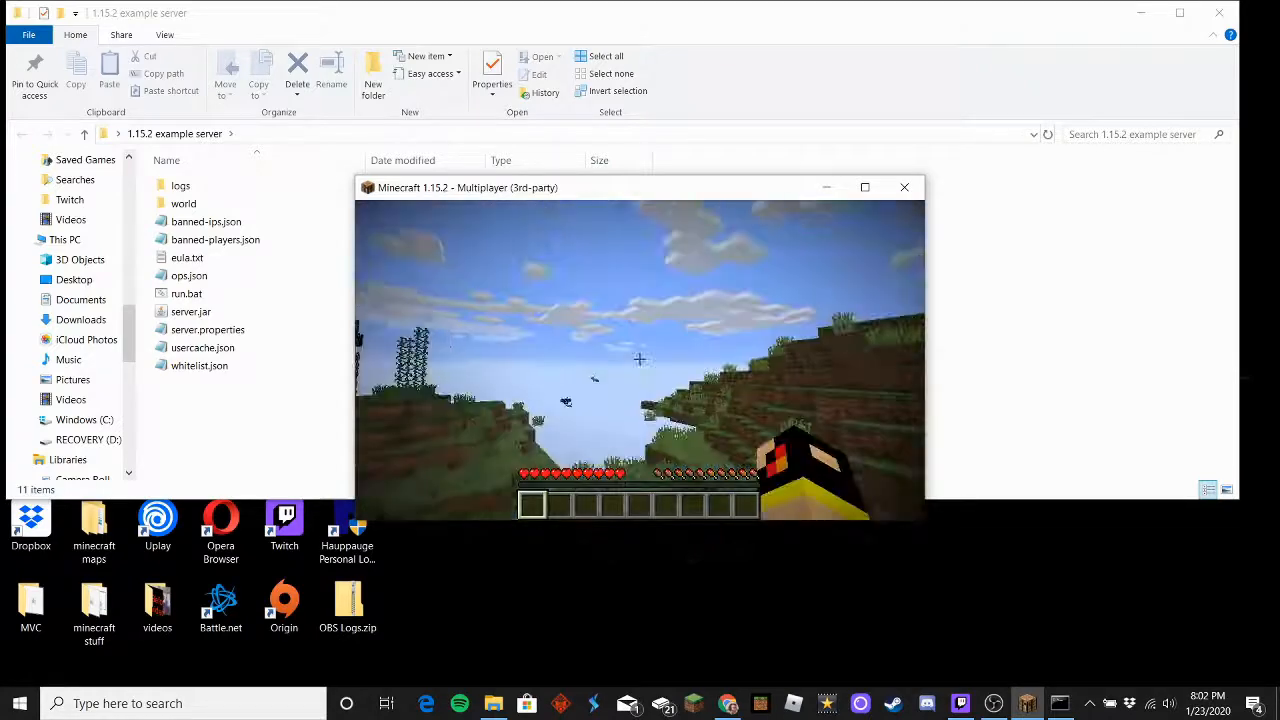
Walk around the spawn area of the server world and try the /seed command in chat
key("w")
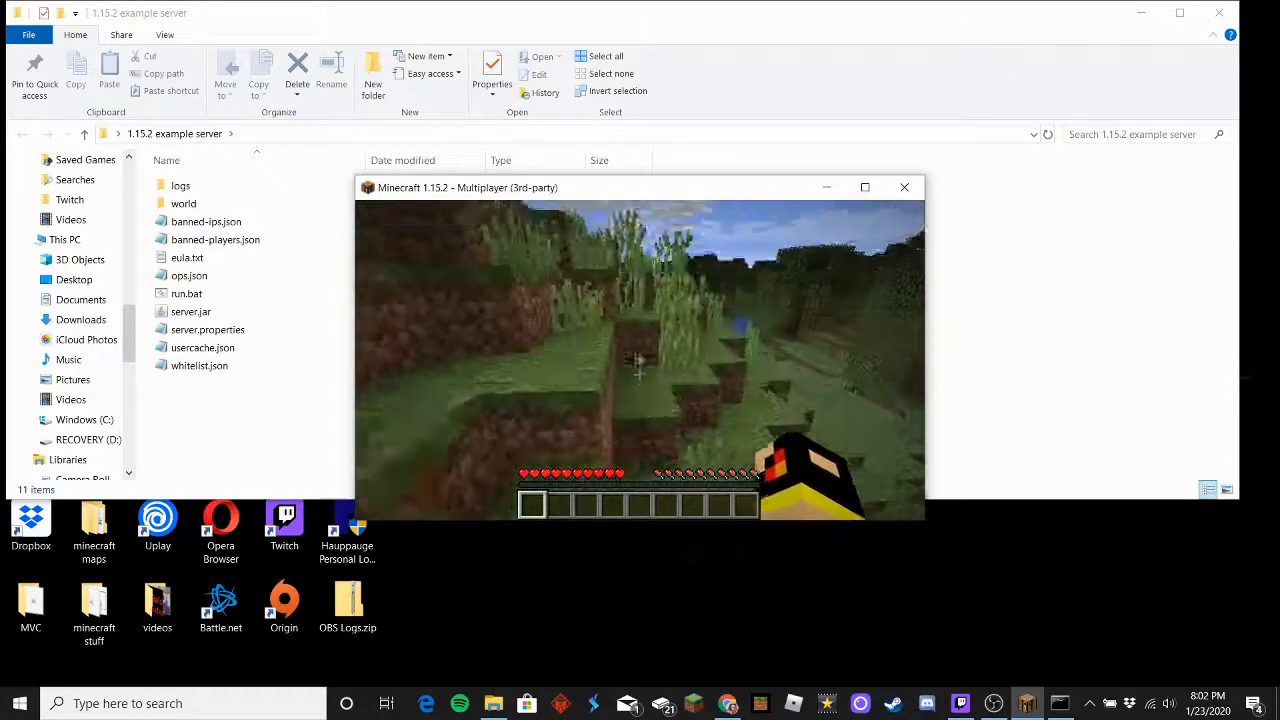
key("w")
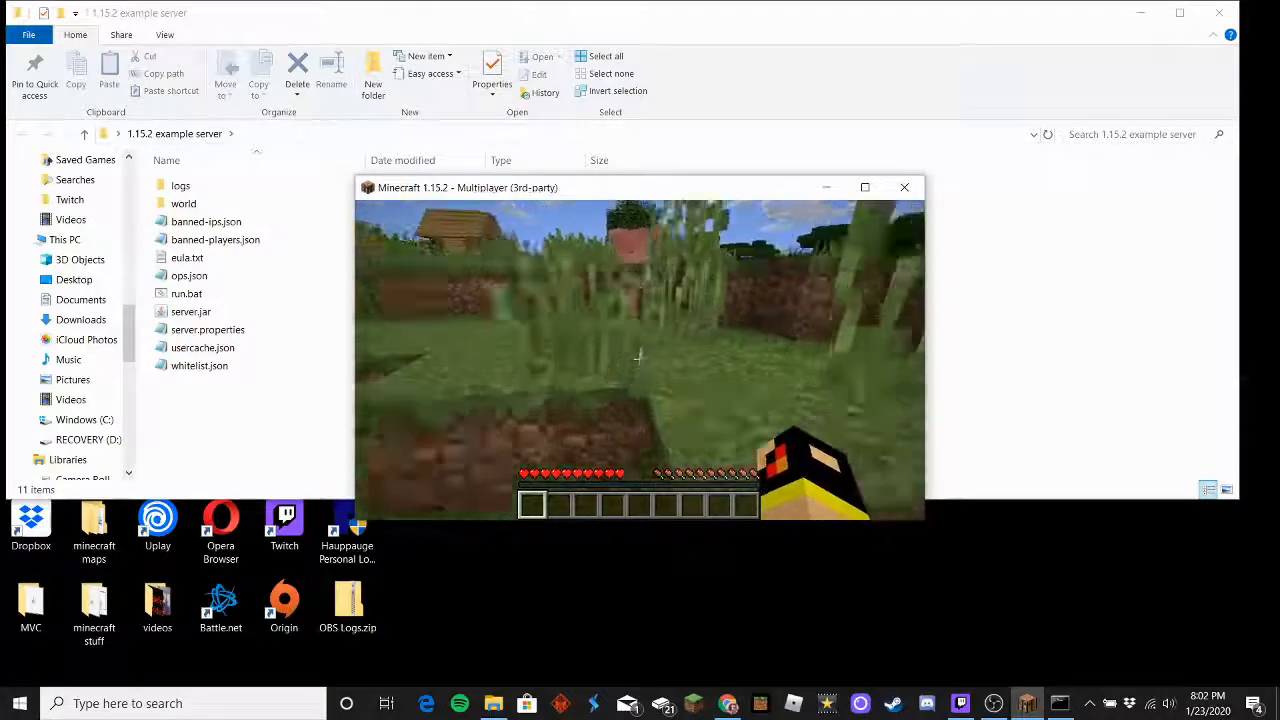
key("w")
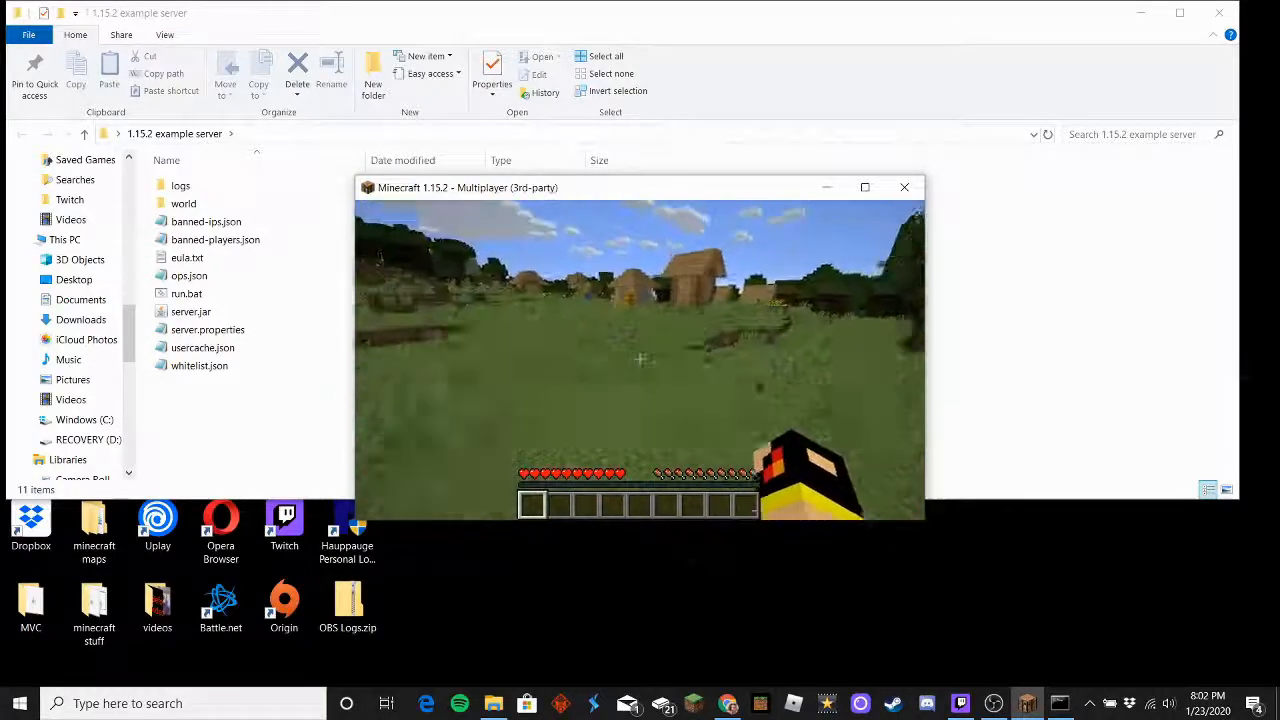
key("w")
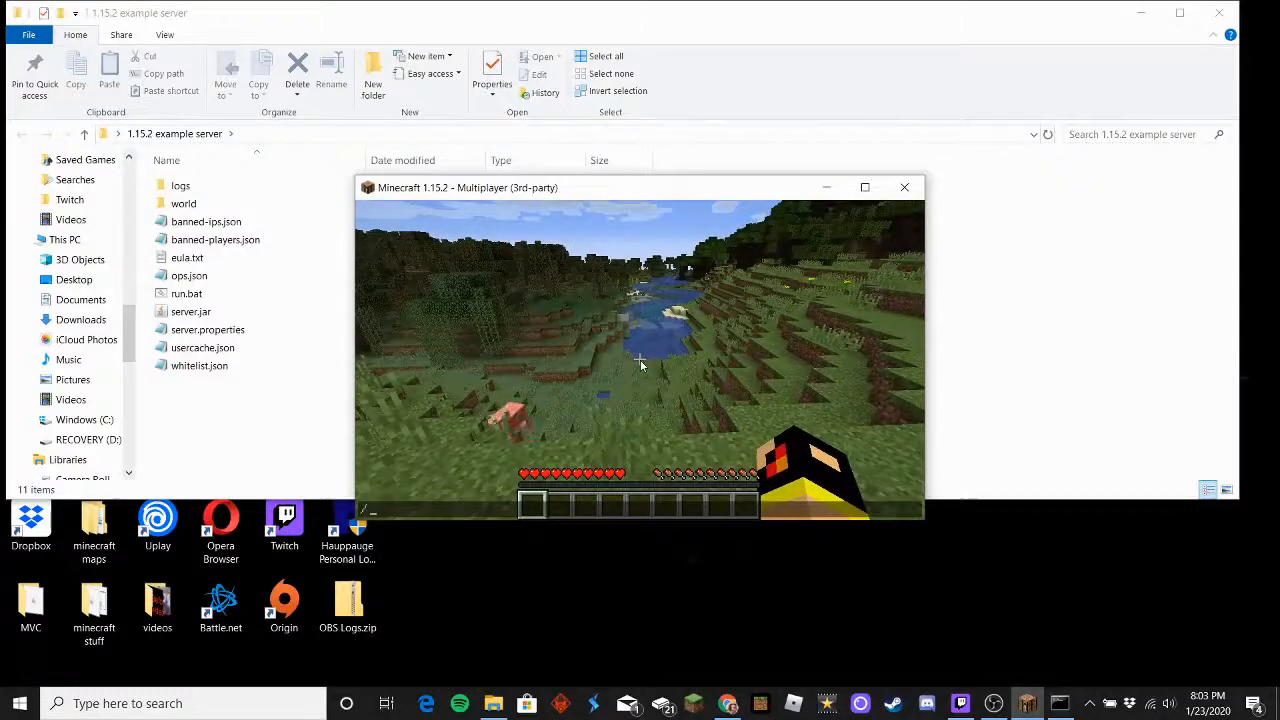
key("slash")
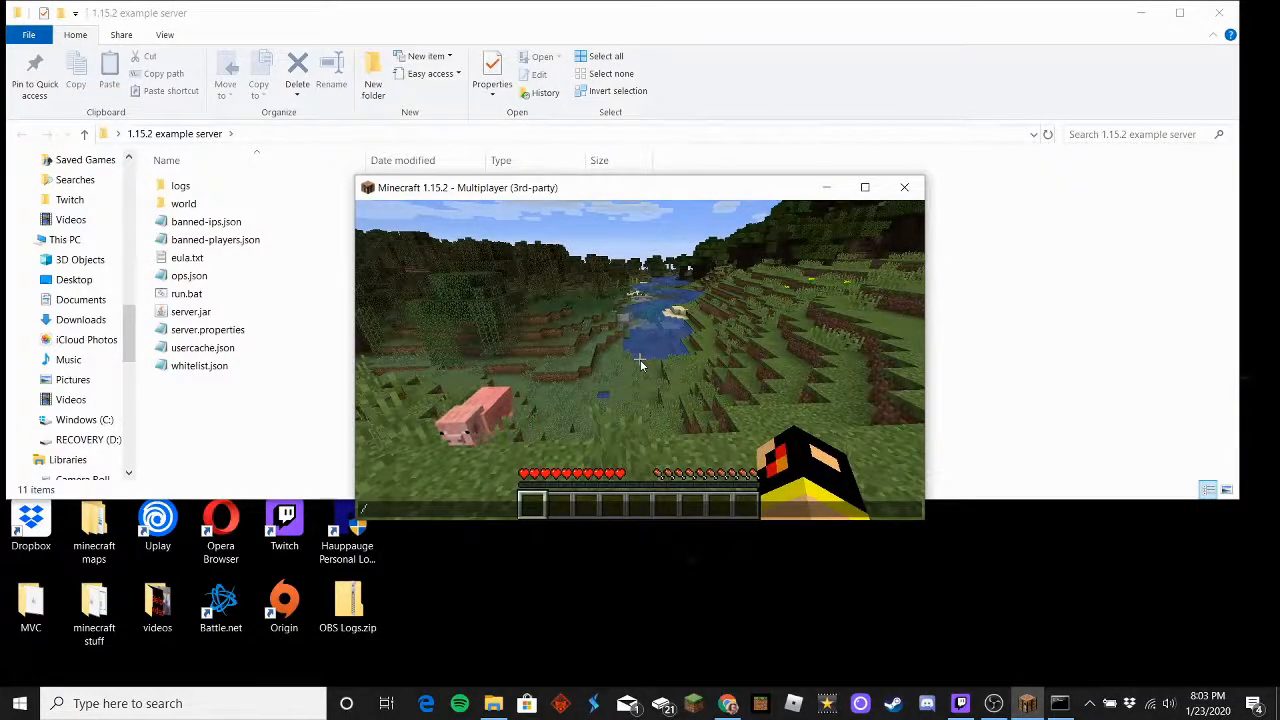
type("seed")
key("Return")
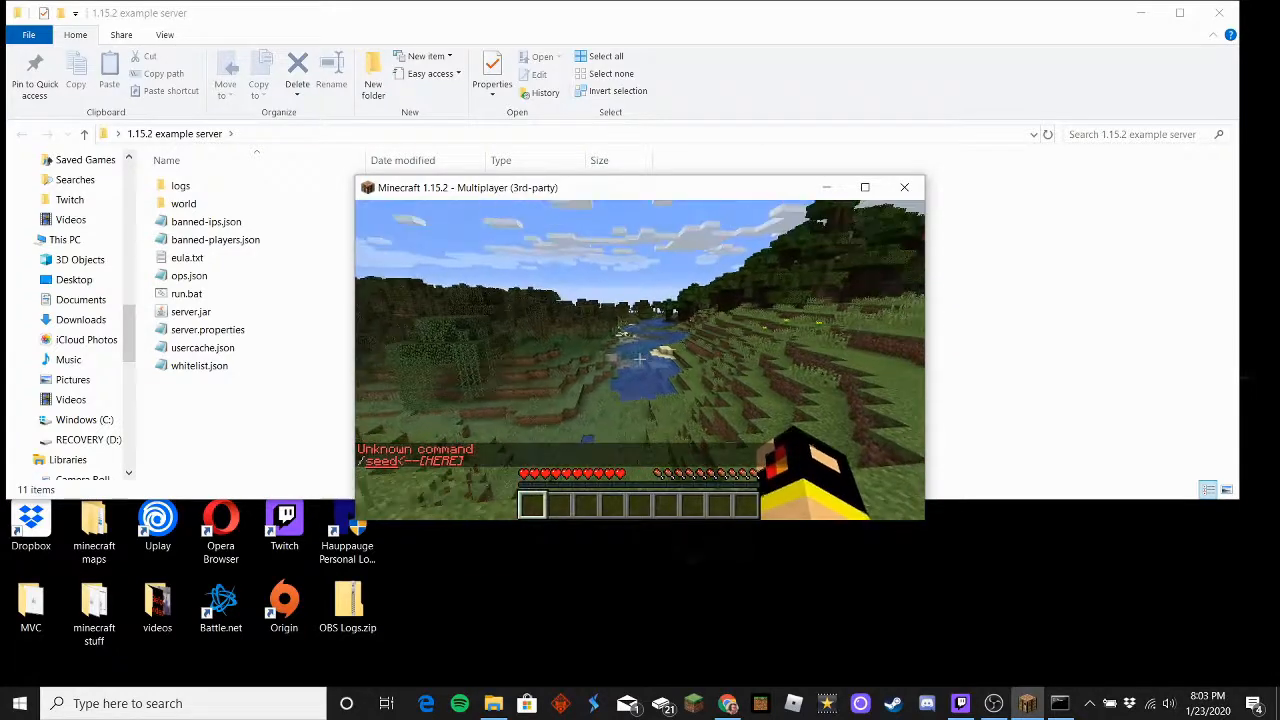
Pause the game and make the joined player a server operator with the op command in the server console
key("Escape")
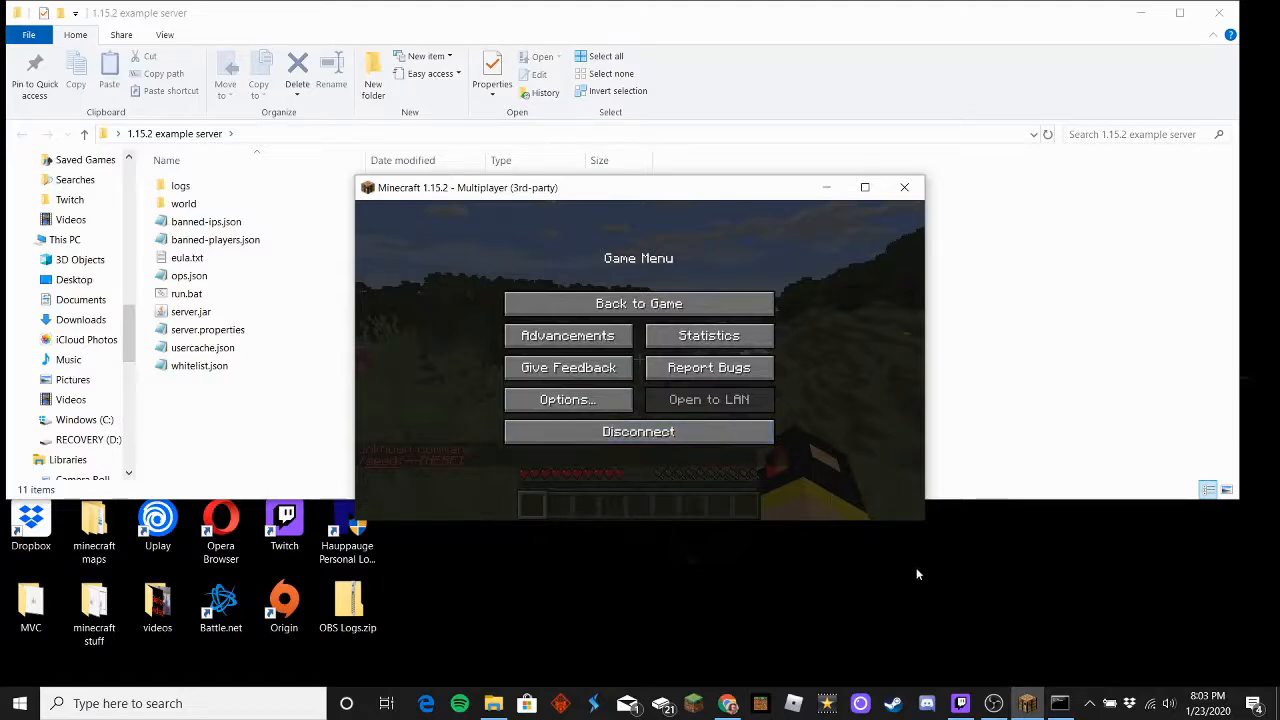
left_click(1068, 706)
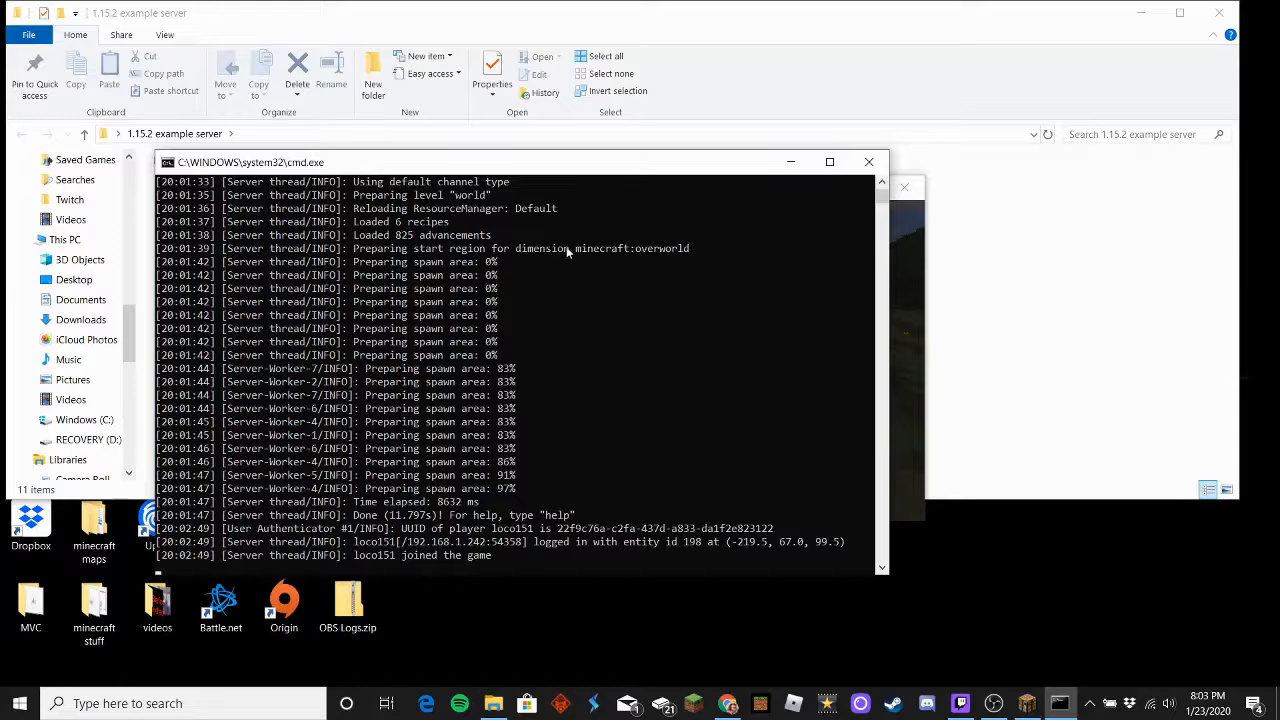
mouse_move(596, 170)
left_mouse_down()
mouse_move(604, 136)
mouse_move(603, 150)
left_mouse_up()
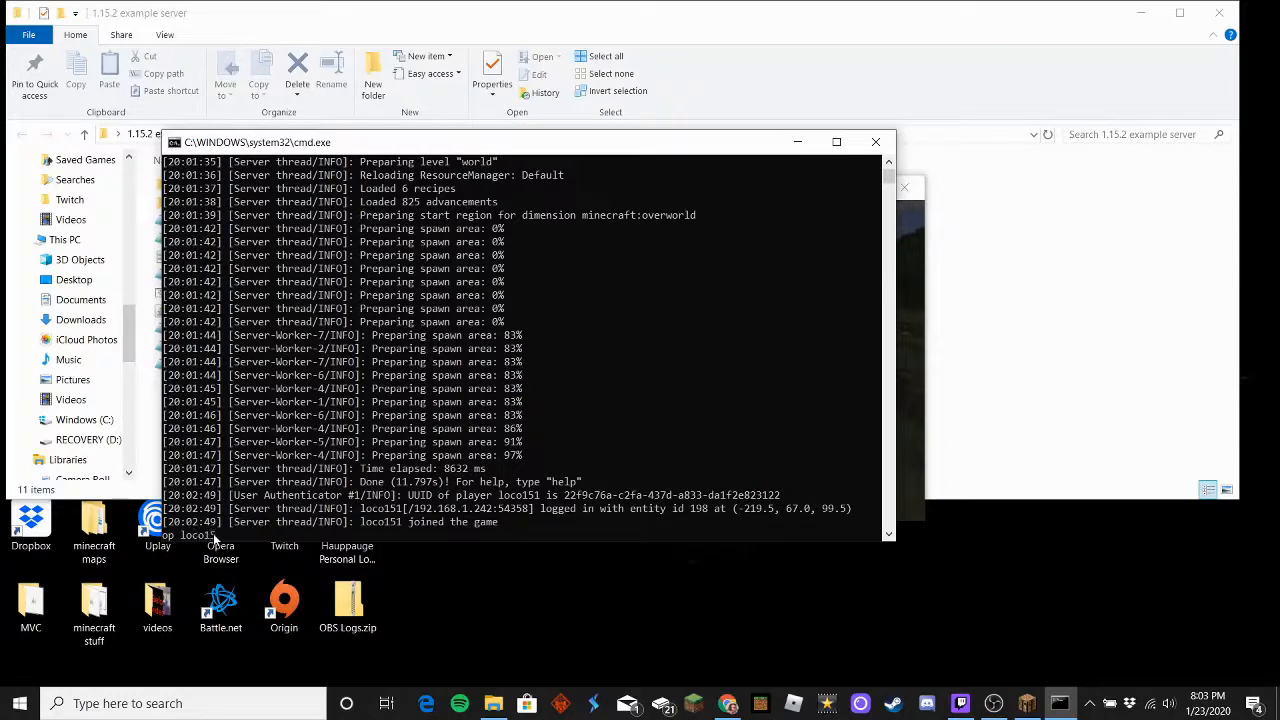
key("Return")
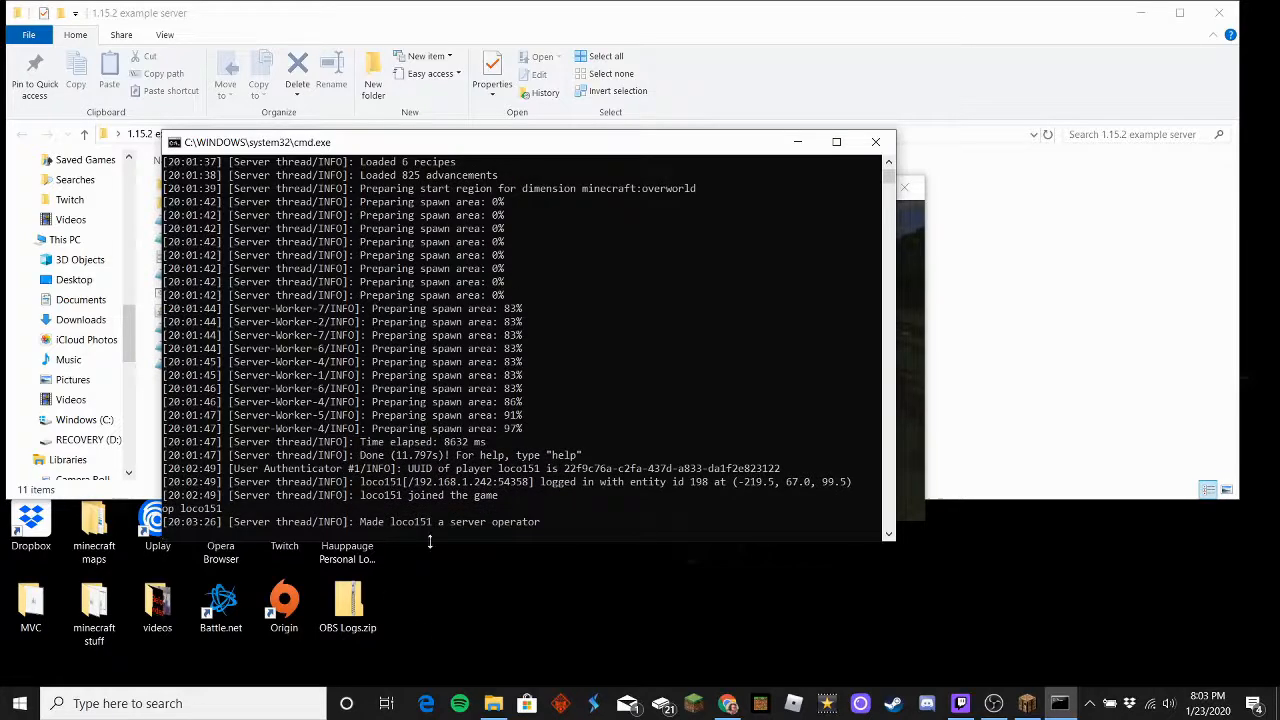
Resume the game in Minecraft and run /seed in chat as the server operator
left_click(902, 425)
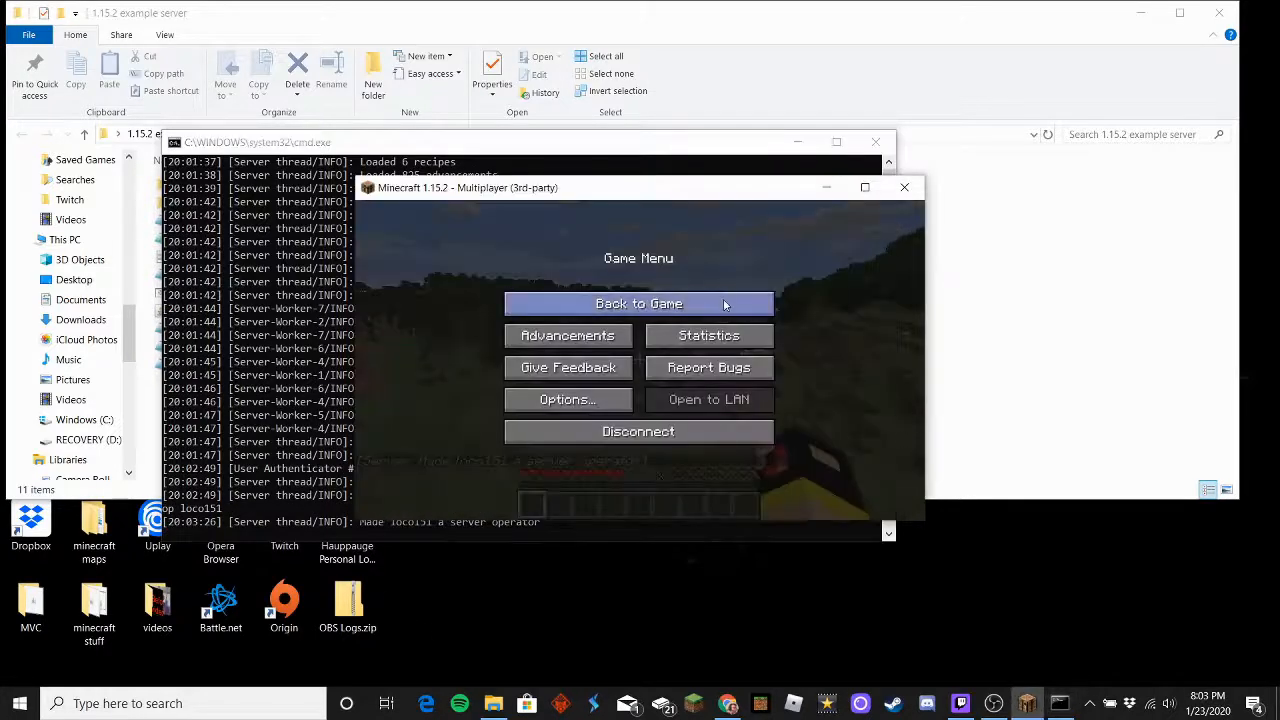
left_click(638, 304)
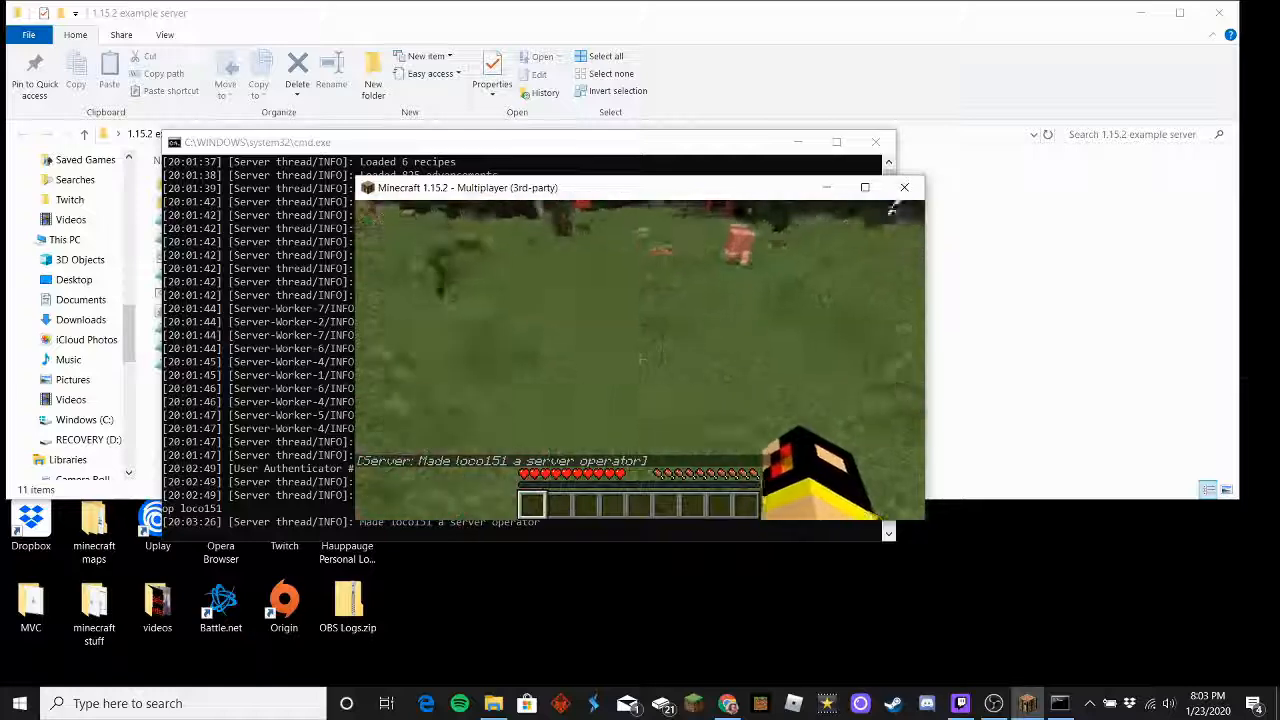
type("/seed")
key("Return")
type("/")
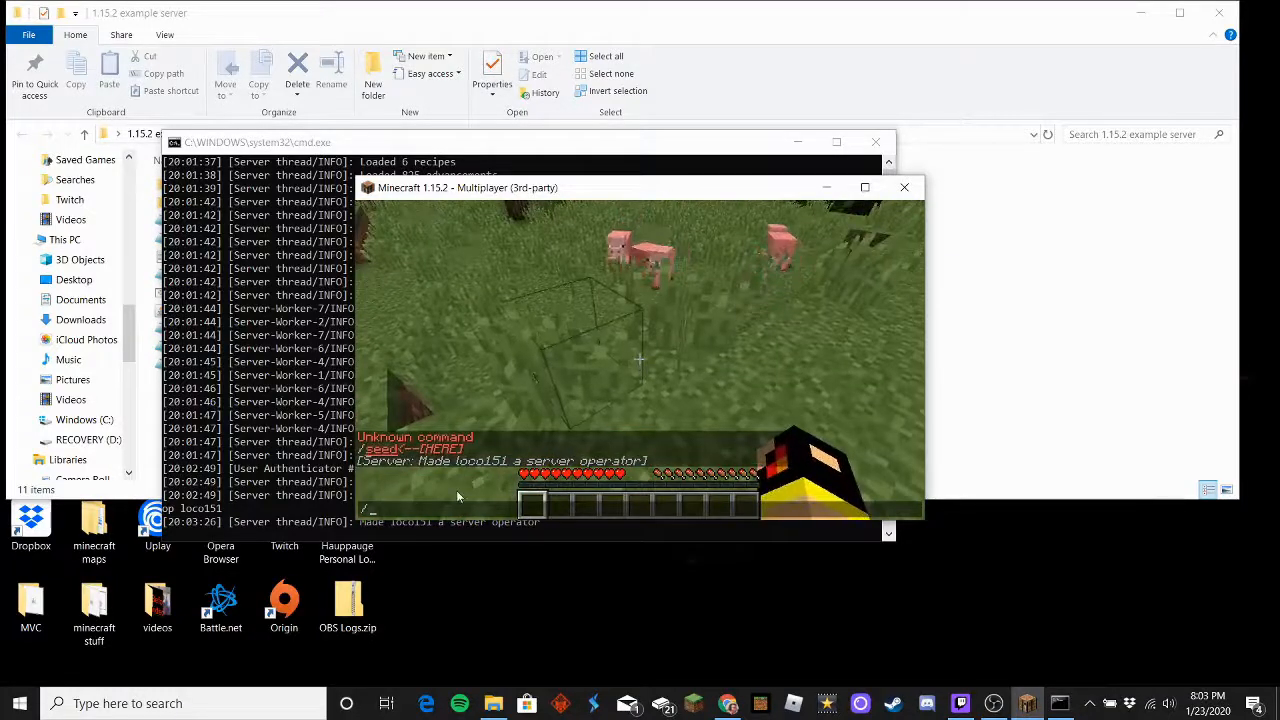
type("seed")
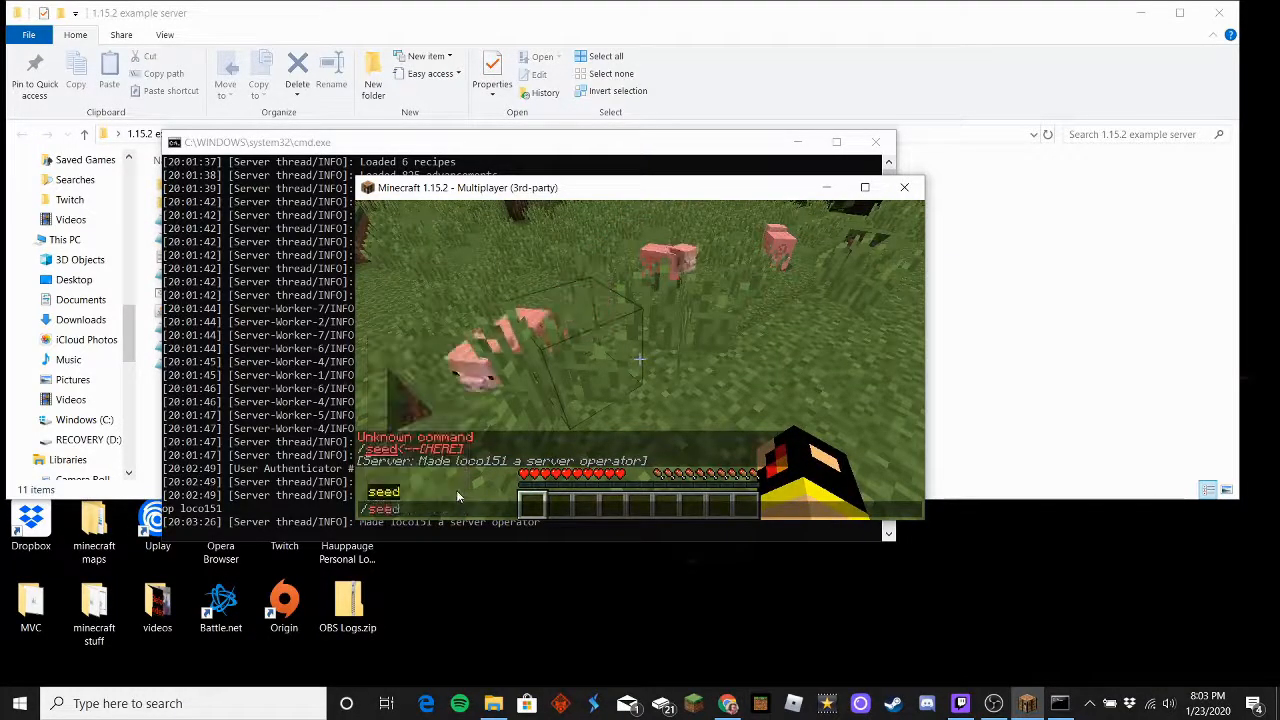
key("Return")
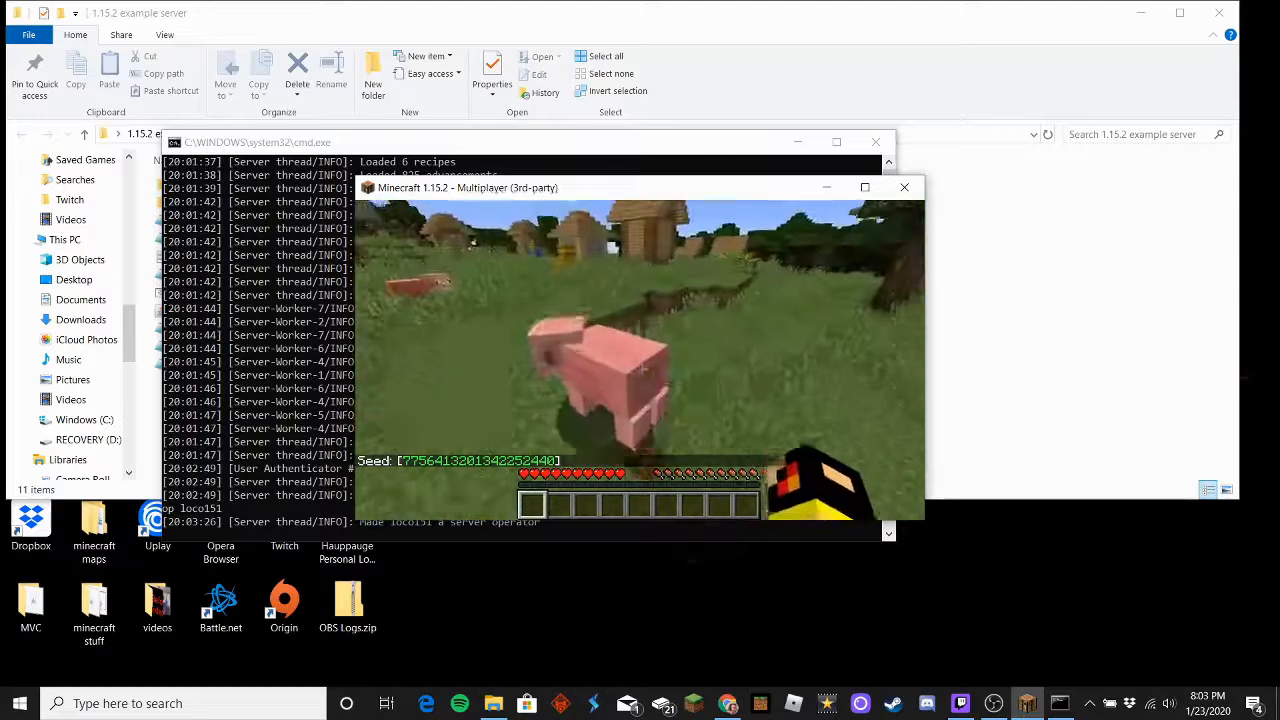
key("w")
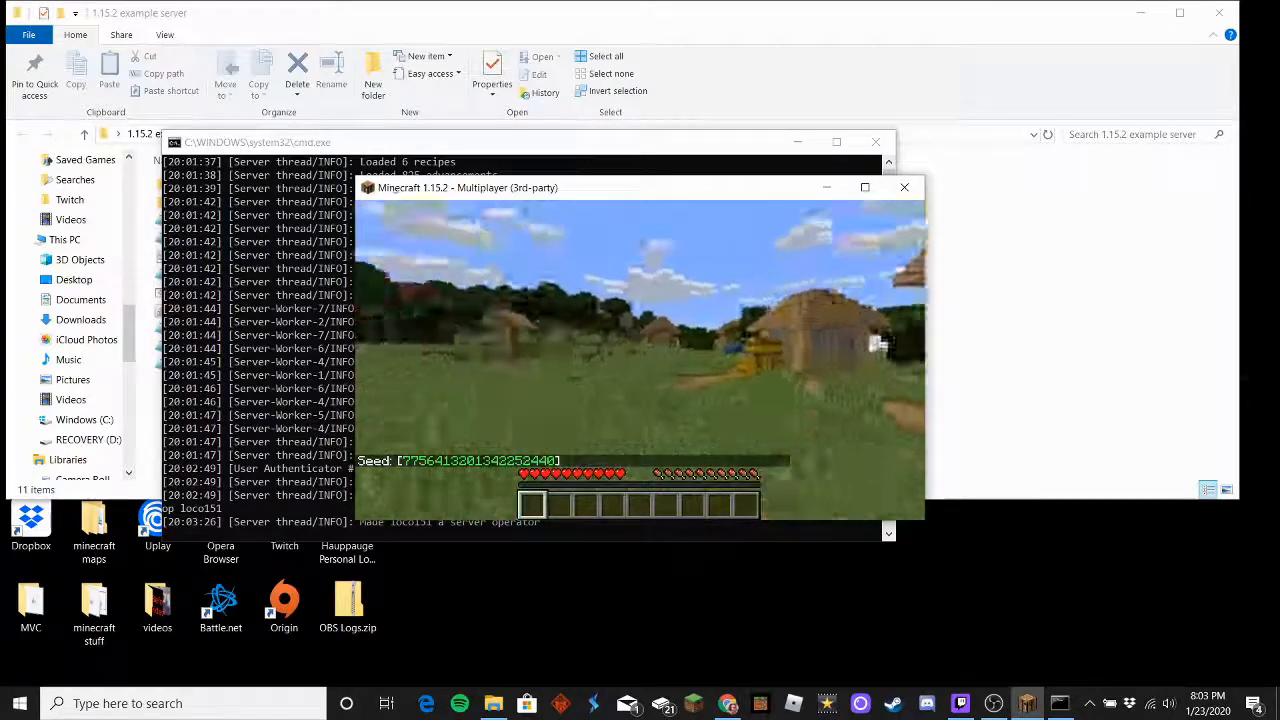
key("w")
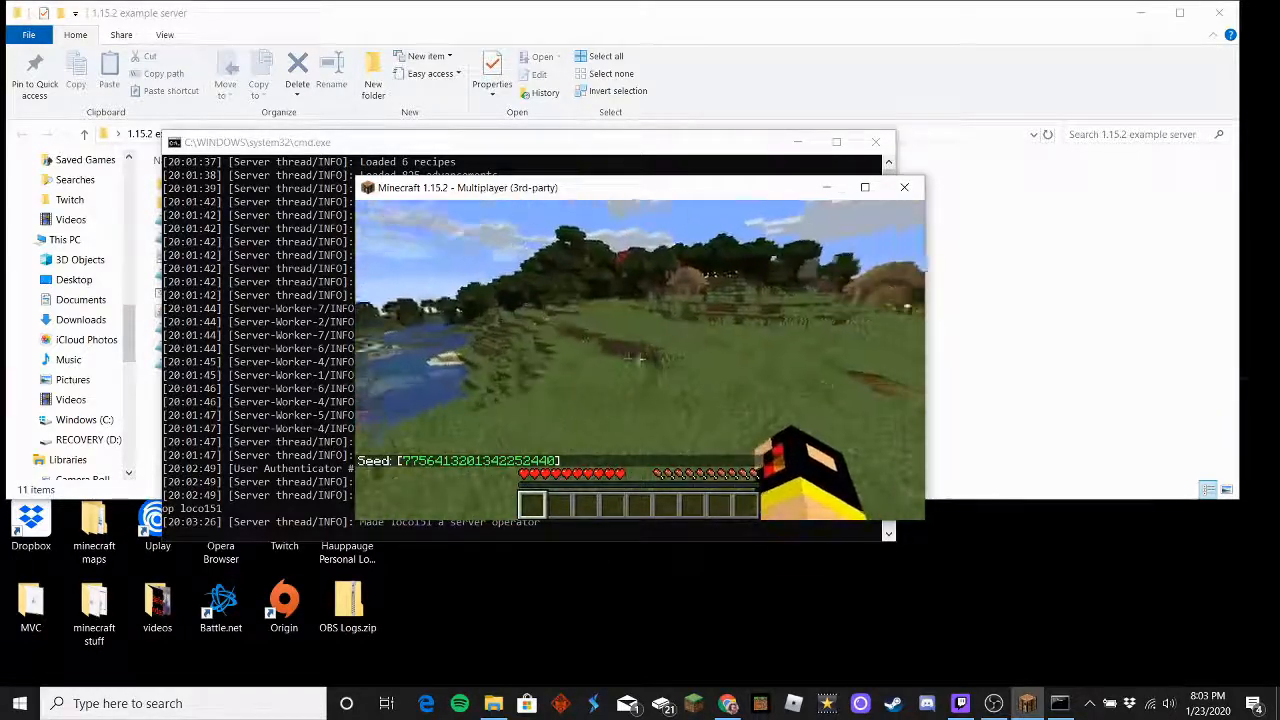
key("w")
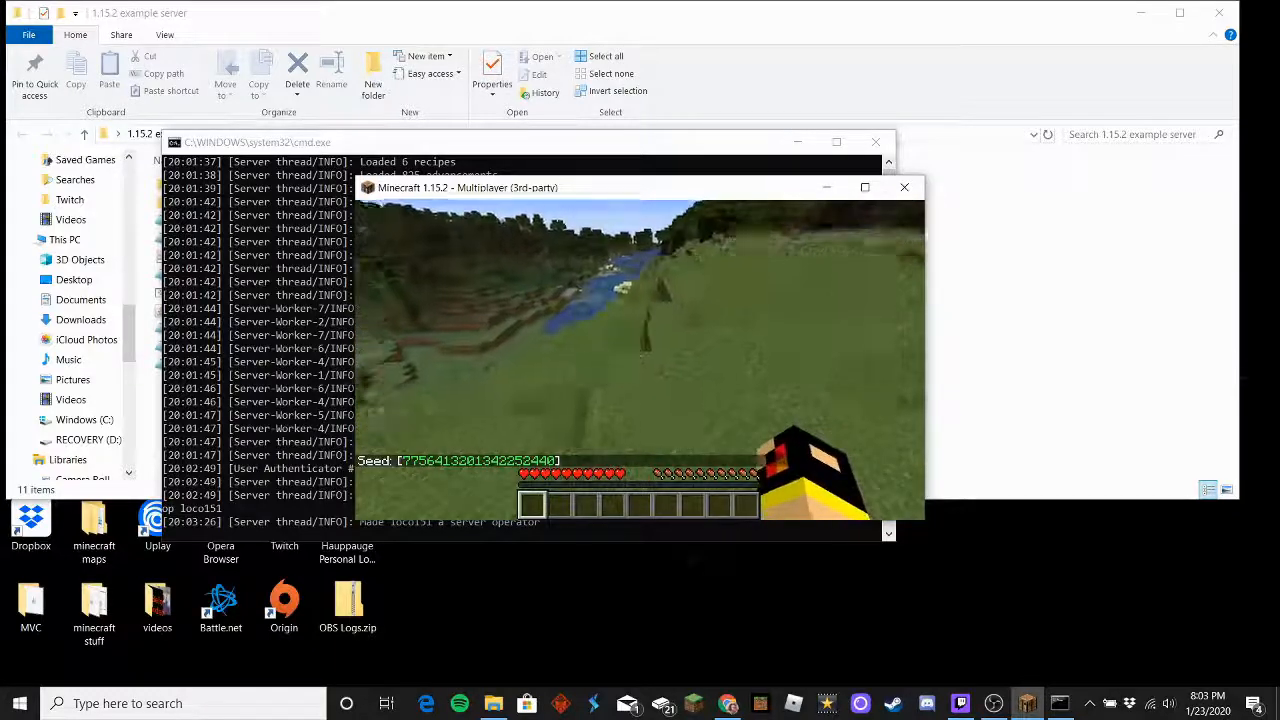
key("w")
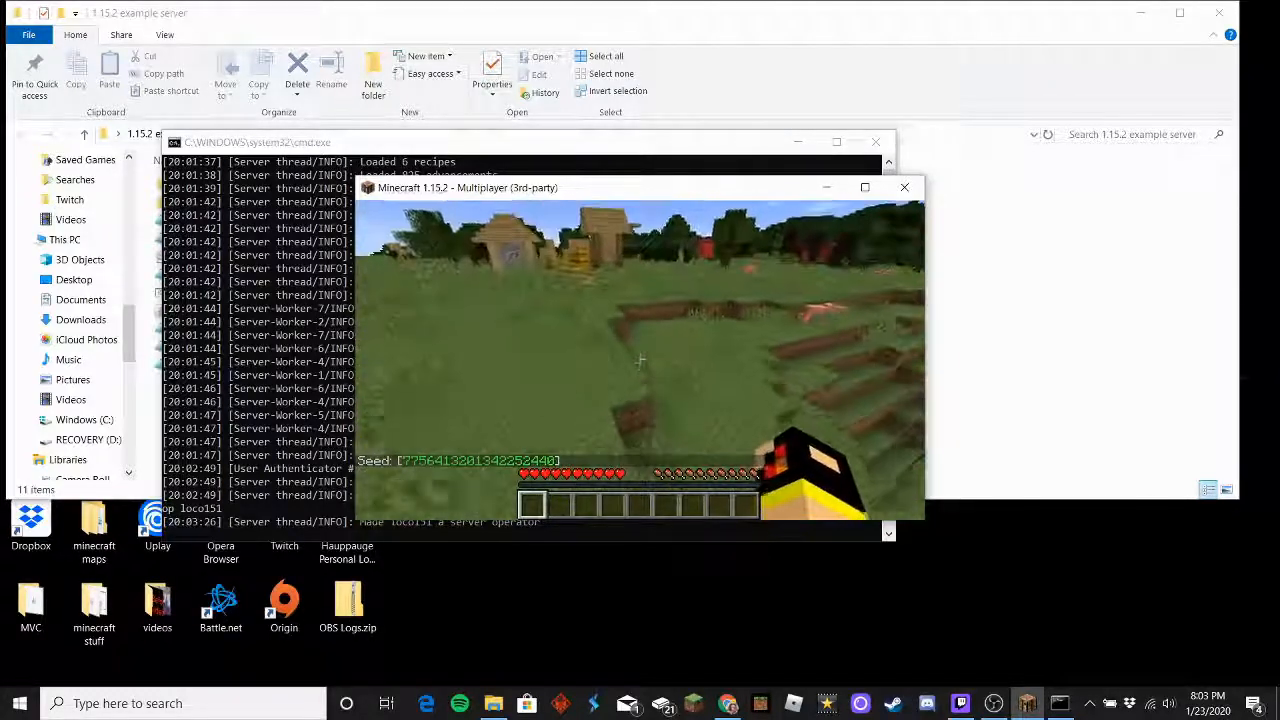
key("w")
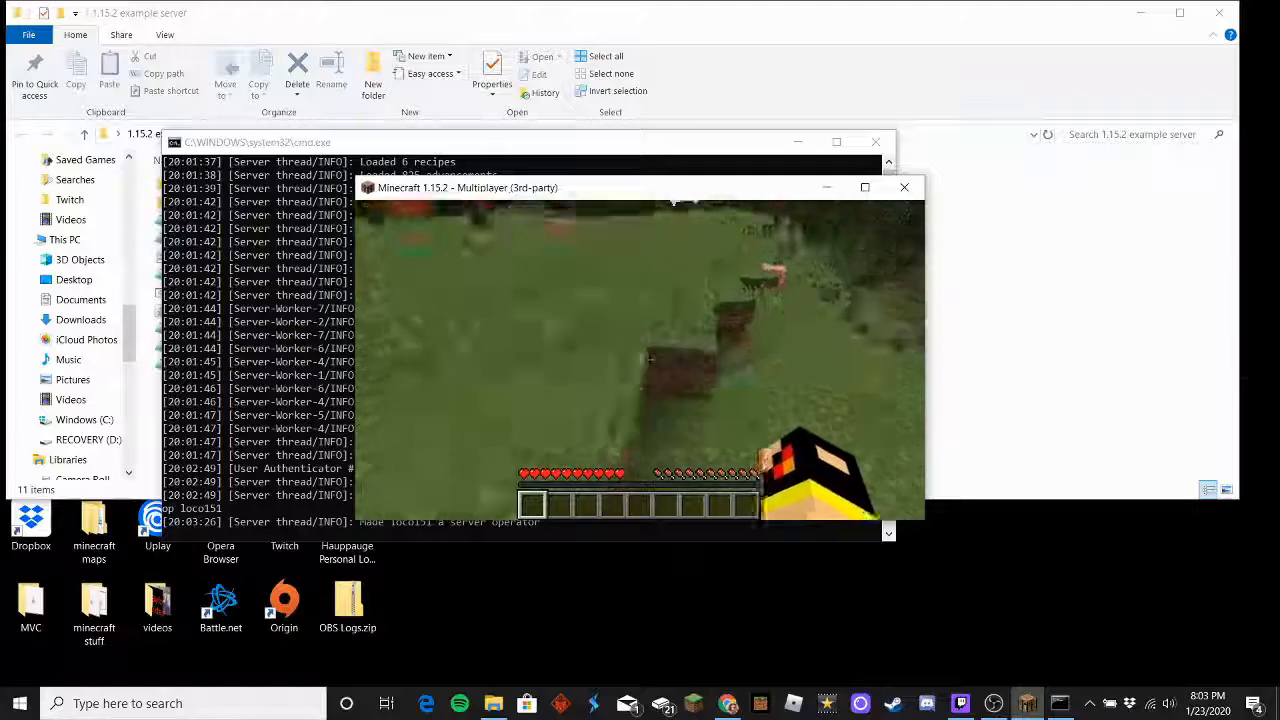
key("Escape")
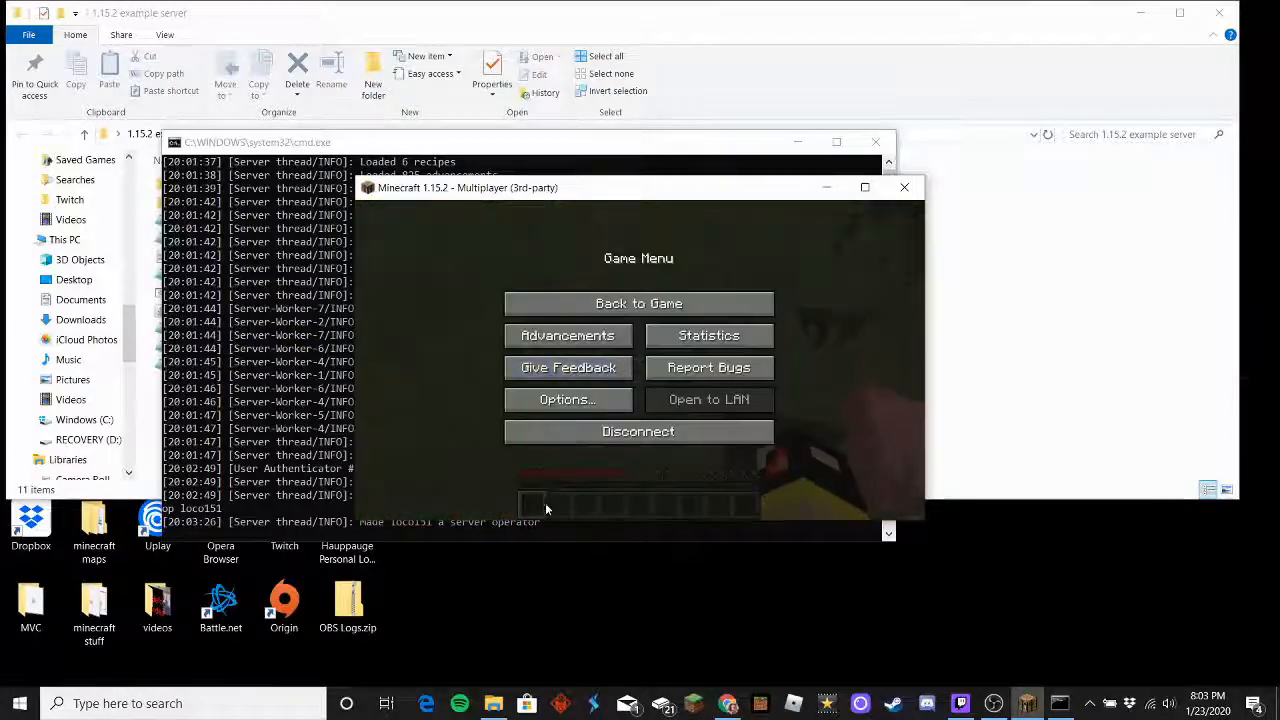
left_click(484, 160)
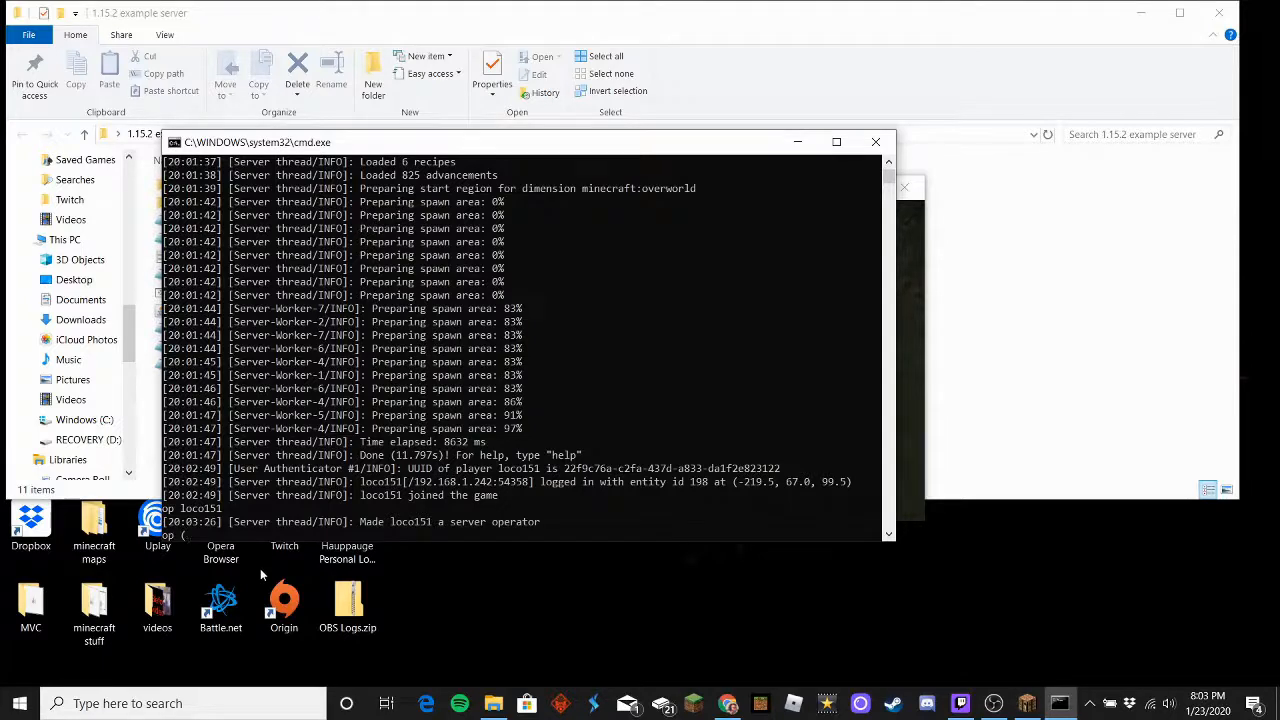
key("BackSpace")
key("BackSpace")
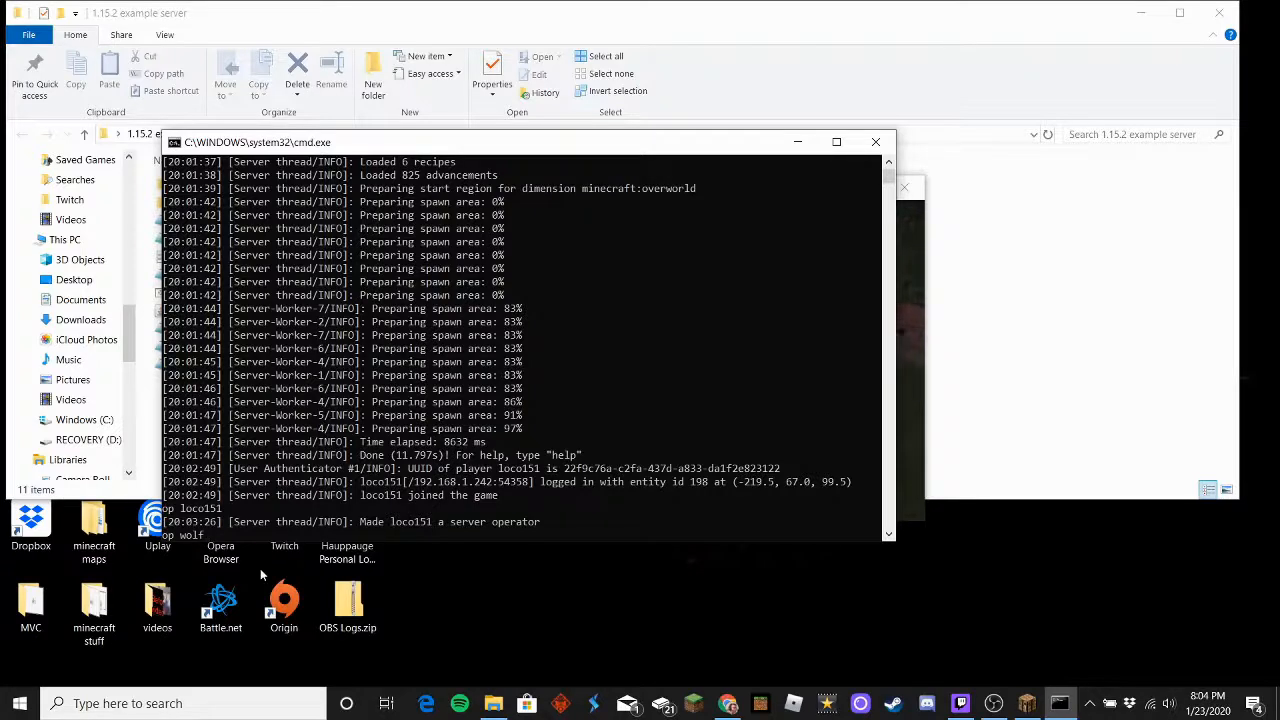
key("BackSpace")
key("BackSpace")
key("BackSpace")
key("BackSpace")
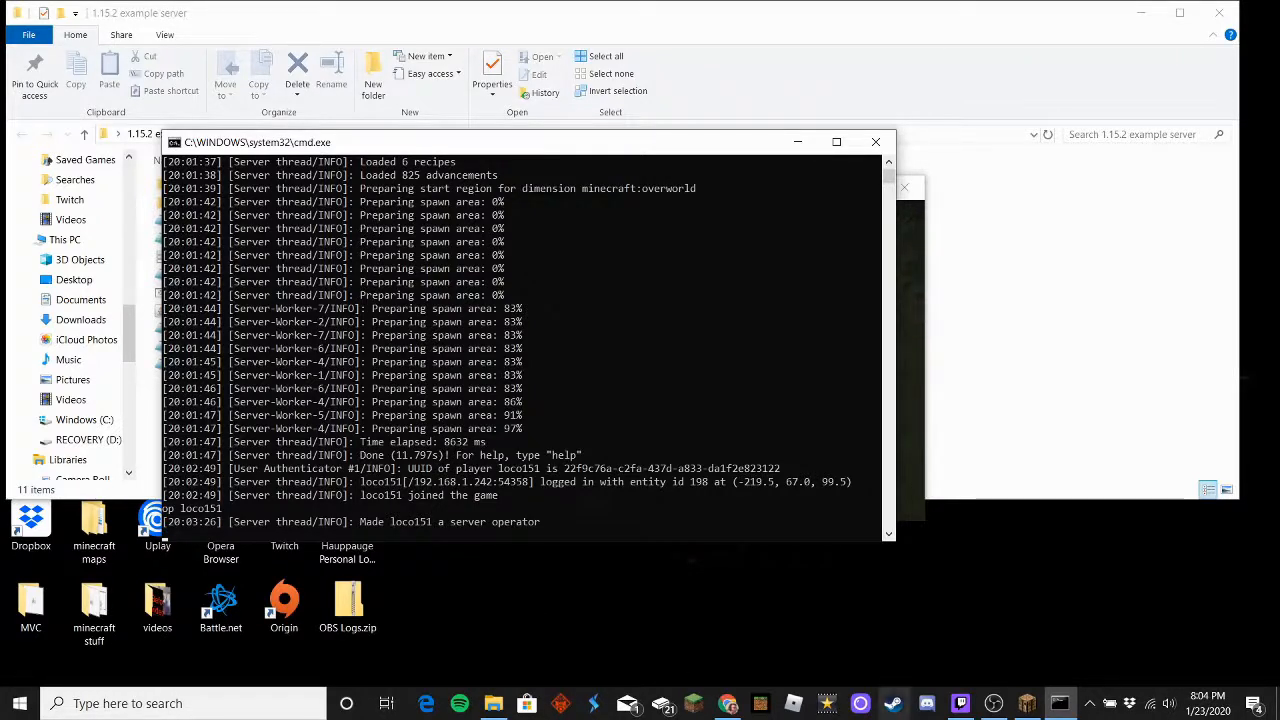
Resume the game and switch the player's own game mode to creative with the /gamemode command in chat
left_click(912, 388)
left_click(757, 305)
key("w")
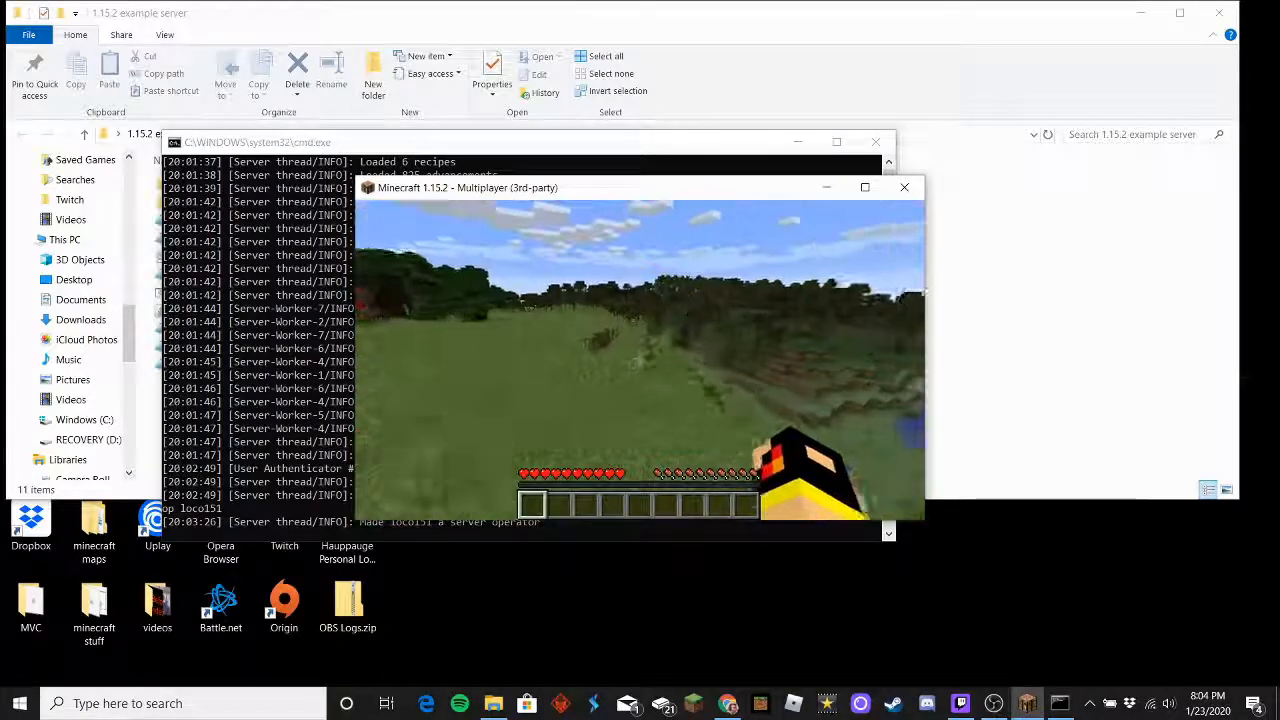
key("w")
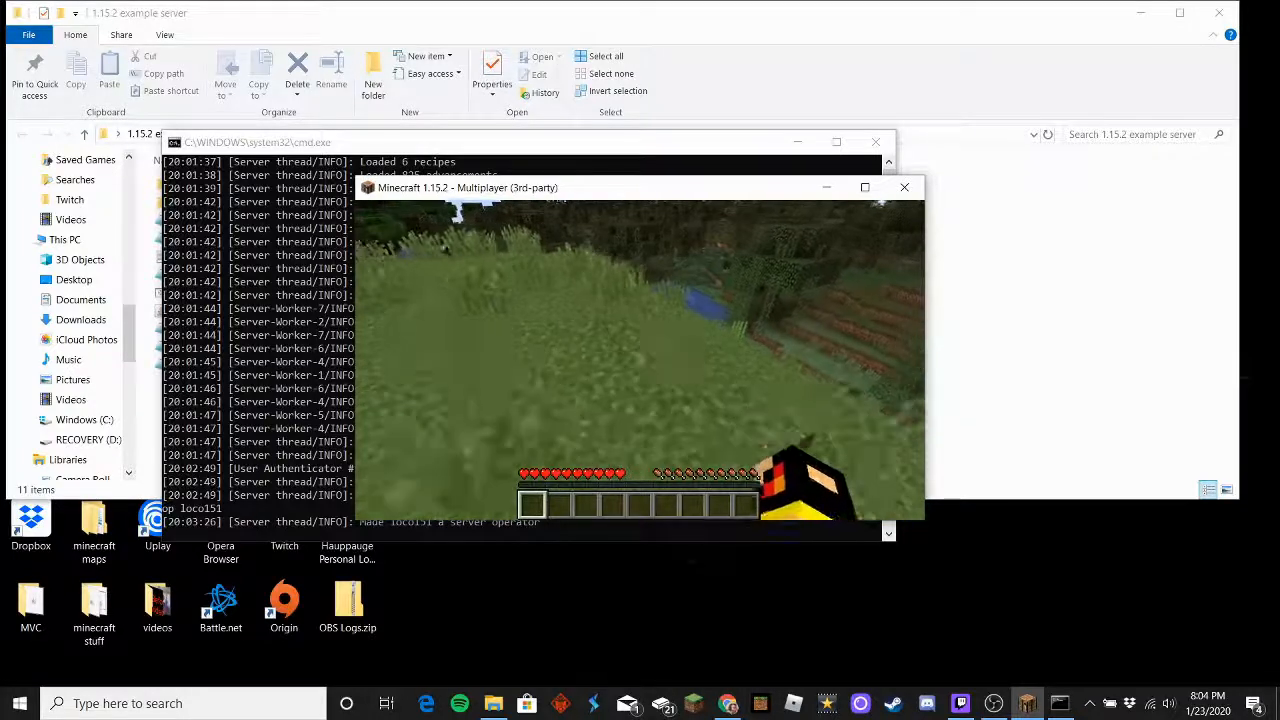
key("slash")
type("seed")
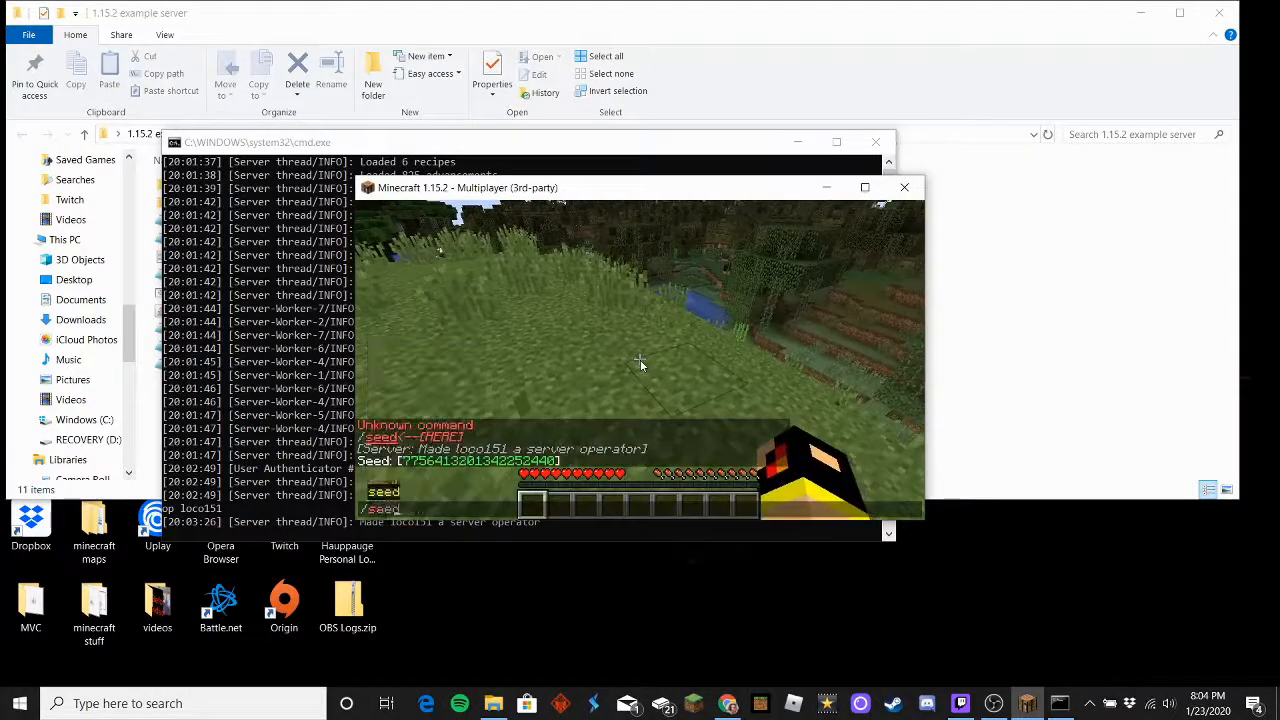
key("BackSpace")
key("BackSpace")
key("BackSpace")
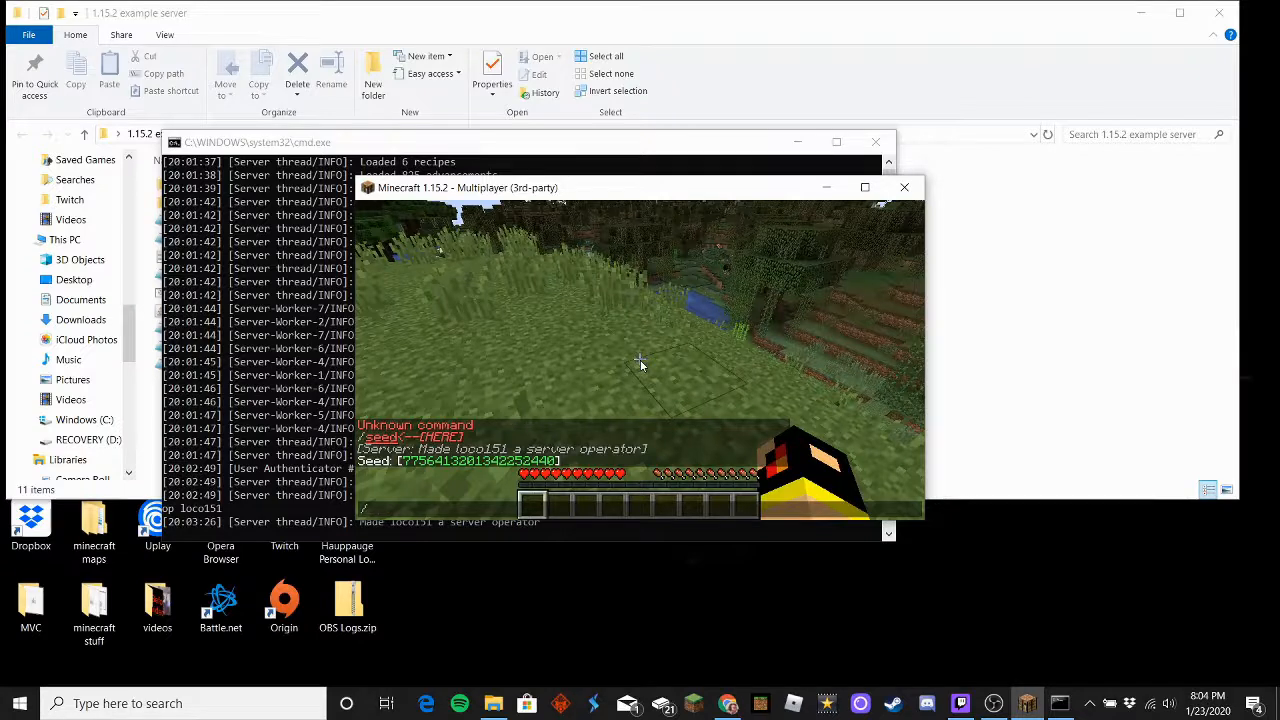
type("gamemode")
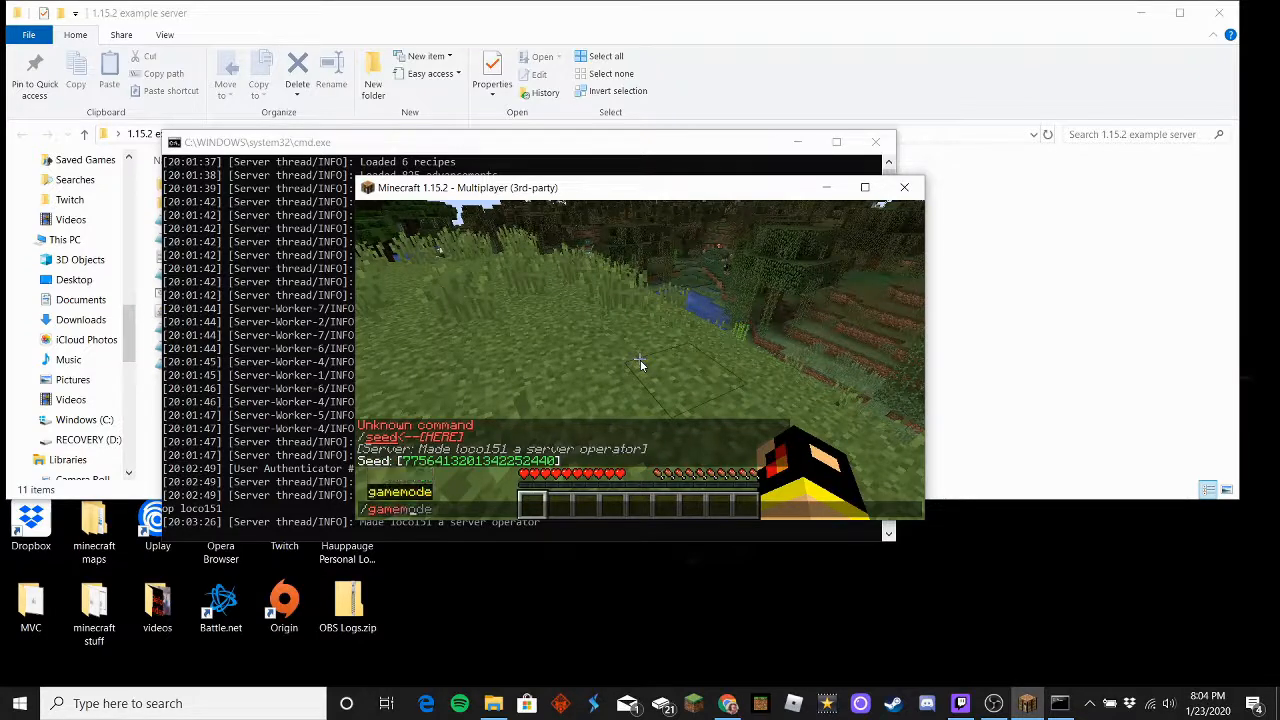
key("Tab")
key("Tab")
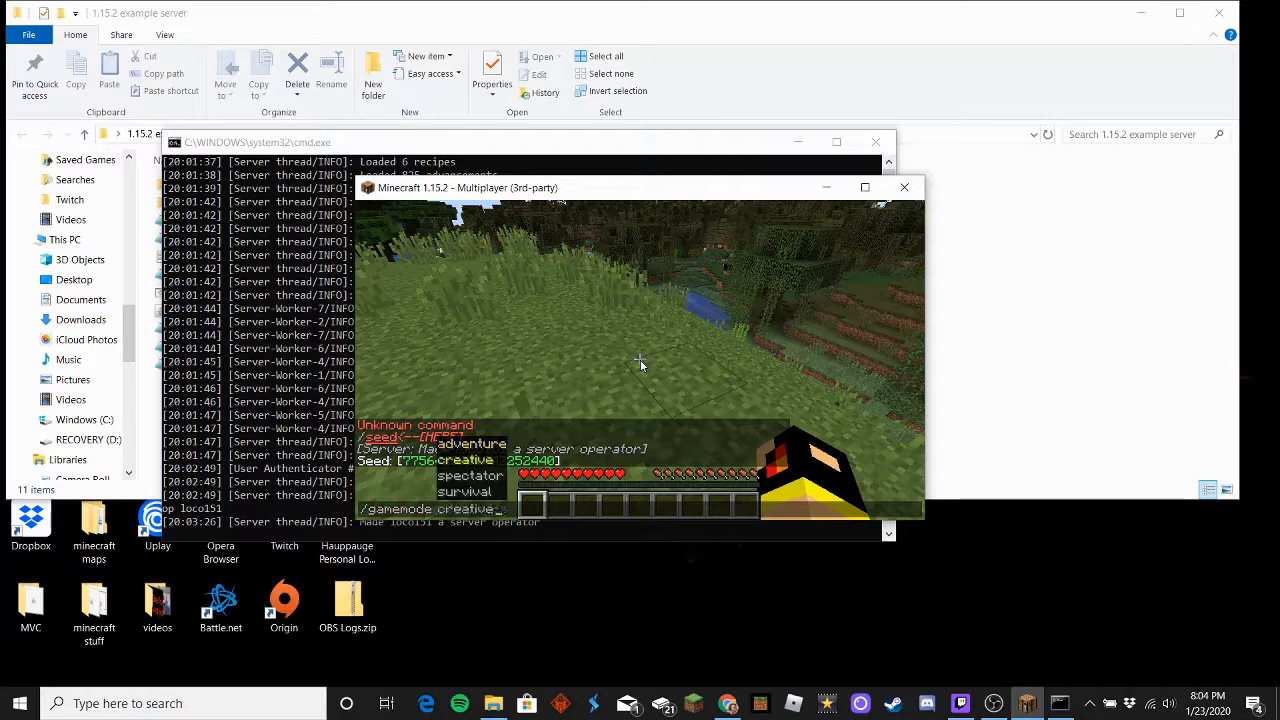
key("Return")
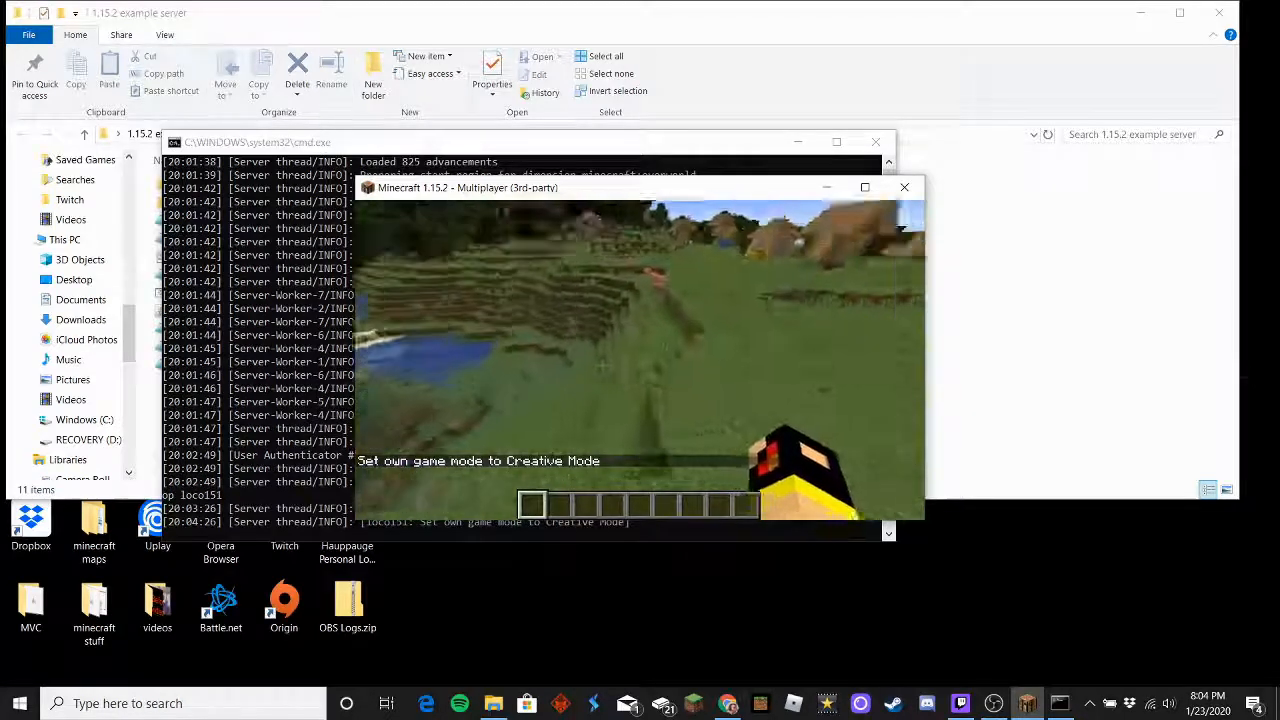
Walk towards the village, pause the game and check the server console for the logged game mode command
key("w")
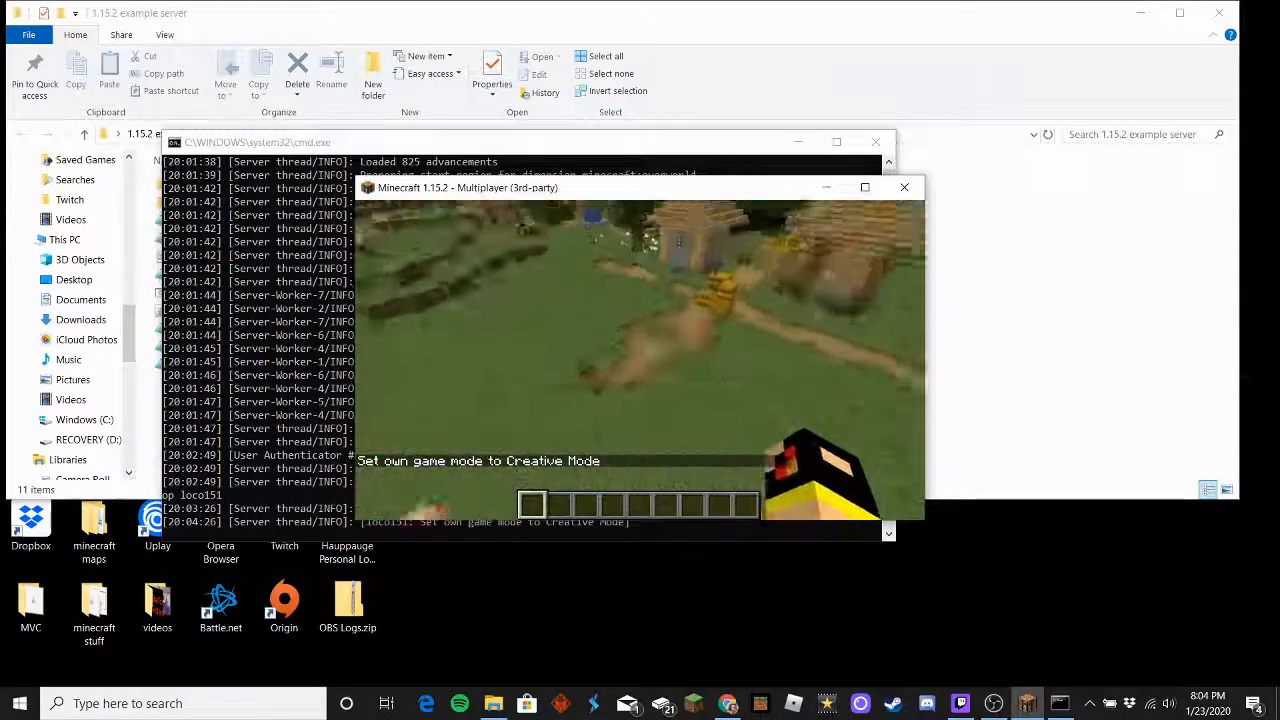
key("Escape")
left_click(618, 144)
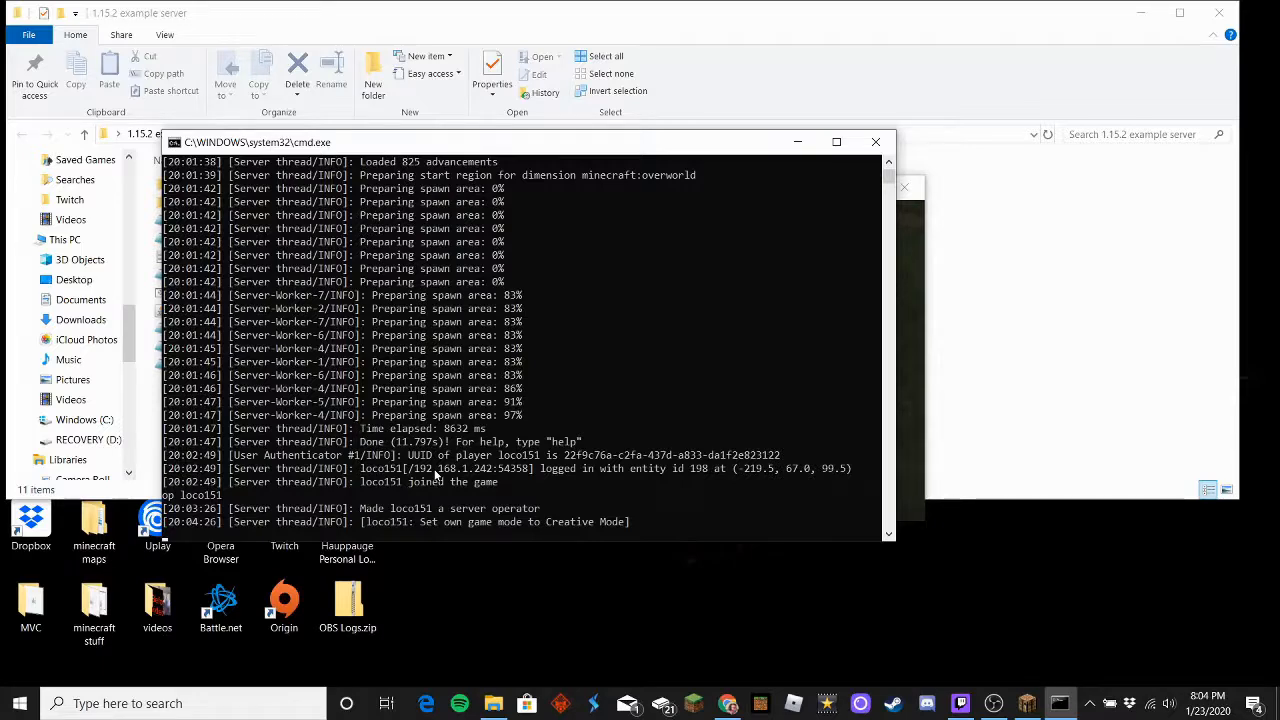
Resume the game and look at the Building Blocks page of the creative inventory, closing it again
left_click(910, 405)
left_click(638, 308)
key("e")
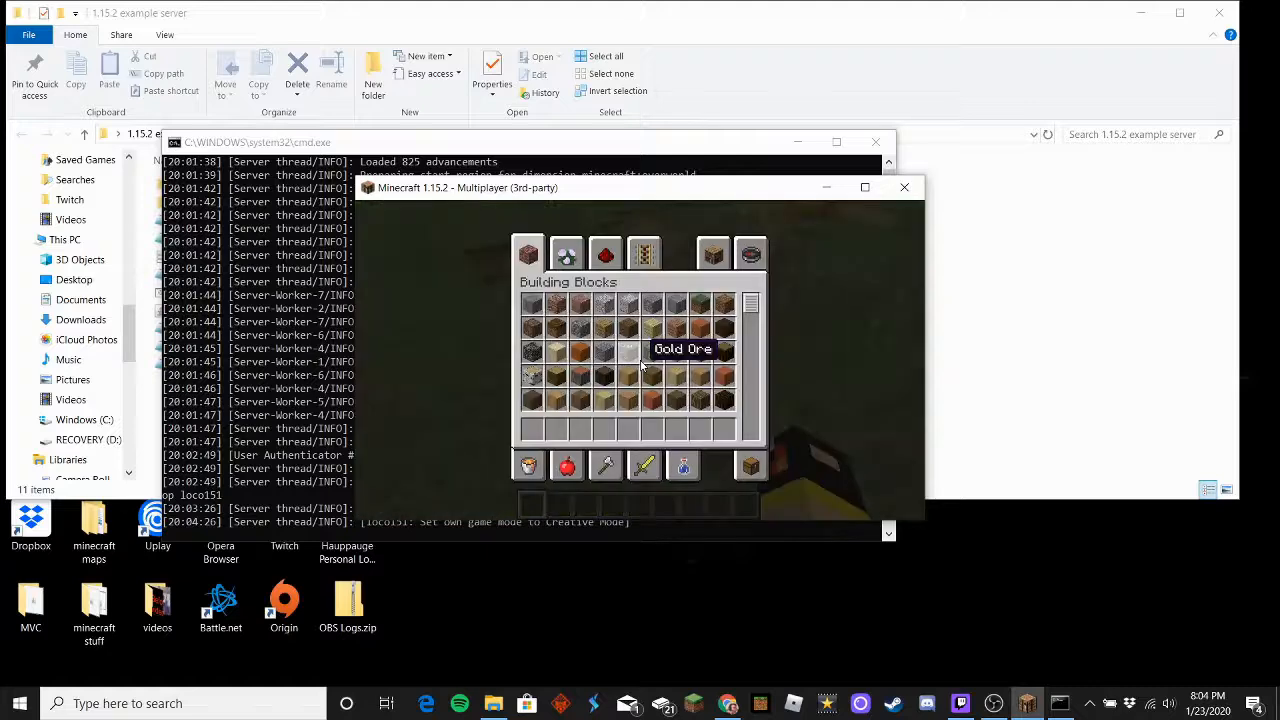
key("e")
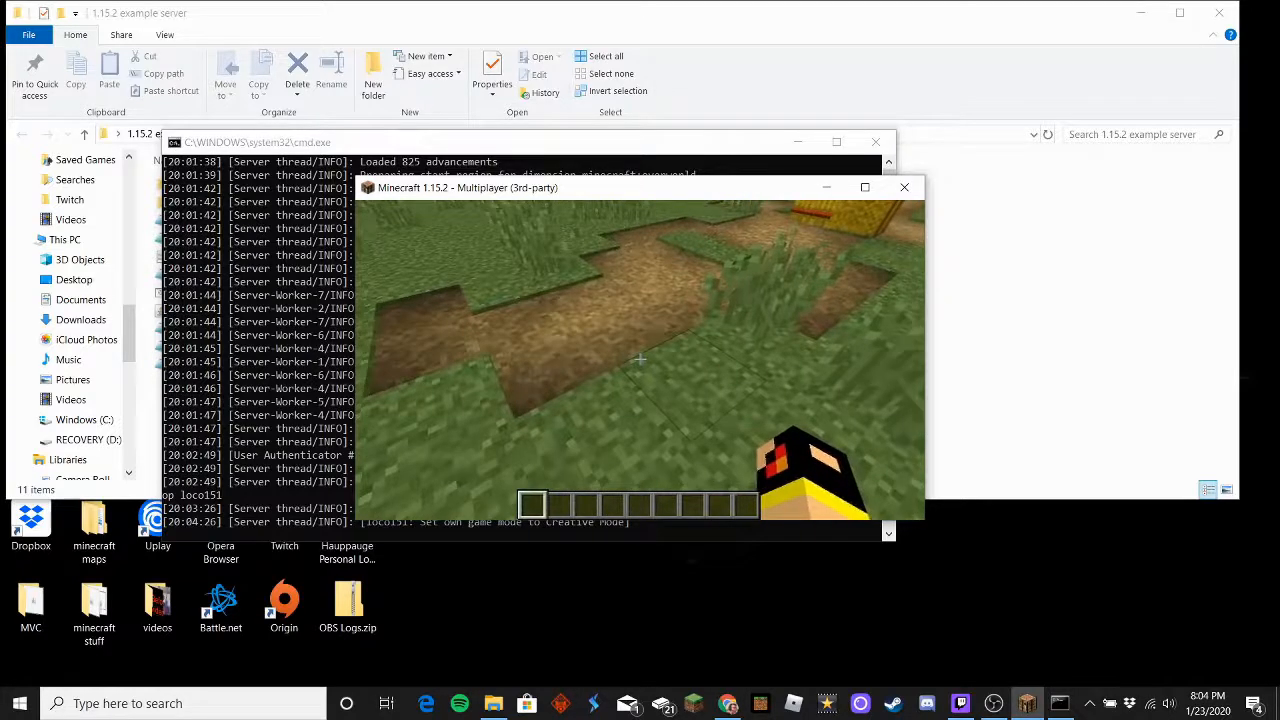
Remove the player's own operator rights by running the /deop command with the player's username in chat
key("Escape")
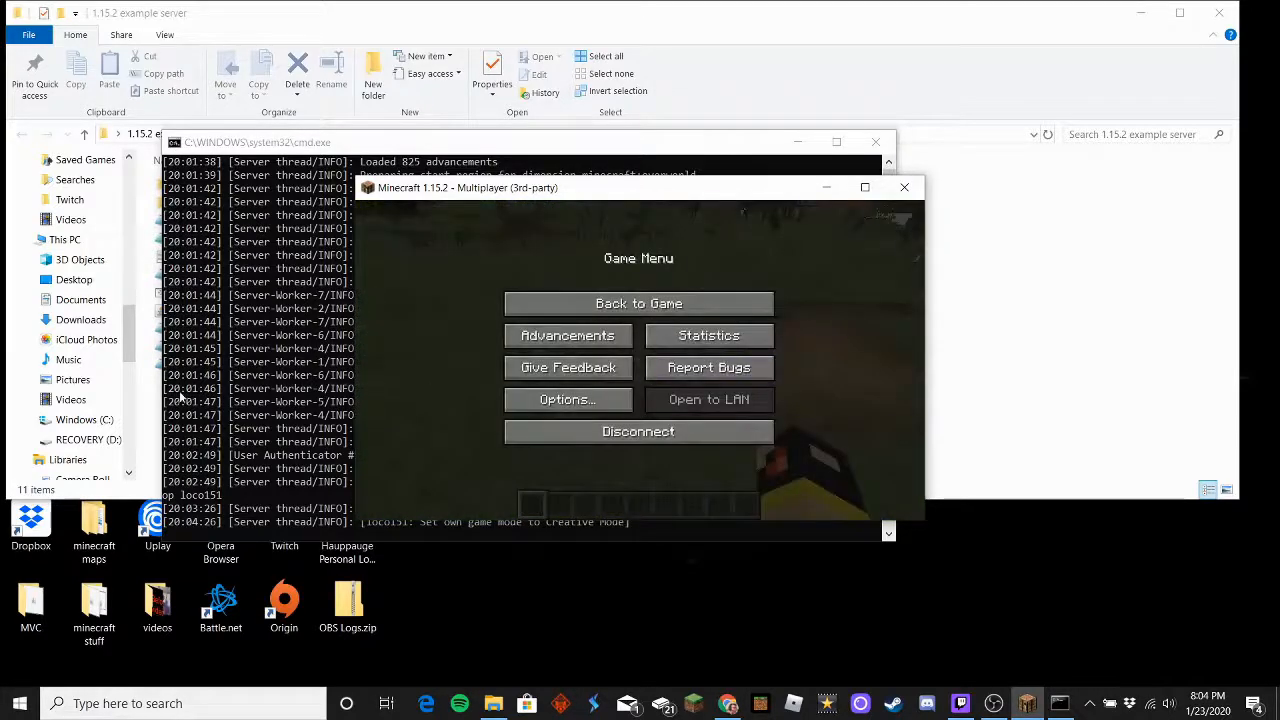
left_click(582, 312)
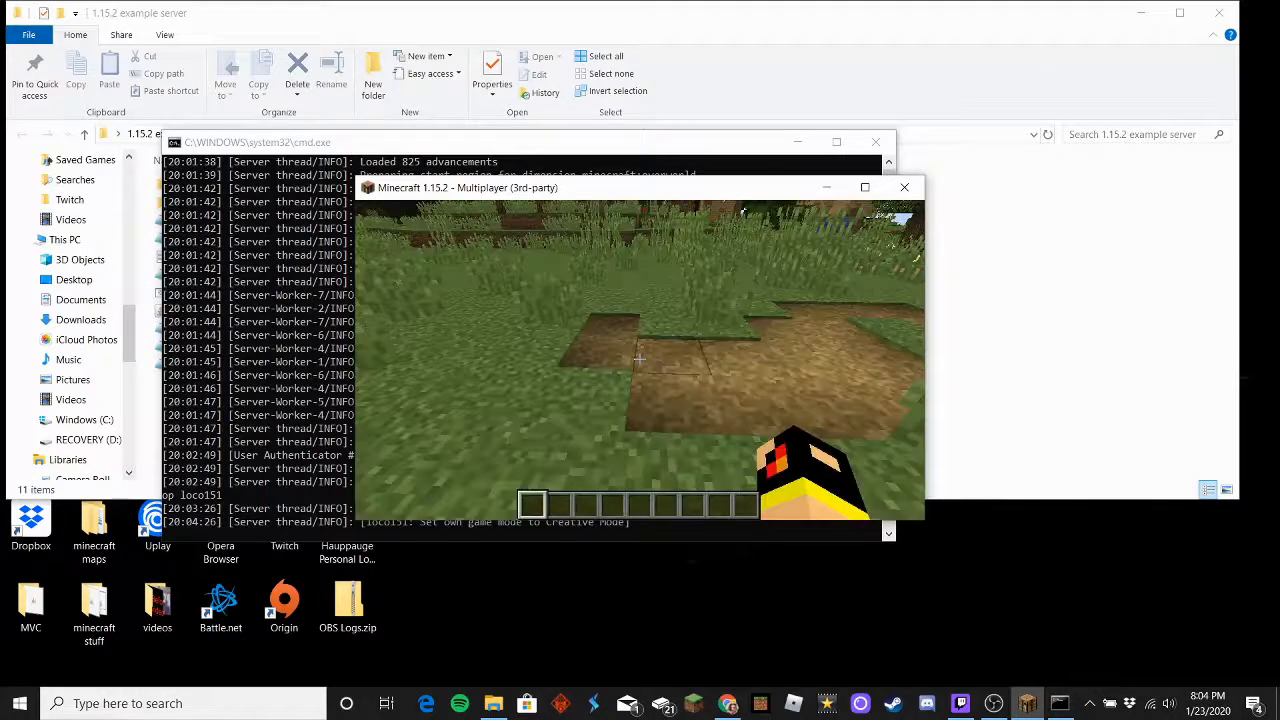
key("slash")
type("deop loco151")
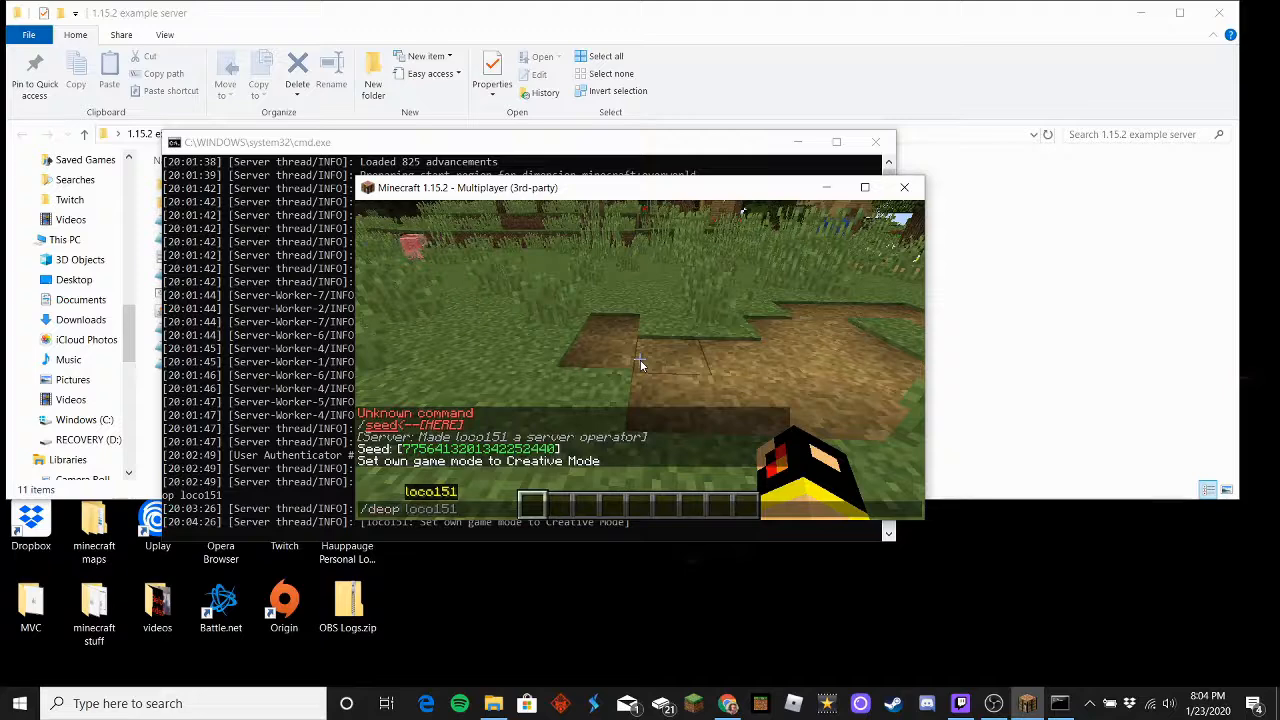
key("Tab")
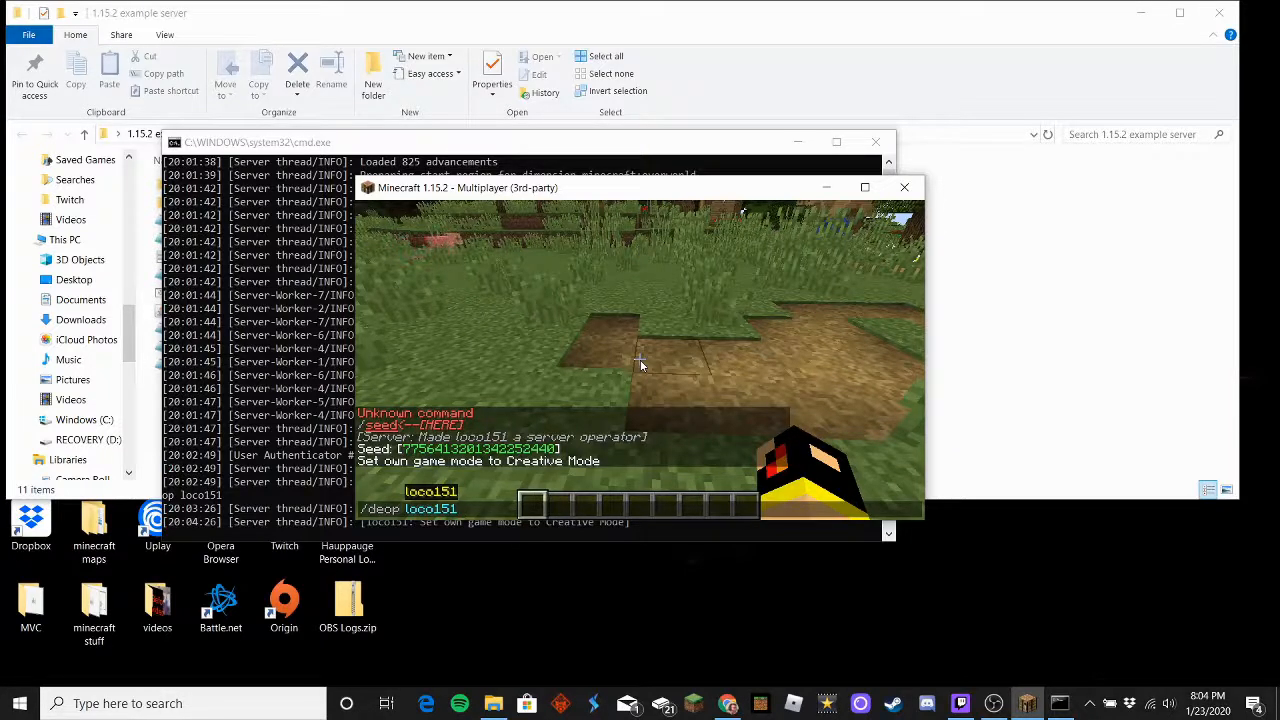
key("Return")
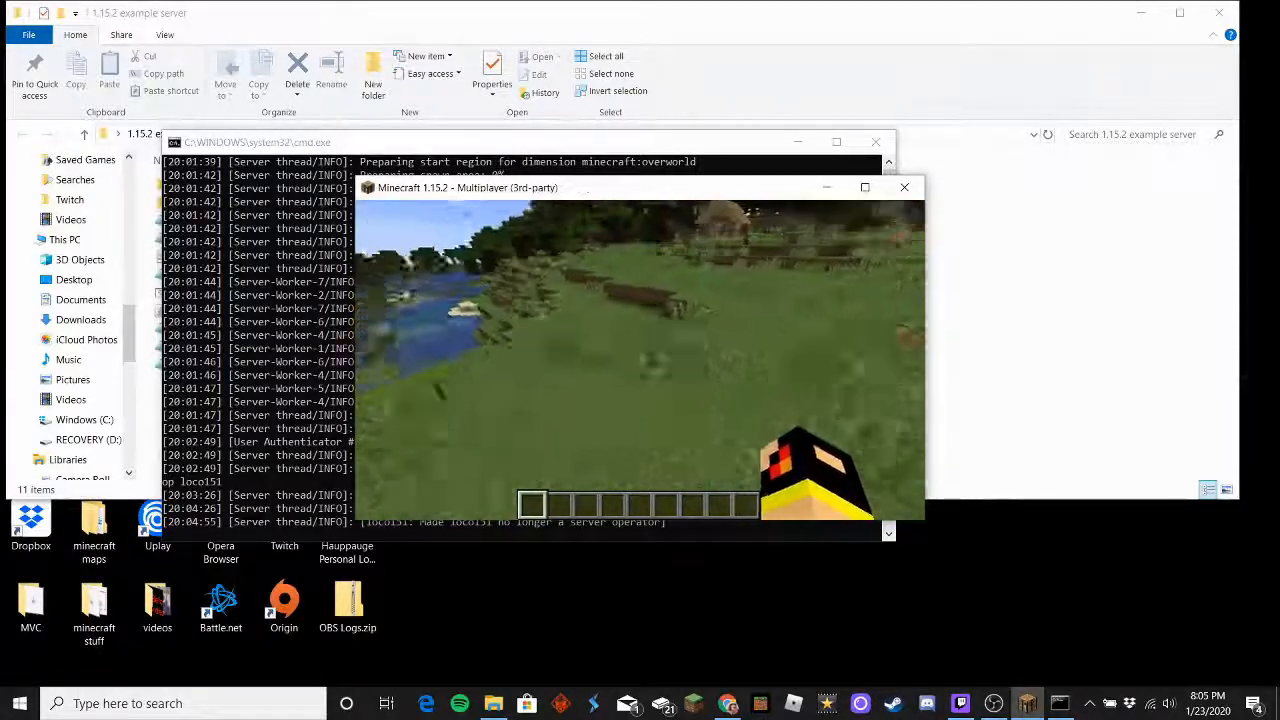
Disconnect from the server and return to the end of the multiplayer server list
key("Escape")
left_click(664, 433)
scroll(668, 333, "down", 10)
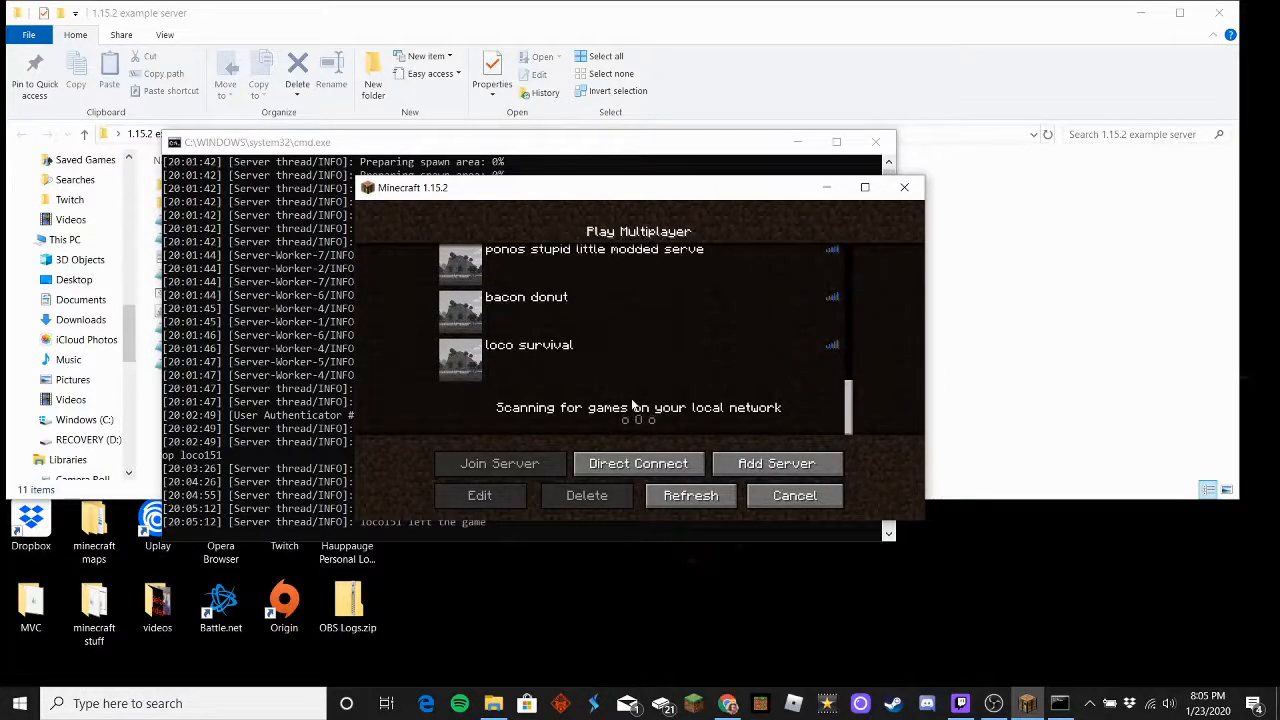
mouse_move(624, 360)
left_click(648, 468)
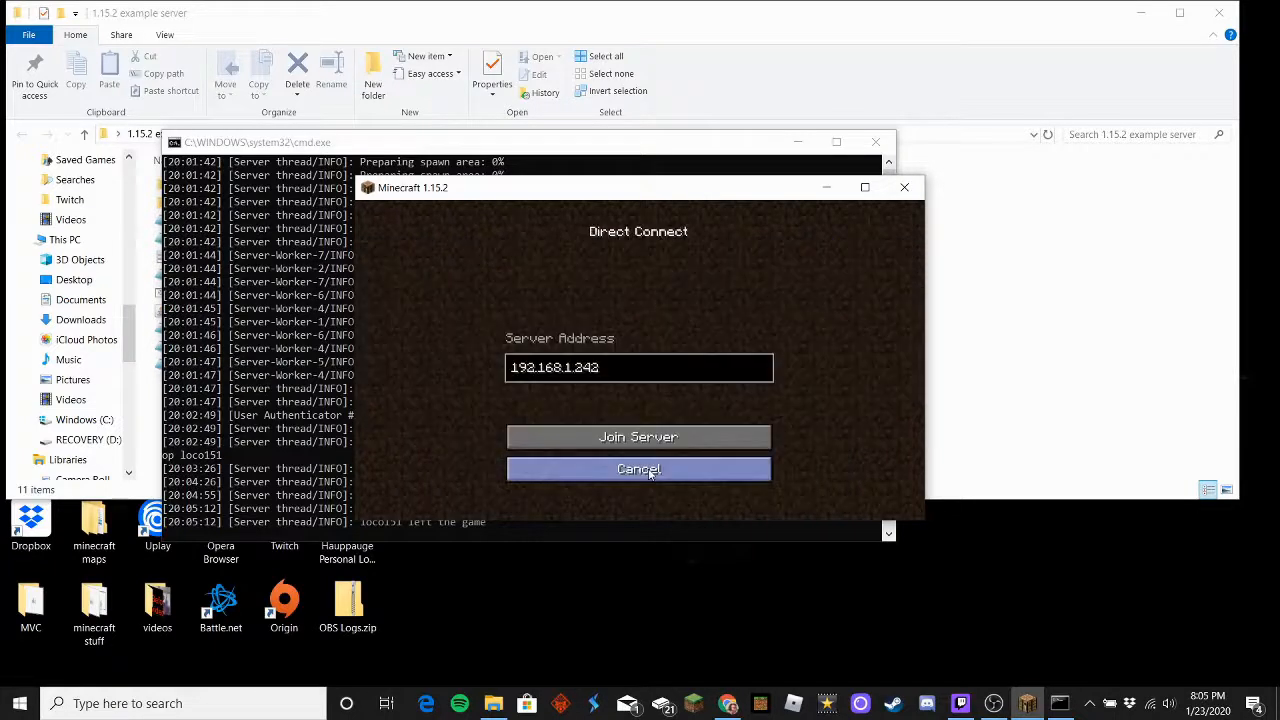
key("BackSpace")
key("BackSpace")
key("BackSpace")
key("BackSpace")
key("BackSpace")
key("BackSpace")
key("BackSpace")
key("BackSpace")
key("BackSpace")
key("BackSpace")
key("BackSpace")
key("BackSpace")
key("BackSpace")
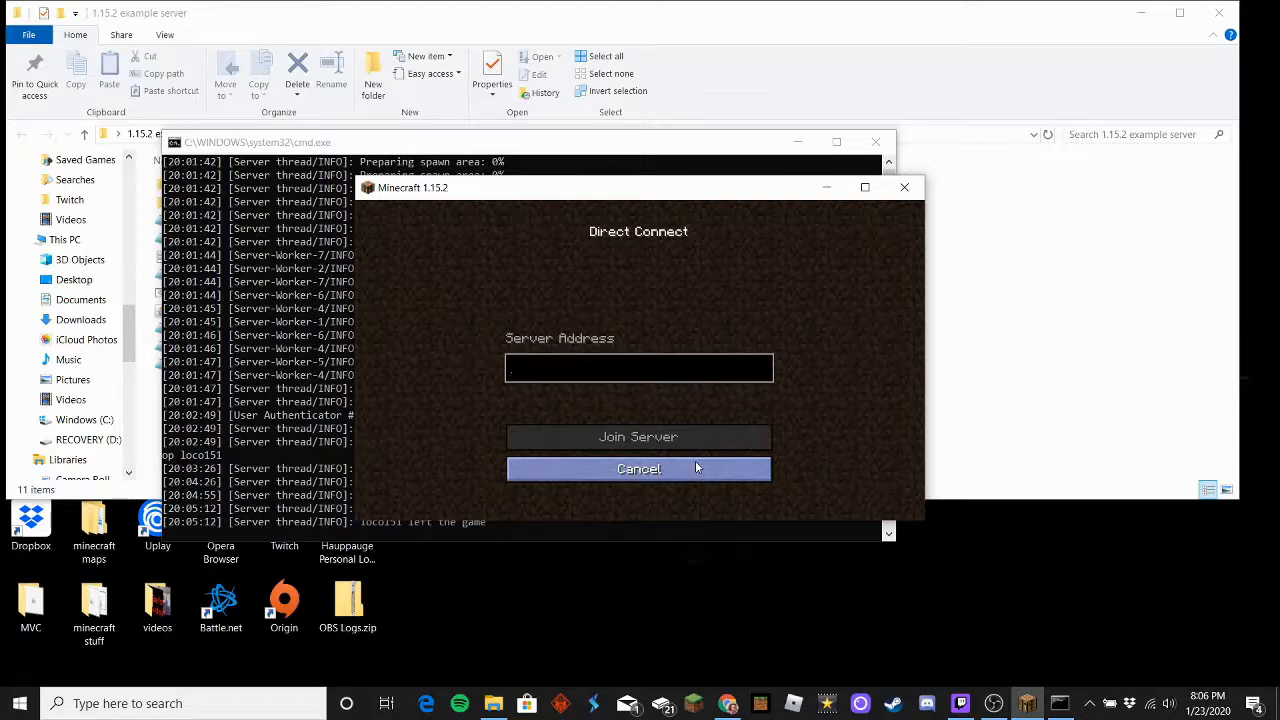
type("www")
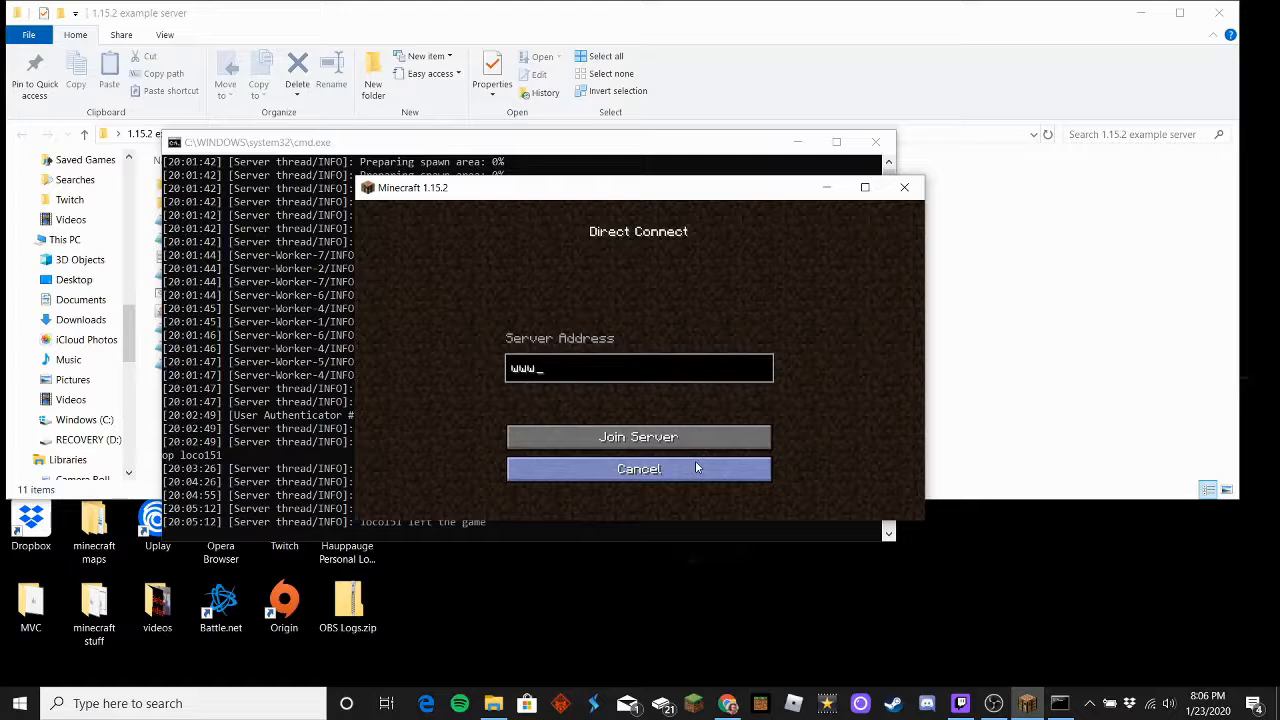
type(".locosurvival.us.to")
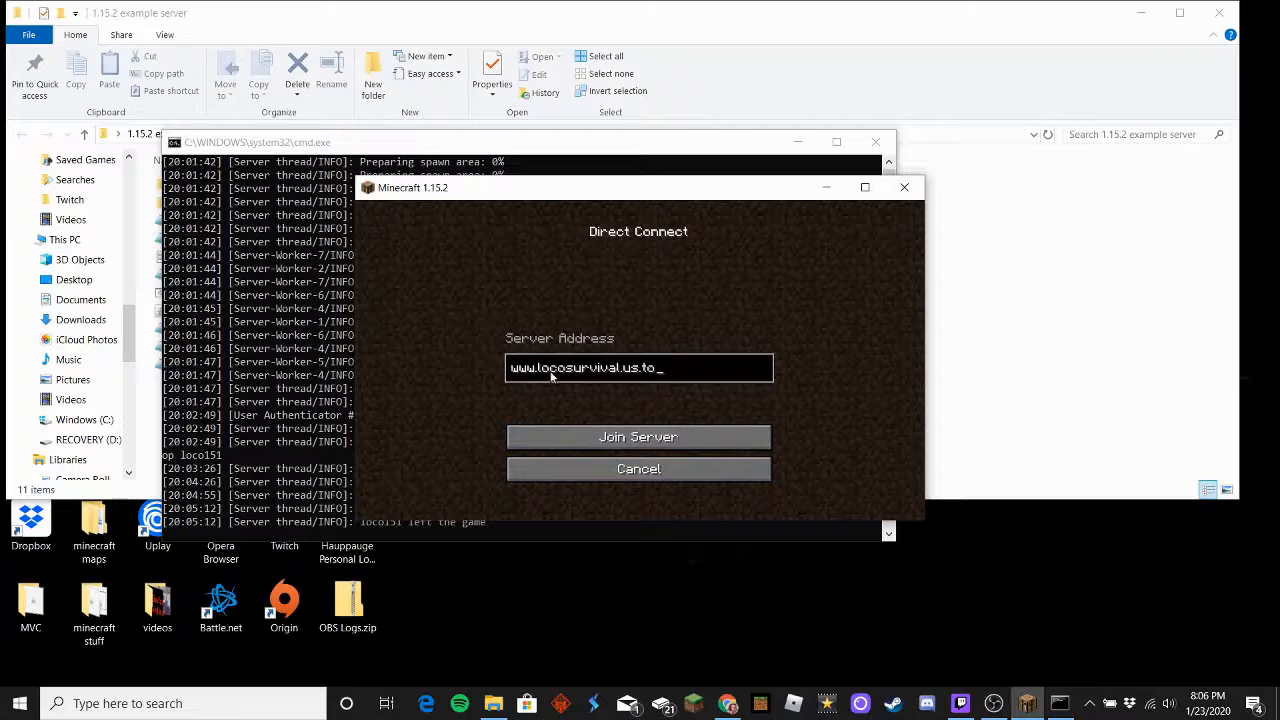
left_click(656, 437)
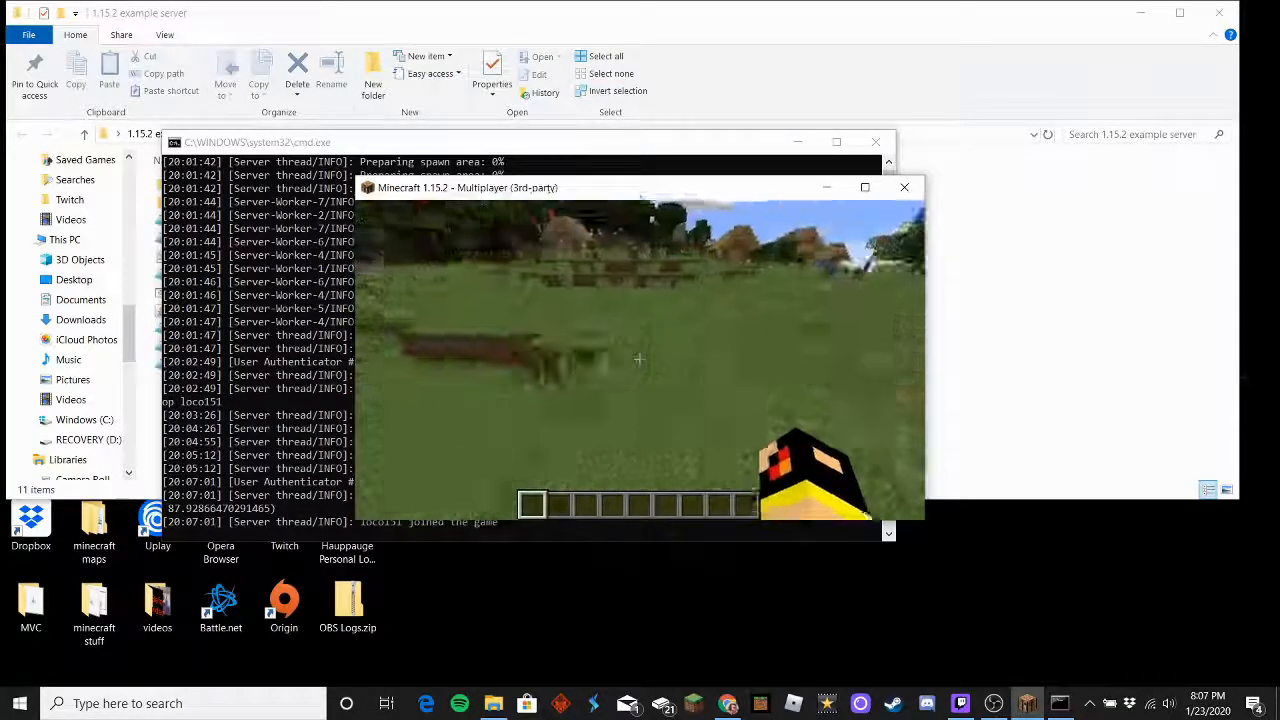
Walk a short way across the server world and disconnect from the server
key("w")
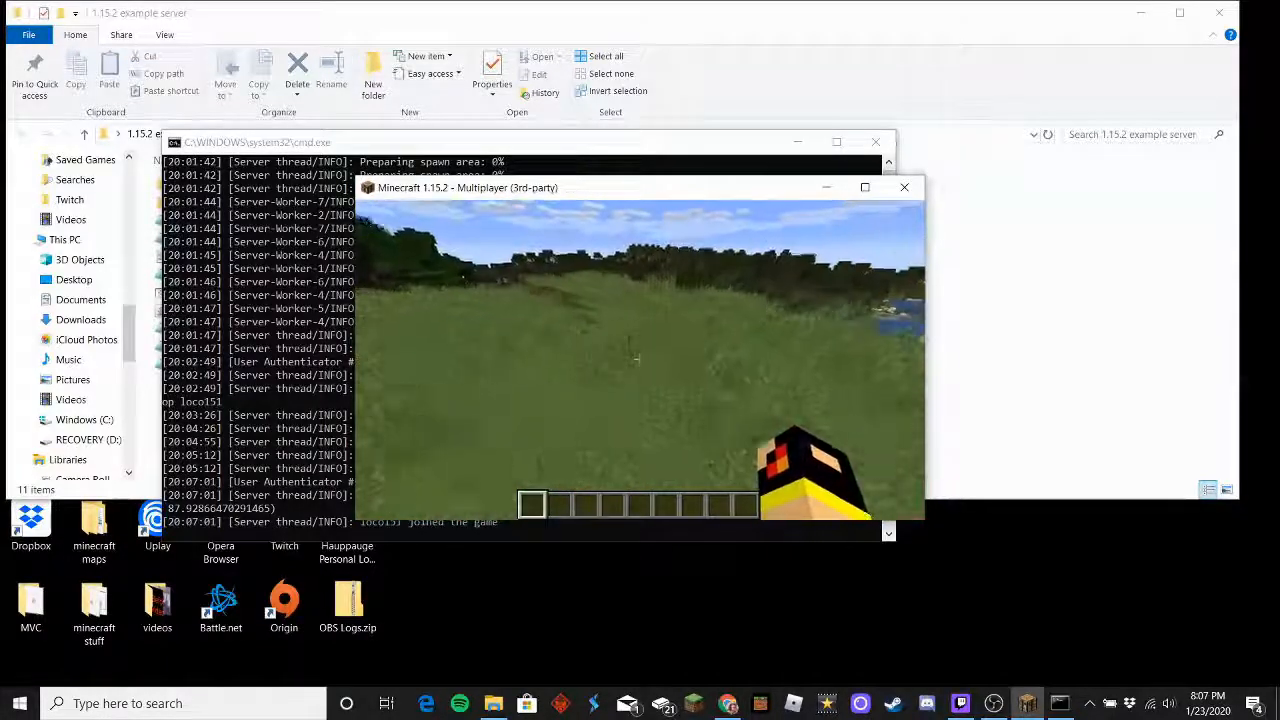
key("Escape")
left_click(658, 430)
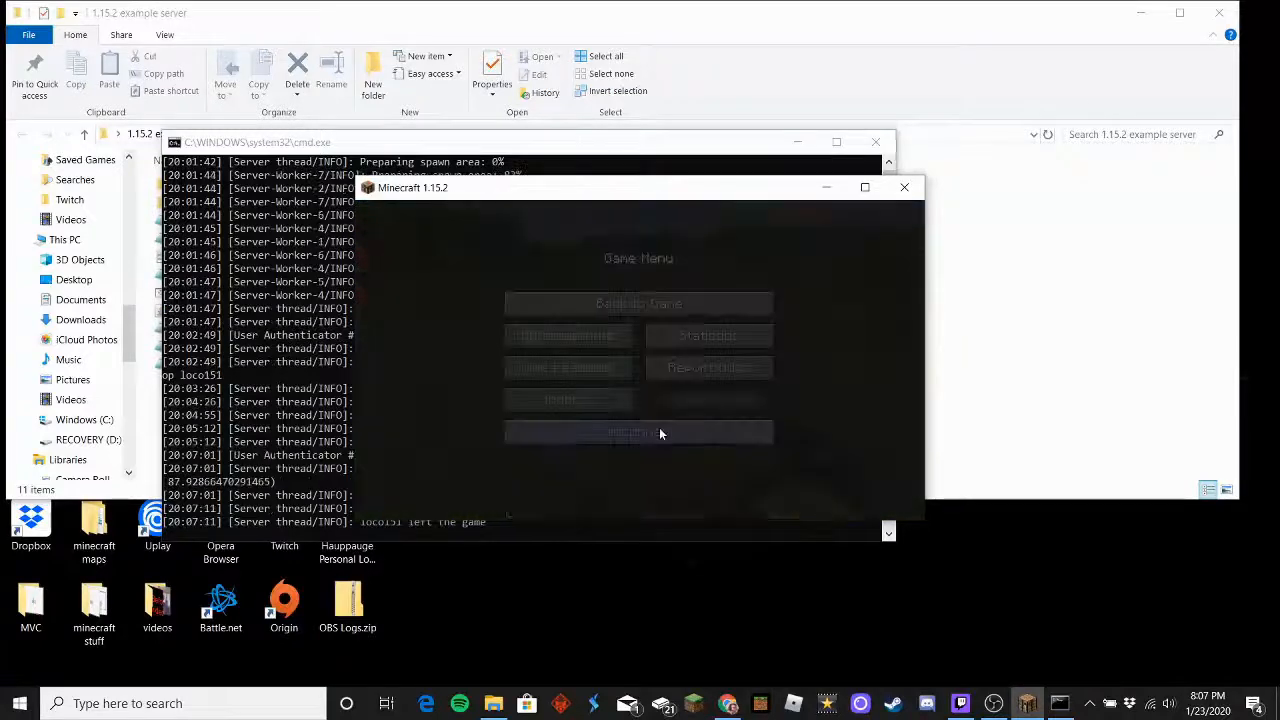
Try to join the server by direct connection with the address localhost, and return to the Minecraft title screen
scroll(645, 386, "down", 10)
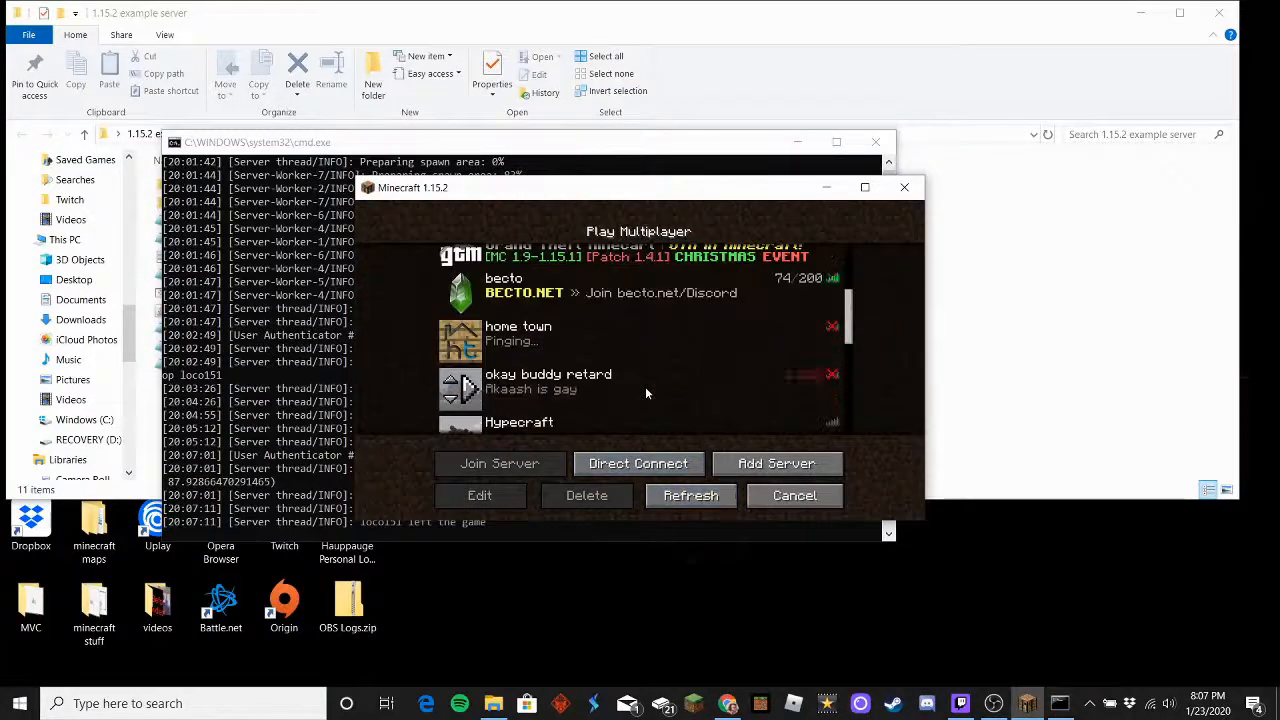
left_click(668, 467)
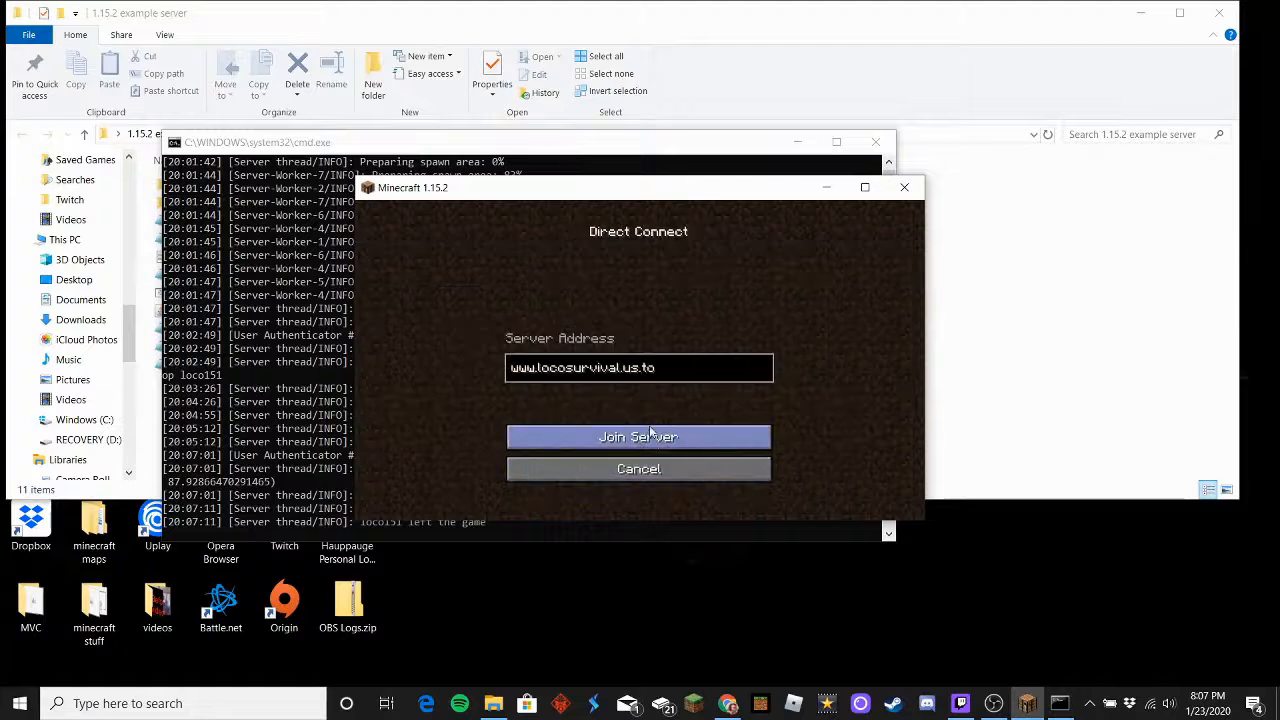
key("BackSpace")
key("BackSpace")
key("BackSpace")
key("BackSpace")
key("BackSpace")
key("BackSpace")
key("BackSpace")
key("BackSpace")
key("BackSpace")
key("BackSpace")
key("BackSpace")
key("BackSpace")
key("BackSpace")
key("BackSpace")
key("BackSpace")
key("BackSpace")
key("BackSpace")
key("BackSpace")
key("BackSpace")
key("BackSpace")
key("BackSpace")
key("BackSpace")
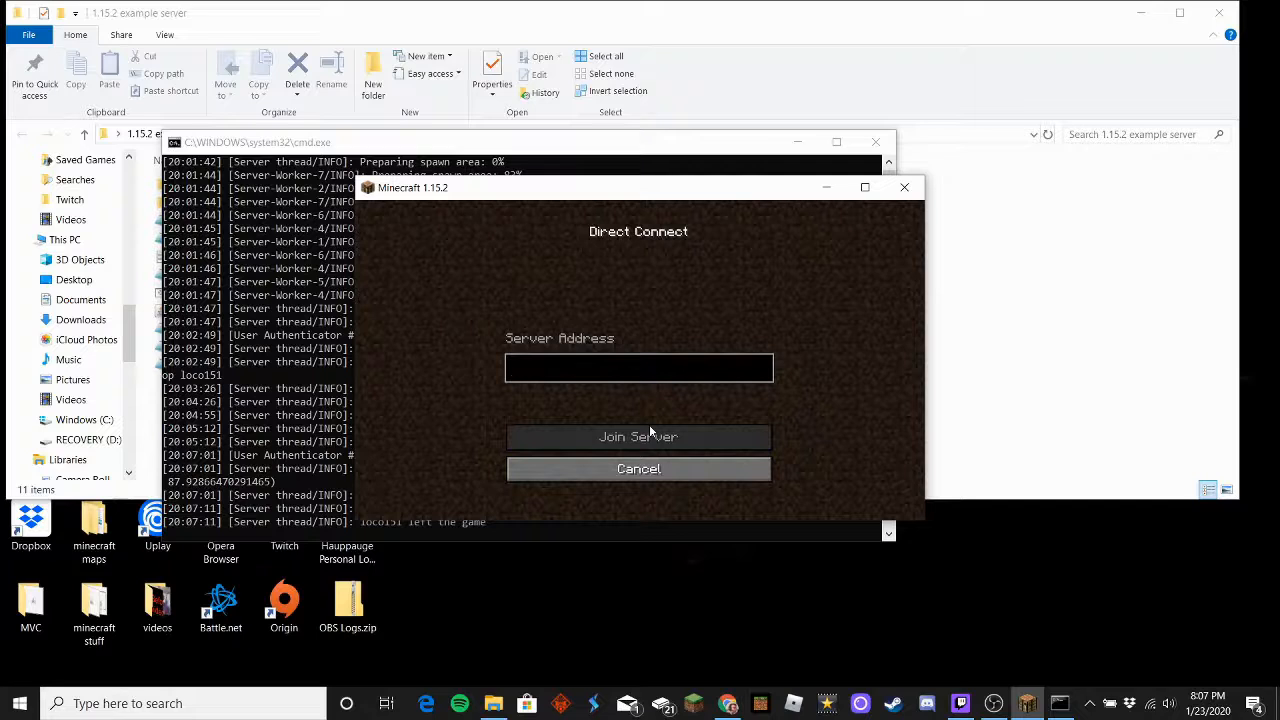
type("local")
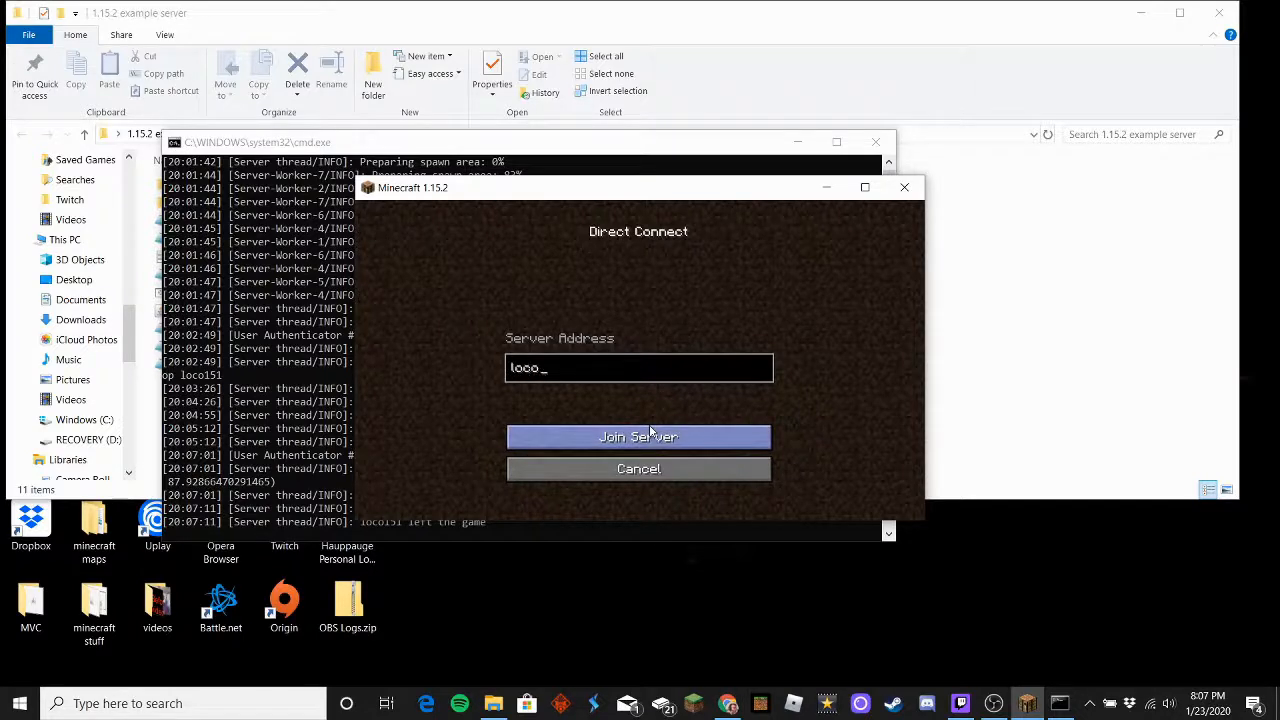
type(" host")
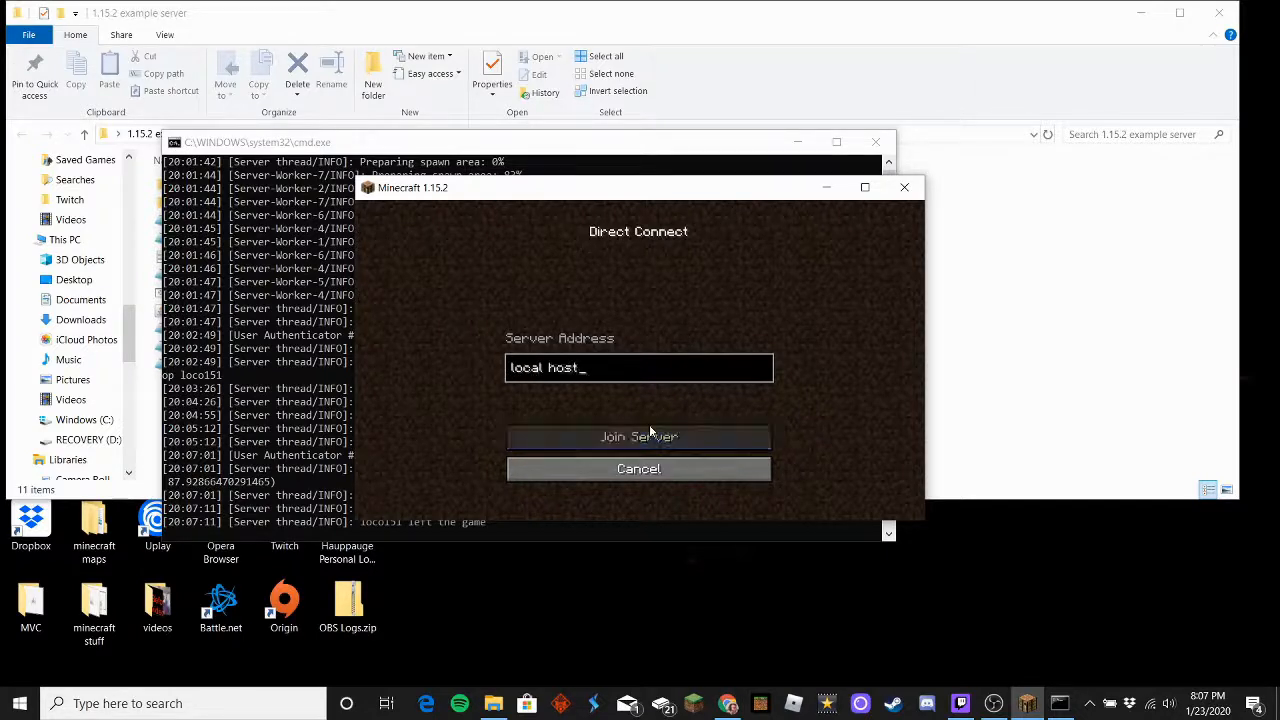
key("BackSpace")
key("BackSpace")
key("BackSpace")
key("BackSpace")
key("BackSpace")
key("BackSpace")
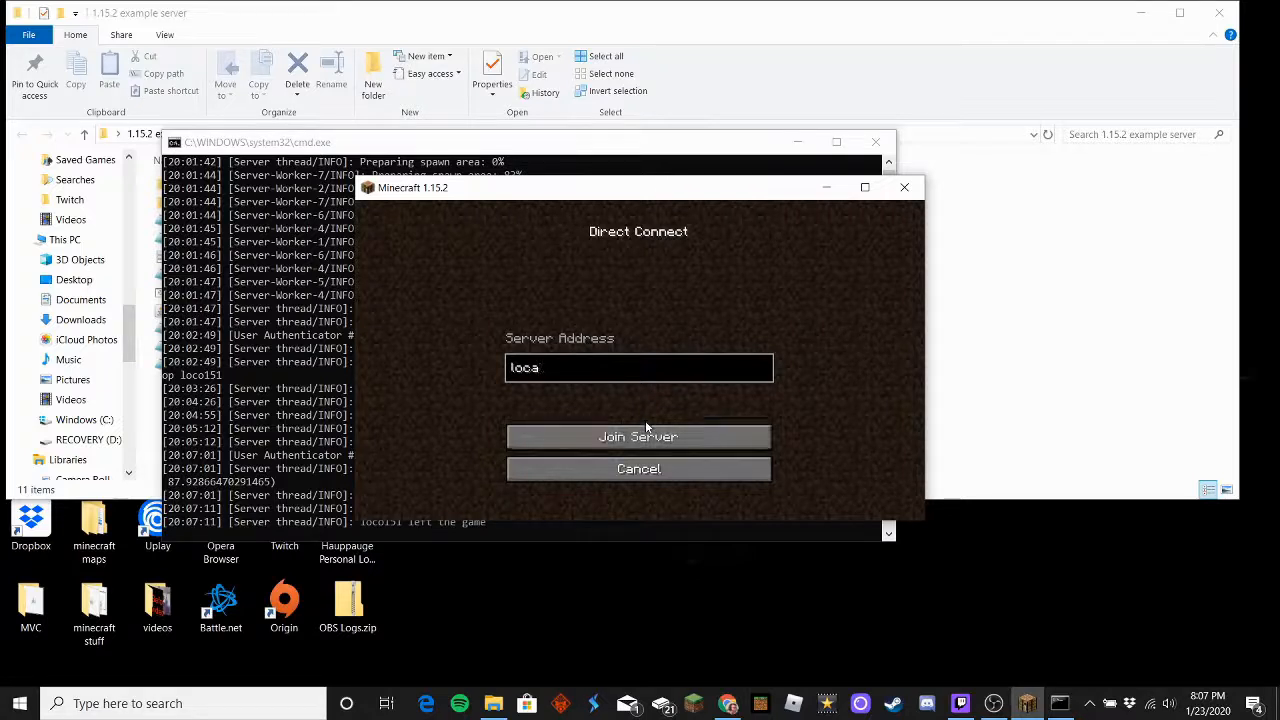
type("lhost")
left_click(691, 431)
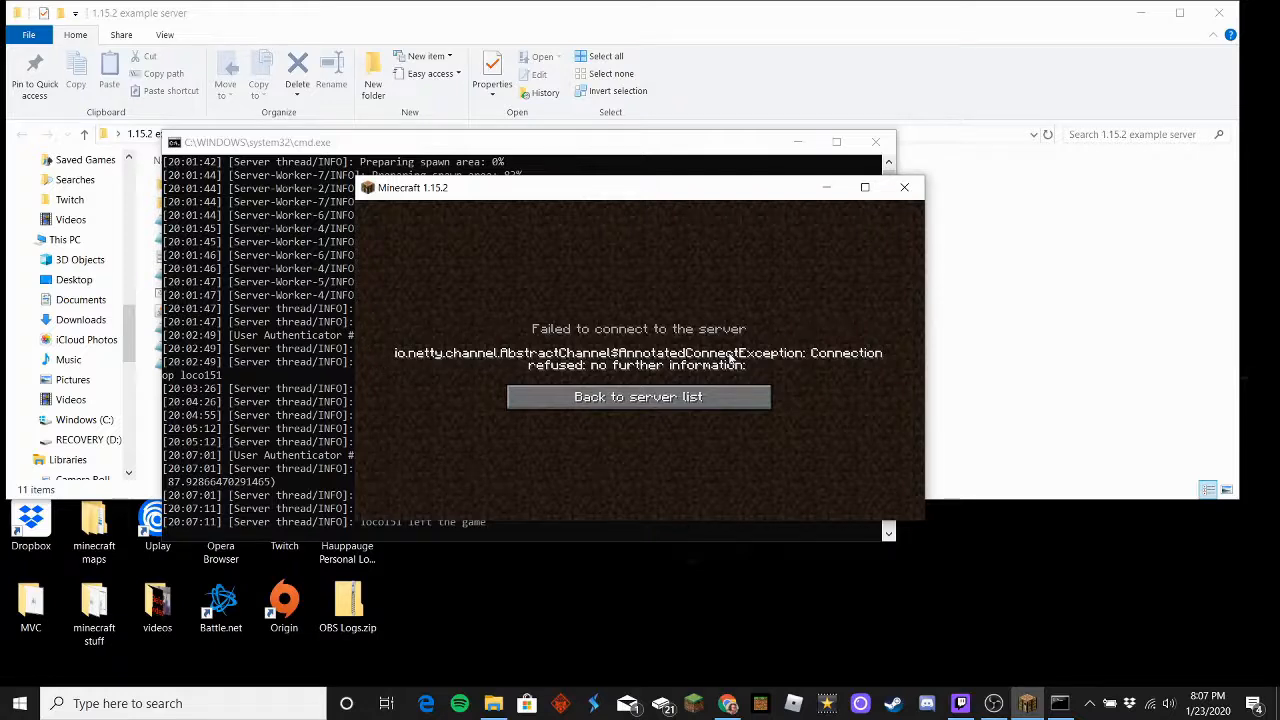
left_click(640, 390)
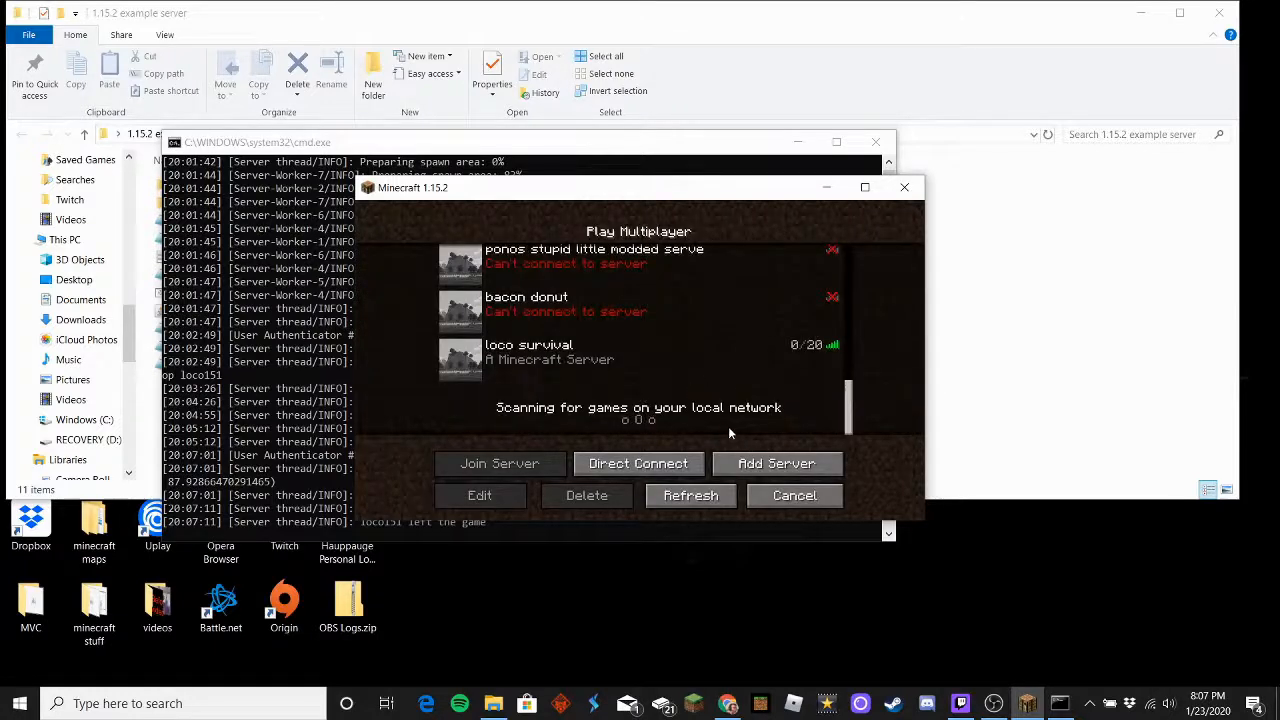
left_click(779, 502)
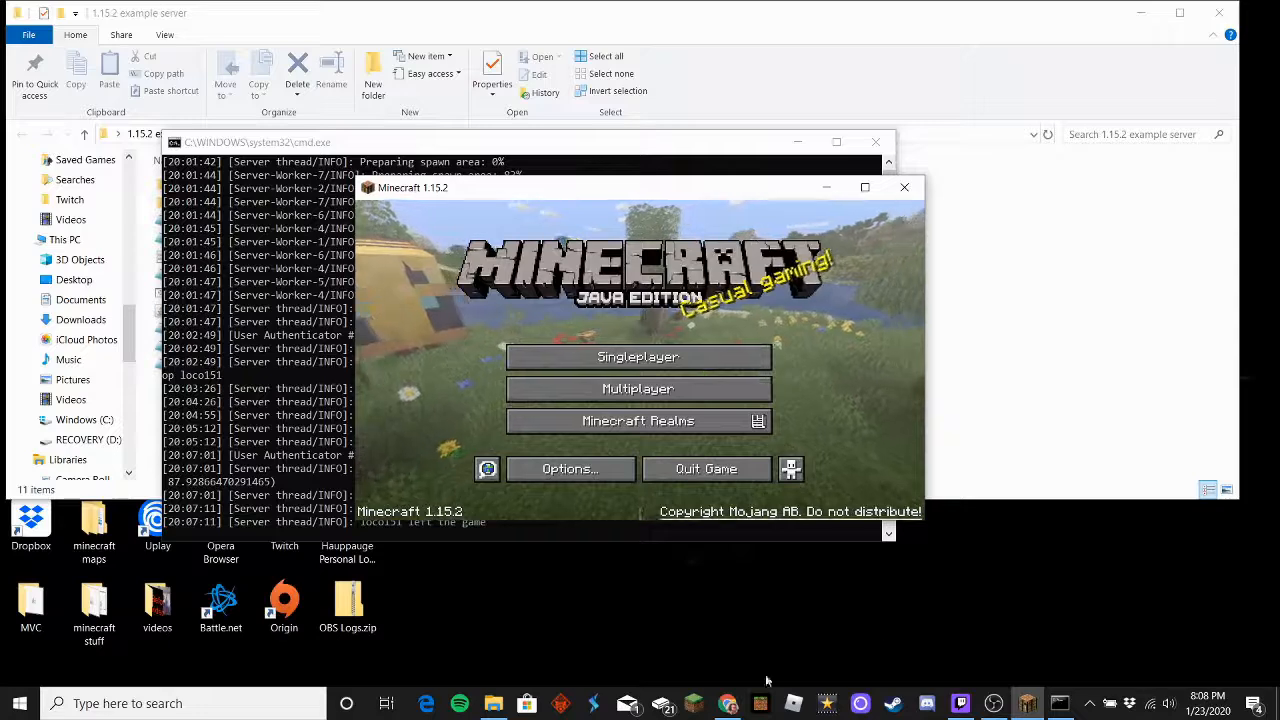
left_click(727, 703)
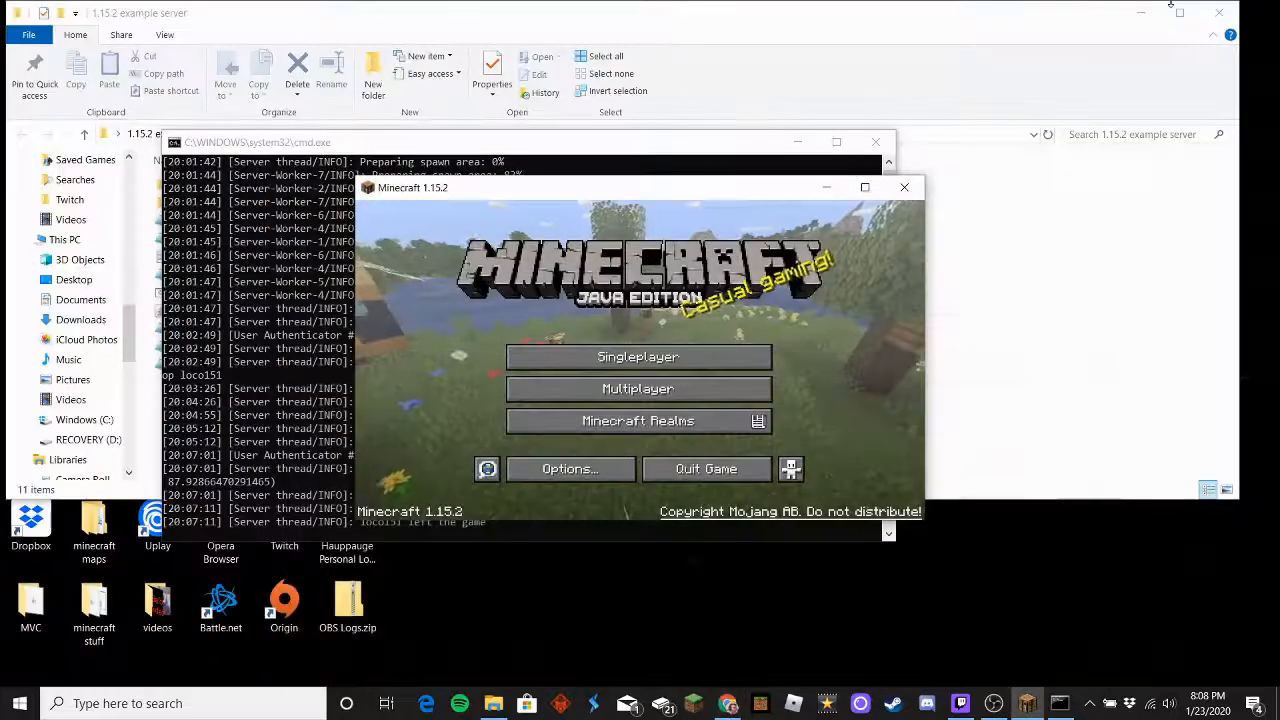
left_click(1184, 12)
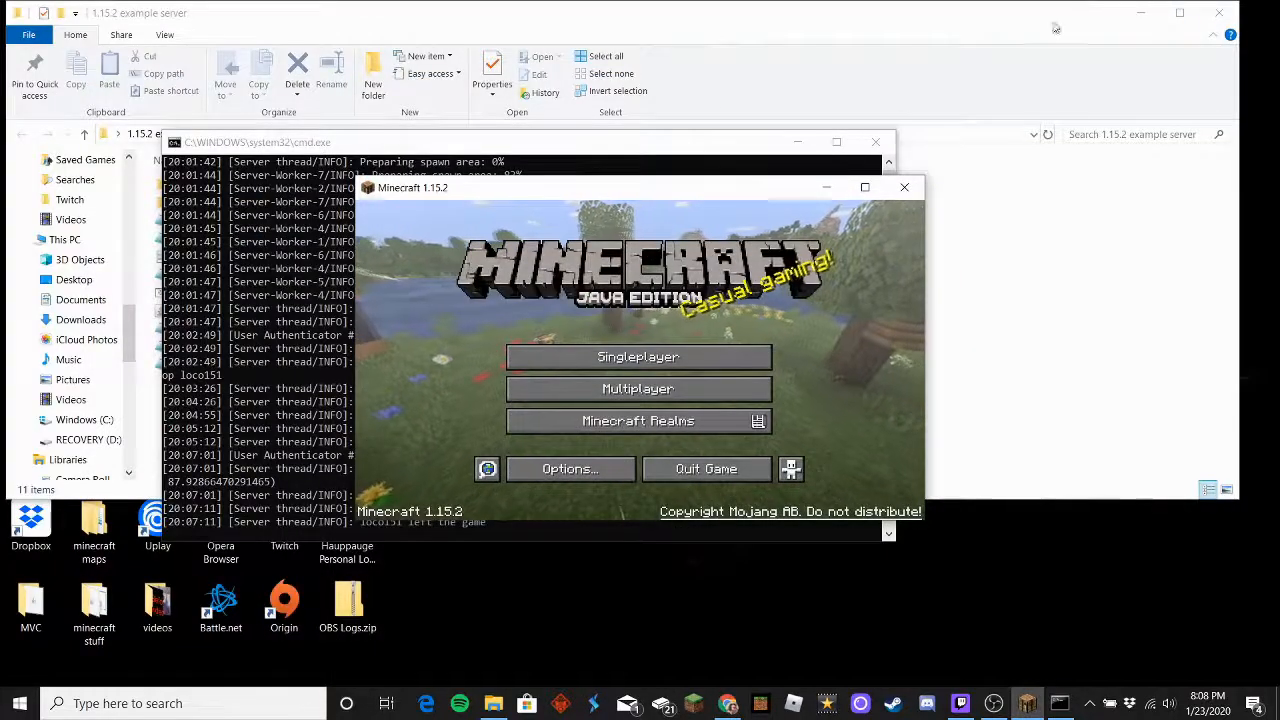